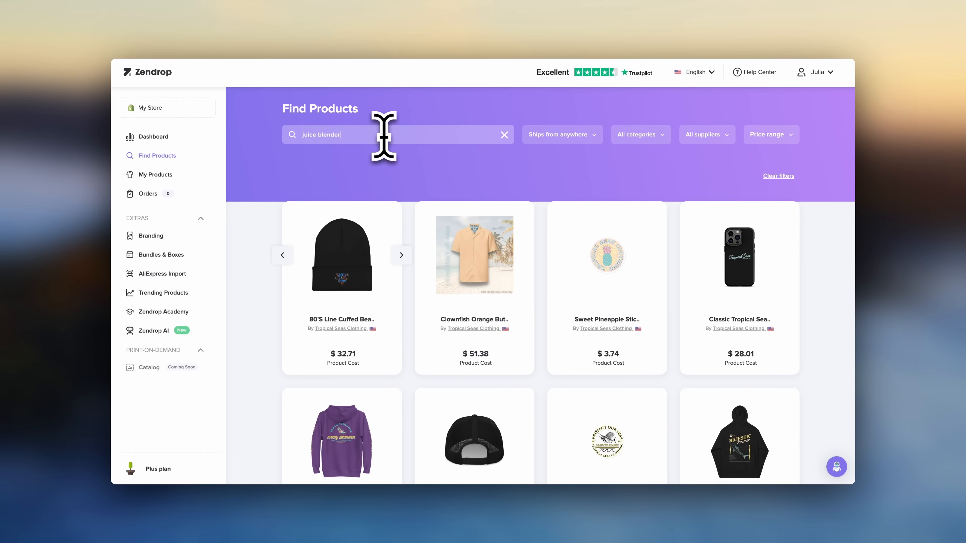
# - Open the Fresh Juice Smoothie Maker ad from the portable juice blender results and follow its destination link
pyautogui.press('Return')
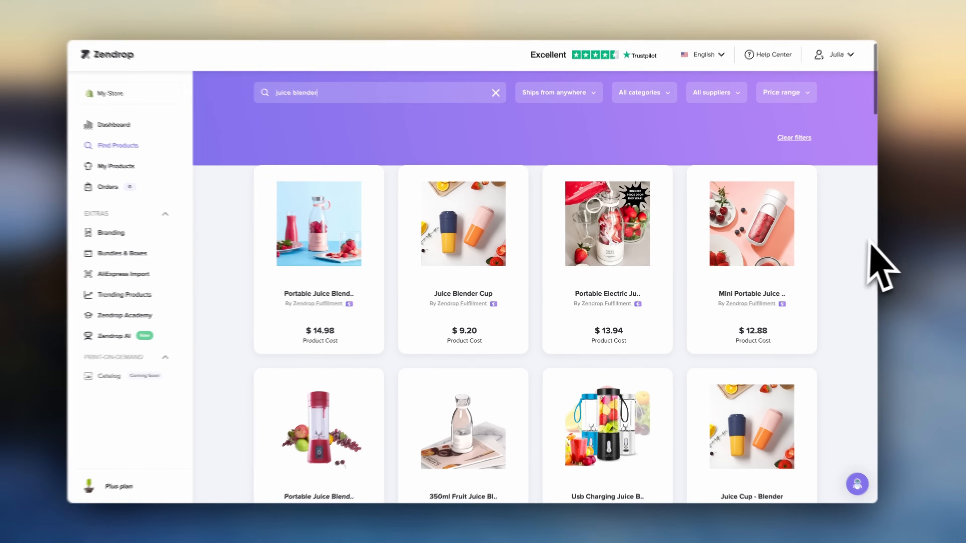
pyautogui.scroll(-2, 852, 258)
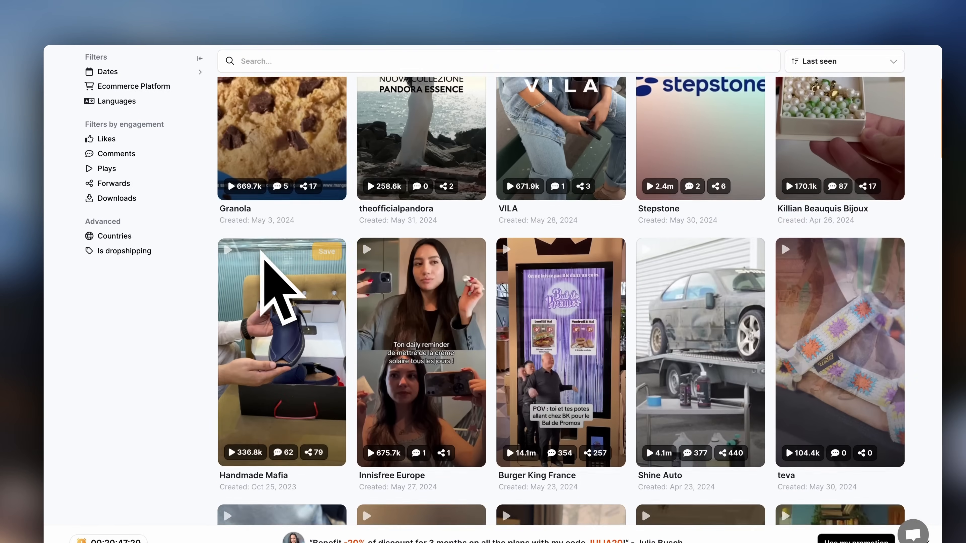
pyautogui.scroll(-10, 267, 267)
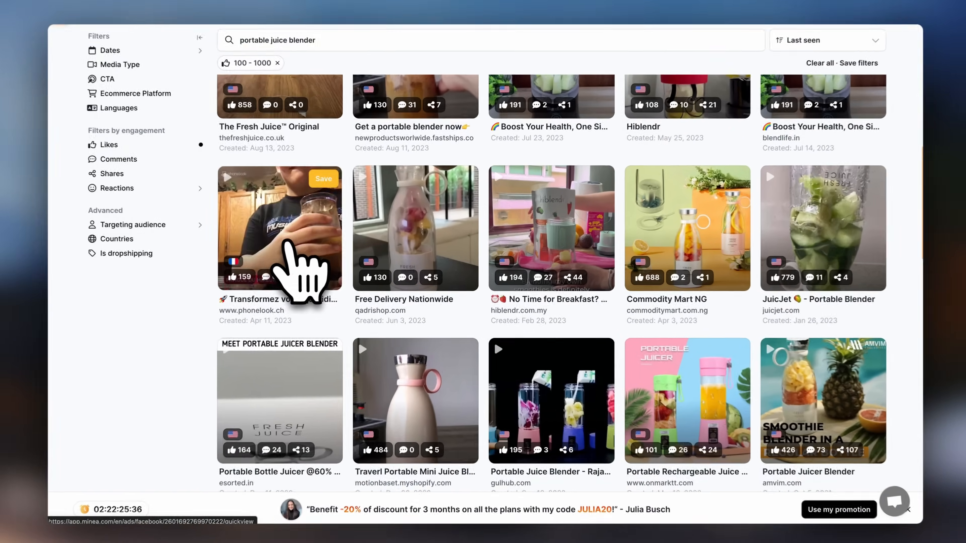
pyautogui.click(314, 248)
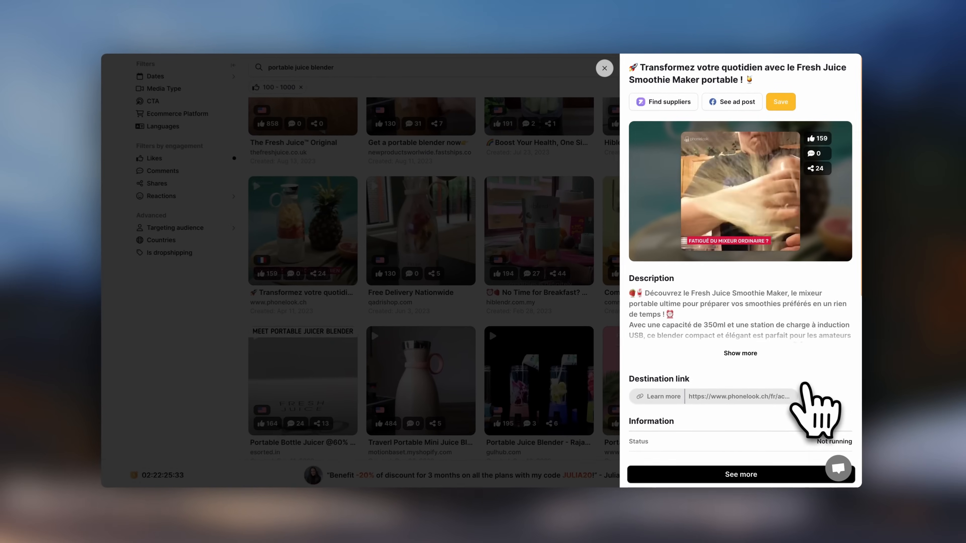
pyautogui.scroll(-2, 835, 398)
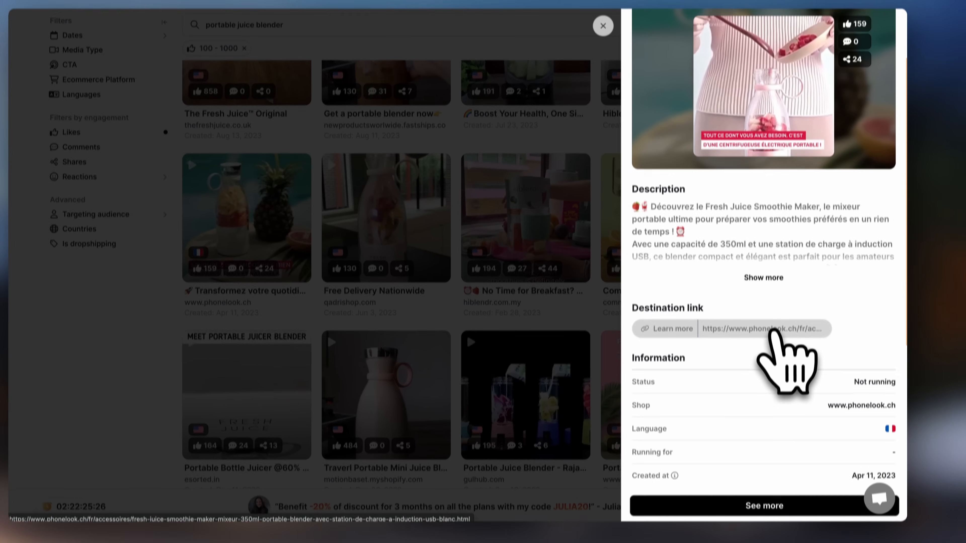
pyautogui.click(771, 330)
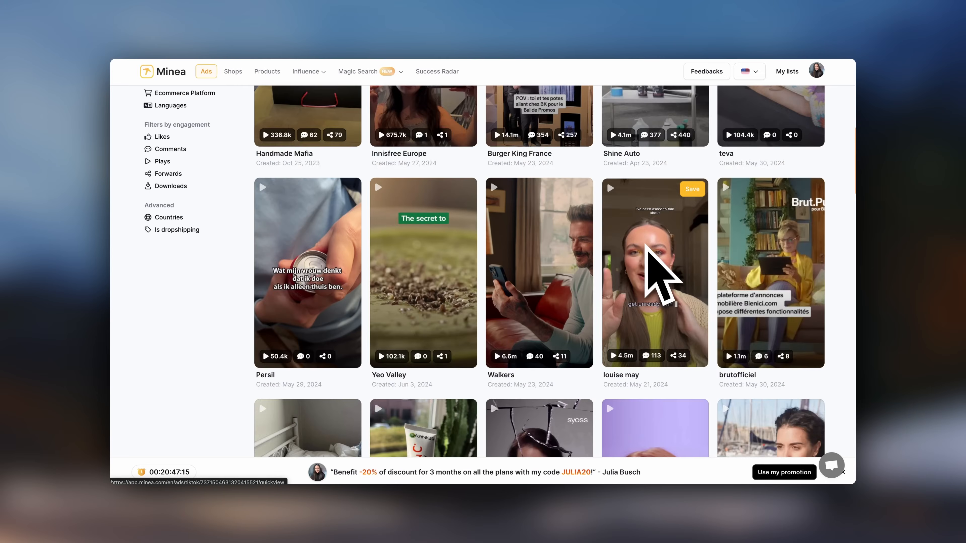
pyautogui.scroll(10, 652, 266)
pyautogui.scroll(2, 645, 245)
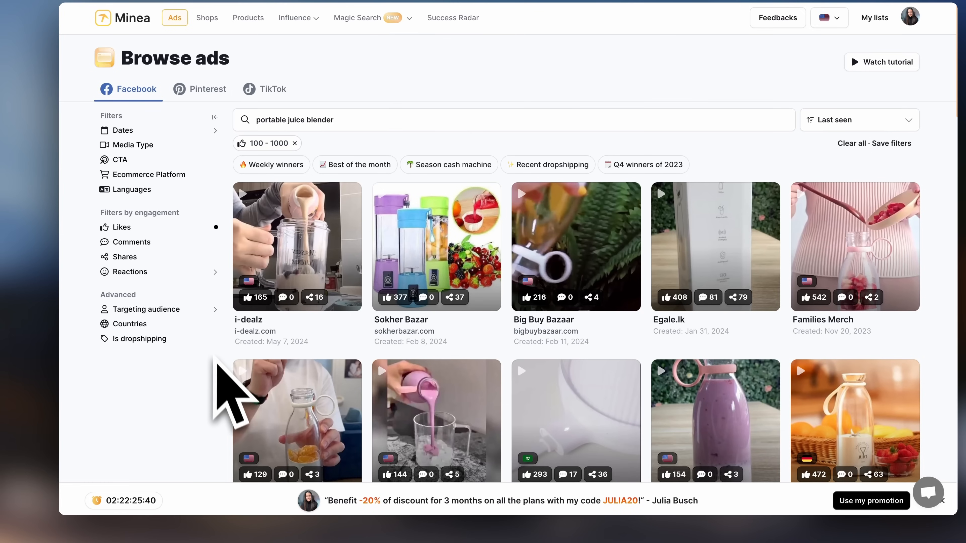
pyautogui.scroll(-8, 228, 392)
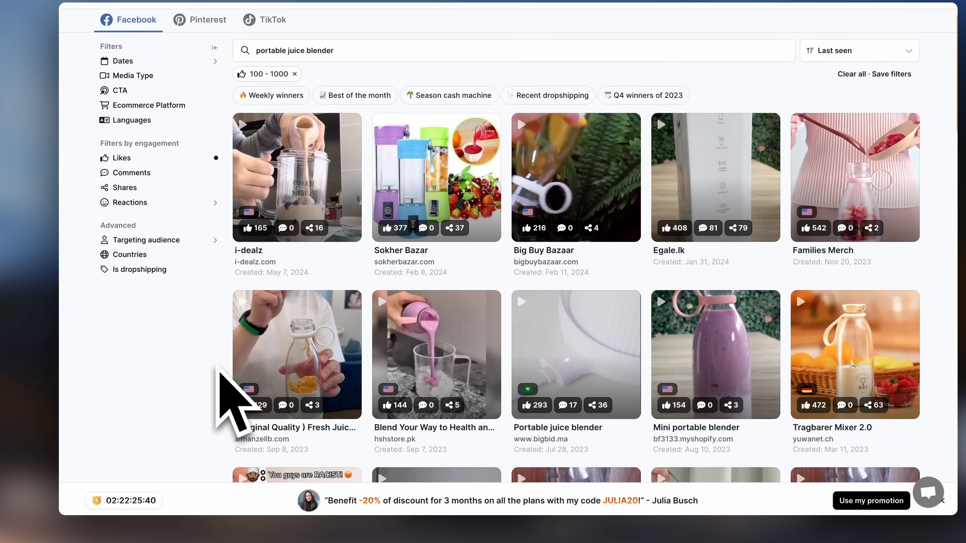
pyautogui.scroll(-5, 242, 377)
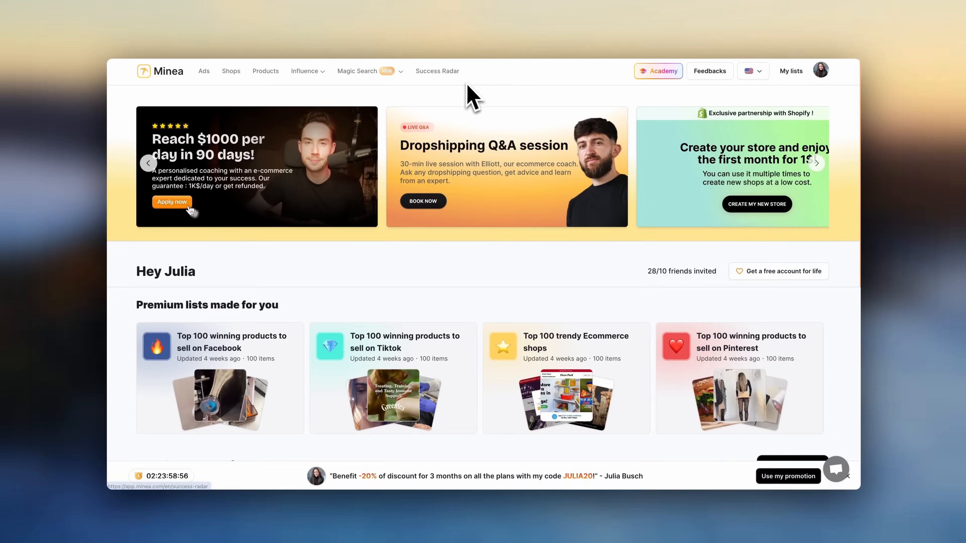
# - Open Success Radar and scroll through its list of top-scored winning products
pyautogui.click(450, 82)
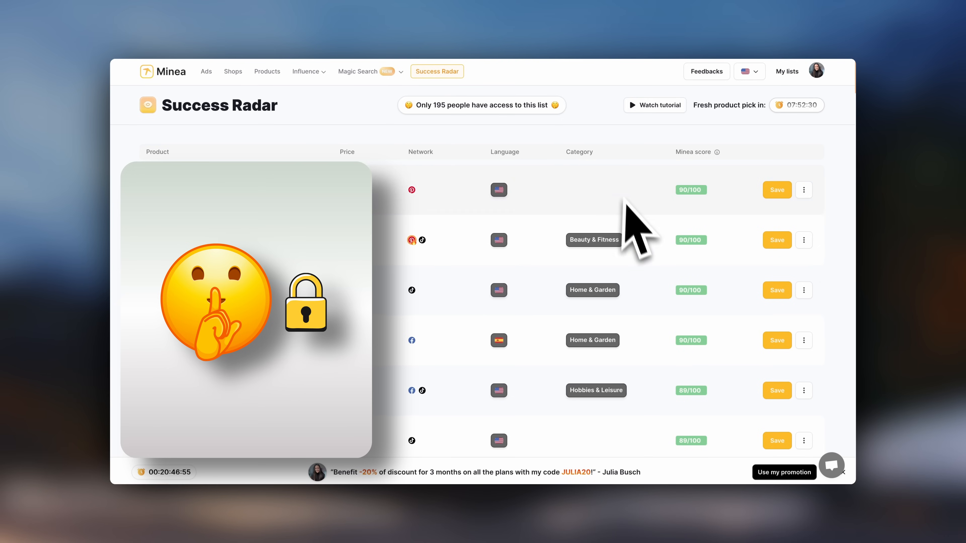
pyautogui.click(438, 78)
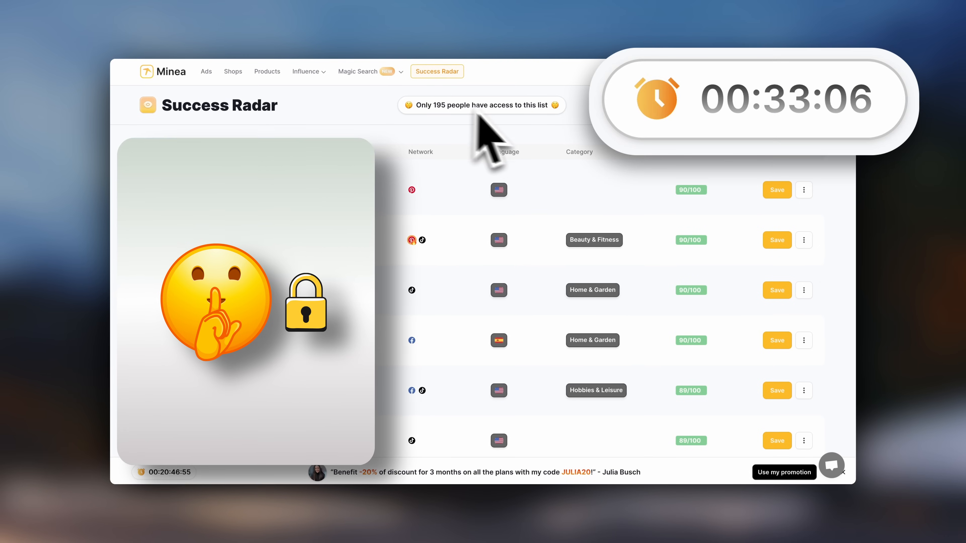
pyautogui.scroll(-3, 643, 293)
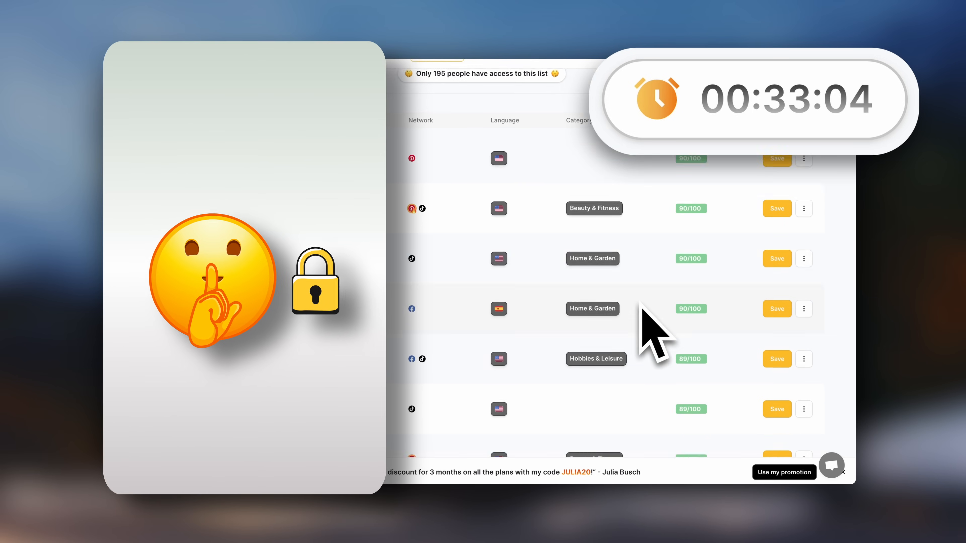
pyautogui.scroll(-6, 647, 304)
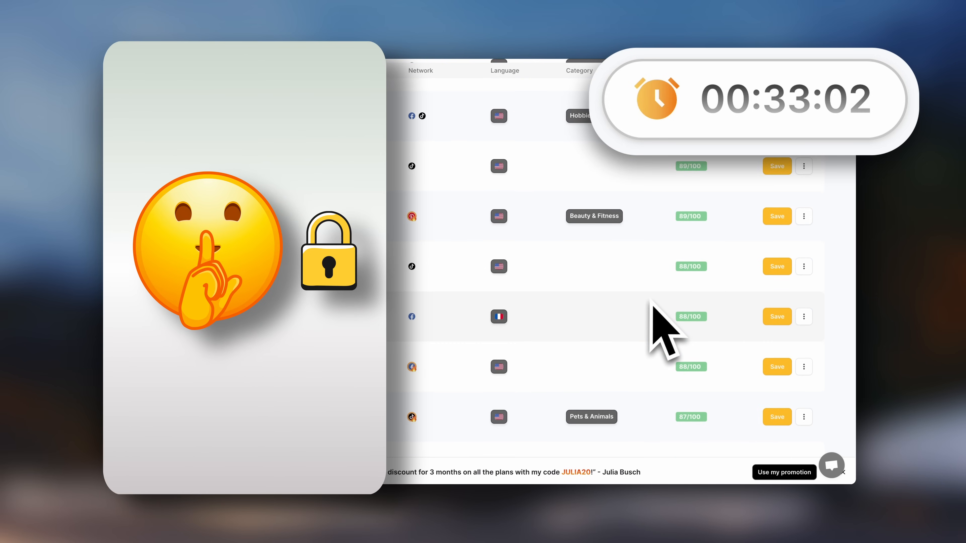
pyautogui.scroll(-5, 652, 299)
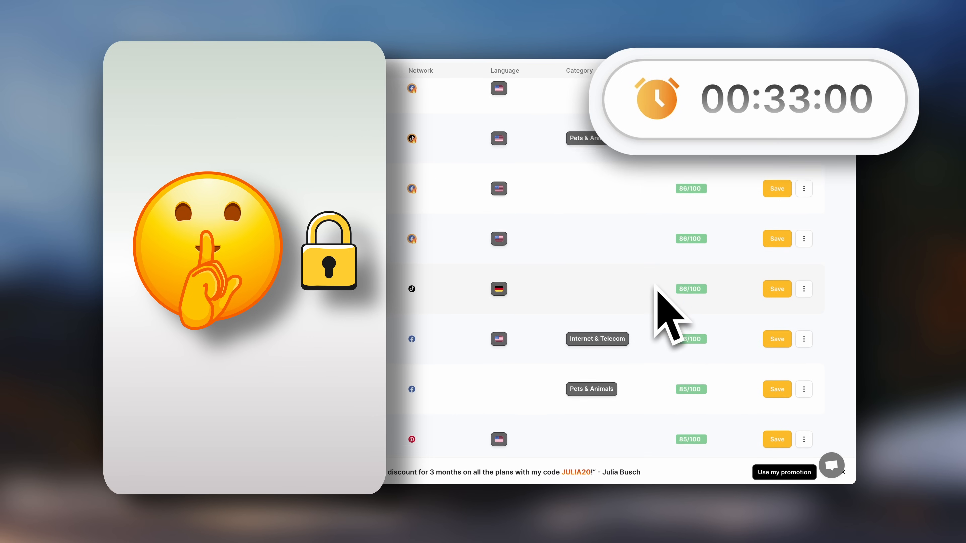
pyautogui.scroll(10, 656, 288)
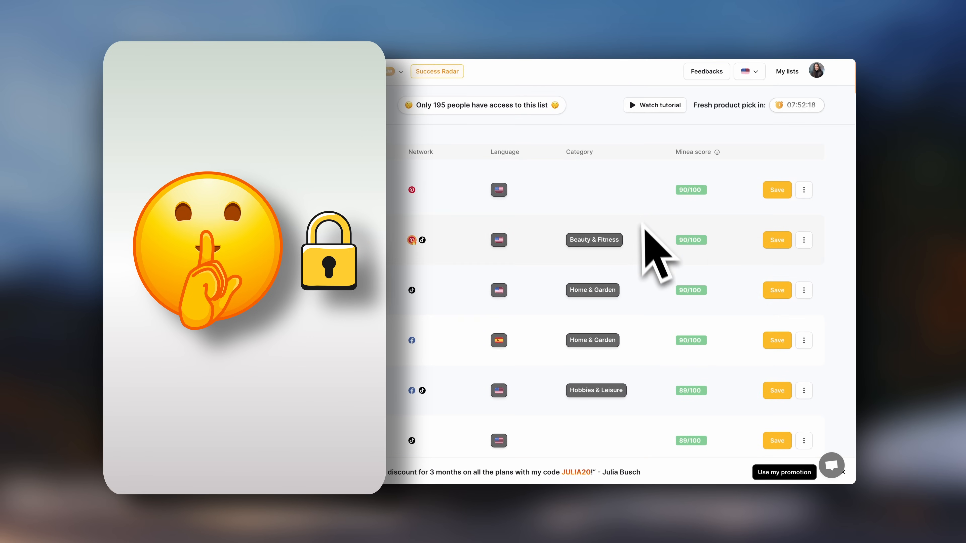
pyautogui.scroll(-3, 647, 244)
pyautogui.scroll(3, 648, 253)
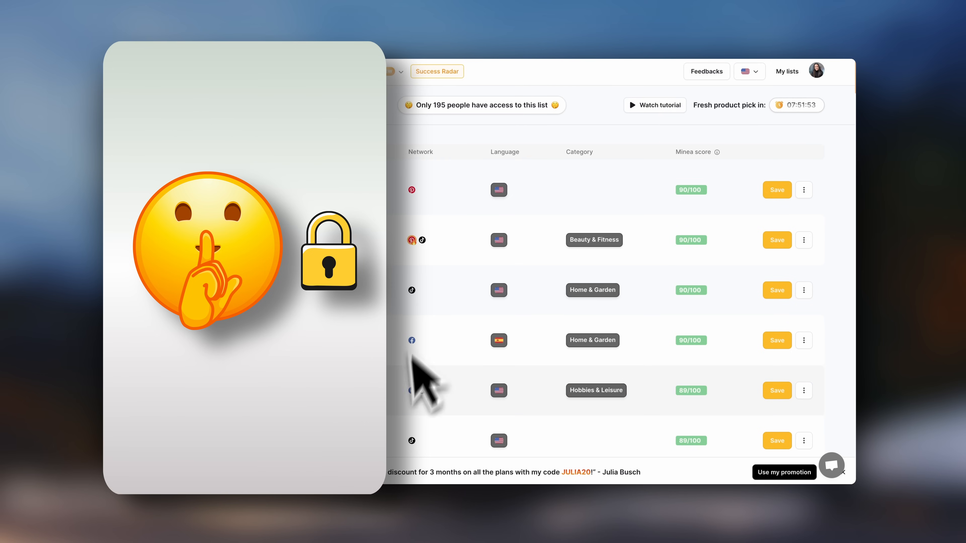
pyautogui.scroll(-7, 646, 331)
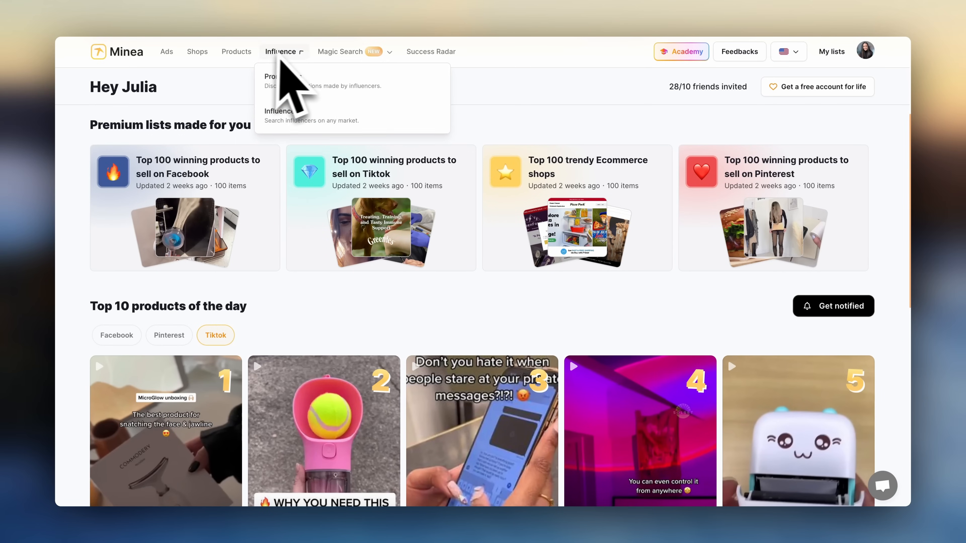
# - Open the Pinterest ads browser and search for shark blanket
pyautogui.moveTo(332, 59)
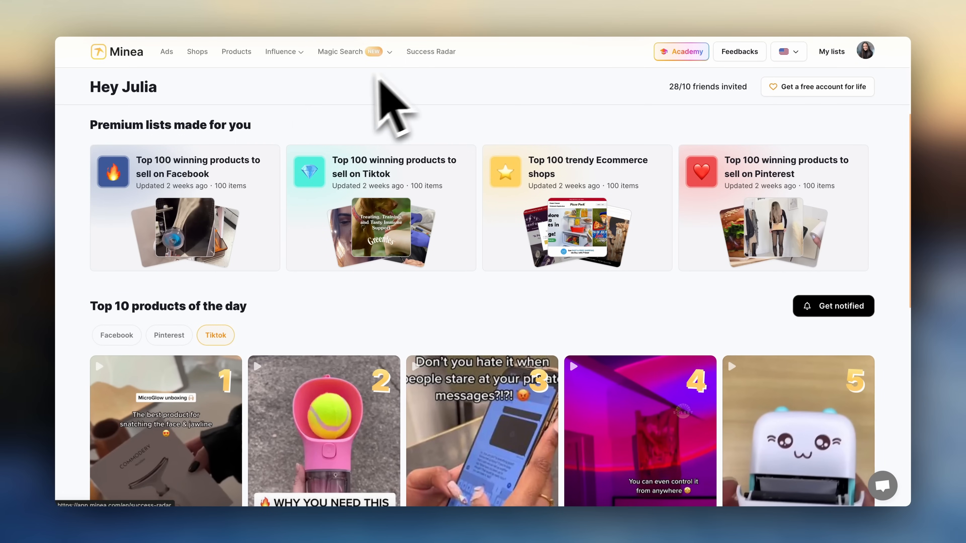
pyautogui.click(169, 53)
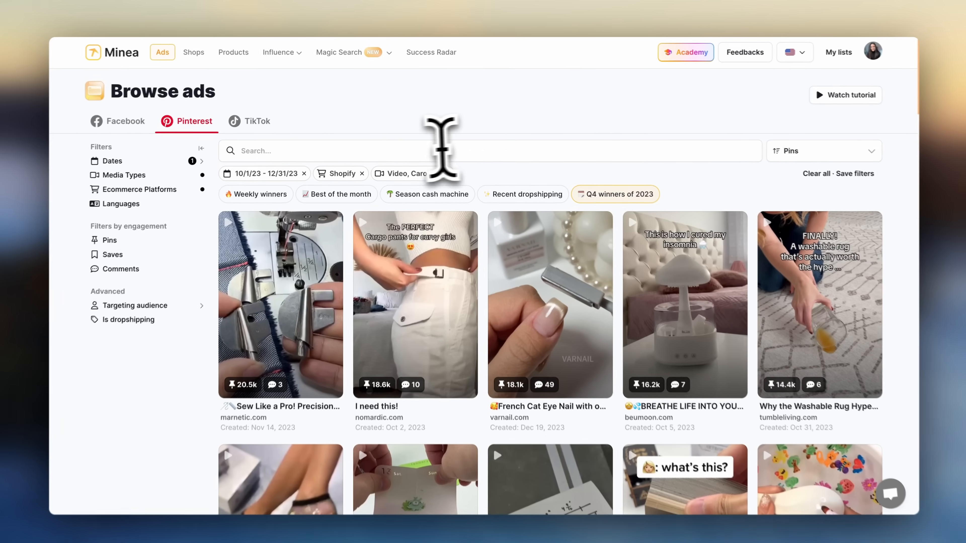
pyautogui.click(401, 152)
pyautogui.write('shar')
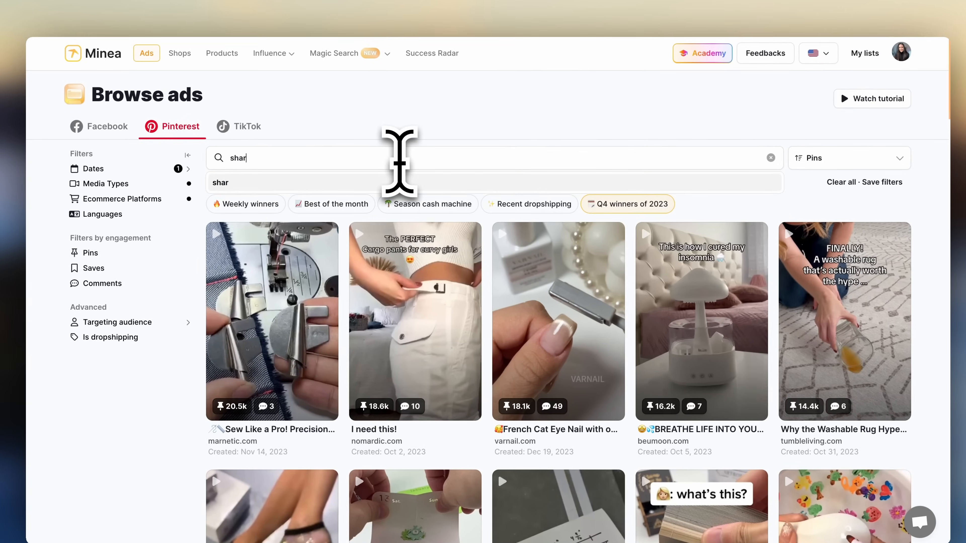
pyautogui.write('k blanket')
pyautogui.press('Return')
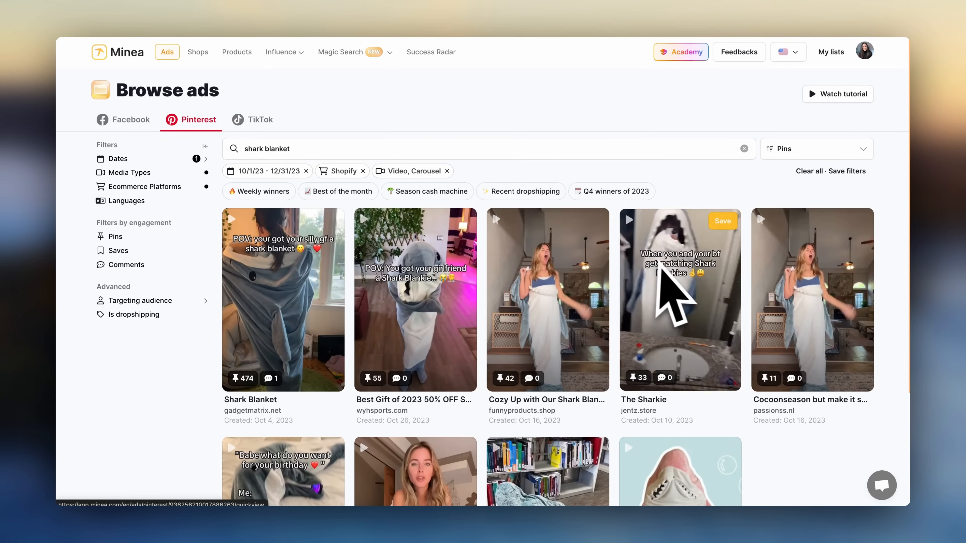
# - Open several shark blanket ads in turn to view their details and destination links
pyautogui.click(445, 297)
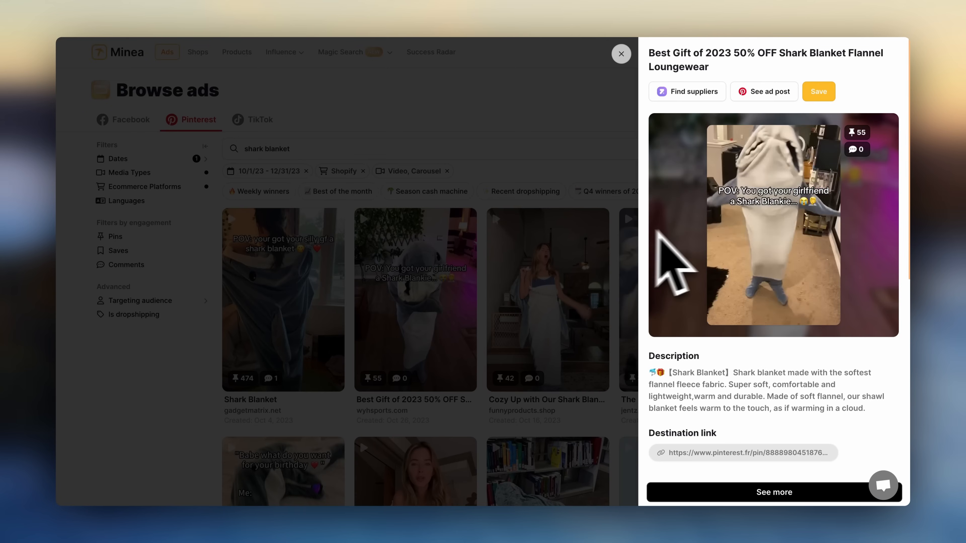
pyautogui.moveTo(778, 253)
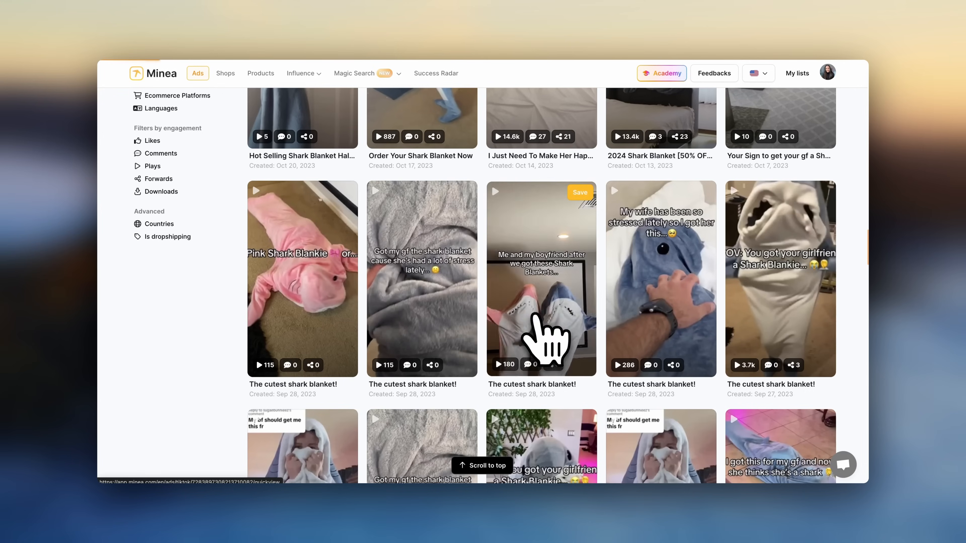
pyautogui.click(540, 317)
pyautogui.moveTo(735, 315)
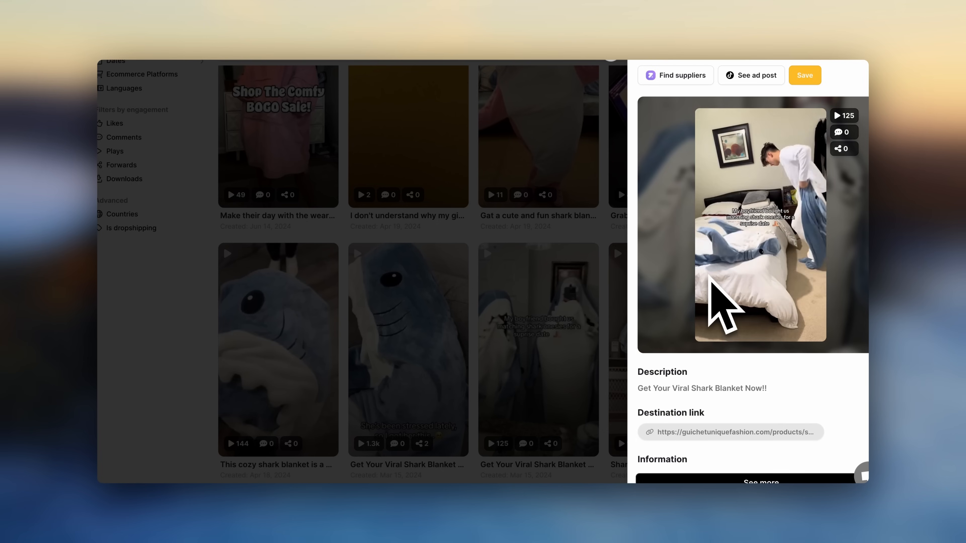
pyautogui.click(550, 258)
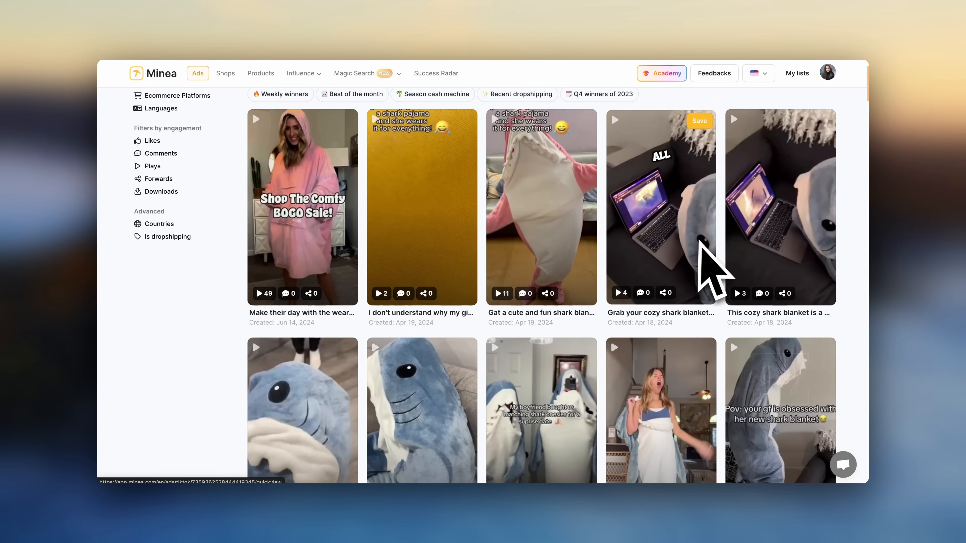
pyautogui.scroll(-4, 703, 253)
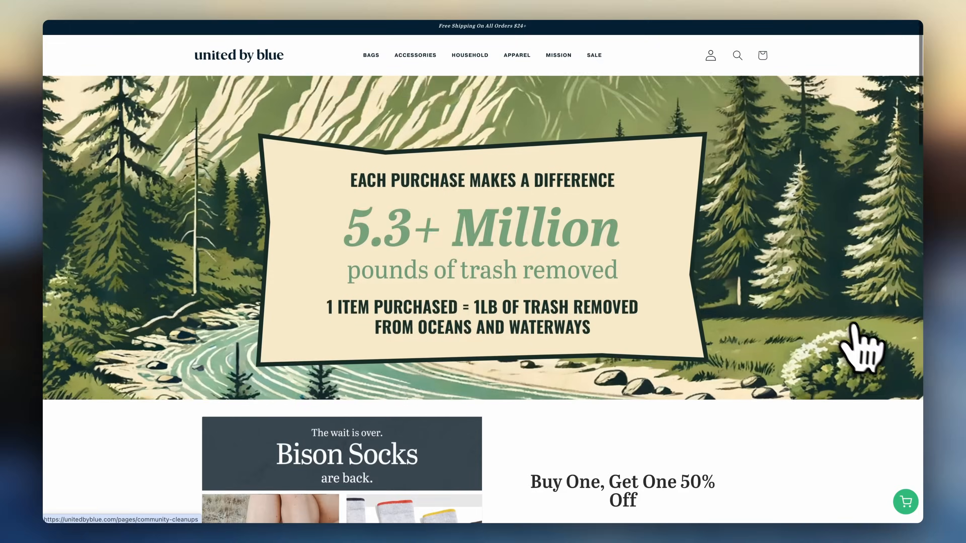
# - Scroll down the United by Blue home page and open the full back-in-stock collection
pyautogui.scroll(-6, 856, 329)
pyautogui.scroll(-10, 861, 331)
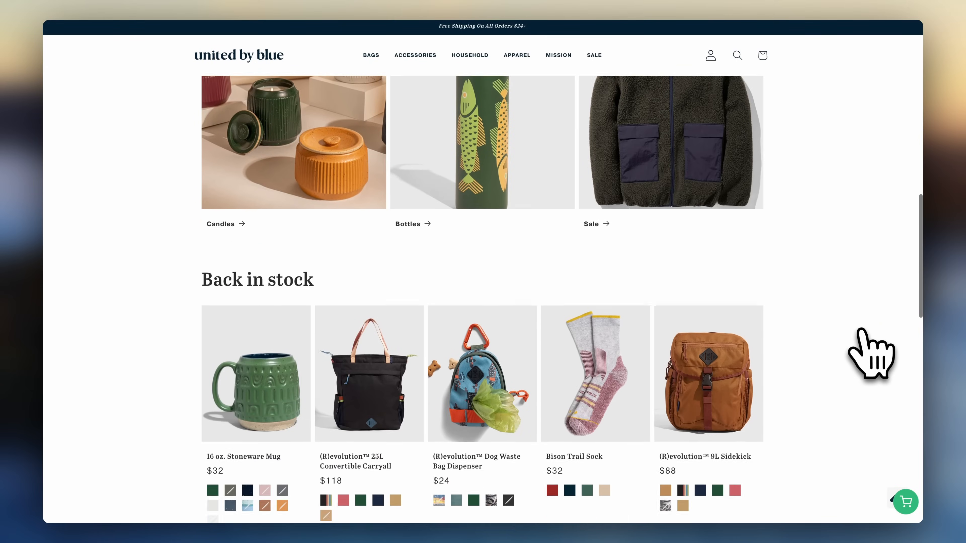
pyautogui.scroll(-4, 861, 331)
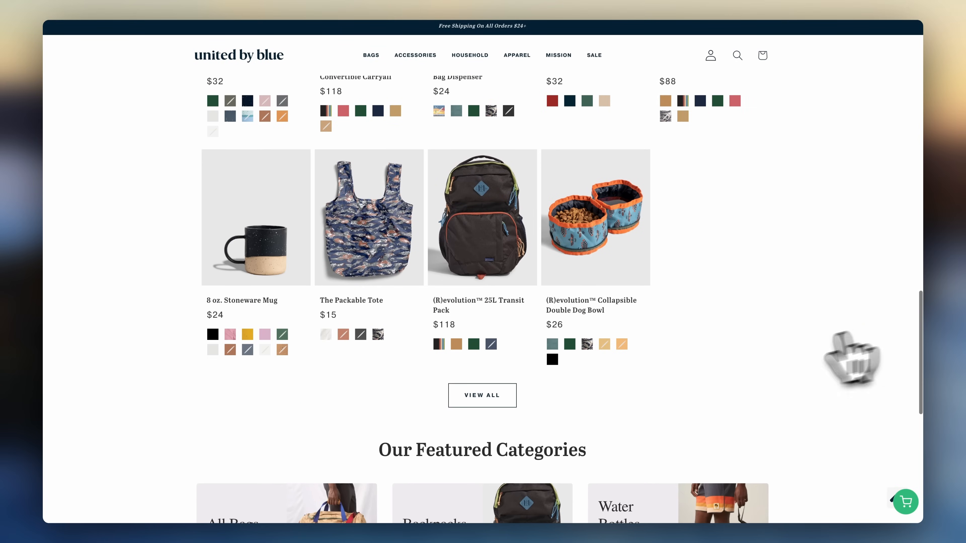
pyautogui.scroll(-7, 529, 409)
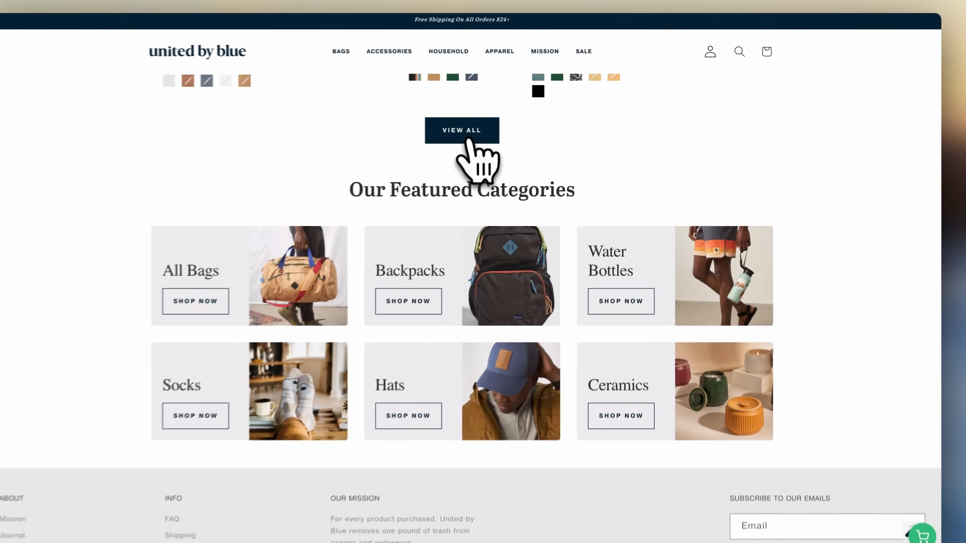
pyautogui.click(483, 128)
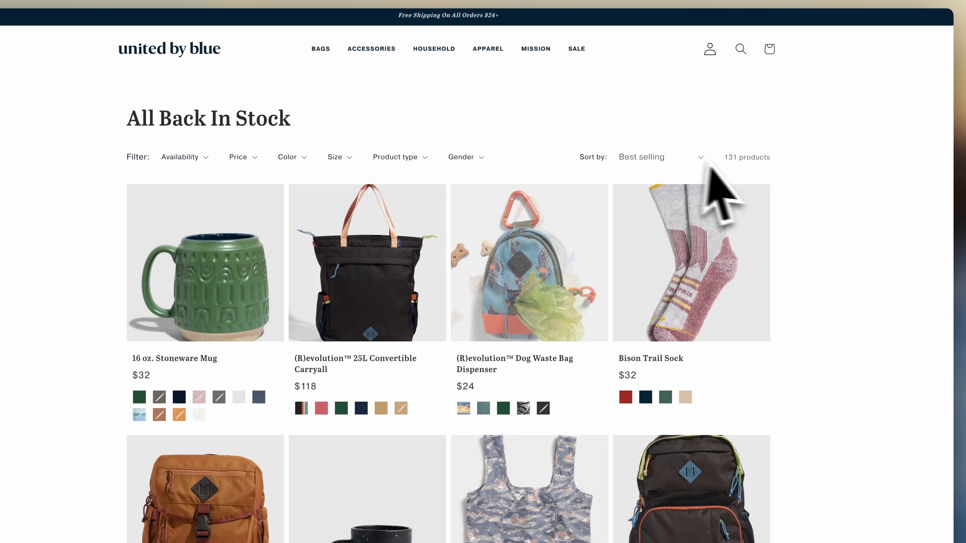
# - Scroll through the All Back In Stock products to examine the store's catalogue
pyautogui.scroll(-3, 861, 289)
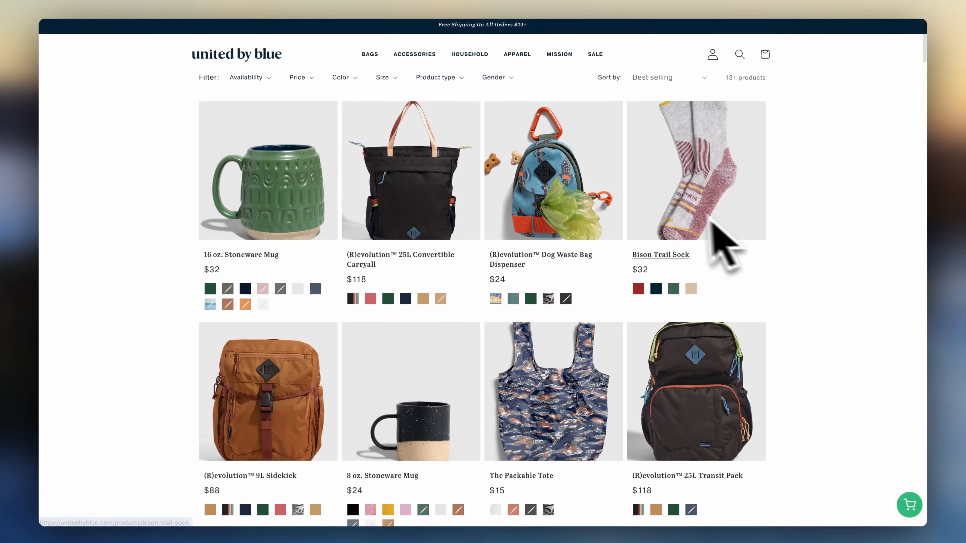
pyautogui.scroll(-5, 585, 221)
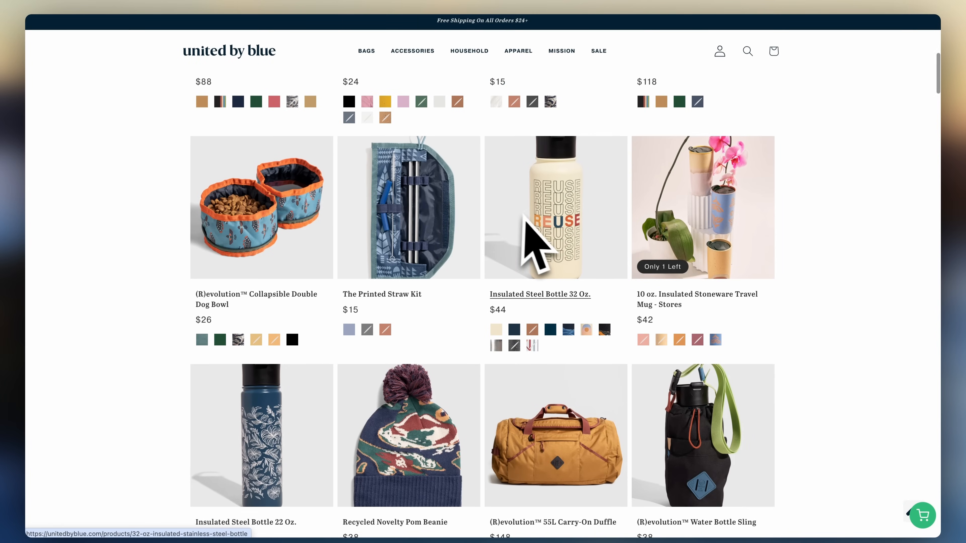
pyautogui.scroll(-5, 708, 239)
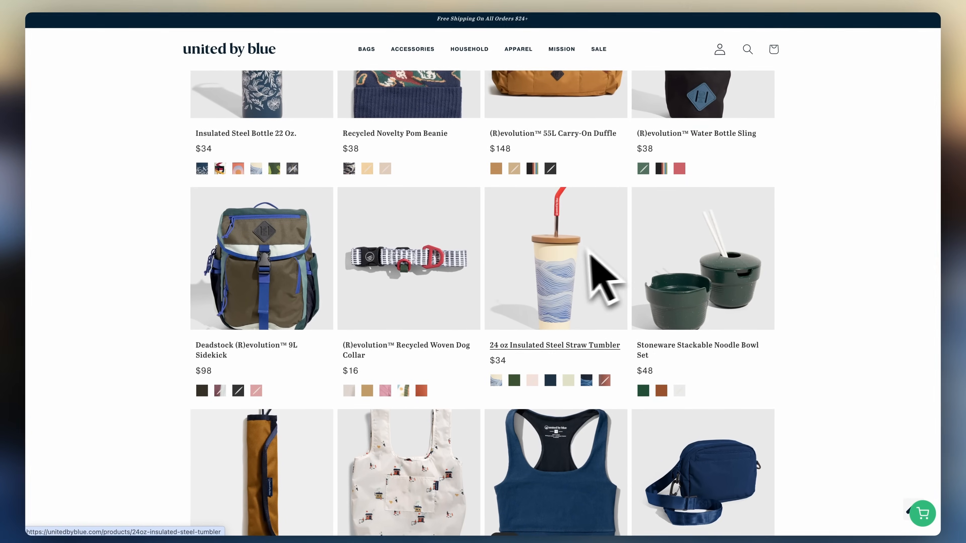
pyautogui.scroll(-5, 593, 268)
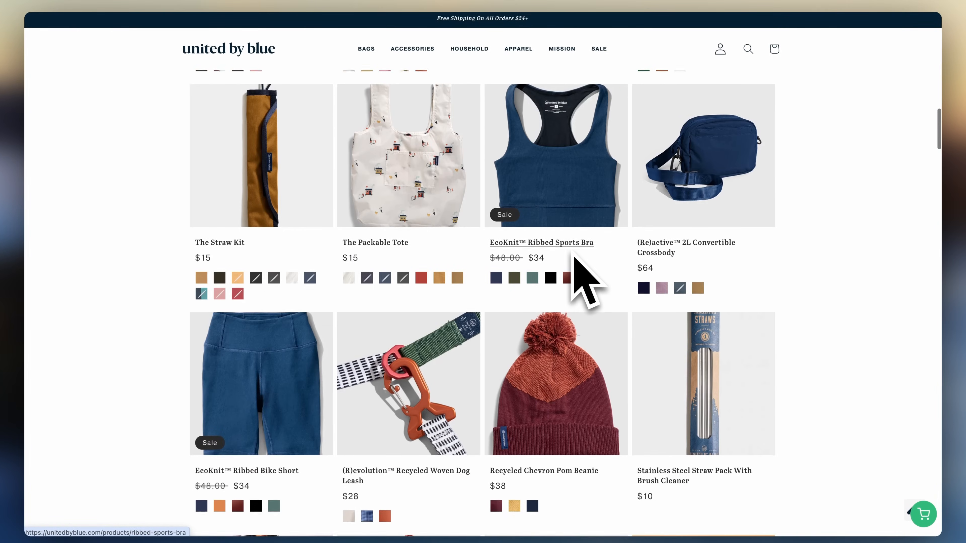
pyautogui.scroll(-8, 586, 281)
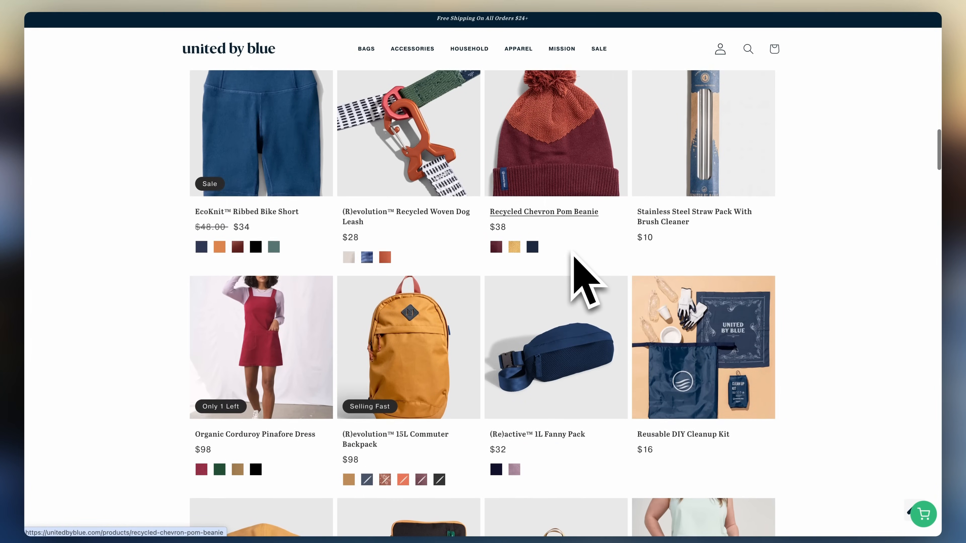
pyautogui.scroll(-8, 573, 251)
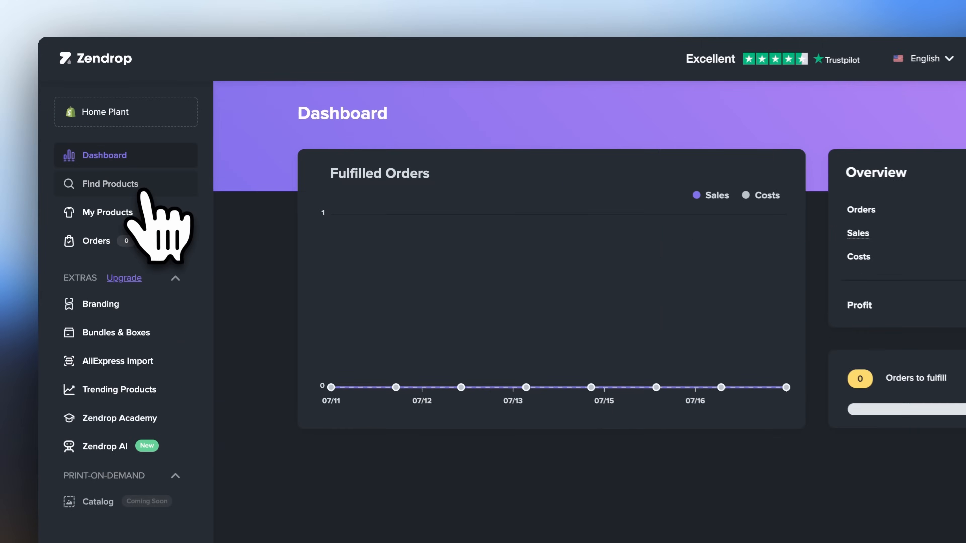
# - Search Zendrop's product catalogue for plant vase and open the Sophisticated Glass Vase for Plant
pyautogui.click(145, 191)
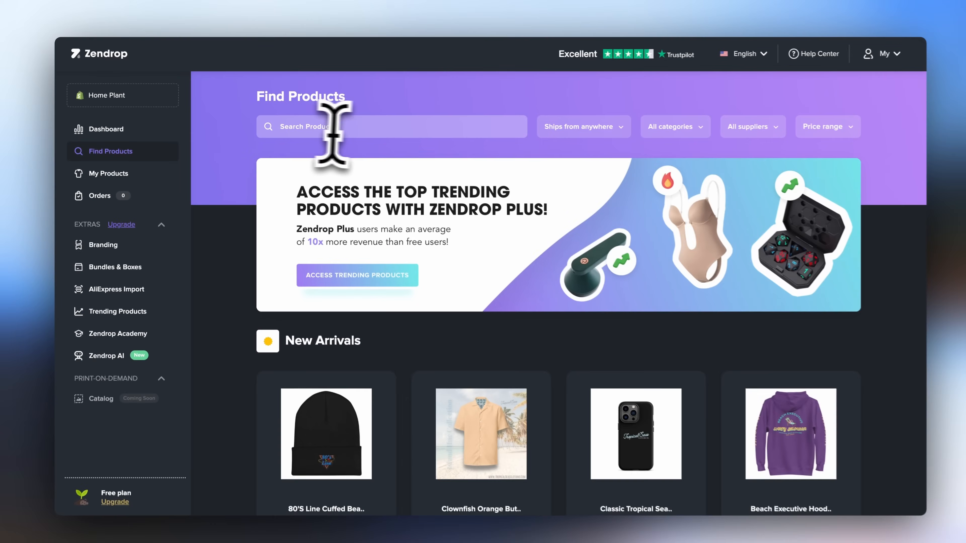
pyautogui.click(361, 126)
pyautogui.write('plant vase')
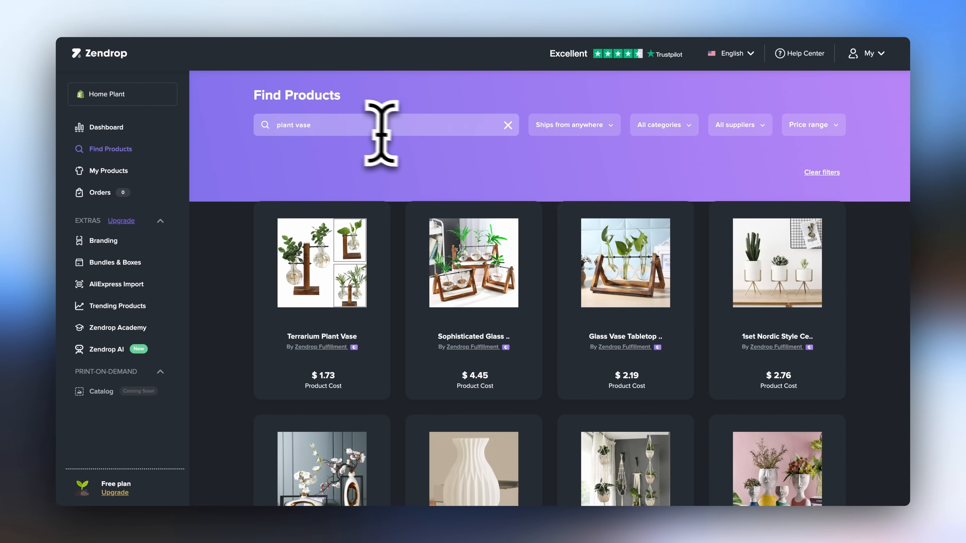
pyautogui.moveTo(453, 214)
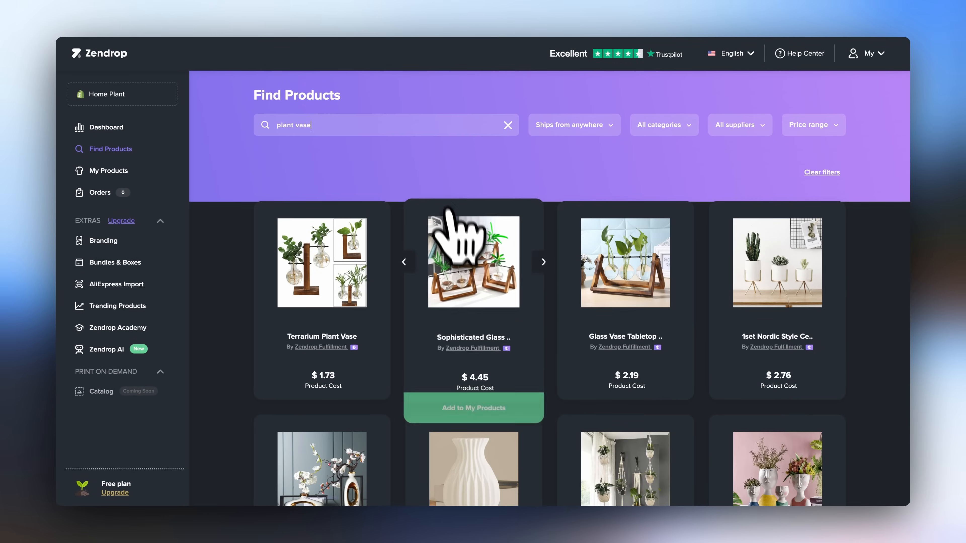
pyautogui.click(474, 293)
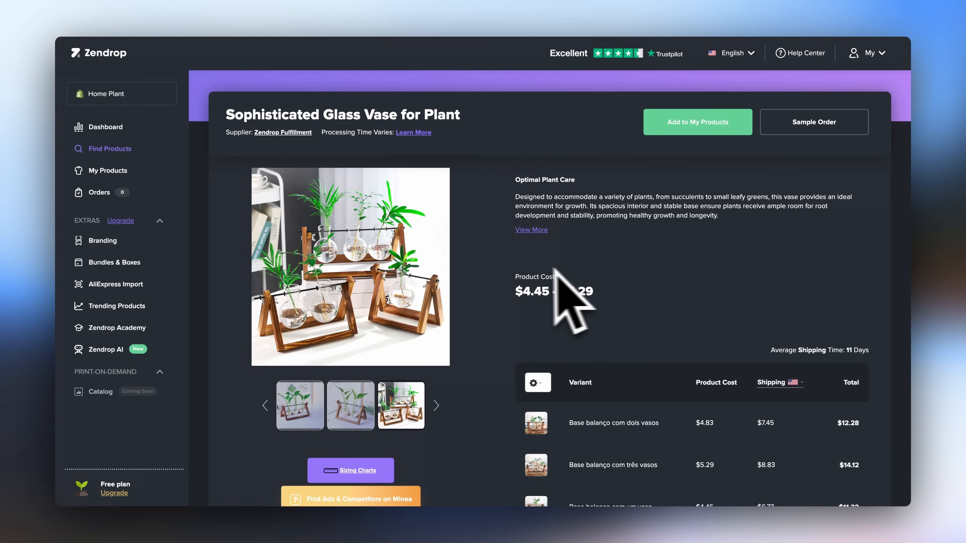
# - Review the vase's cost and variant shipping, then add it to My Products
pyautogui.scroll(-1, 715, 339)
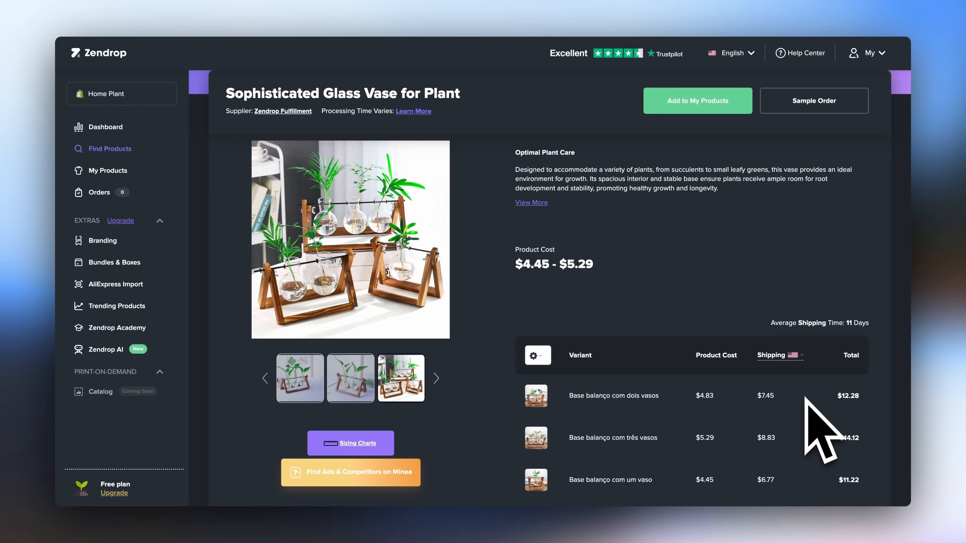
pyautogui.scroll(1, 817, 386)
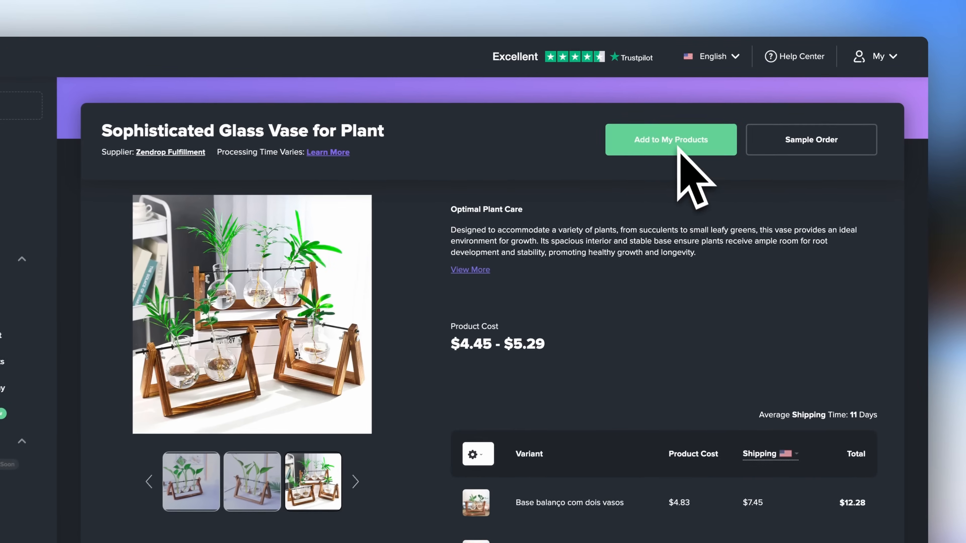
pyautogui.click(704, 126)
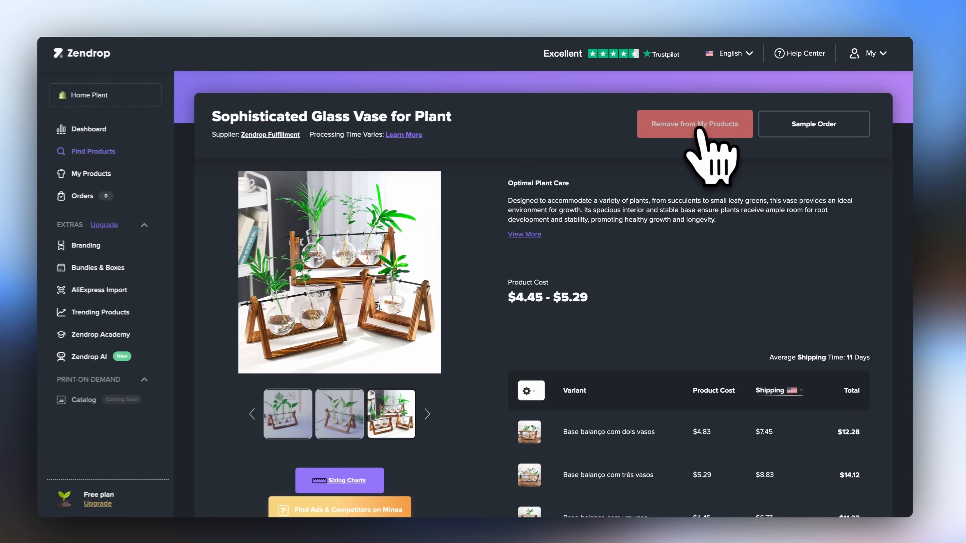
# - Open Review & Publish for the vase in My Products and look through its collection, description and variants
pyautogui.click(116, 175)
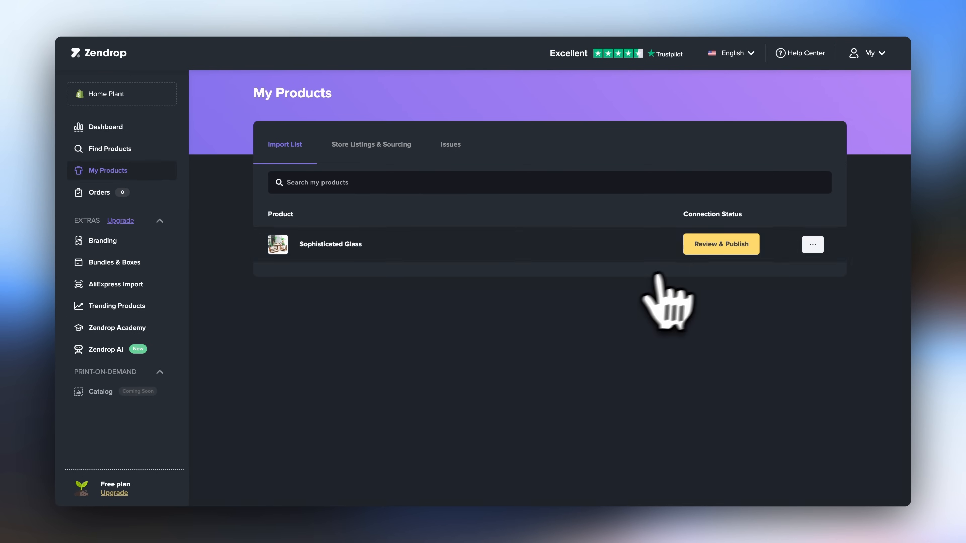
pyautogui.click(715, 250)
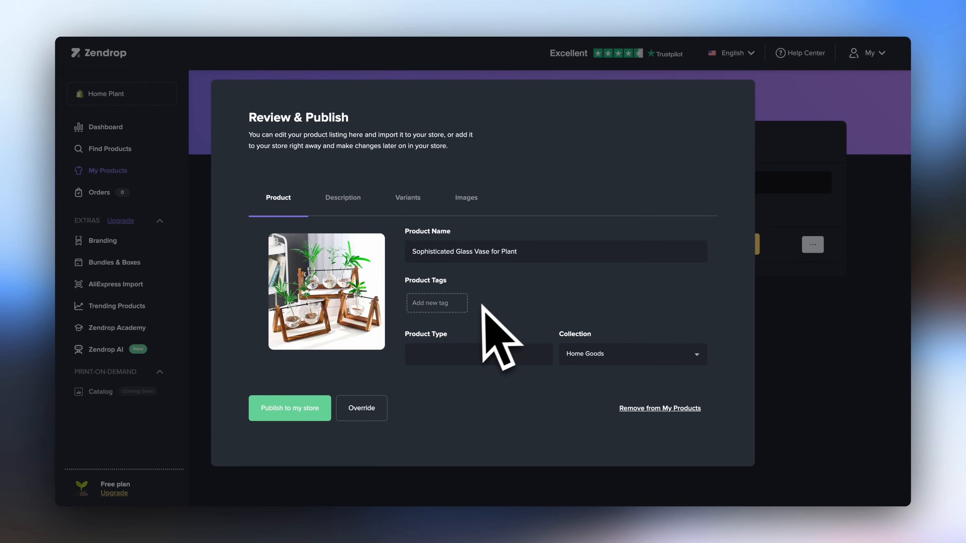
pyautogui.click(611, 356)
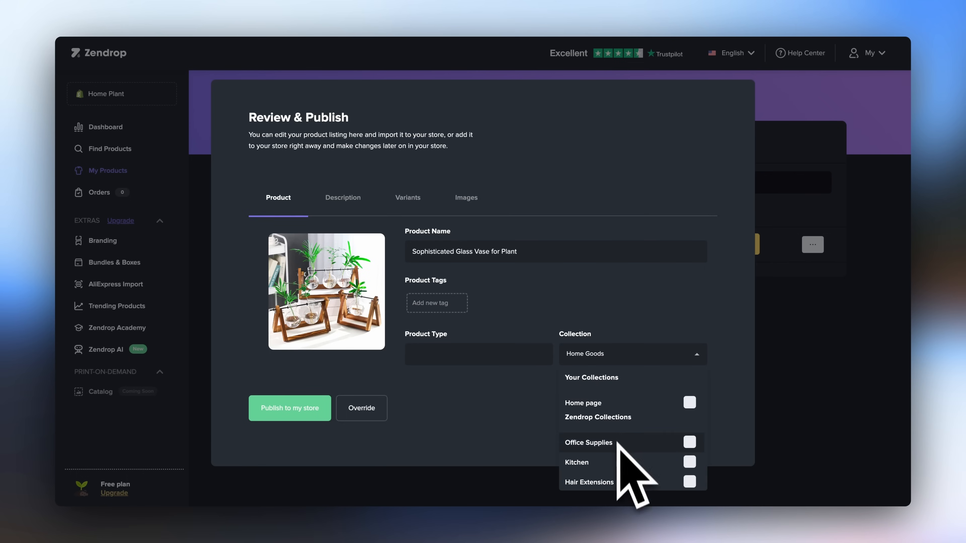
pyautogui.click(548, 298)
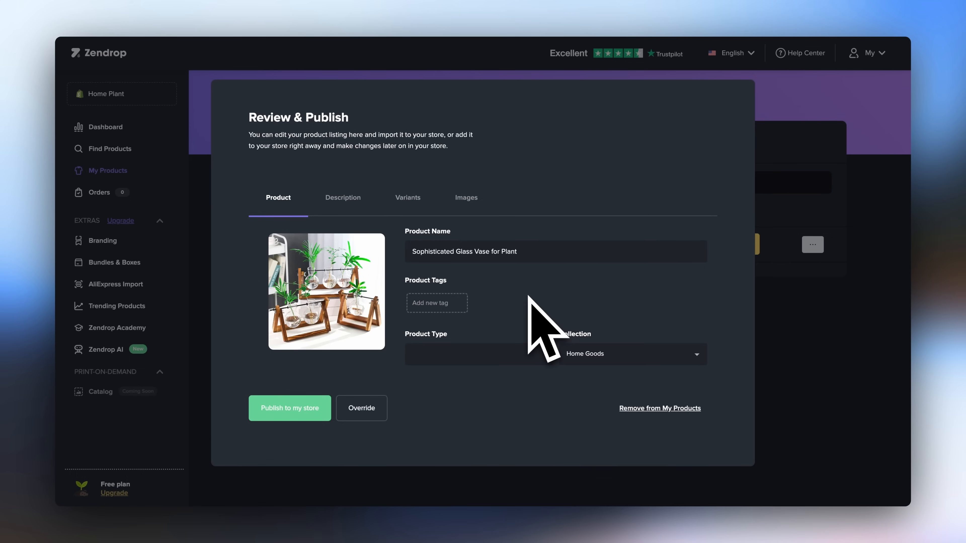
pyautogui.click(356, 199)
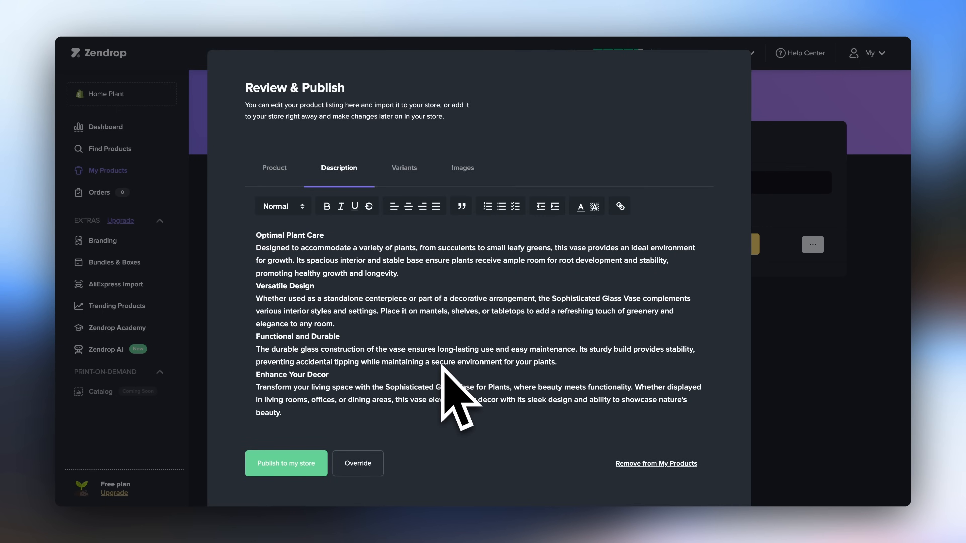
pyautogui.click(407, 170)
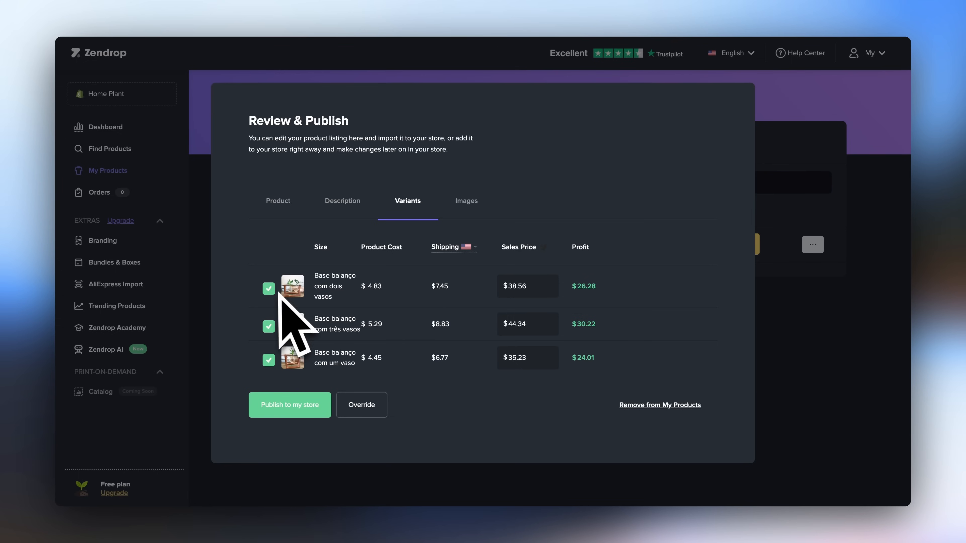
# - Set the first variant's sales price to $38.53, keeping all three variants selected
pyautogui.click(269, 326)
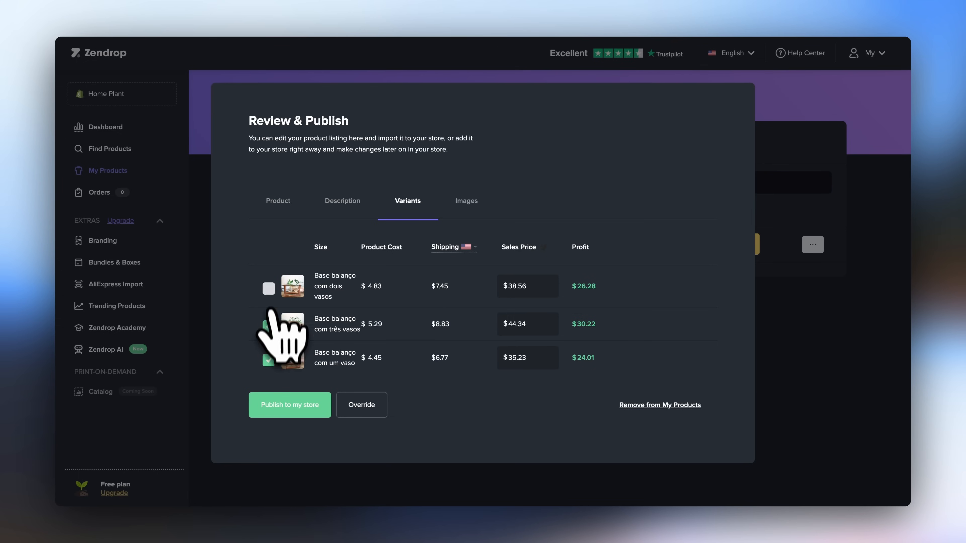
pyautogui.click(268, 288)
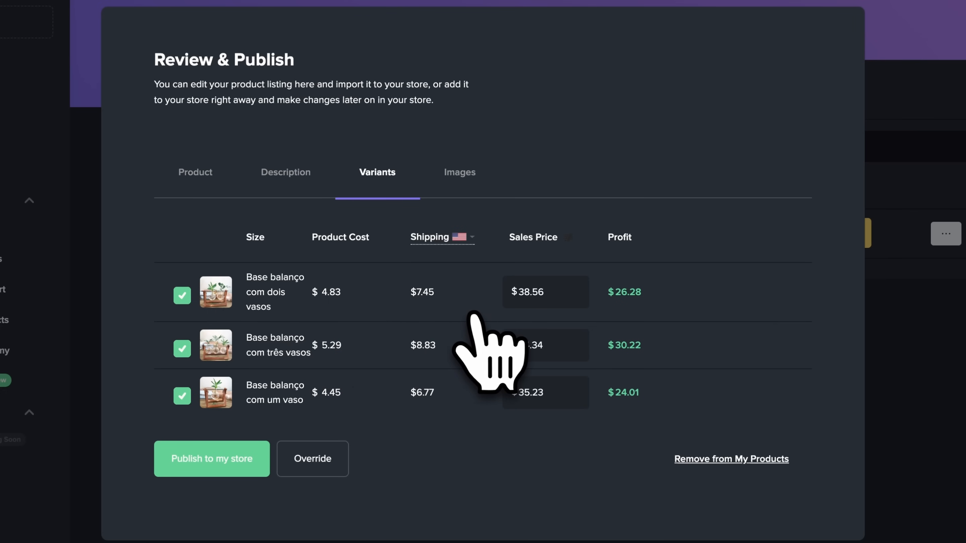
pyautogui.click(472, 239)
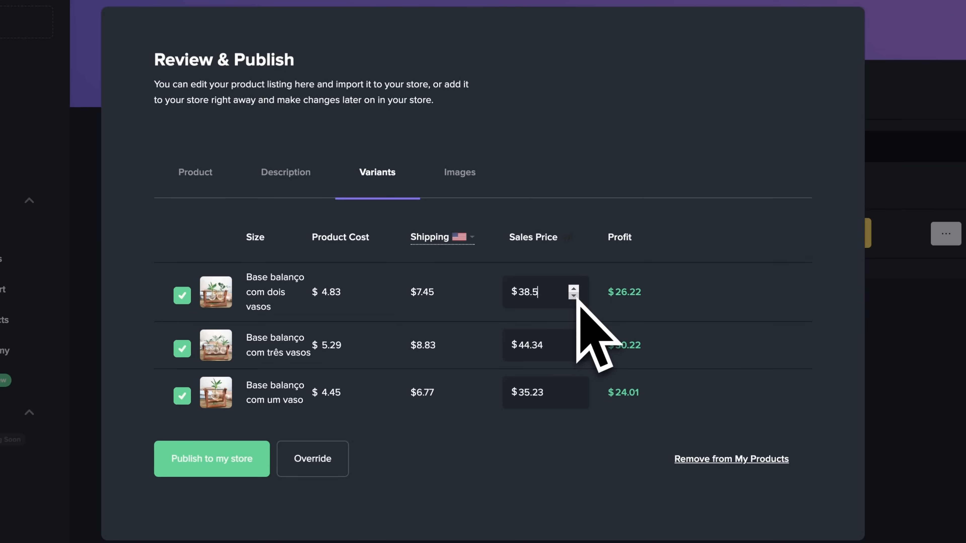
pyautogui.click(573, 296)
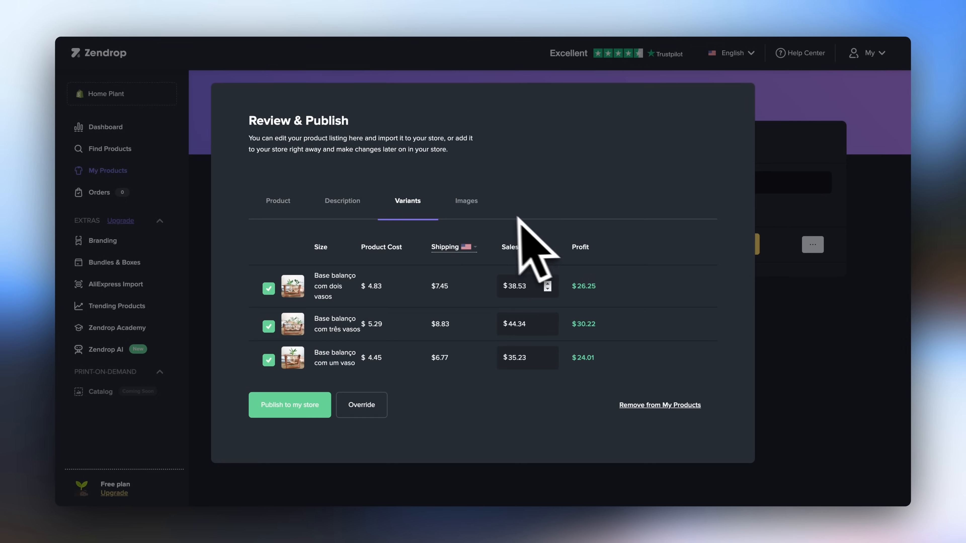
# - Select all the product images and publish the vase to the store
pyautogui.click(466, 201)
pyautogui.click(463, 206)
pyautogui.click(580, 206)
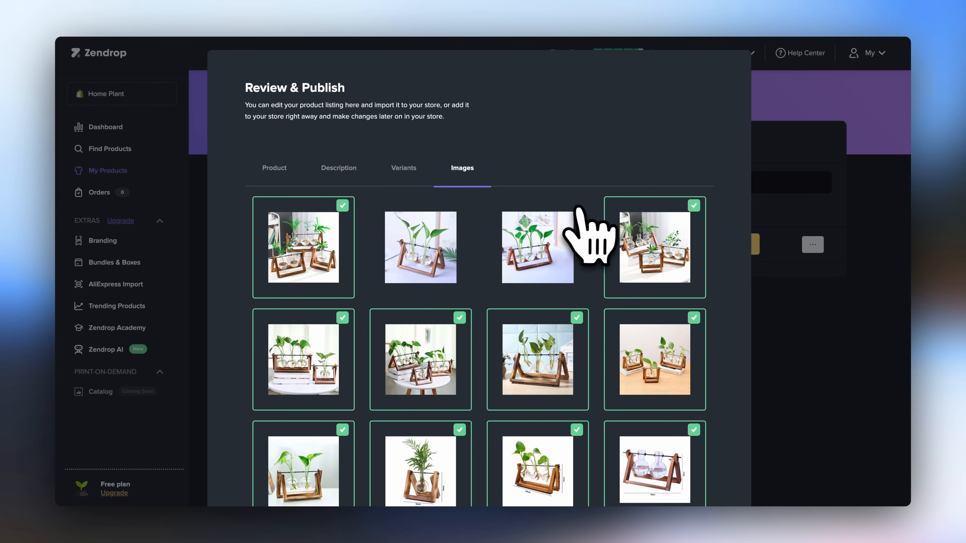
pyautogui.click(698, 206)
pyautogui.click(681, 220)
pyautogui.click(551, 236)
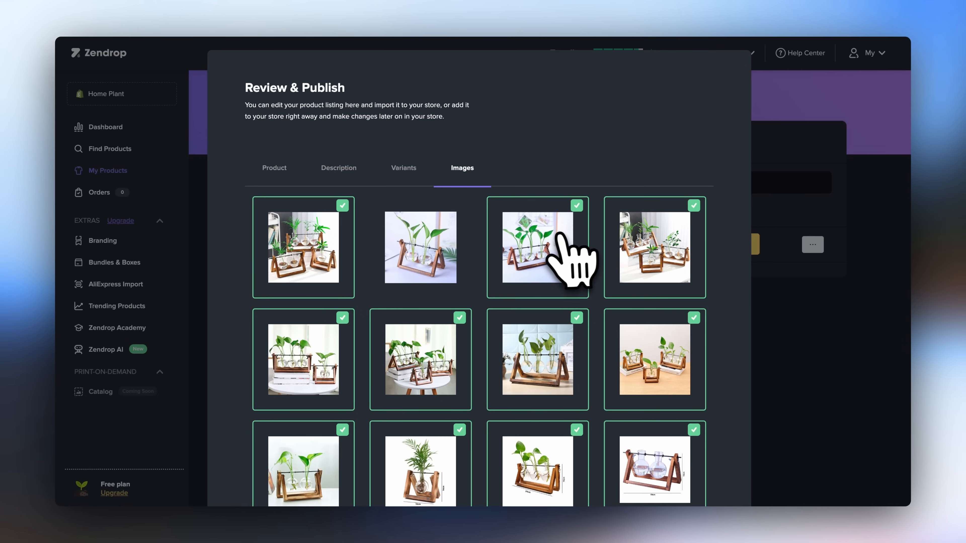
pyautogui.click(422, 244)
pyautogui.scroll(-6, 722, 295)
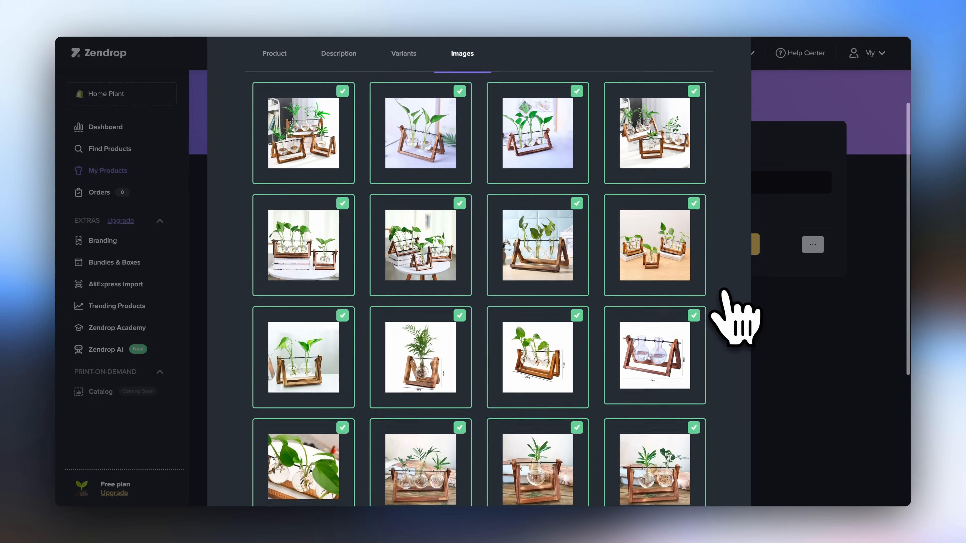
pyautogui.scroll(-1, 724, 292)
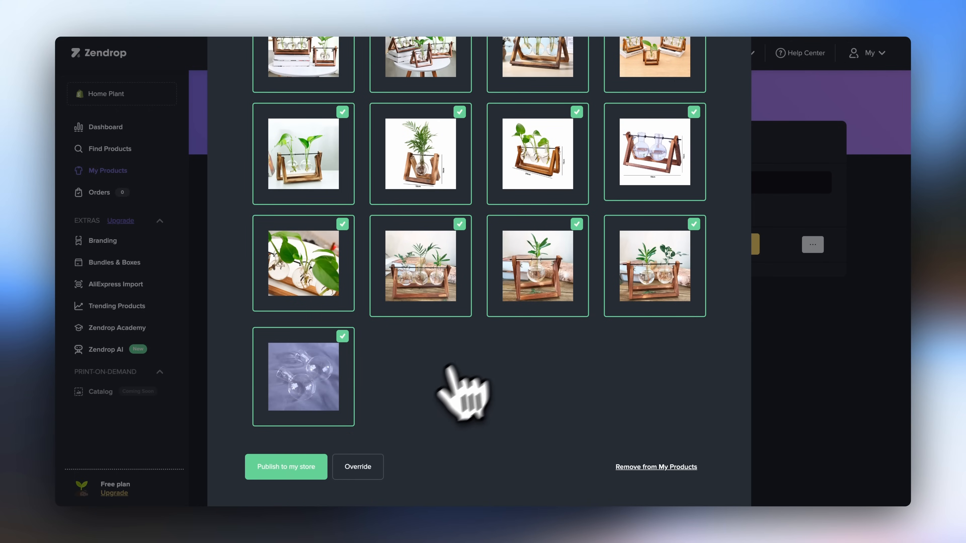
pyautogui.click(290, 470)
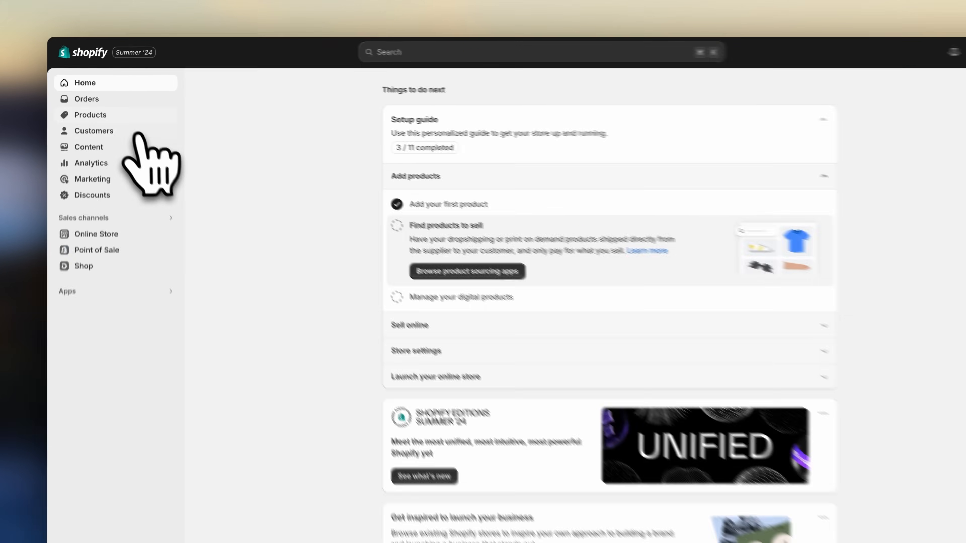
# - Open the Sophisticated Glass Vase for Plant in the Shopify products list and review its details and search engine listing
pyautogui.click(114, 105)
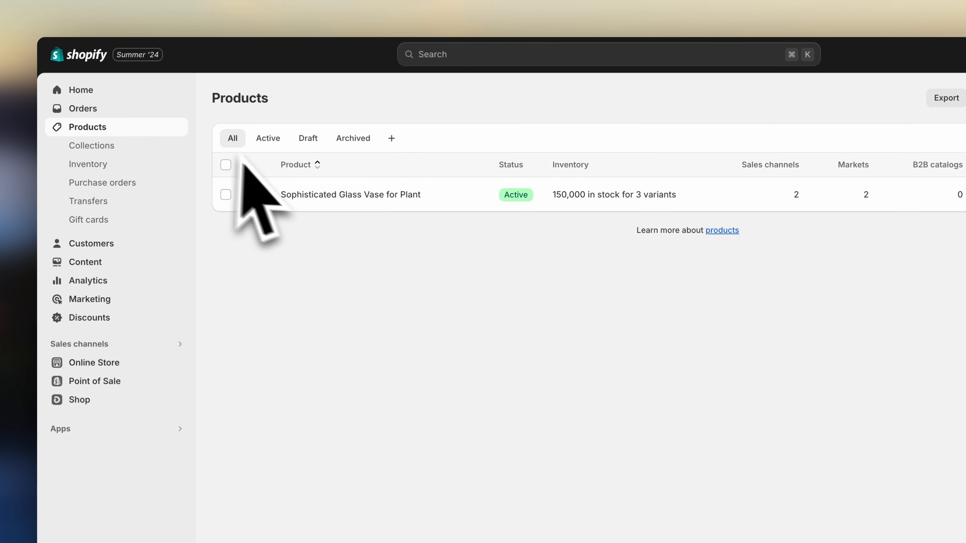
pyautogui.click(337, 196)
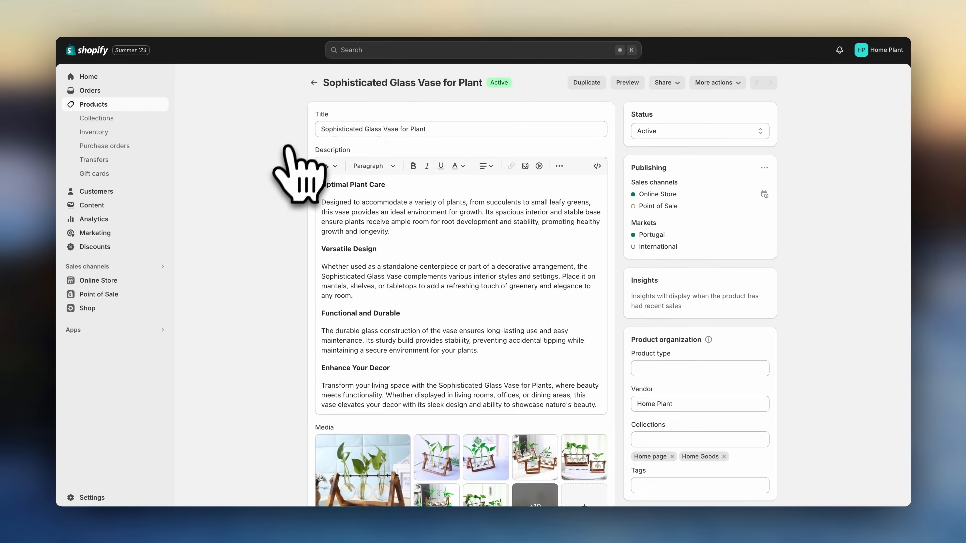
pyautogui.scroll(-5, 300, 282)
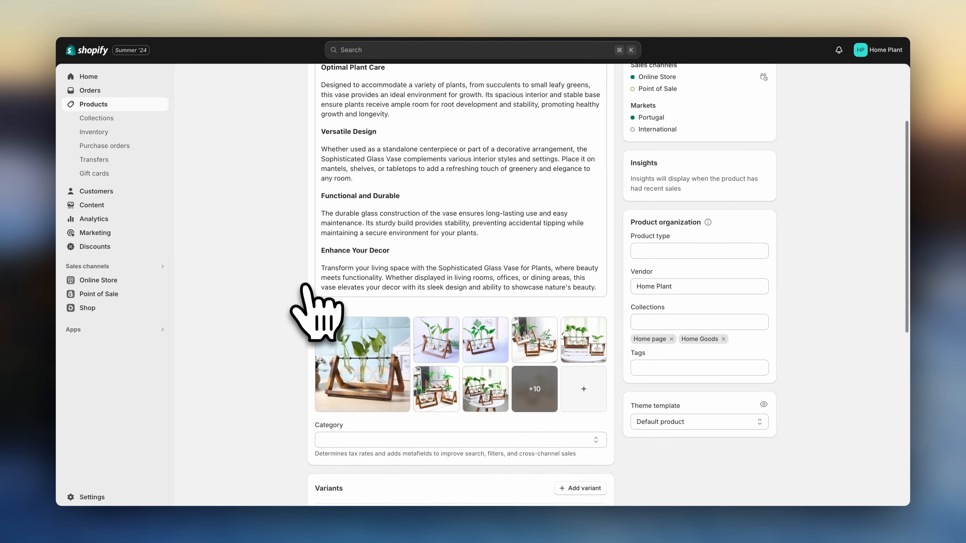
pyautogui.scroll(-7, 334, 377)
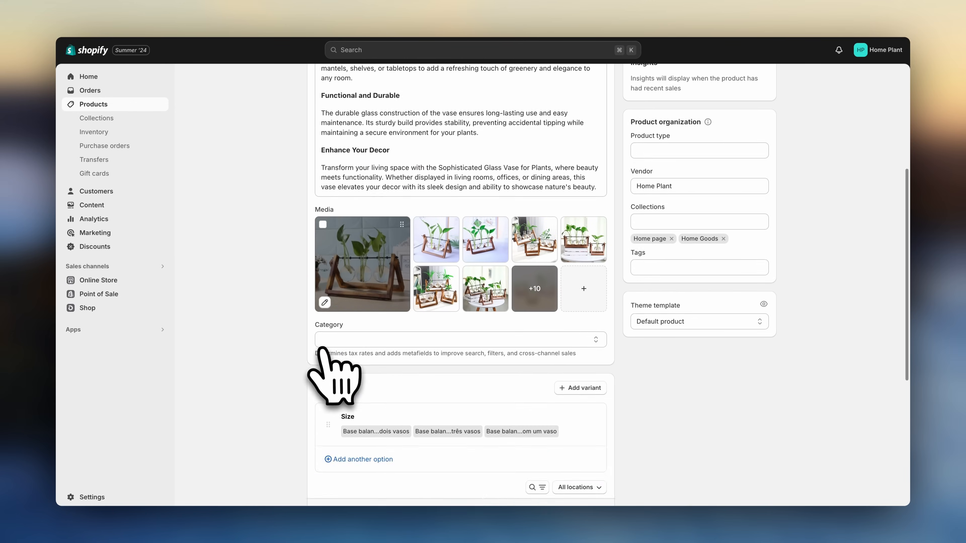
pyautogui.scroll(-3, 328, 386)
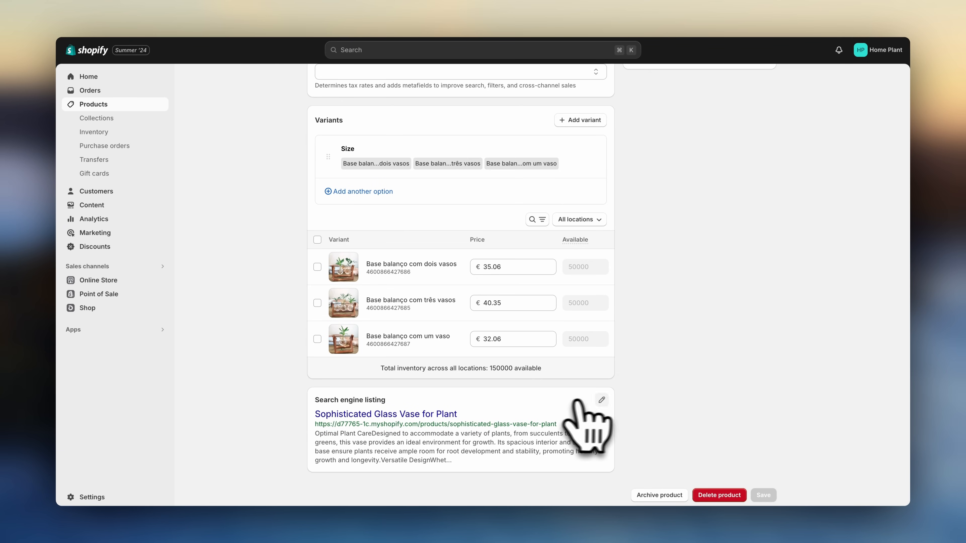
pyautogui.click(601, 400)
pyautogui.scroll(-5, 602, 400)
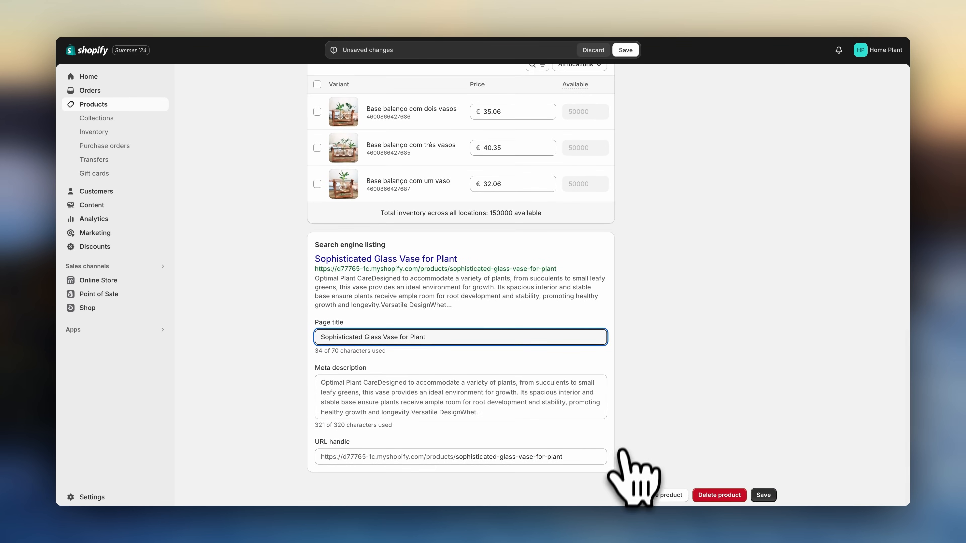
pyautogui.scroll(10, 625, 362)
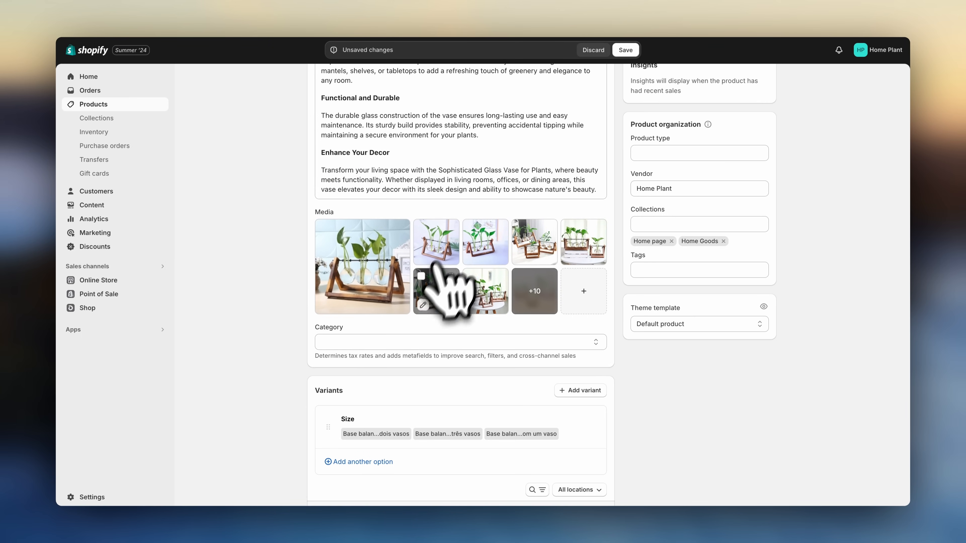
pyautogui.scroll(6, 453, 324)
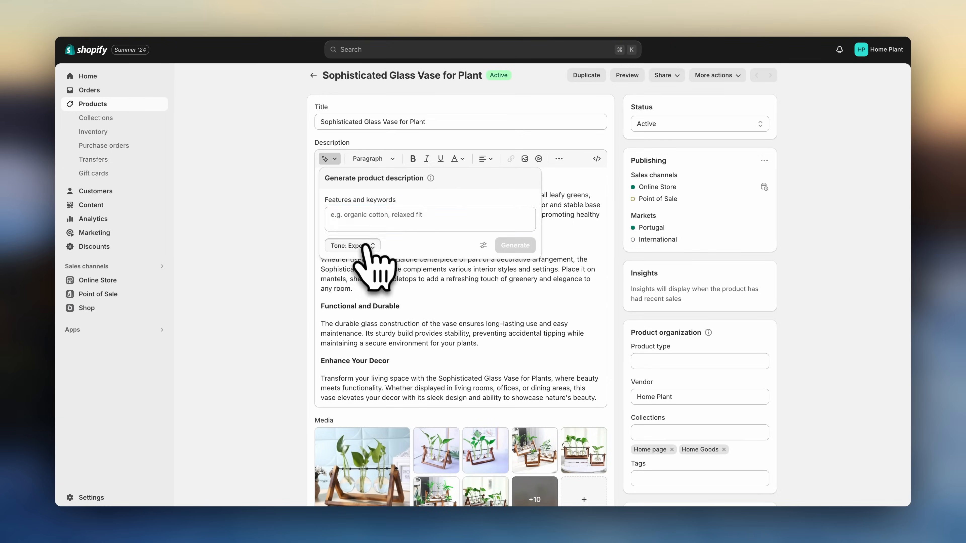
pyautogui.click(365, 245)
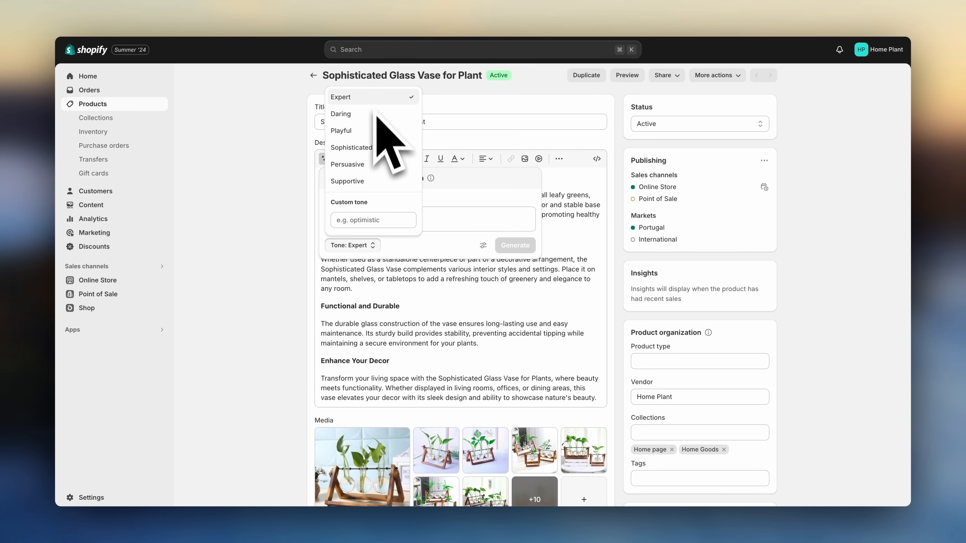
pyautogui.click(291, 215)
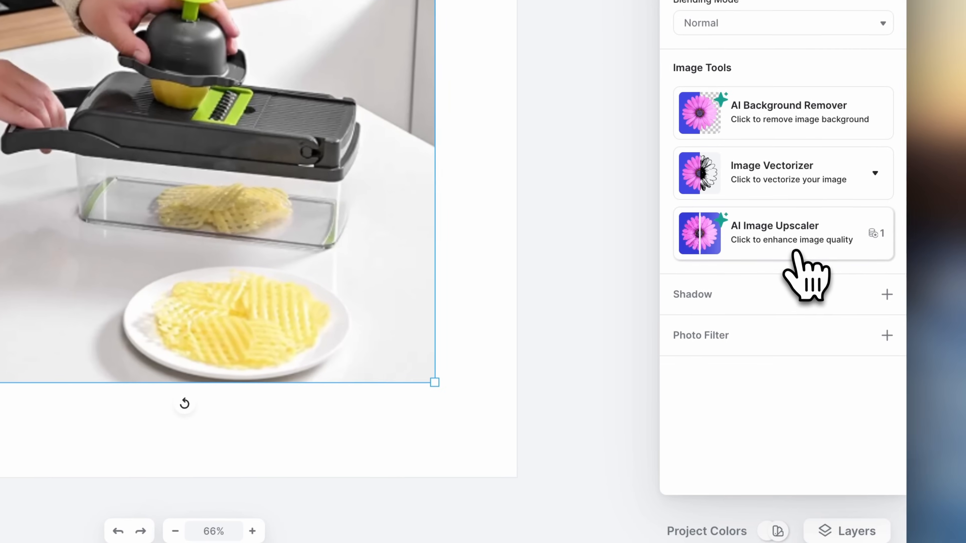
pyautogui.click(796, 252)
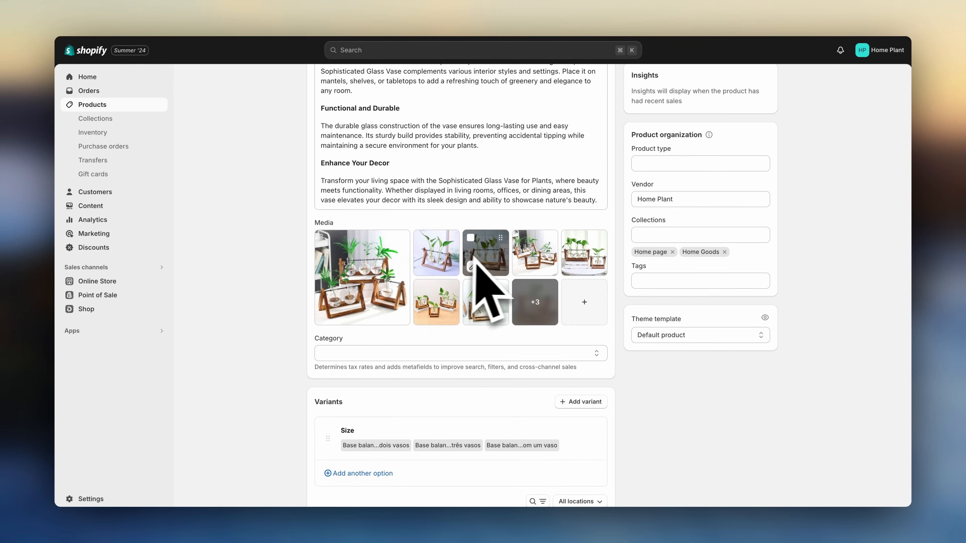
# - Open the vase's second product image in the AI background editor and describe the subject as "glass plant vase"
pyautogui.click(458, 260)
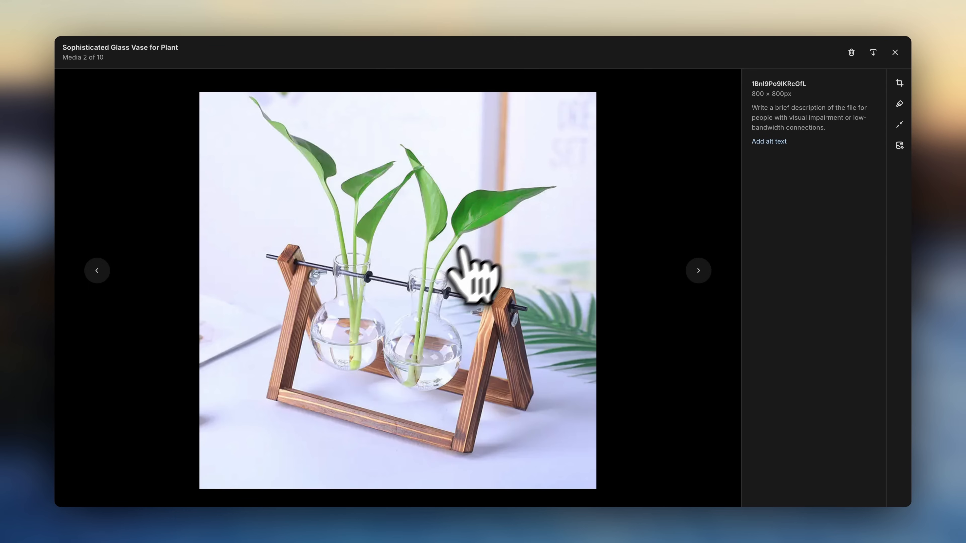
pyautogui.click(899, 146)
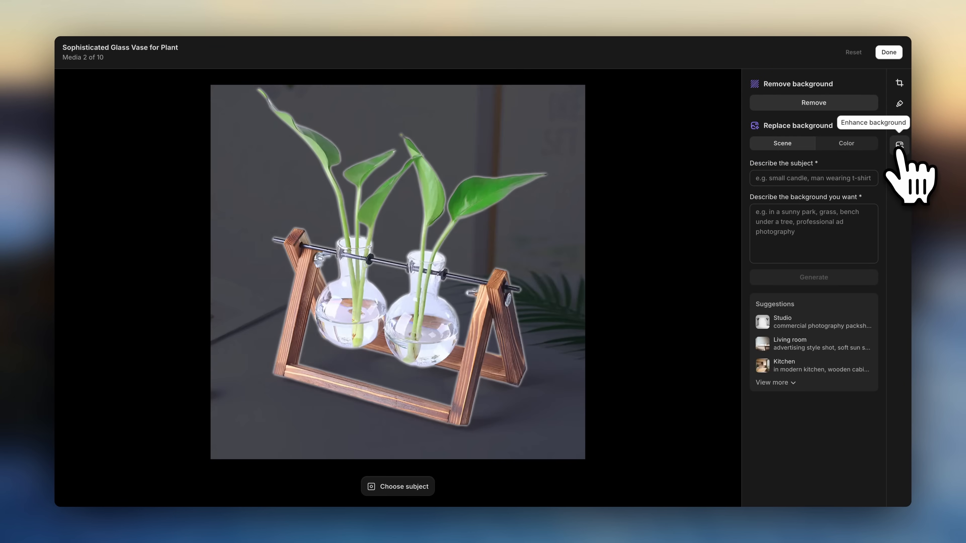
pyautogui.click(829, 178)
pyautogui.write('glass plant vase')
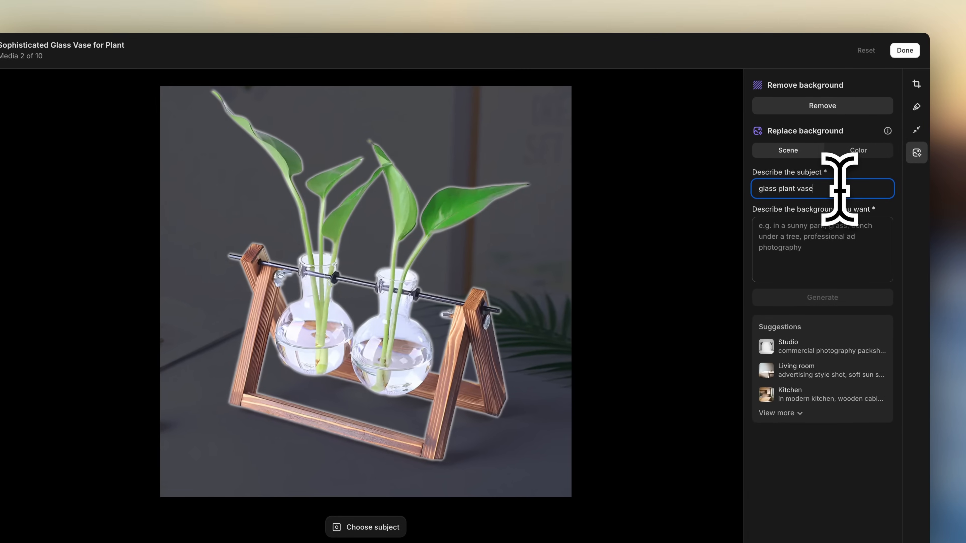
# - Choose the Jungle background suggestion and generate replacement backgrounds for the image
pyautogui.click(778, 413)
pyautogui.moveTo(785, 416)
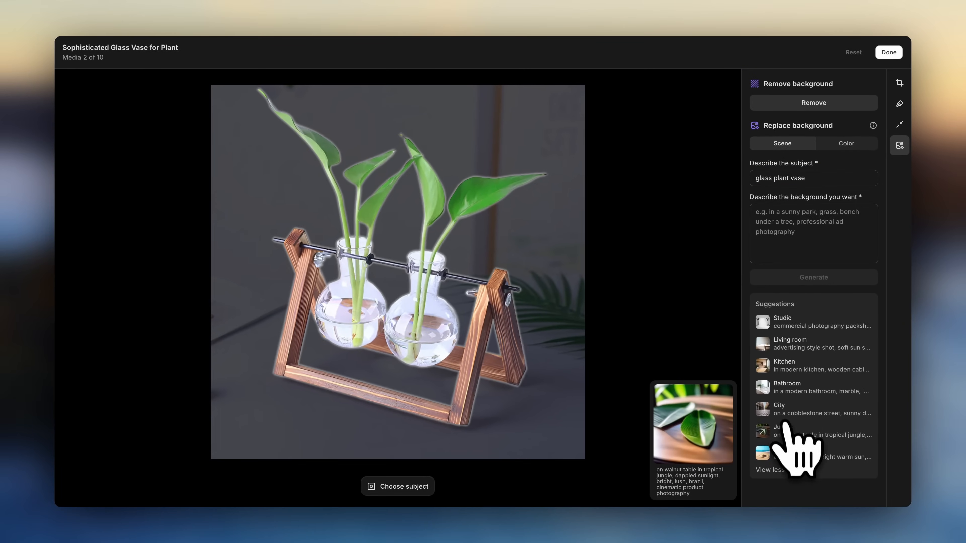
pyautogui.click(790, 432)
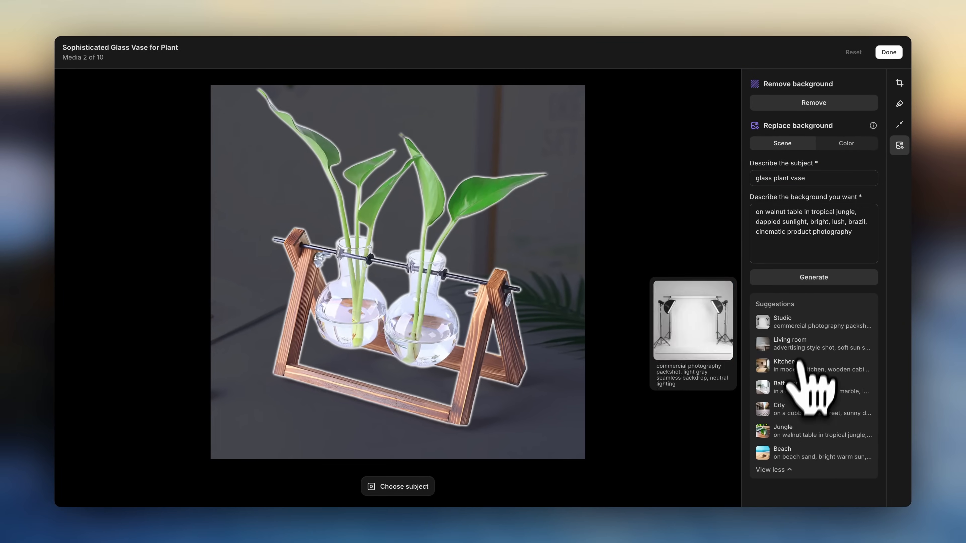
pyautogui.click(815, 280)
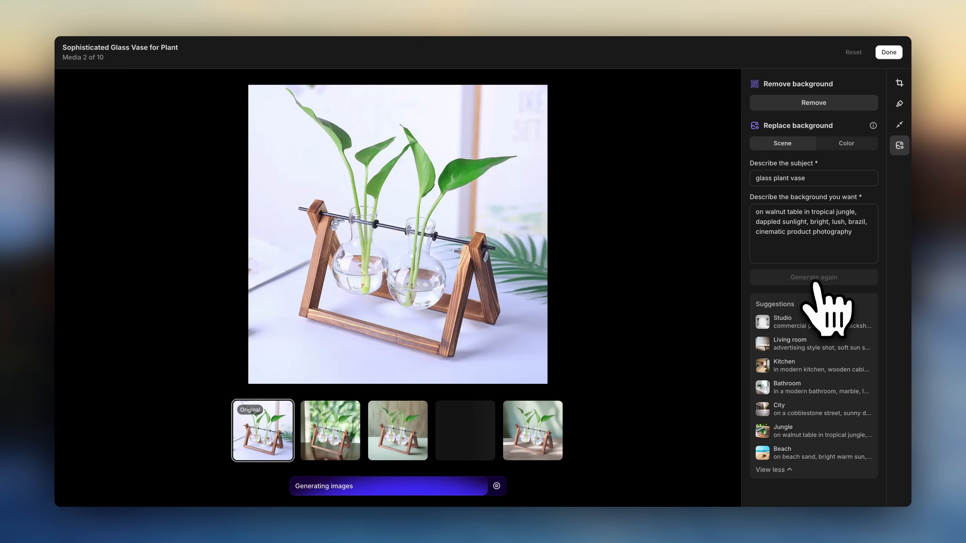
# - Compare the generated background images and pick the fourth version
pyautogui.click(339, 436)
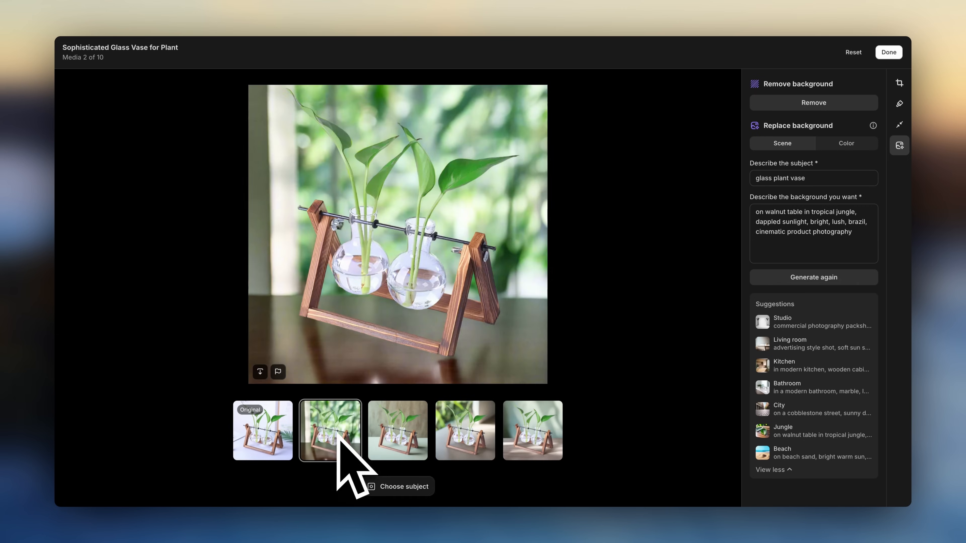
pyautogui.click(403, 426)
pyautogui.click(462, 426)
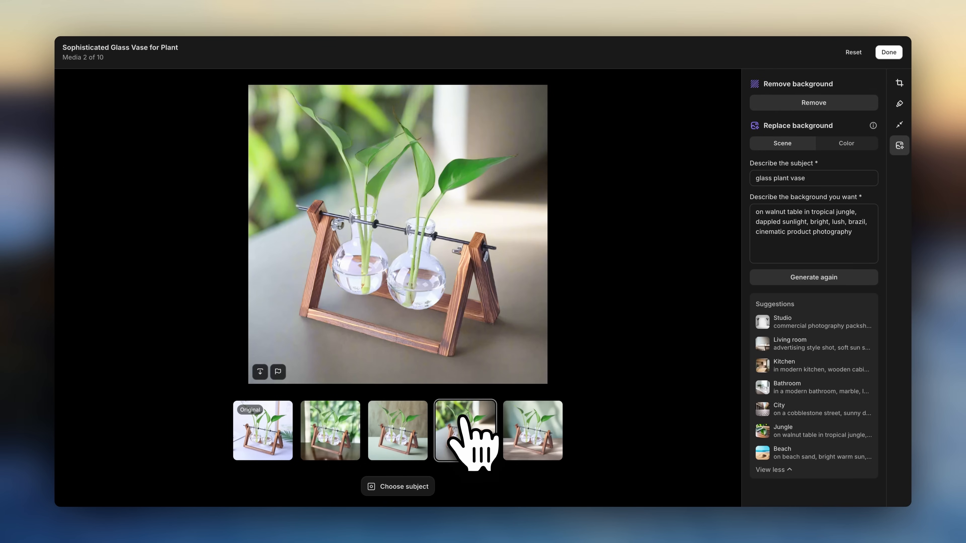
pyautogui.click(534, 426)
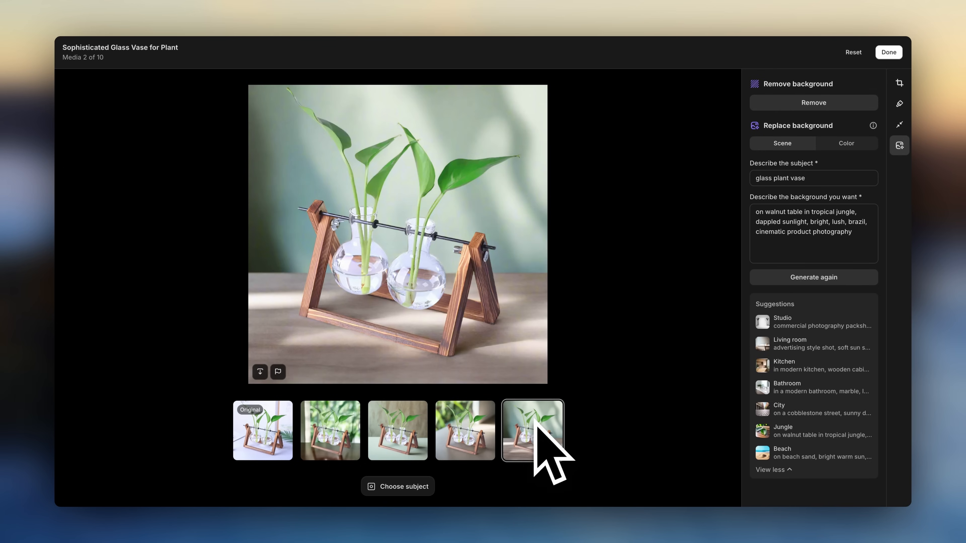
pyautogui.click(464, 426)
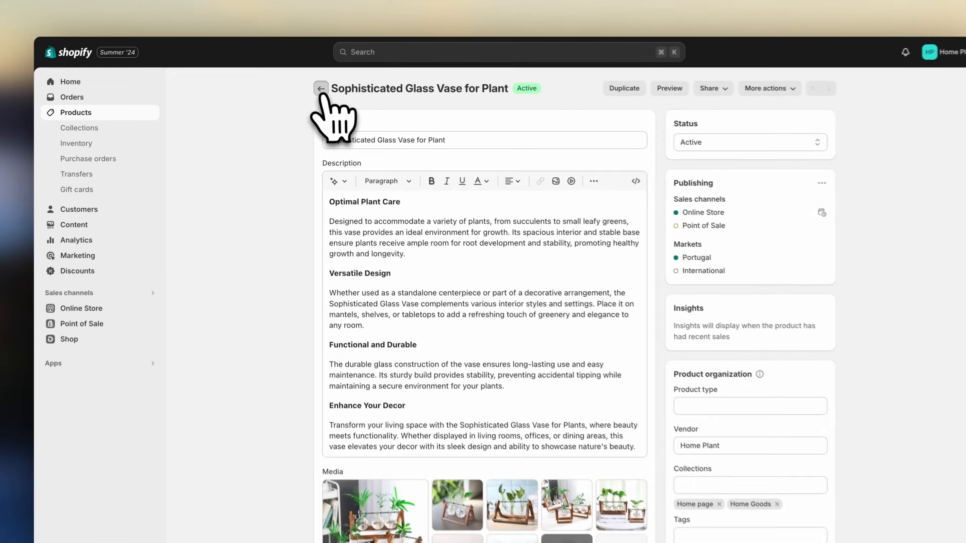
# - Leave the vase's page and import the 1set Nordic Style Ceramic planter set from Zendrop's nordic style ceramic results
pyautogui.click(315, 82)
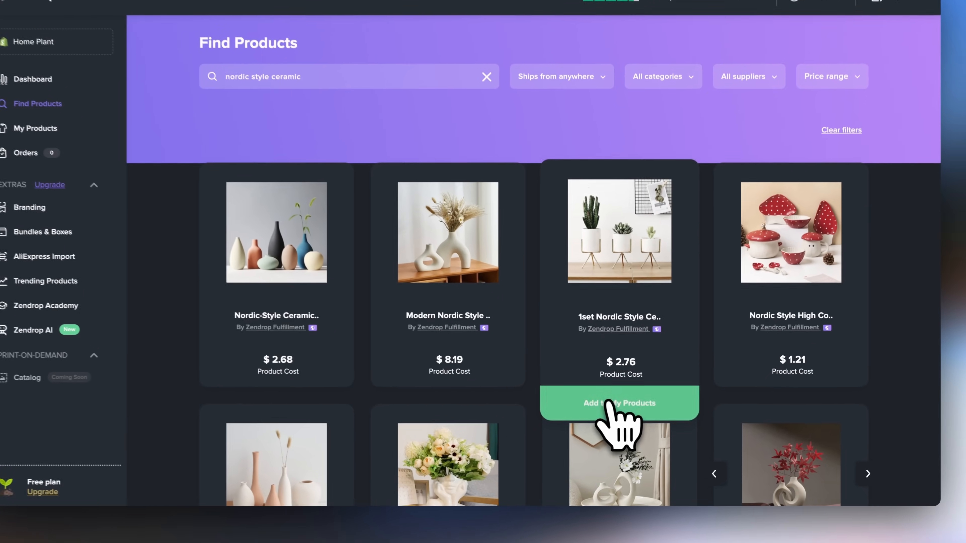
pyautogui.click(611, 404)
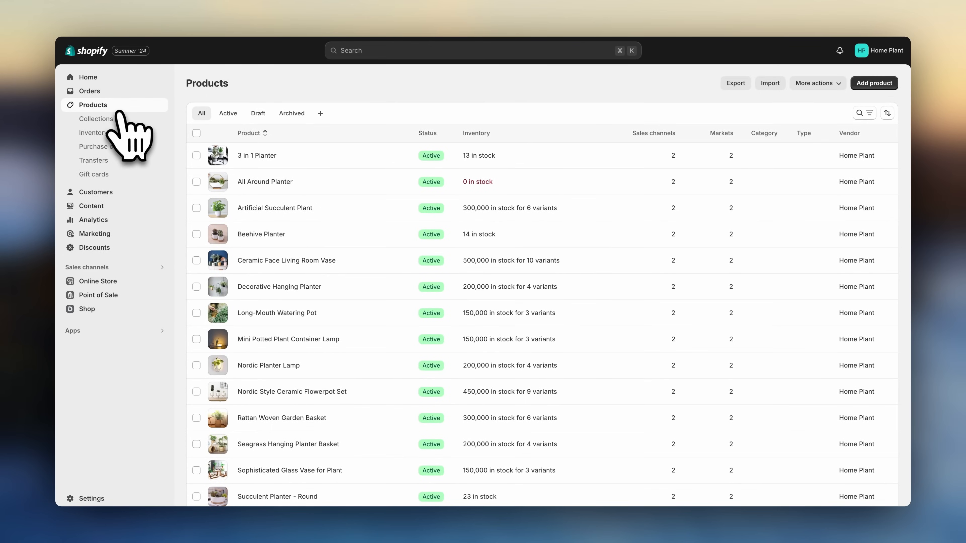
# - Start a new collection and title it Planters
pyautogui.click(121, 119)
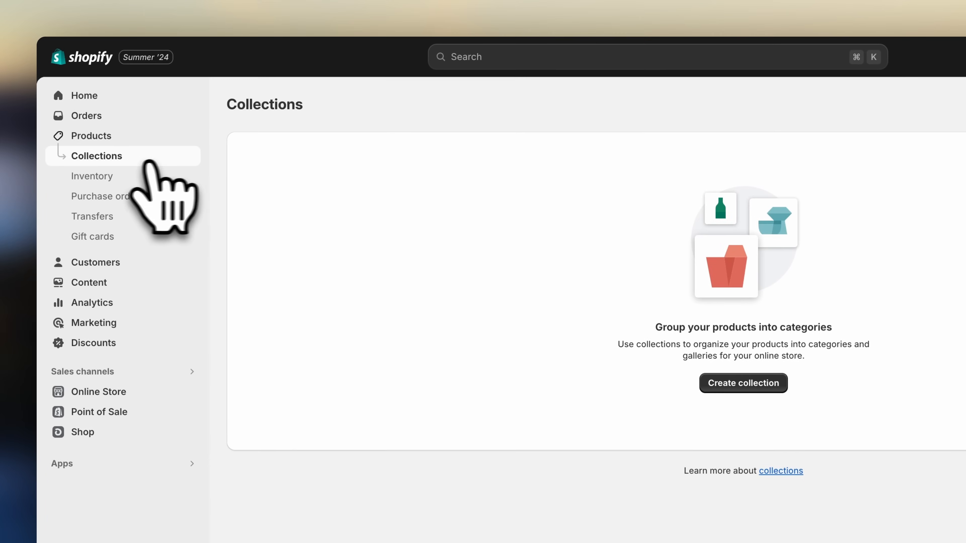
pyautogui.click(743, 383)
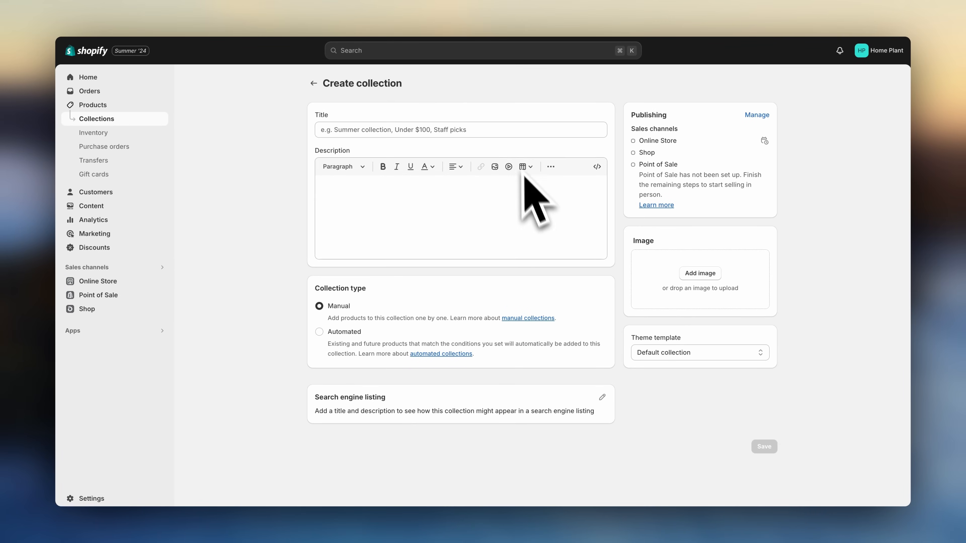
pyautogui.click(496, 131)
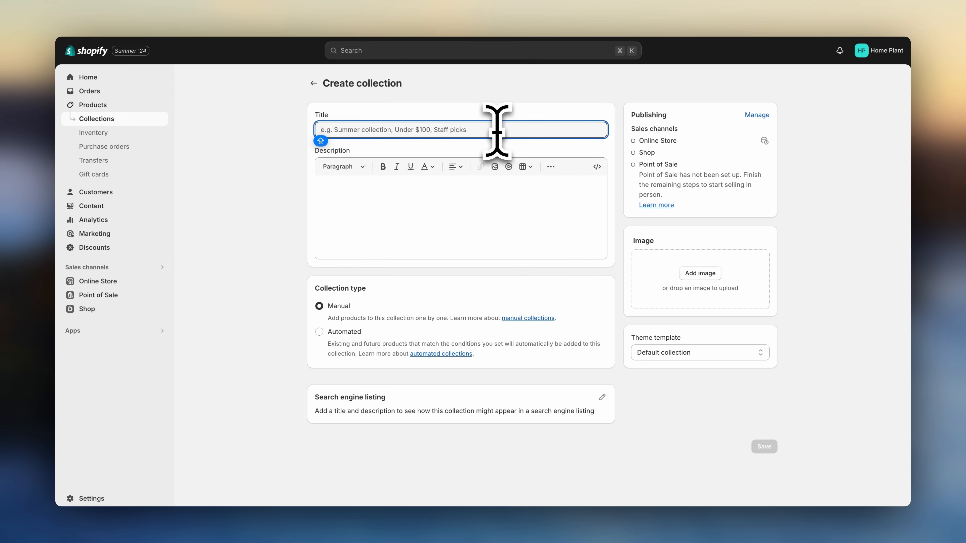
pyautogui.write('Planters')
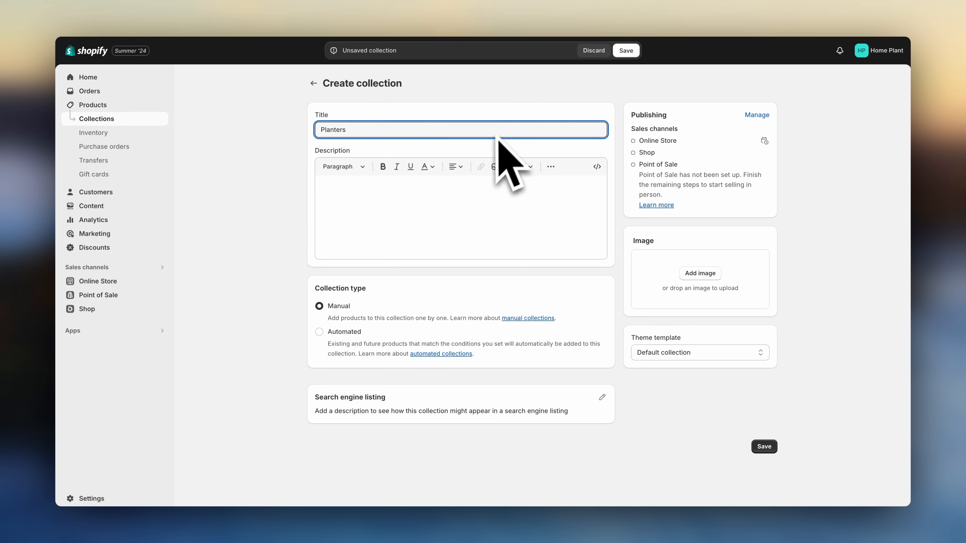
pyautogui.click(432, 208)
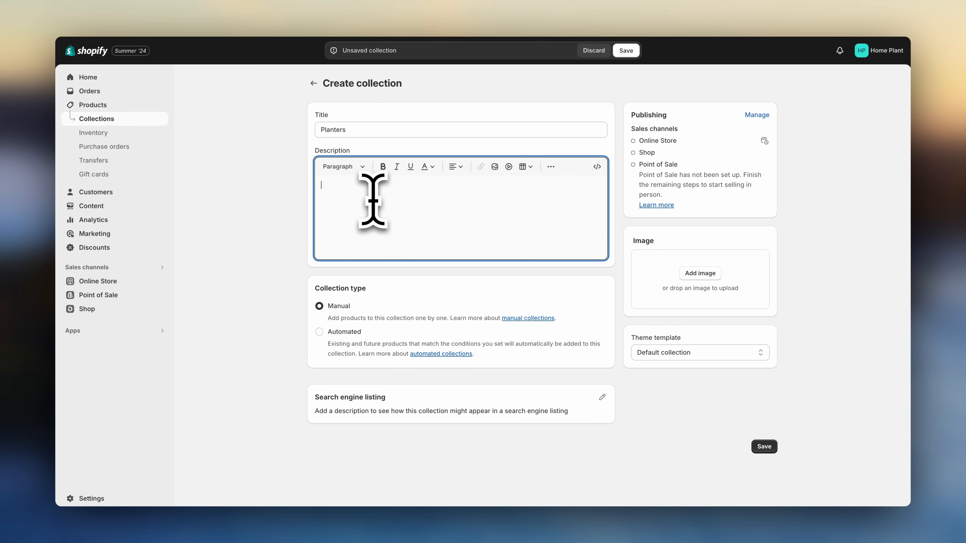
pyautogui.click(299, 227)
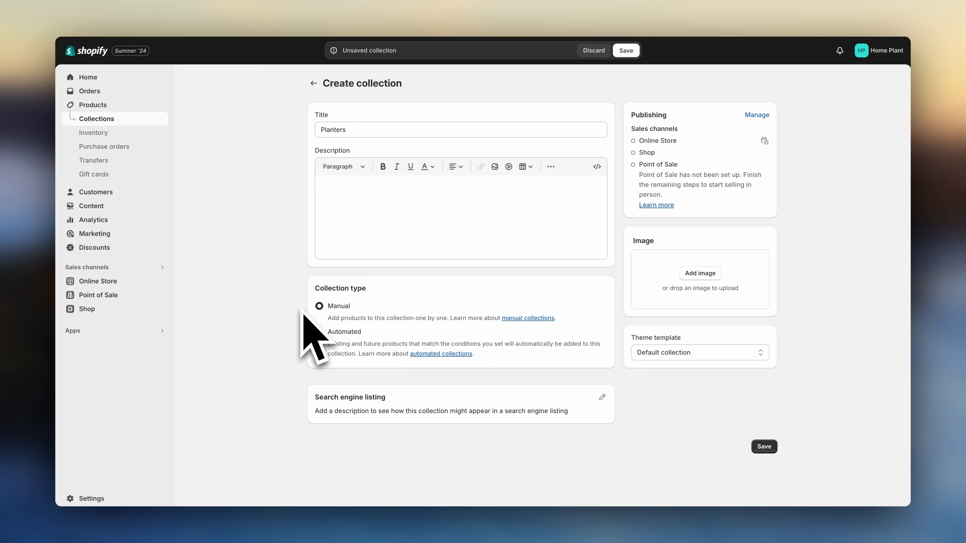
pyautogui.click(319, 331)
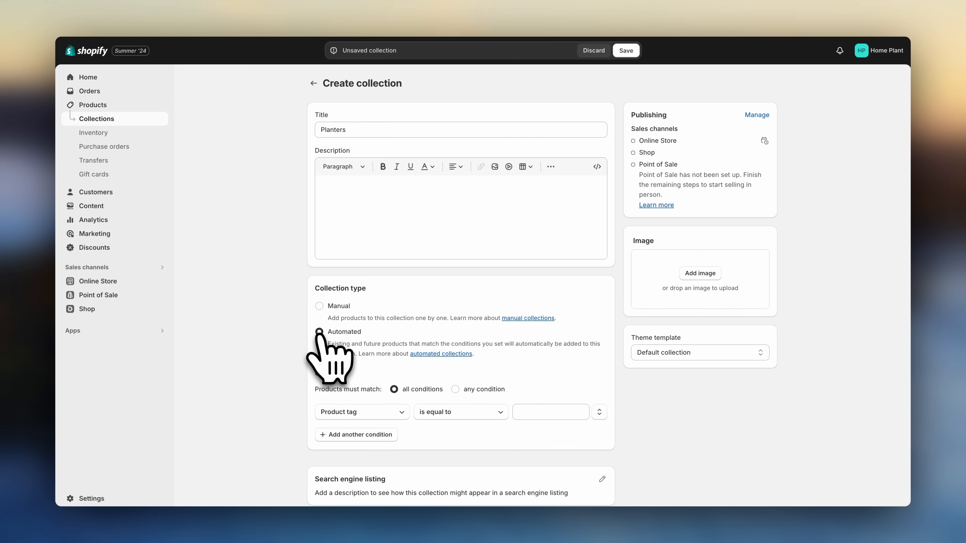
pyautogui.click(334, 411)
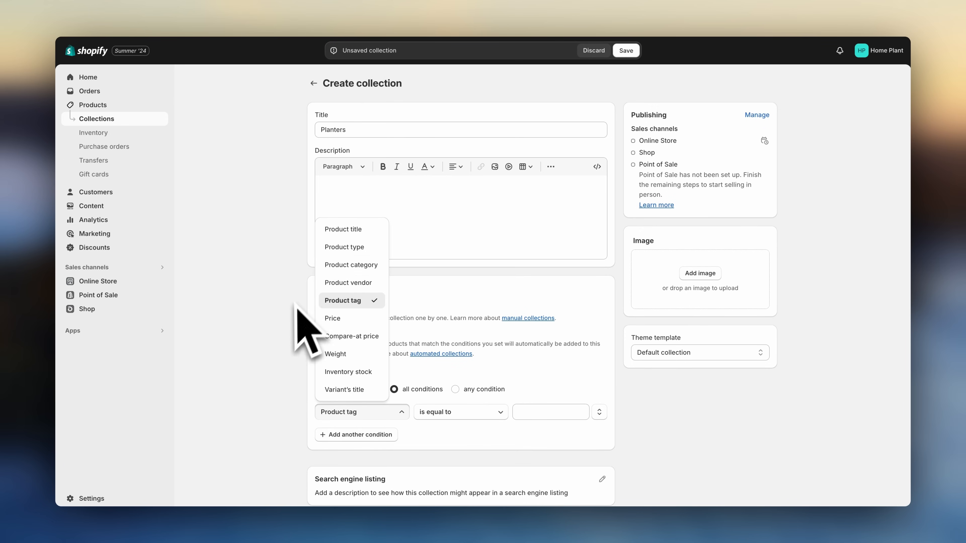
pyautogui.click(295, 312)
pyautogui.click(319, 306)
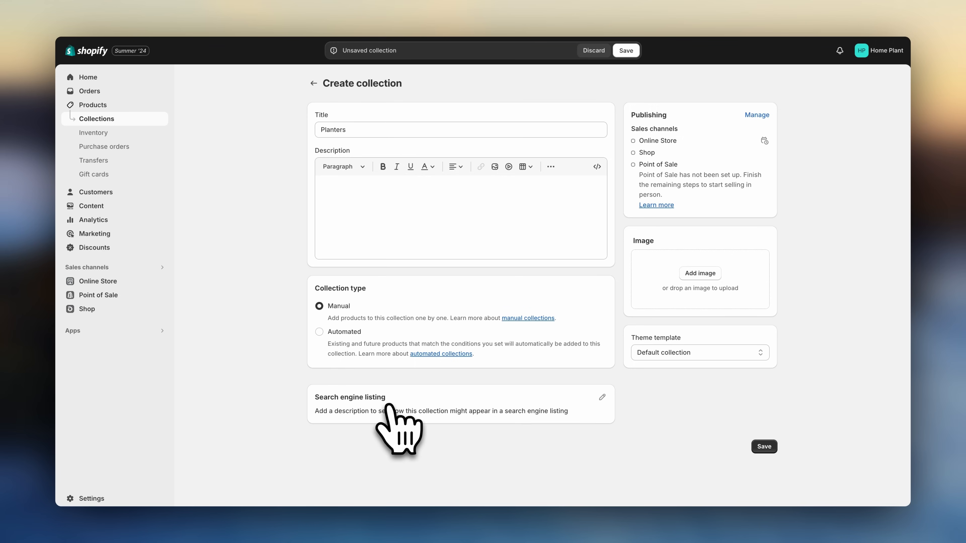
# - Set the collection's SEO title to "Planters - Home Decor | Flower Pots, Vases | Home Plants" and write an SEO description about stylish planters
pyautogui.click(602, 397)
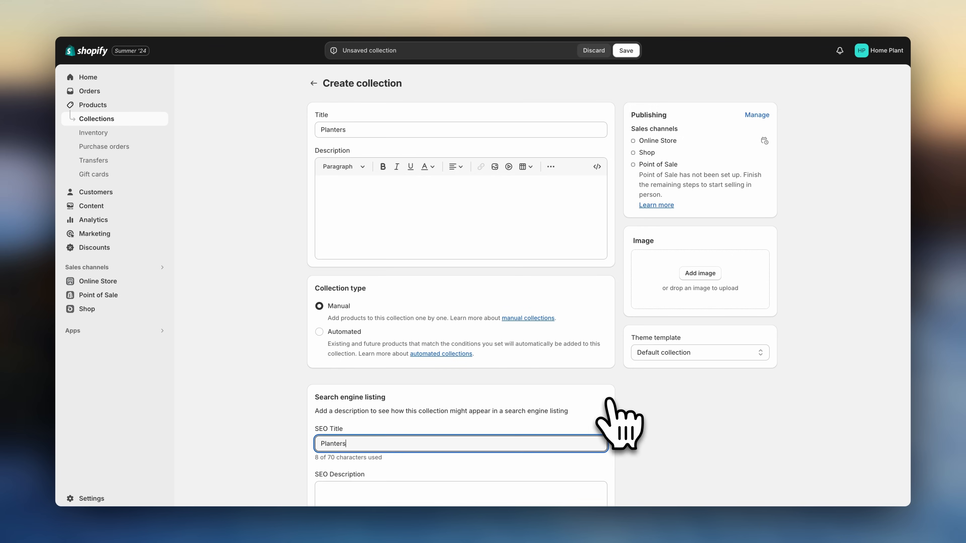
pyautogui.scroll(-3, 613, 407)
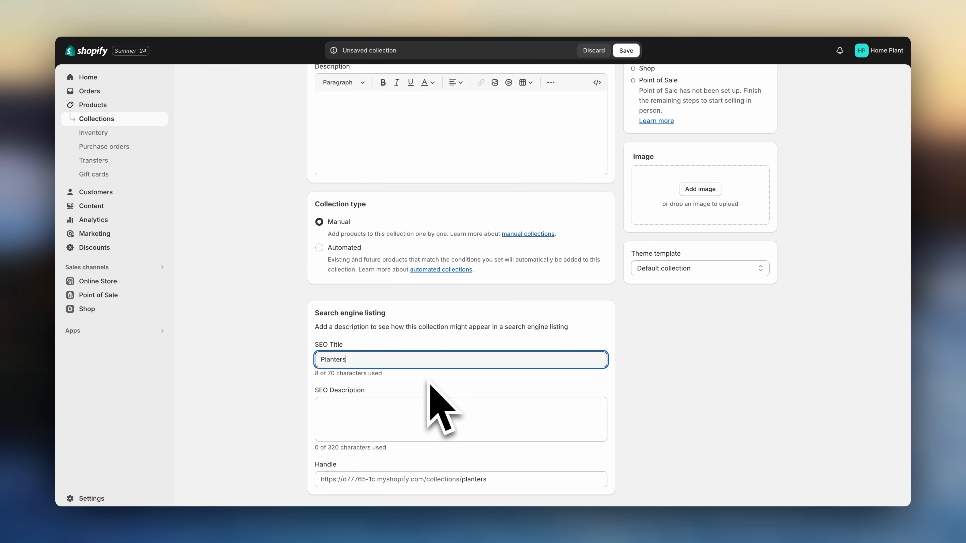
pyautogui.click(601, 431)
pyautogui.write('Di')
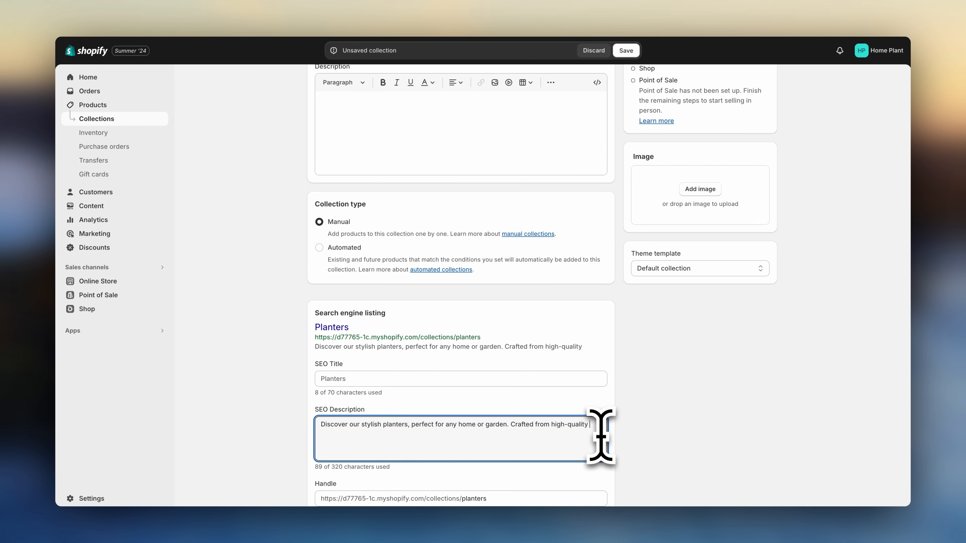
pyautogui.write('materials, our collection includes modern and rustic designs to suit every taste')
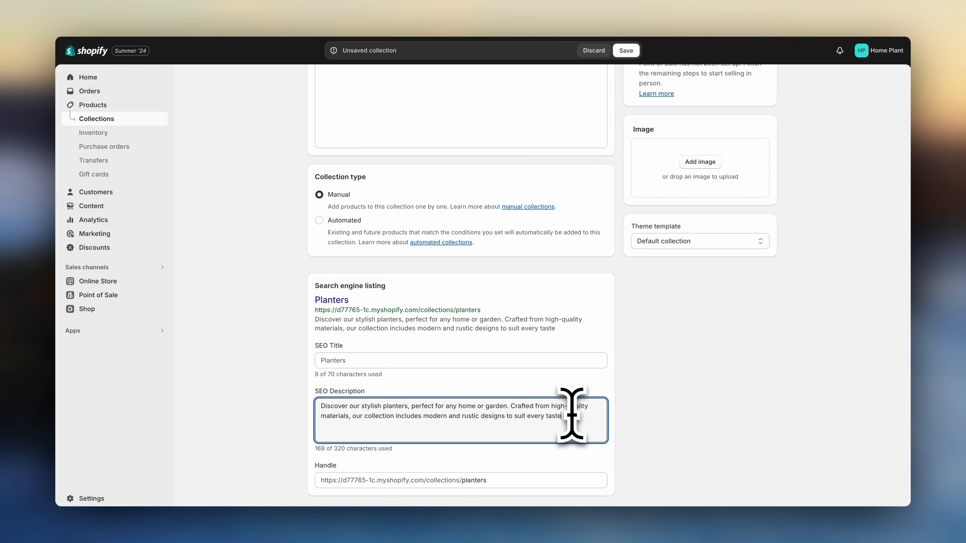
pyautogui.write('your space with our durable and beautiful planters, ideal for showcasing your favorite plants')
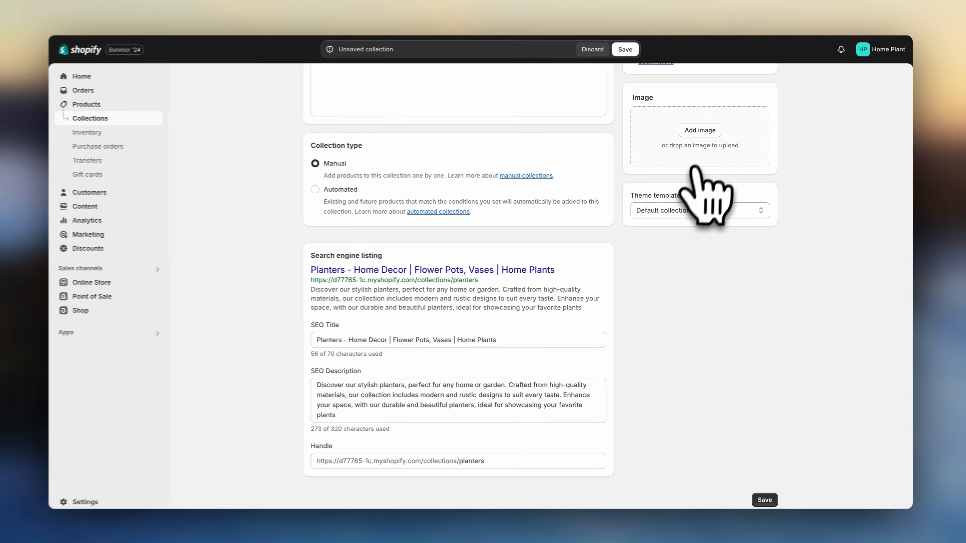
# - Add an image of three white planters to the collection and save it
pyautogui.click(700, 131)
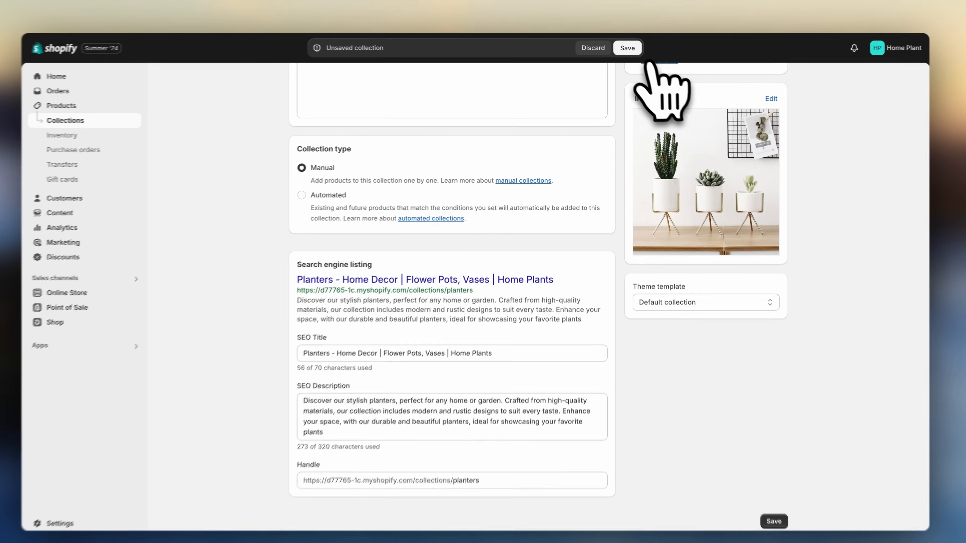
pyautogui.click(625, 50)
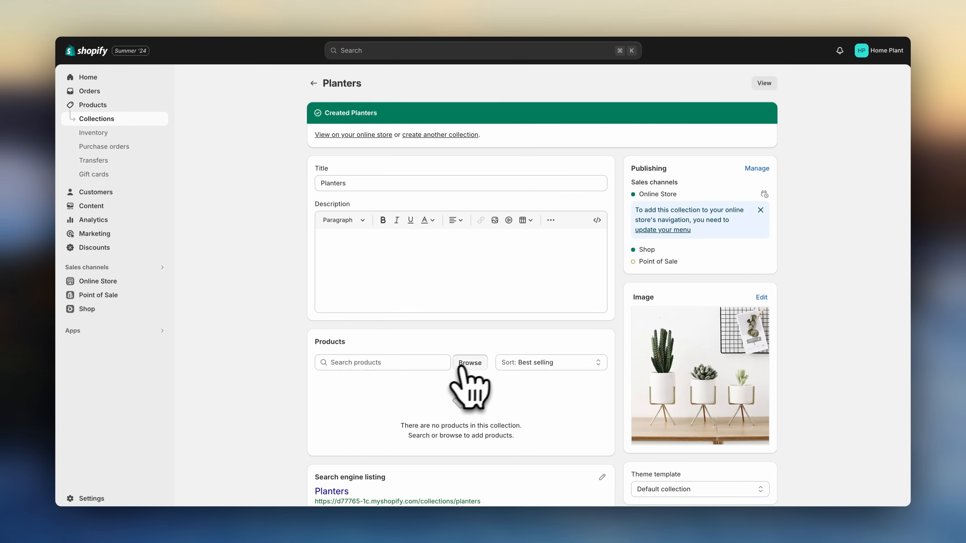
# - Browse products and add eight planters, including the Sophisticated Glass Vase for Plant and Beehive Planter, to the Planters collection
pyautogui.click(469, 362)
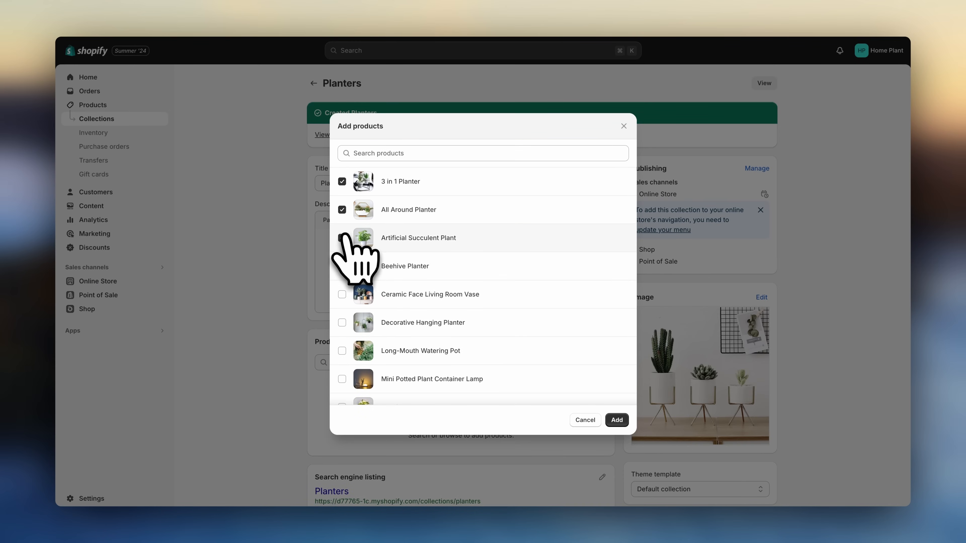
pyautogui.scroll(-3, 345, 325)
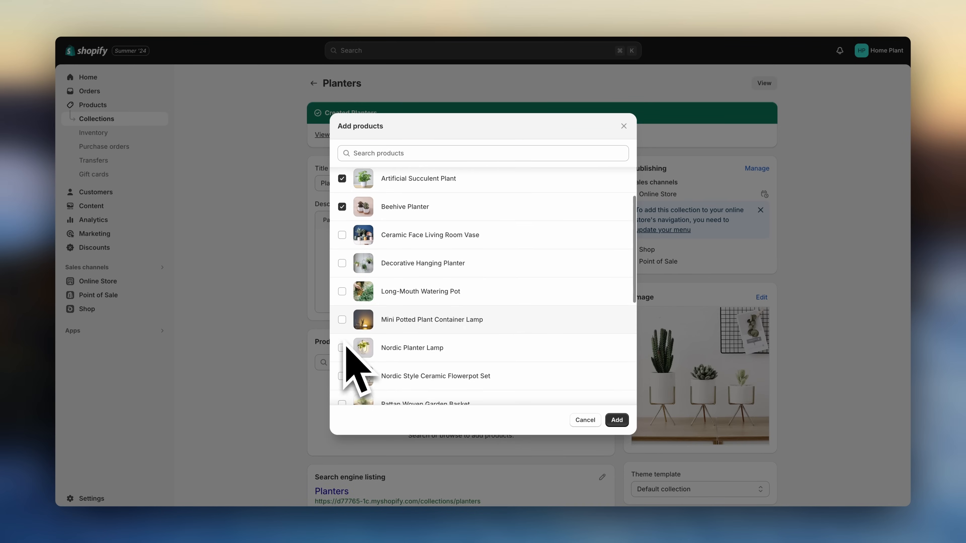
pyautogui.click(343, 340)
pyautogui.scroll(-2, 344, 341)
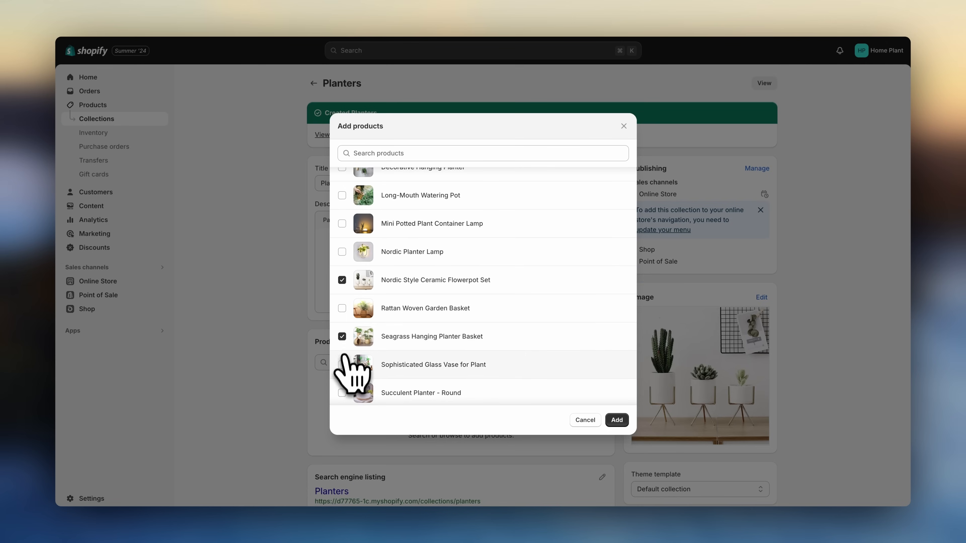
pyautogui.click(342, 364)
pyautogui.scroll(-1, 344, 365)
pyautogui.click(343, 343)
pyautogui.scroll(-2, 344, 350)
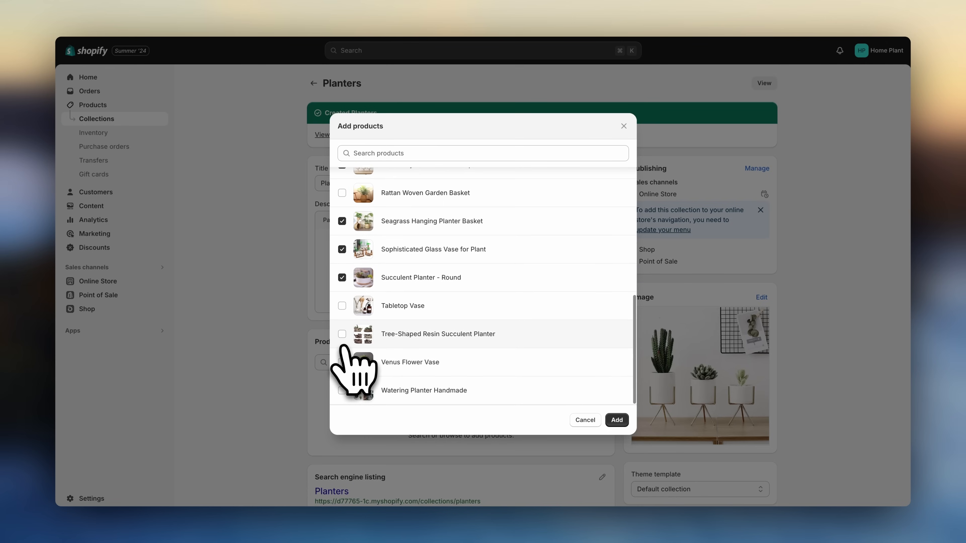
pyautogui.click(617, 420)
# - Return to the collections list and start creating another collection
pyautogui.scroll(-5, 619, 428)
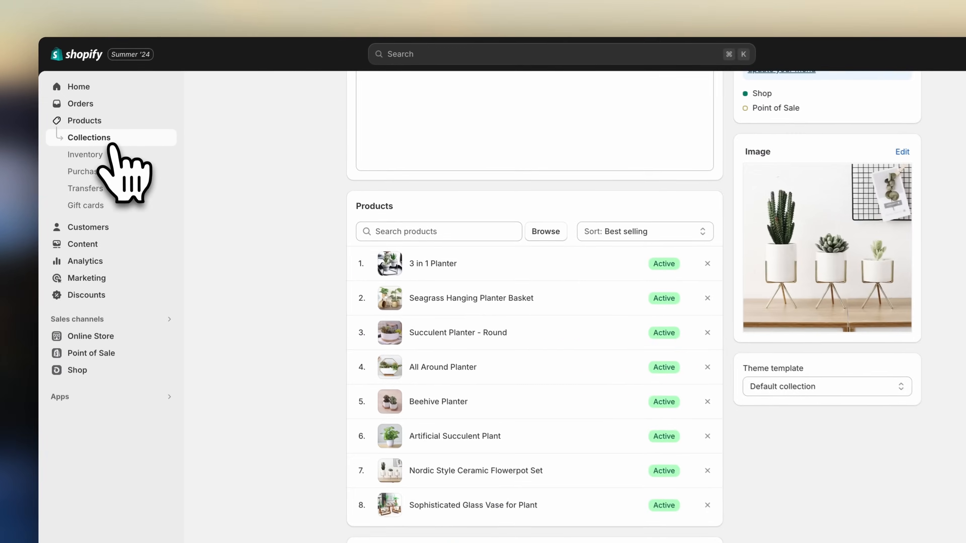
pyautogui.click(110, 121)
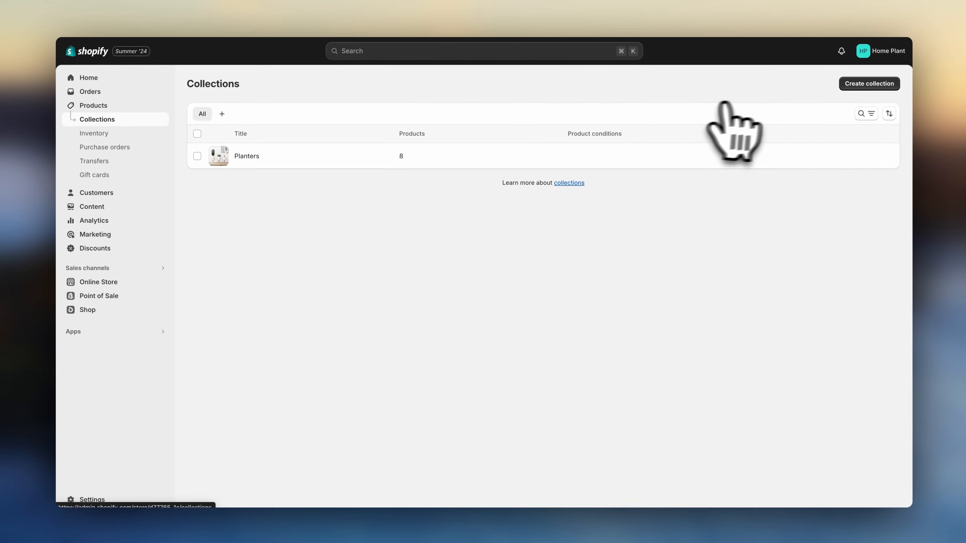
pyautogui.click(858, 90)
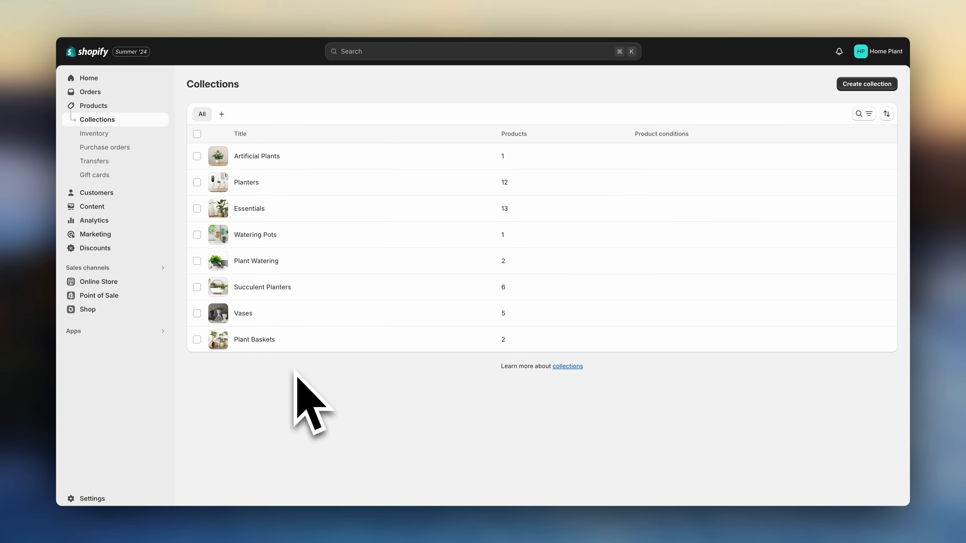
# - Open the Online Store themes, visit the Theme Store and filter the themes to Free ones
pyautogui.click(99, 281)
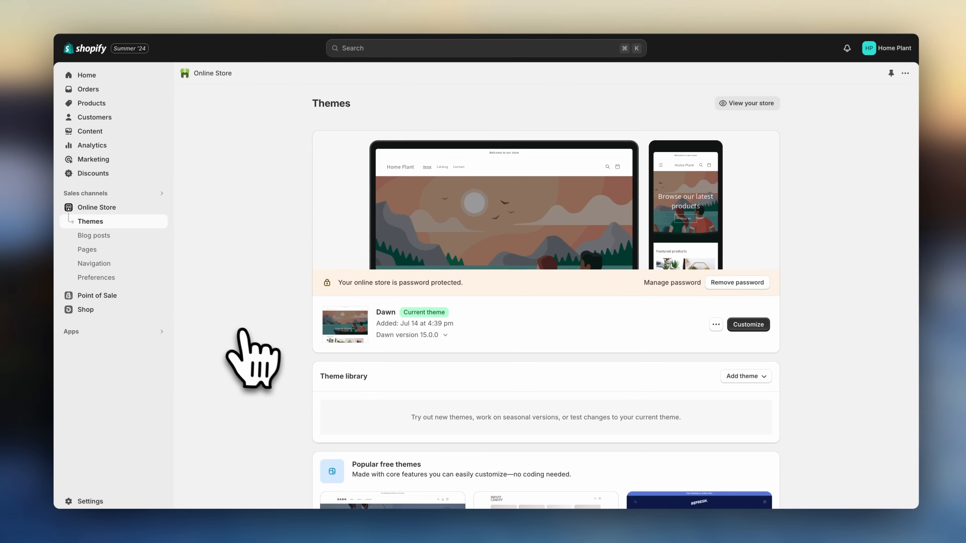
pyautogui.scroll(-10, 244, 336)
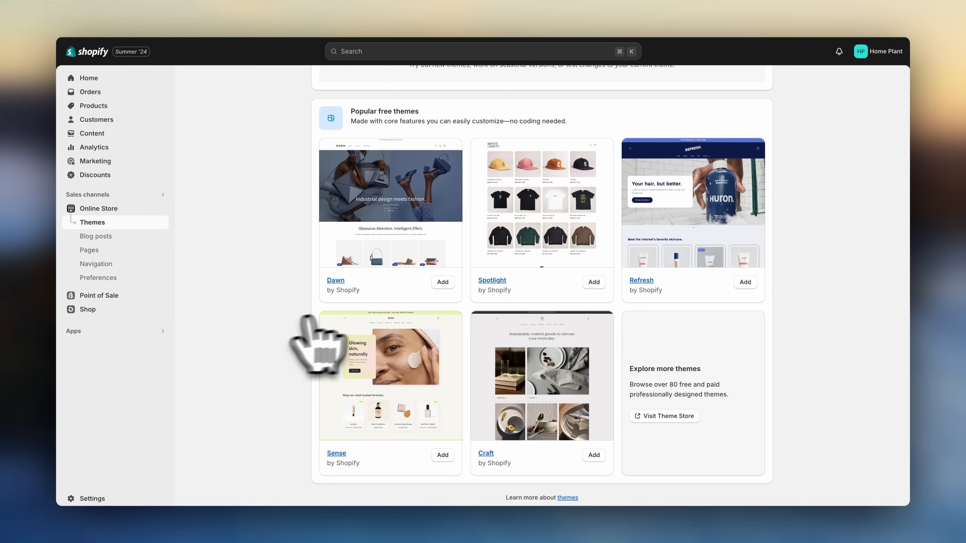
pyautogui.click(666, 417)
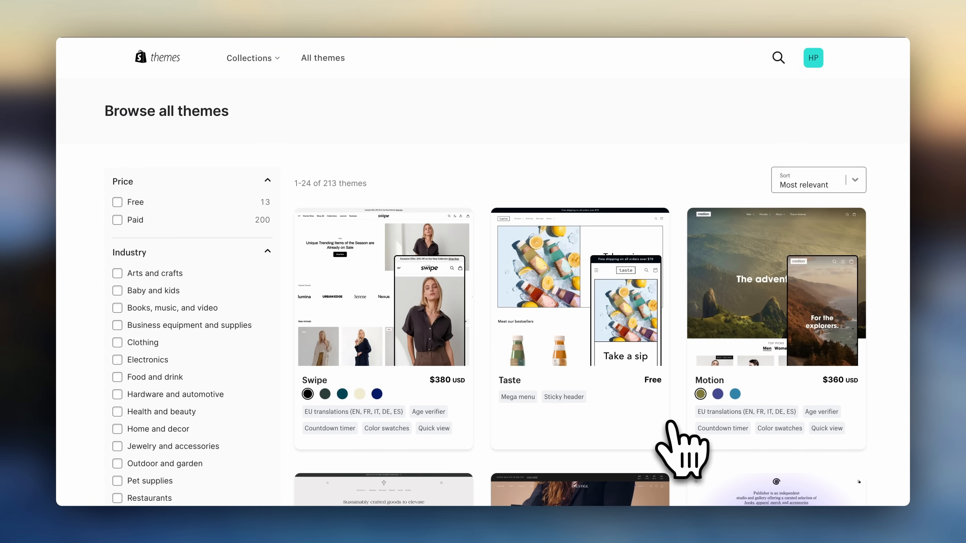
pyautogui.scroll(-5, 672, 423)
pyautogui.scroll(-12, 672, 423)
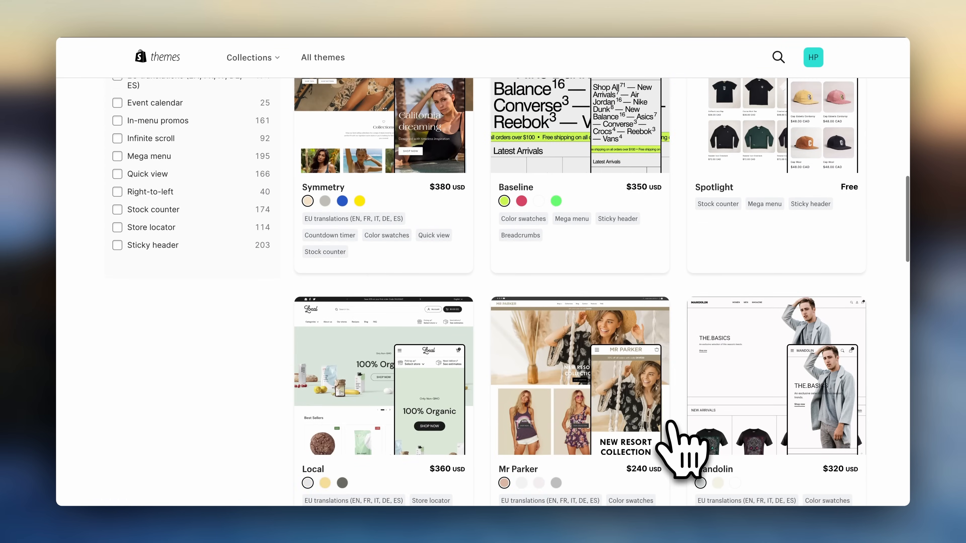
pyautogui.scroll(4, 683, 451)
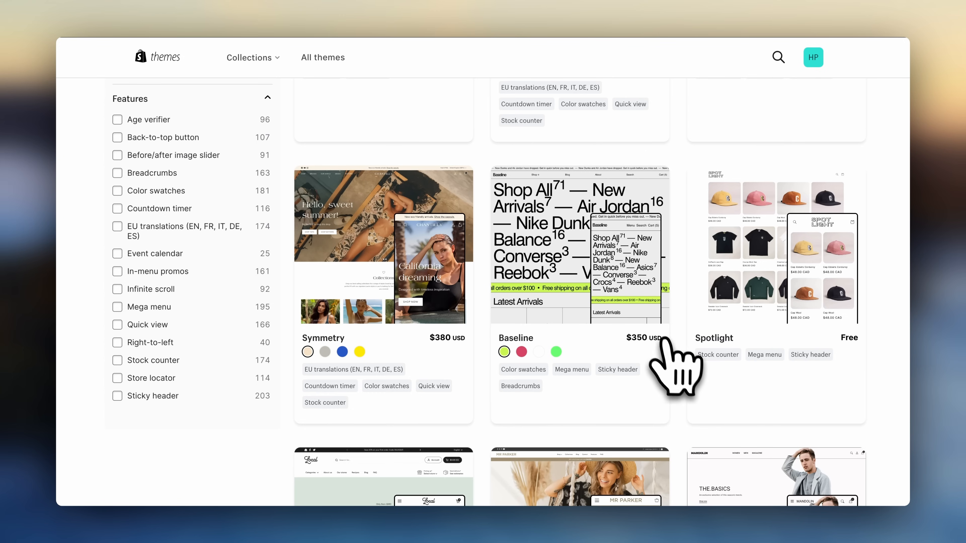
pyautogui.scroll(8, 646, 346)
pyautogui.scroll(7, 669, 352)
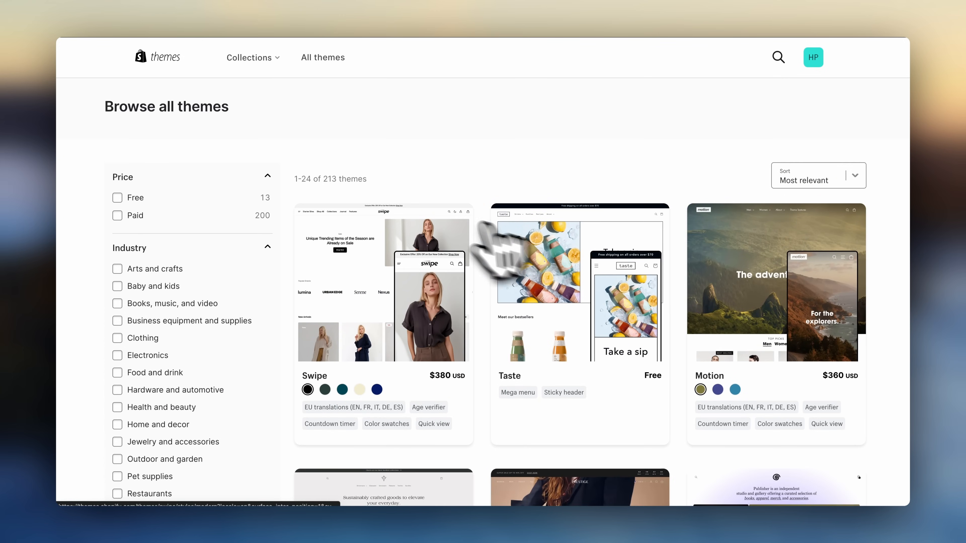
pyautogui.click(126, 202)
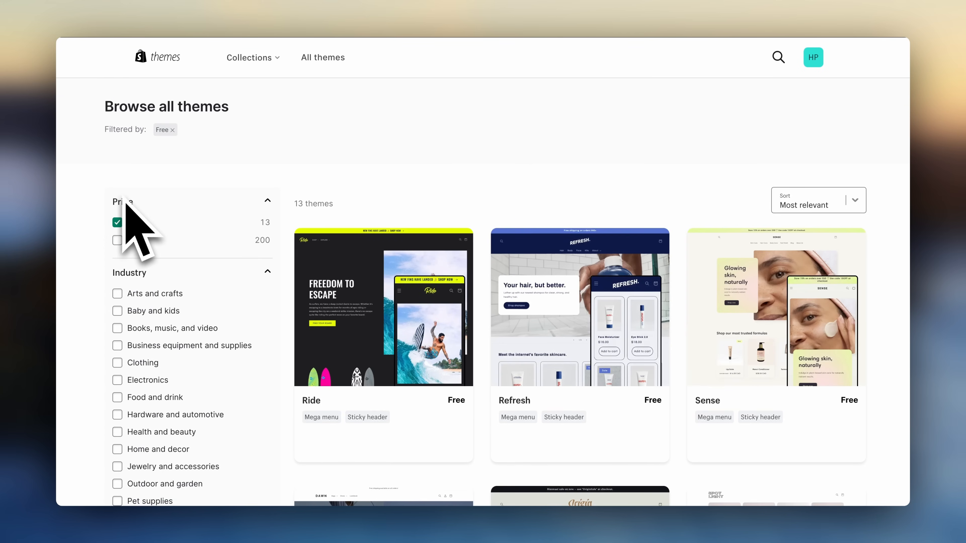
pyautogui.scroll(-10, 420, 283)
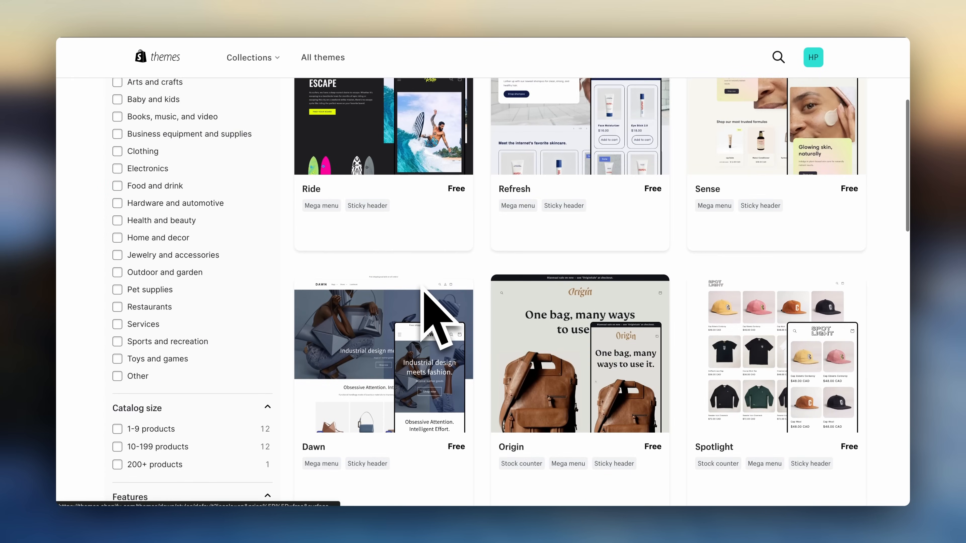
pyautogui.scroll(3, 423, 293)
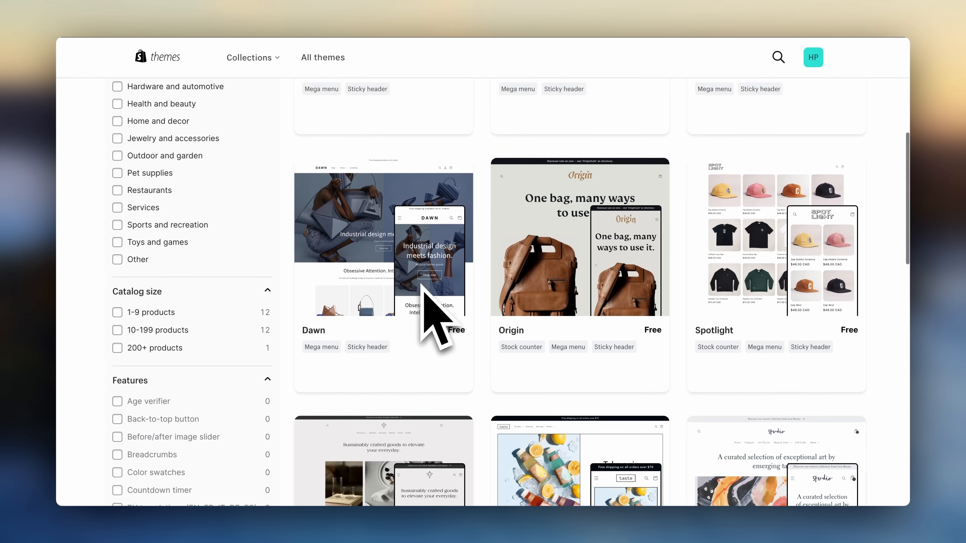
# - Open the Dawn theme page and view its demo store before going back
pyautogui.click(396, 276)
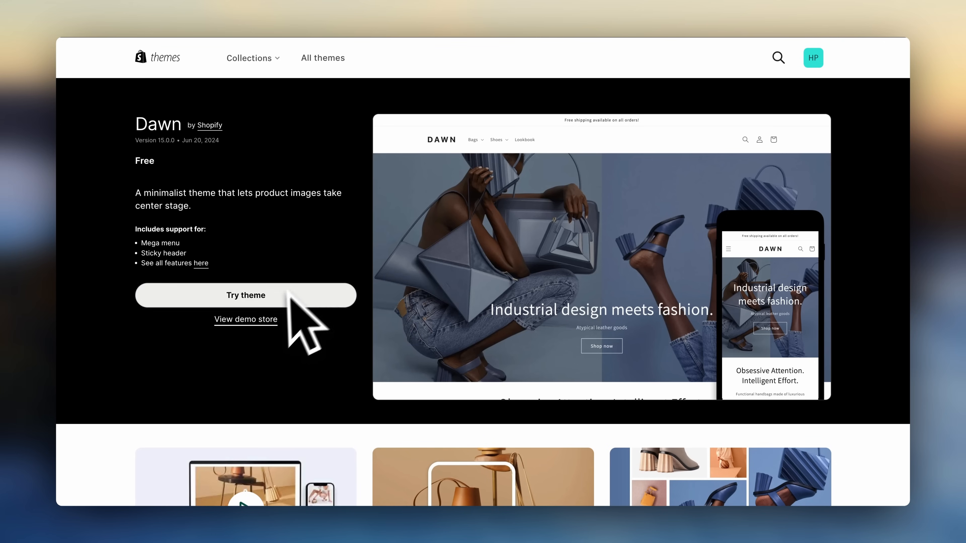
pyautogui.click(256, 320)
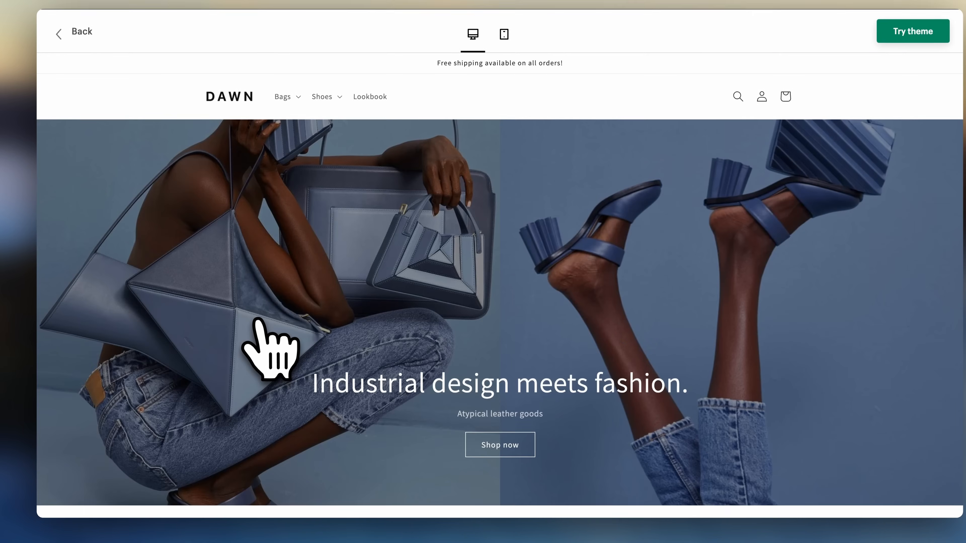
pyautogui.scroll(-10, 258, 322)
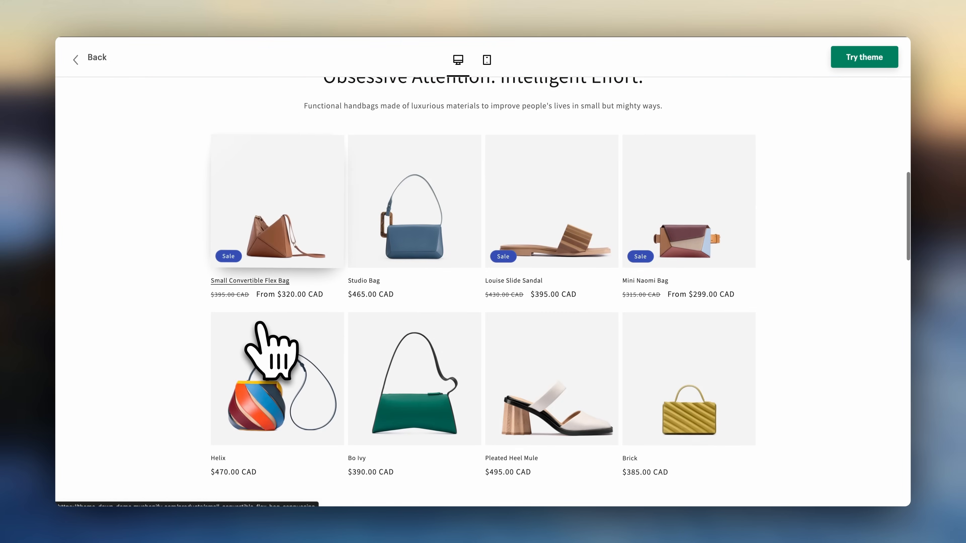
pyautogui.scroll(10, 260, 324)
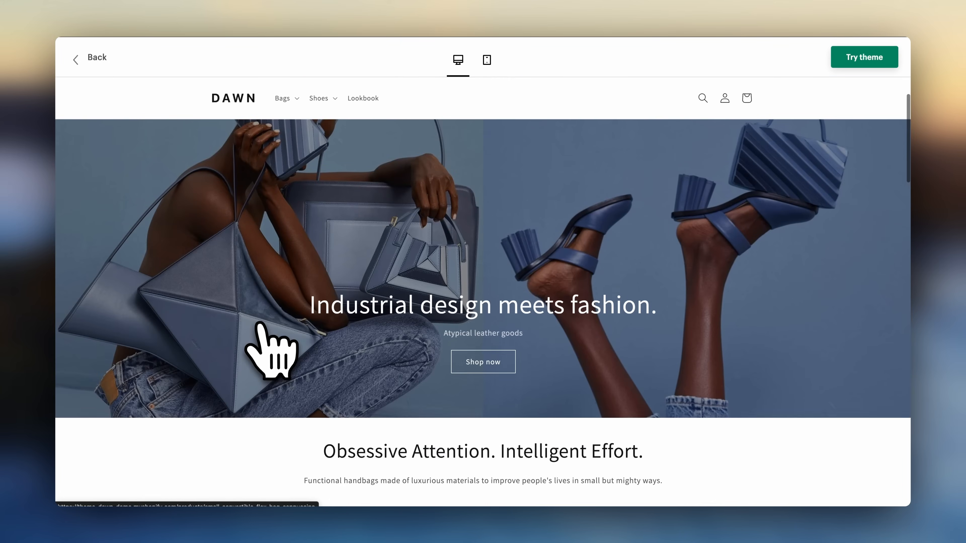
pyautogui.click(96, 58)
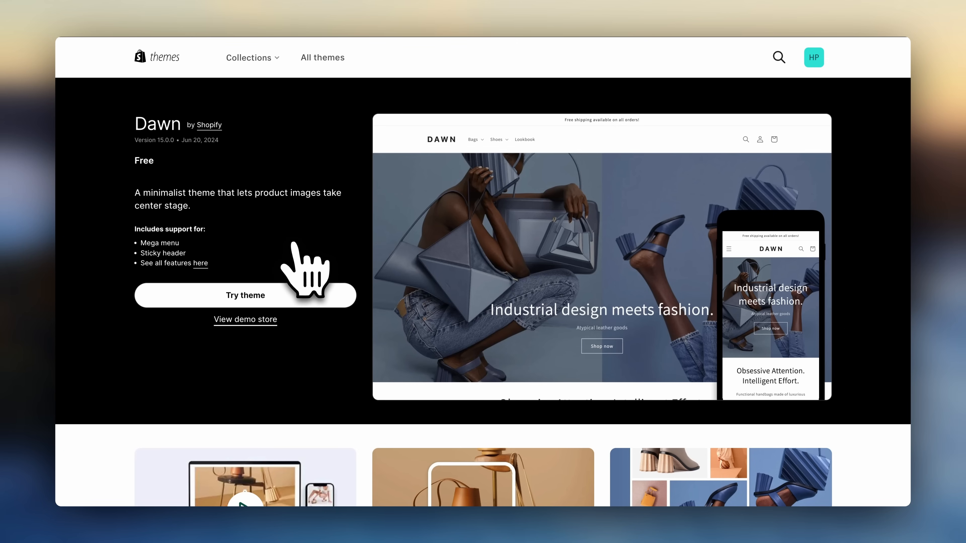
# - Try the Dawn theme and publish the newly added copy as the store's current theme
pyautogui.click(253, 301)
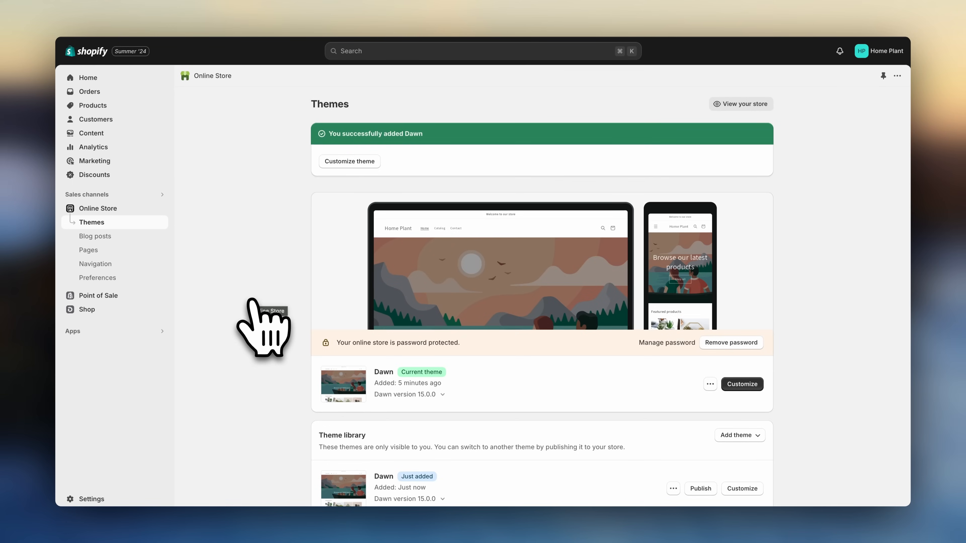
pyautogui.scroll(-3, 252, 300)
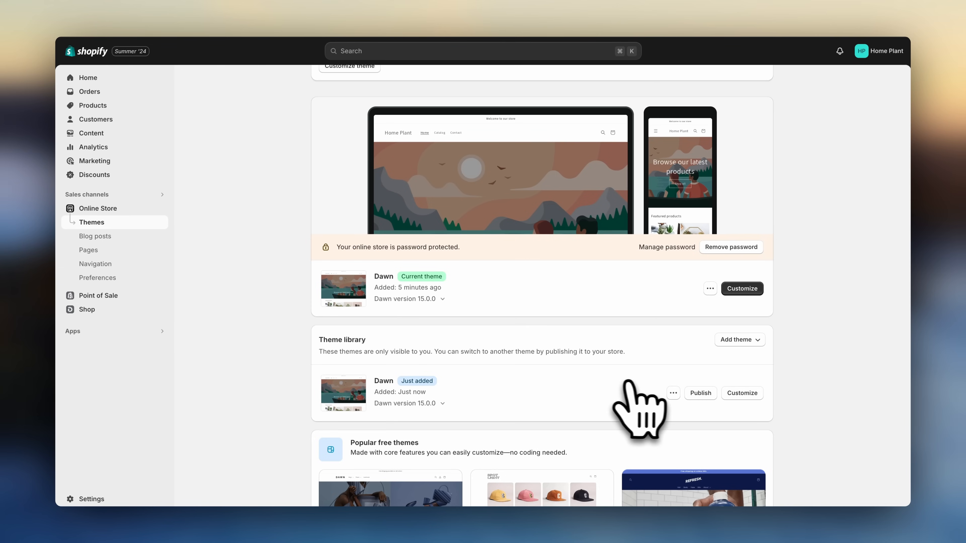
pyautogui.click(700, 393)
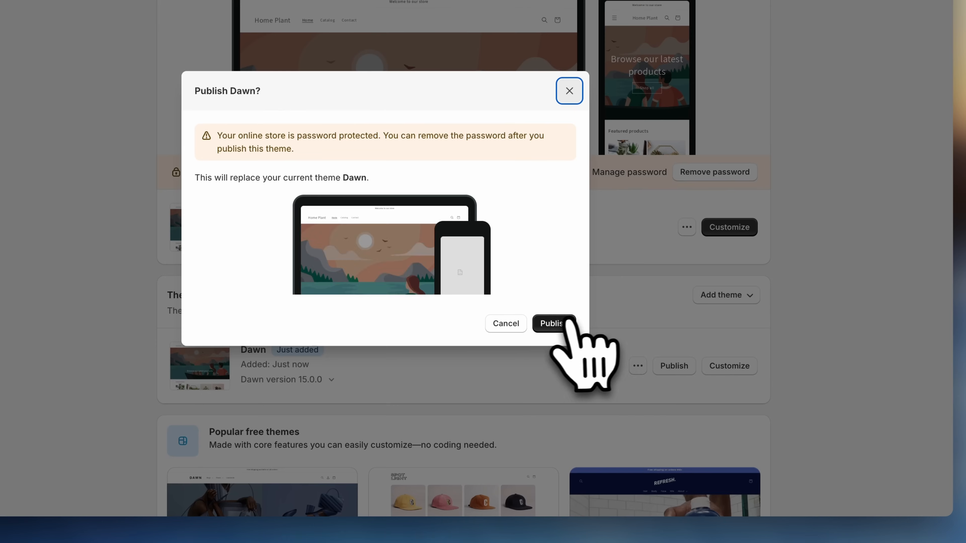
pyautogui.click(568, 323)
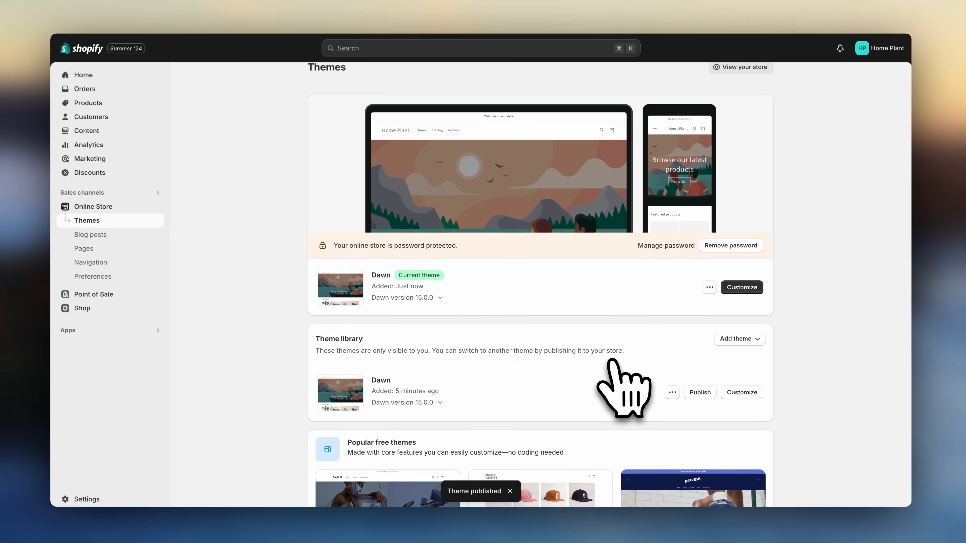
# - Open the current theme's editor in a new tab and preview the home page in mobile and desktop views
pyautogui.rightClick(744, 289)
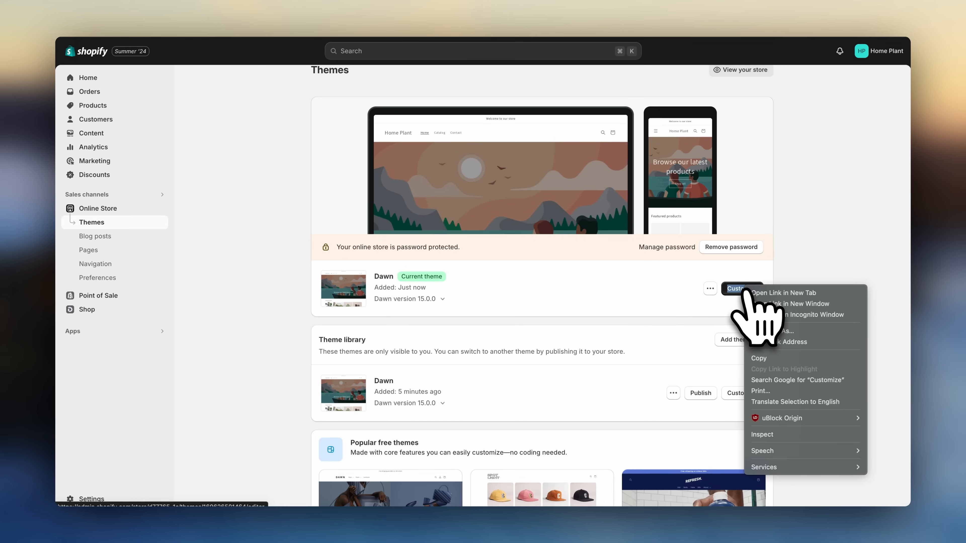
pyautogui.click(766, 293)
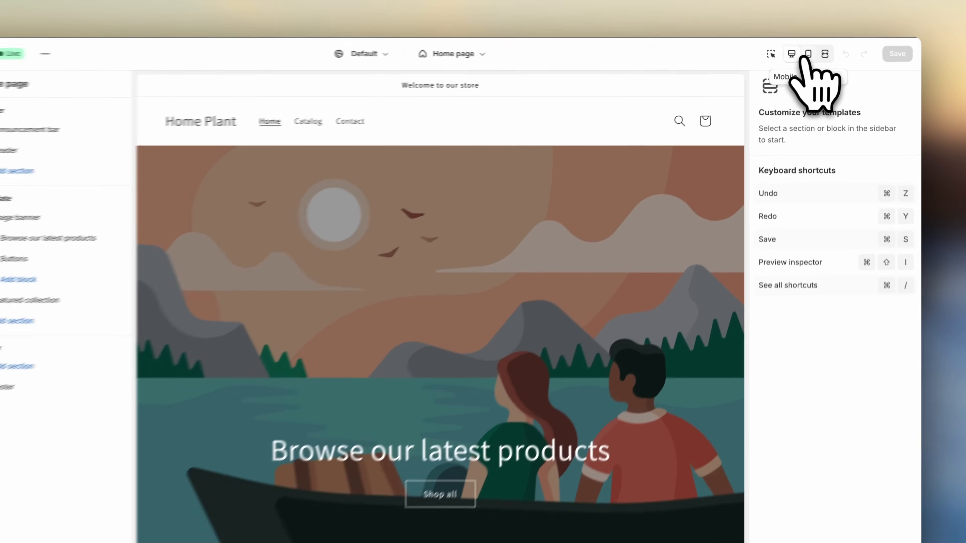
pyautogui.click(813, 51)
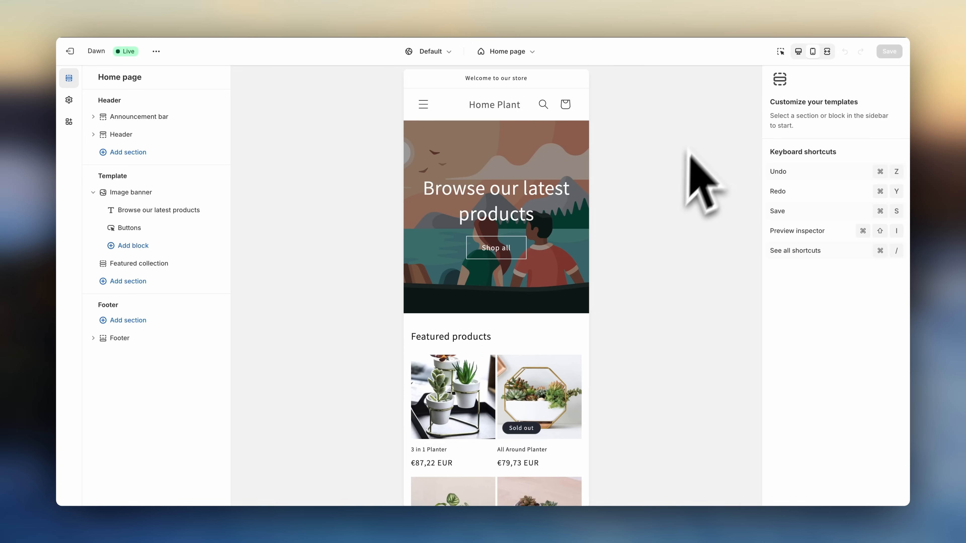
pyautogui.click(798, 51)
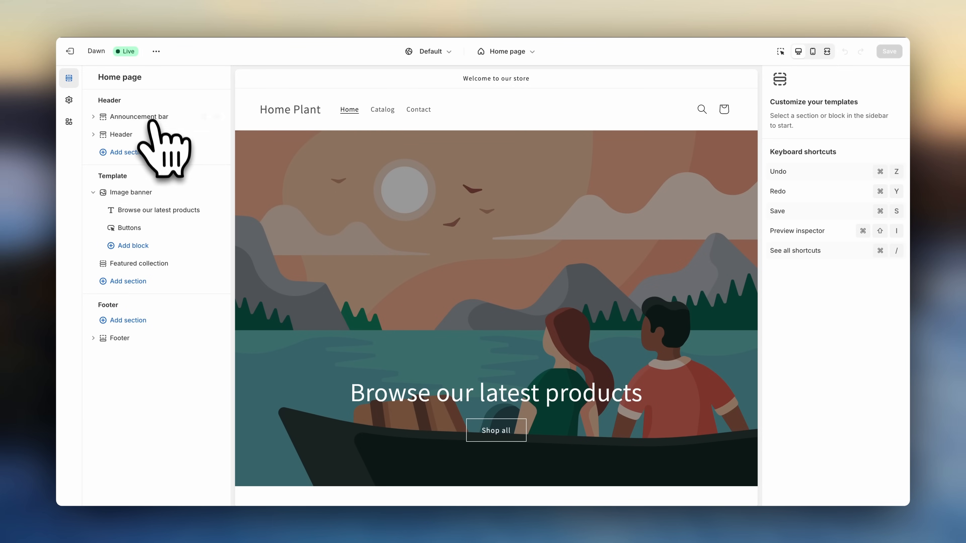
pyautogui.moveTo(133, 194)
pyautogui.mouseDown()
pyautogui.moveTo(128, 188)
pyautogui.moveTo(123, 206)
pyautogui.moveTo(127, 179)
pyautogui.mouseUp()
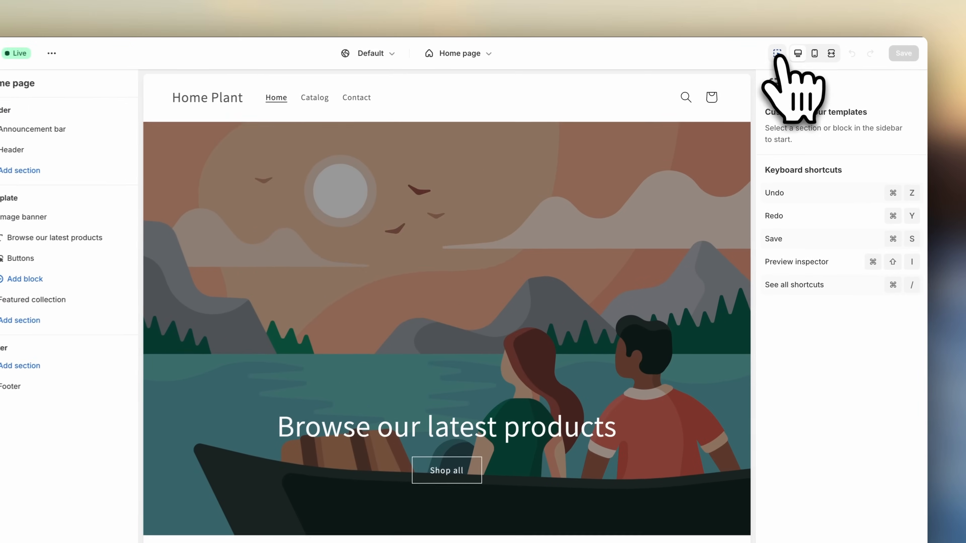
pyautogui.click(777, 53)
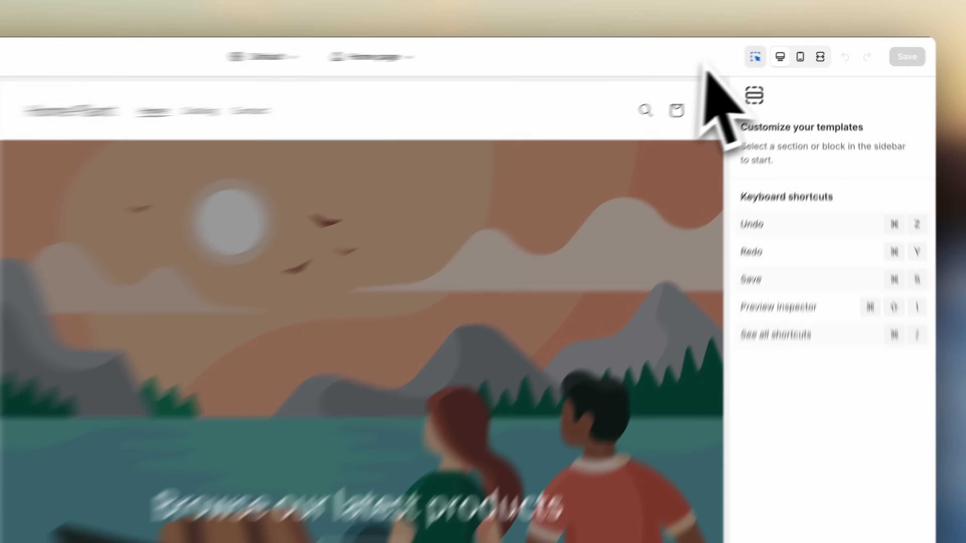
pyautogui.click(781, 52)
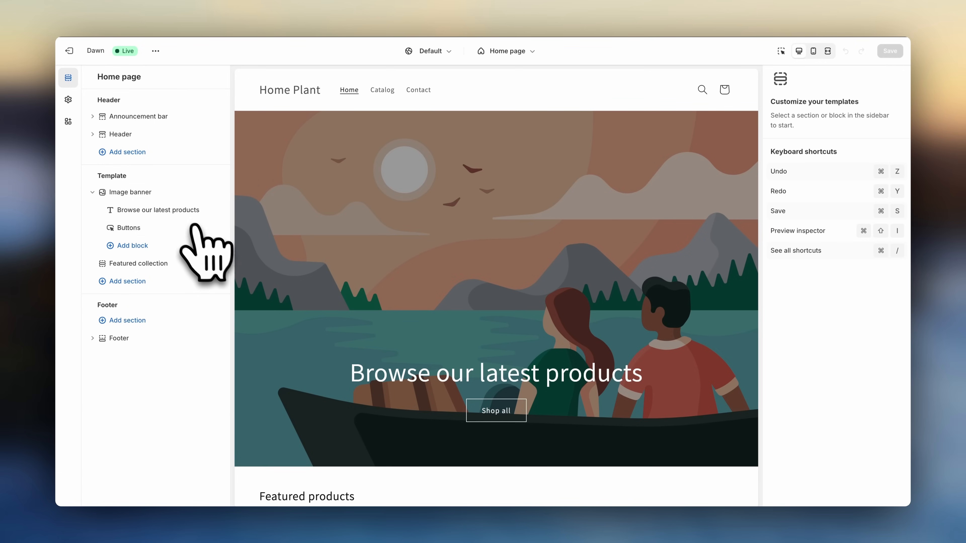
# - Select the image banner's heading block and browse the list of available sections without adding one
pyautogui.click(176, 212)
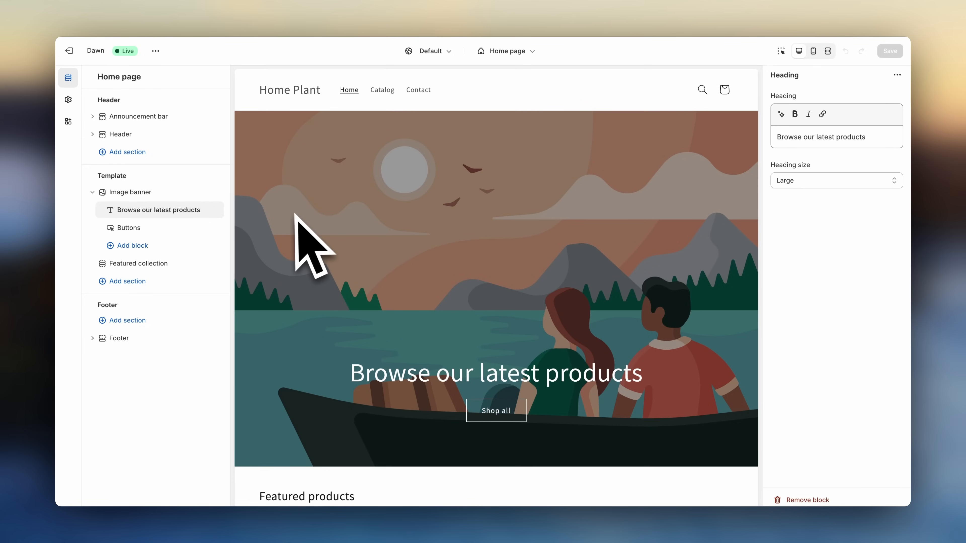
pyautogui.moveTo(220, 207)
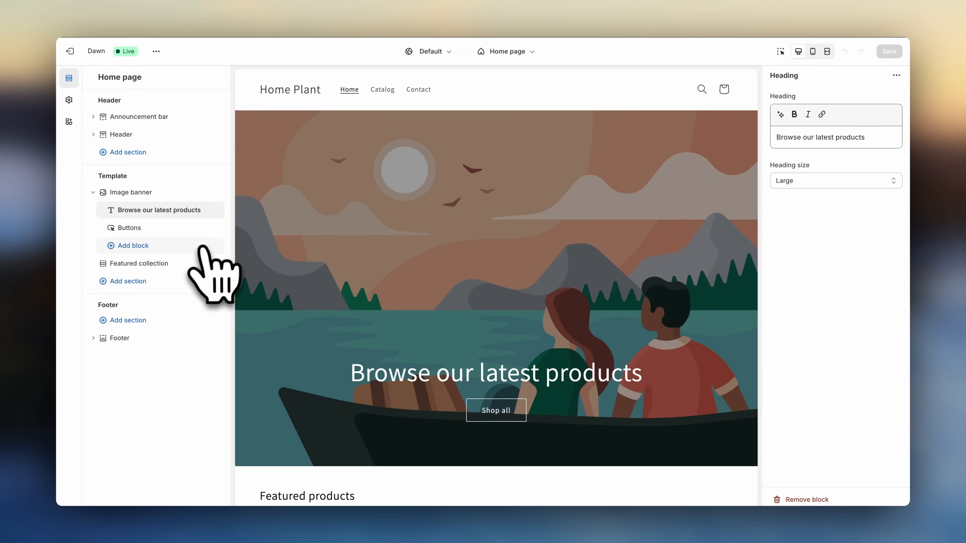
pyautogui.click(137, 283)
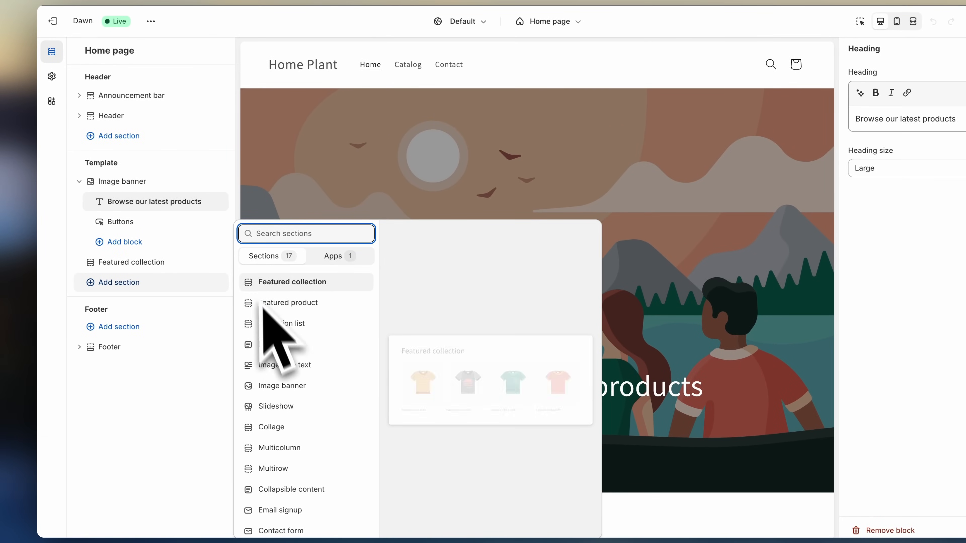
pyautogui.click(235, 204)
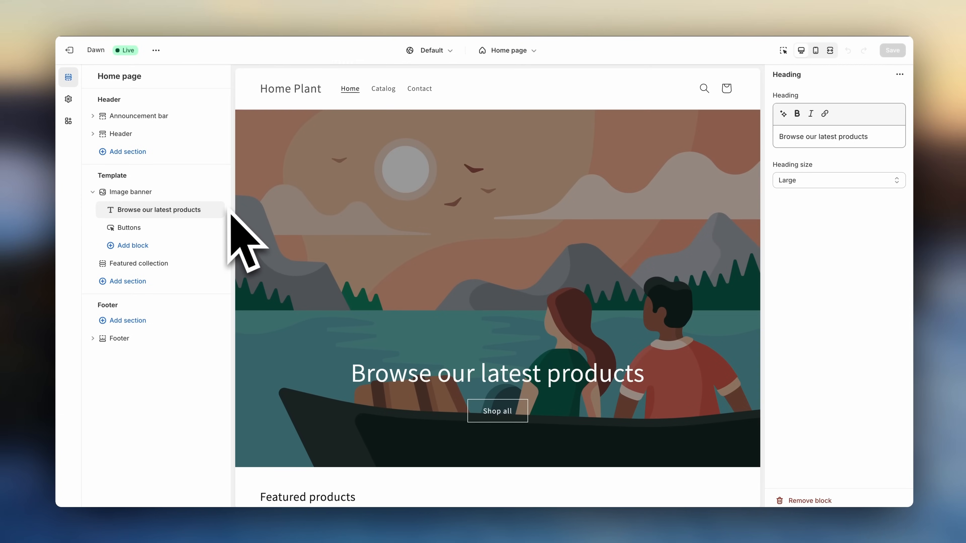
# - Turn on the preview inspector and select the banner's "Browse our latest products" heading in the preview
pyautogui.click(160, 193)
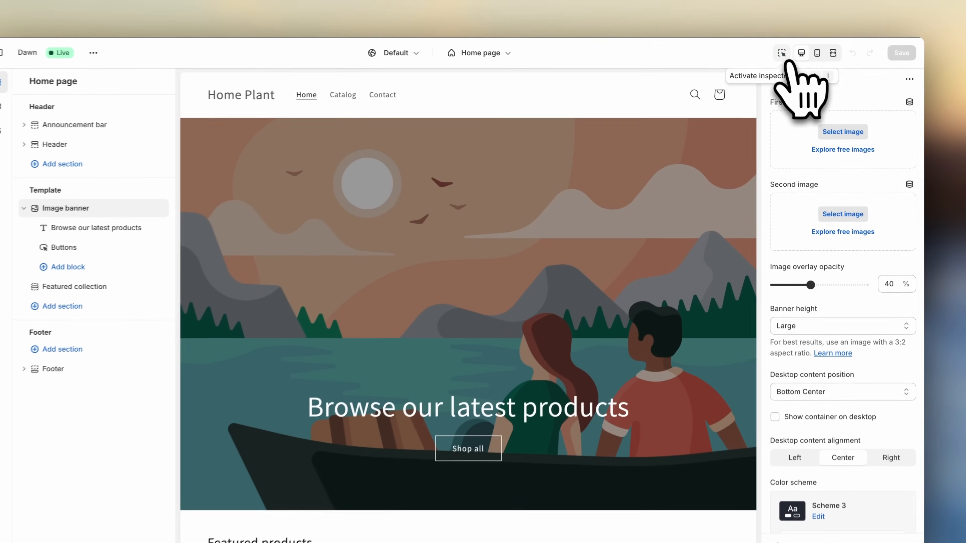
pyautogui.click(781, 51)
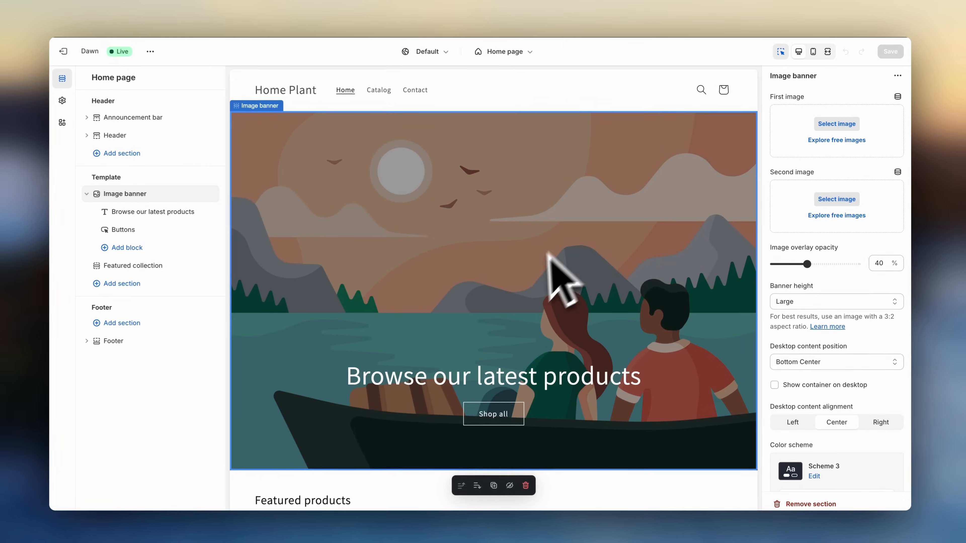
pyautogui.click(485, 367)
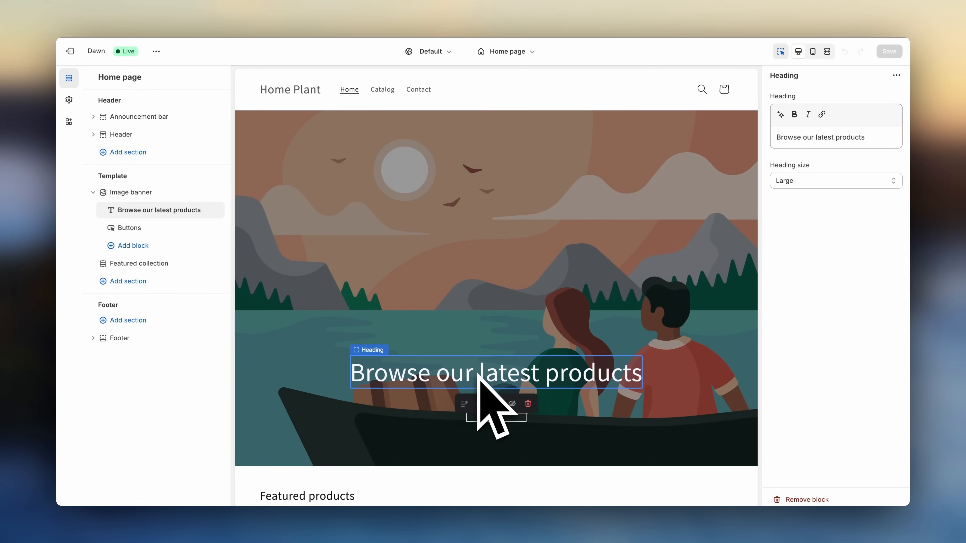
# - Select the image banner and header sections in the preview and open the theme settings
pyautogui.click(514, 320)
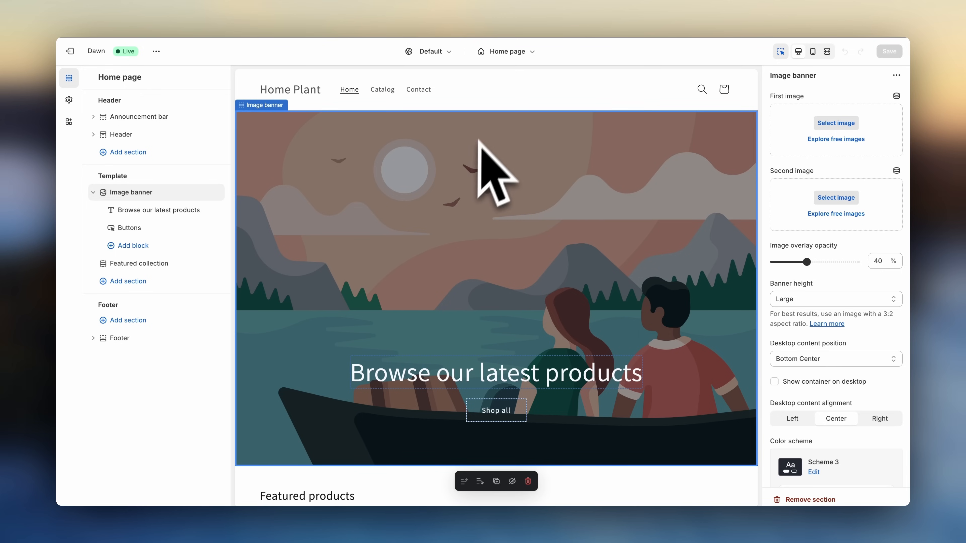
pyautogui.click(496, 100)
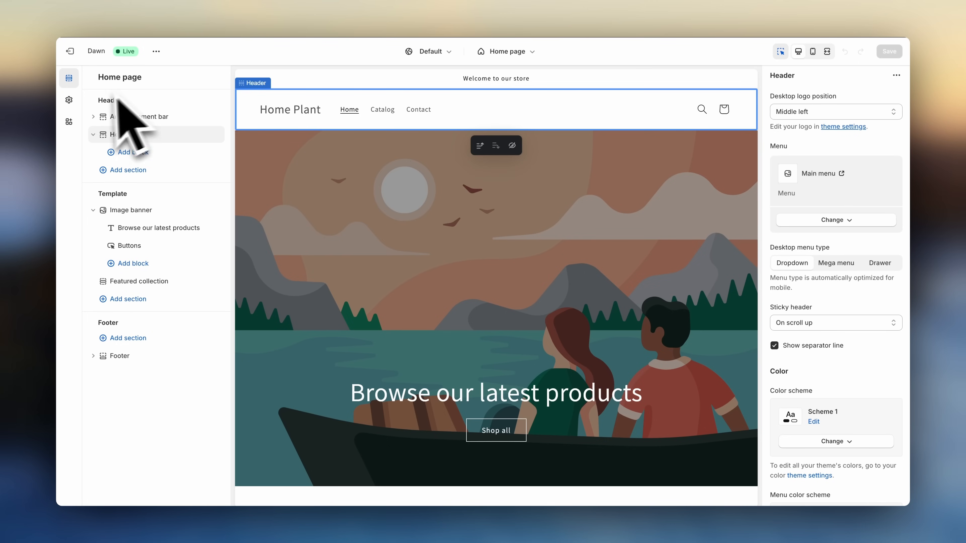
pyautogui.click(69, 100)
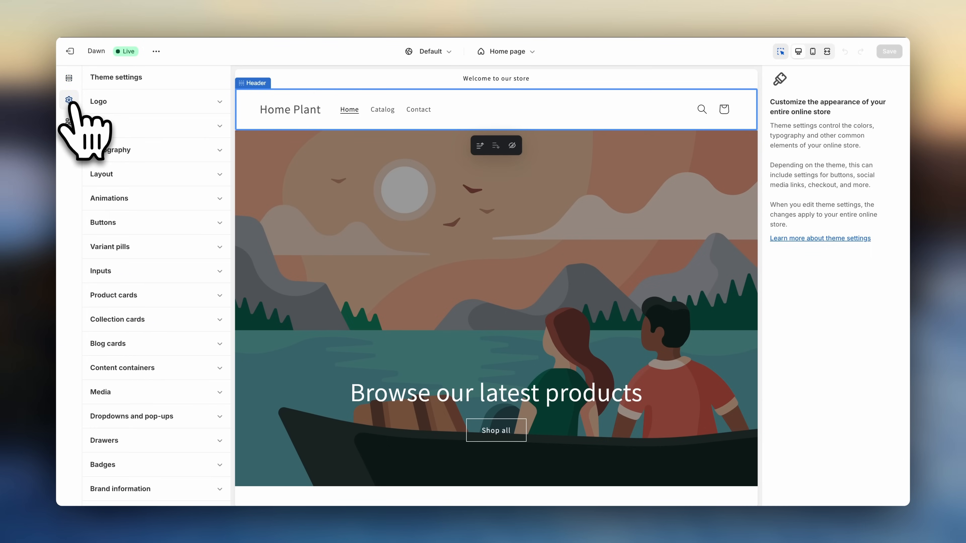
pyautogui.click(192, 103)
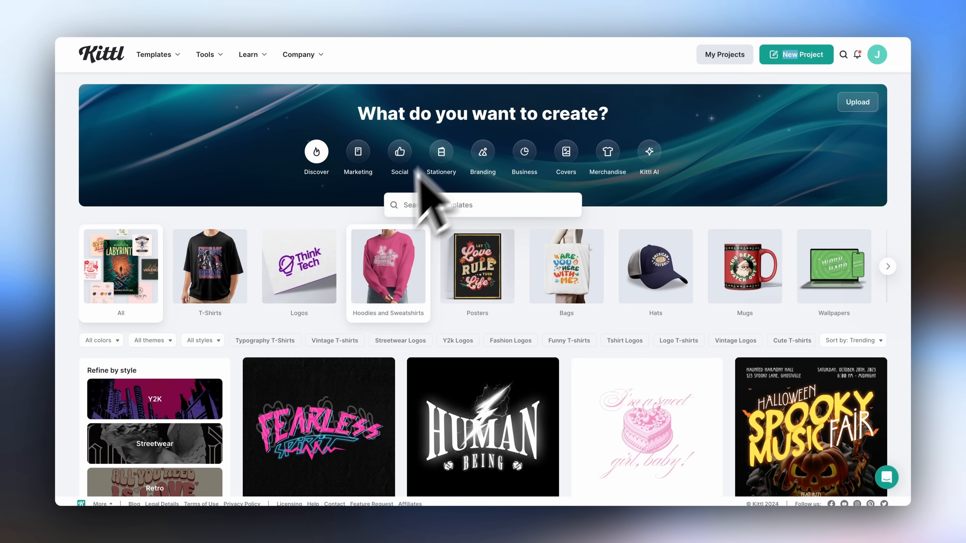
# - Browse the Kittl templates and the branding guide PDF, opening its Visual Identity colour psychology page
pyautogui.scroll(-2, 488, 182)
pyautogui.scroll(-15, 490, 185)
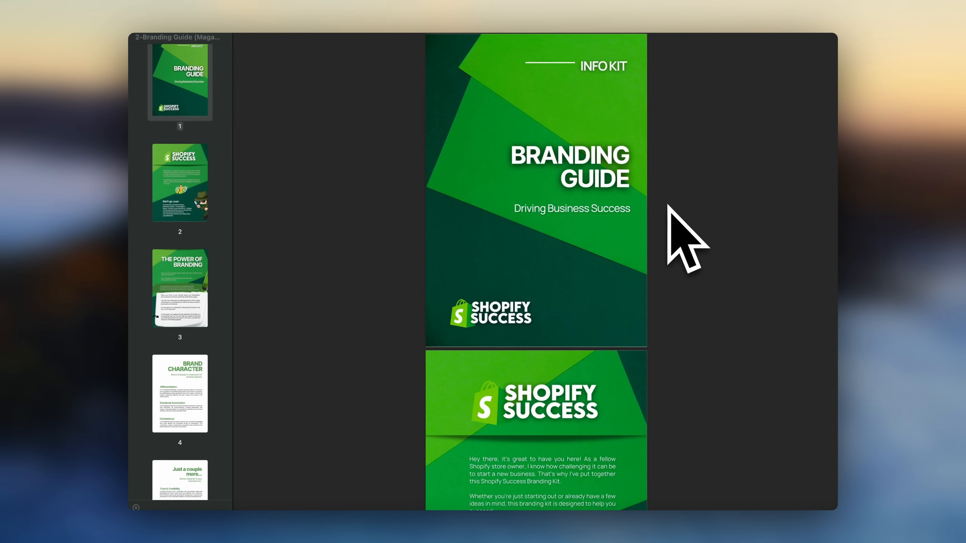
pyautogui.scroll(-15, 685, 238)
pyautogui.click(193, 192)
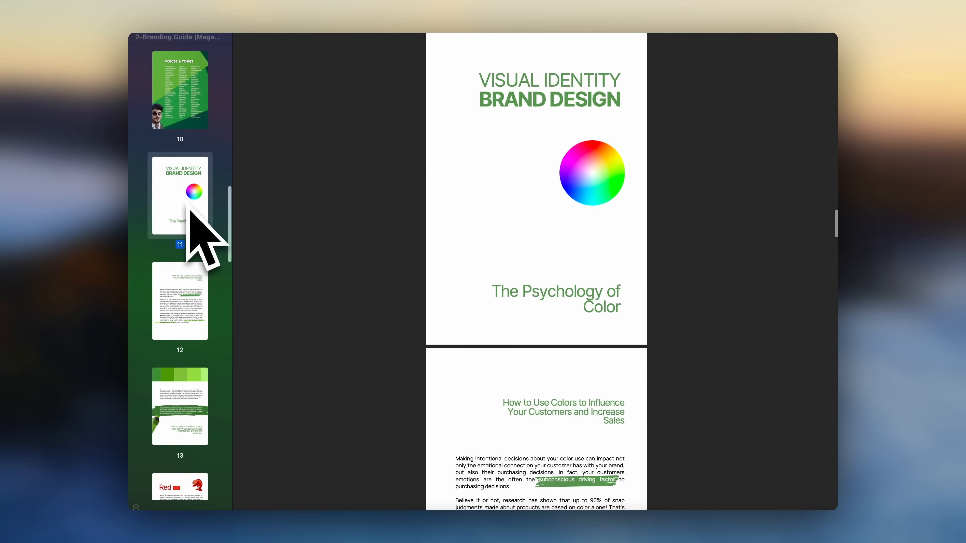
pyautogui.scroll(-10, 449, 308)
pyautogui.scroll(-2, 460, 298)
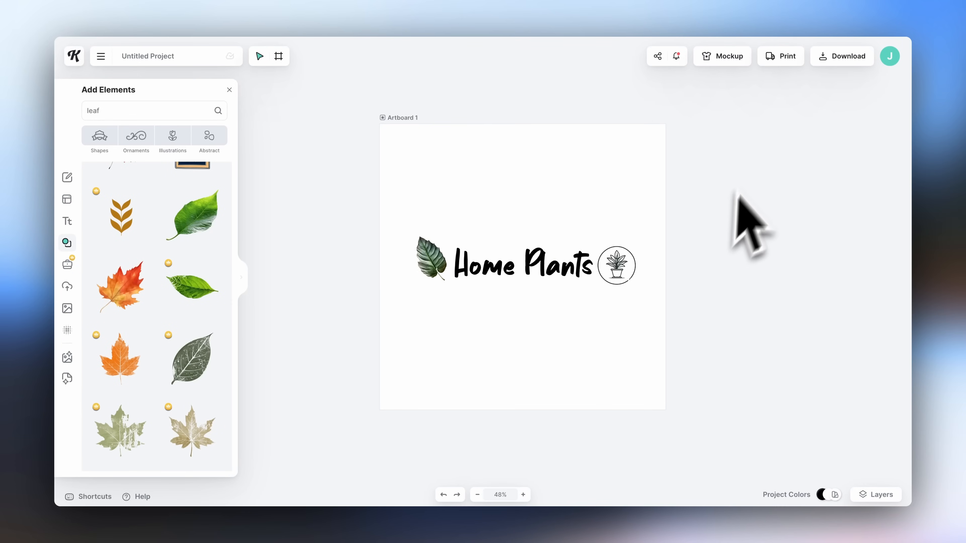
# - Open the download options for the Home Plants logo in Kittl and choose the PNG file type
pyautogui.click(839, 60)
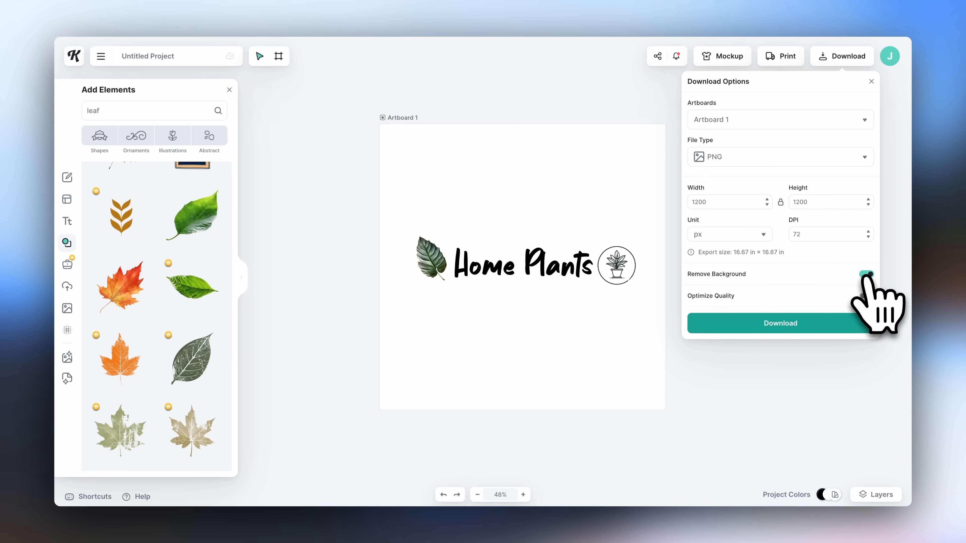
pyautogui.click(790, 160)
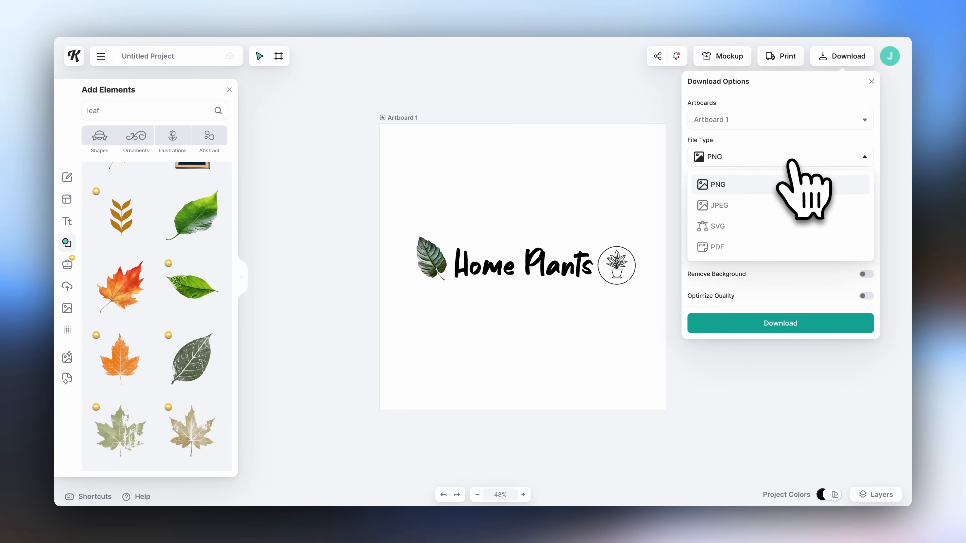
pyautogui.click(784, 183)
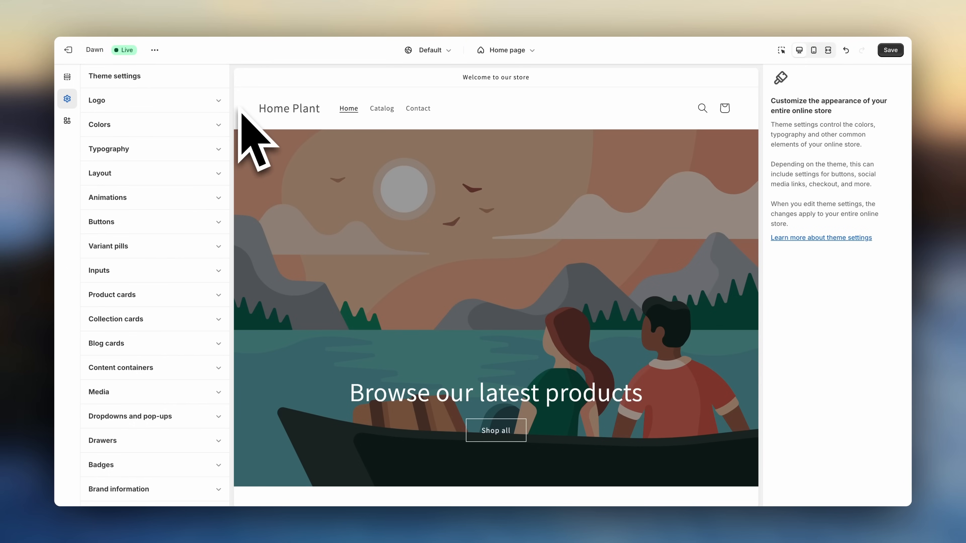
# - Set the Home_Plants_Logo PNG as the store logo and widen the desktop logo to about 250 px
pyautogui.click(220, 101)
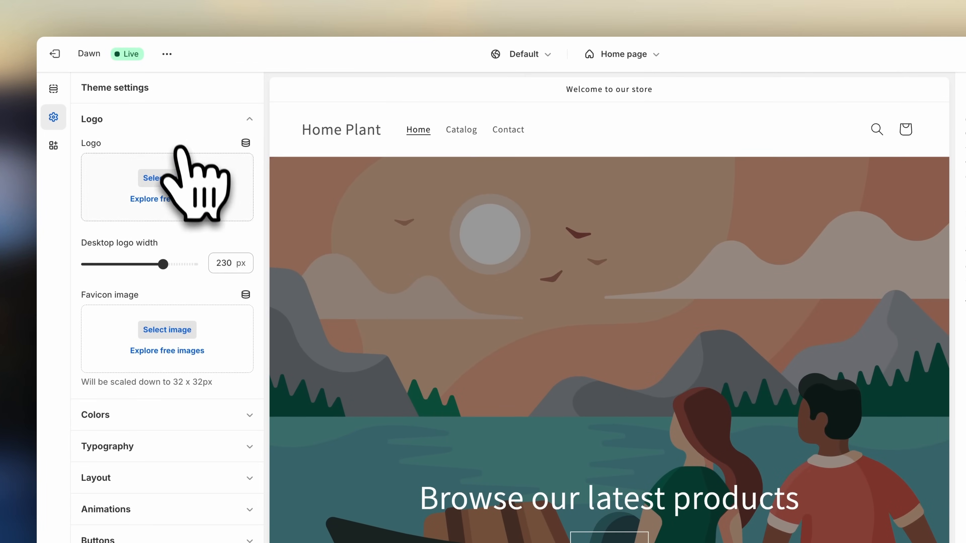
pyautogui.click(151, 177)
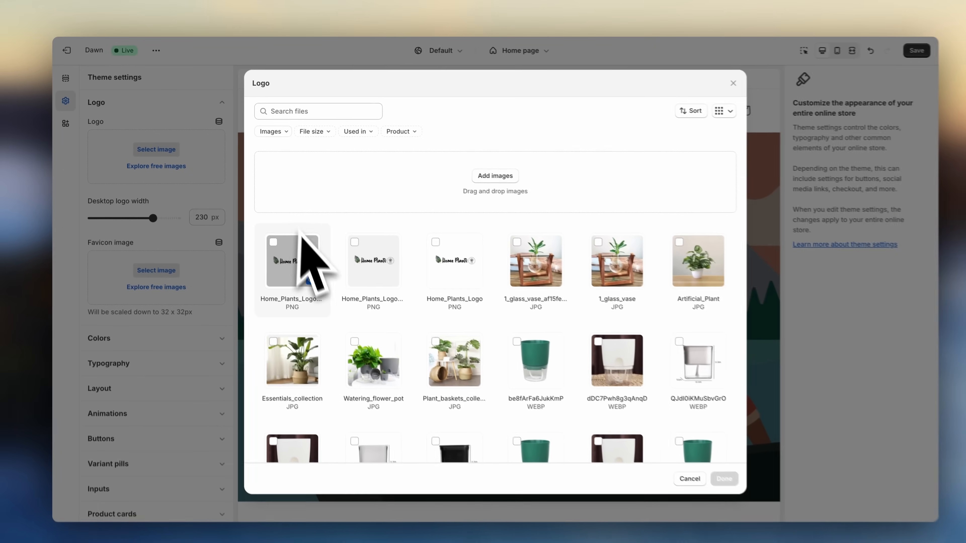
pyautogui.click(300, 236)
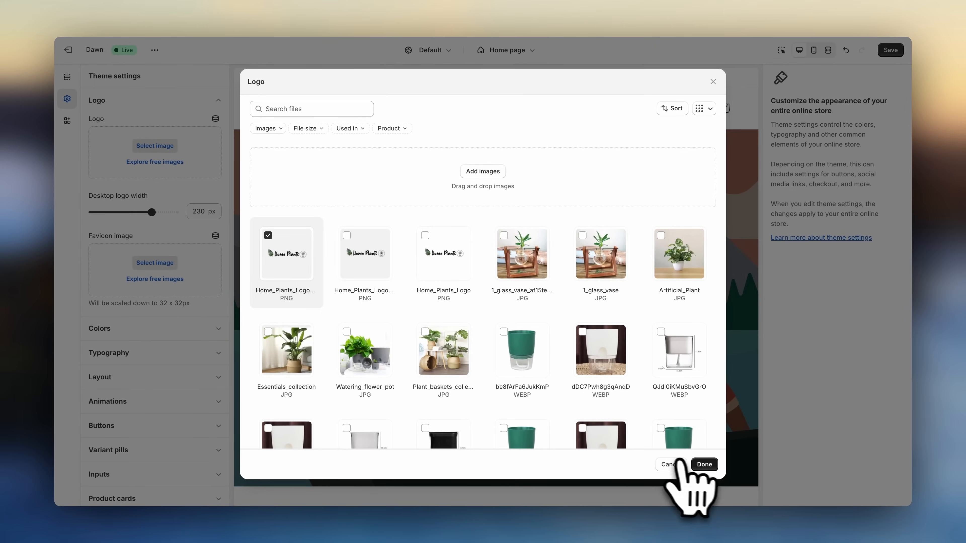
pyautogui.click(704, 464)
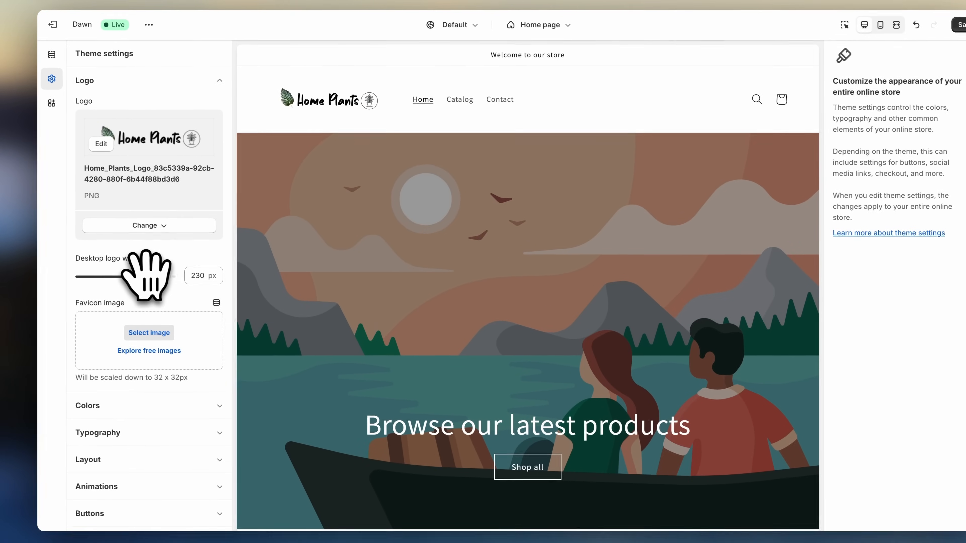
pyautogui.moveTo(146, 275); pyautogui.dragTo(156, 276)
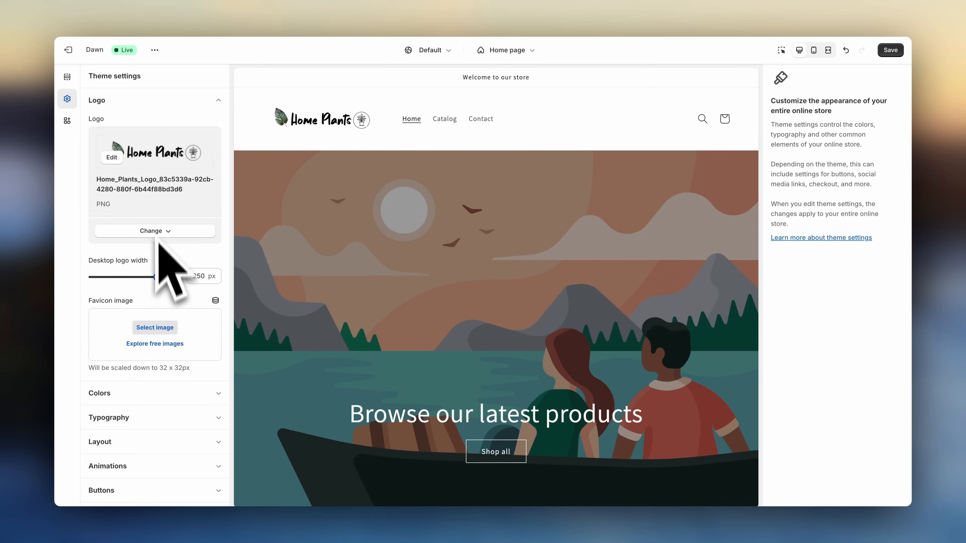
# - Review the theme's colour schemes and typography settings, then return to the home page sections
pyautogui.click(137, 105)
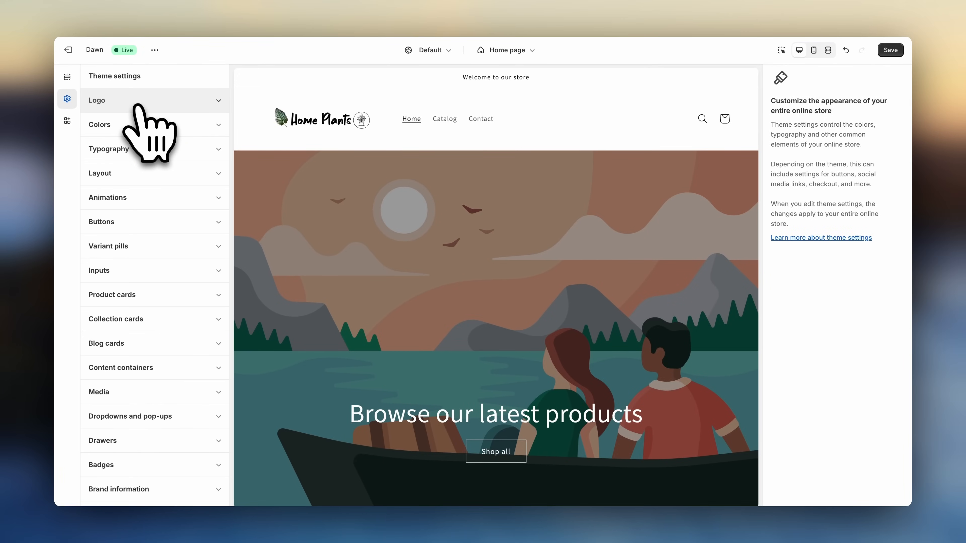
pyautogui.click(141, 126)
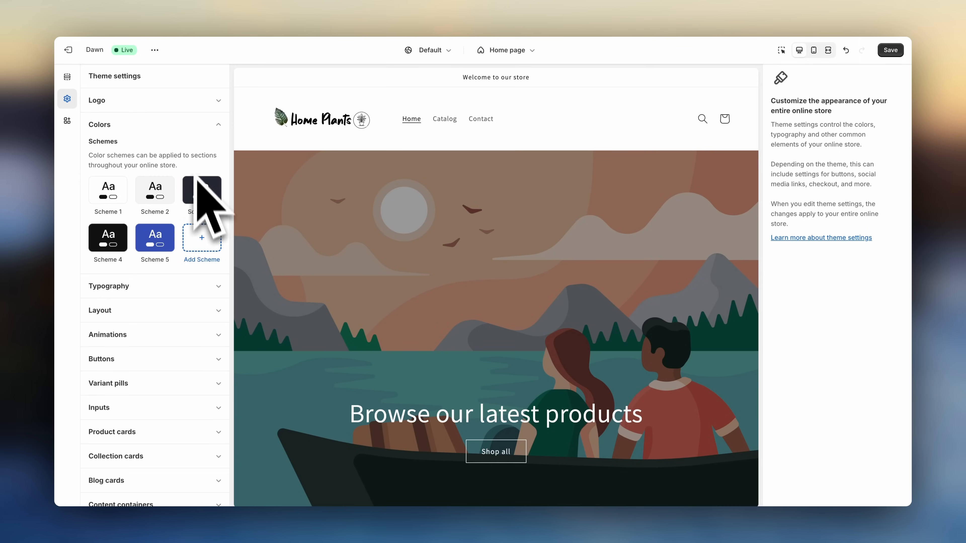
pyautogui.click(170, 129)
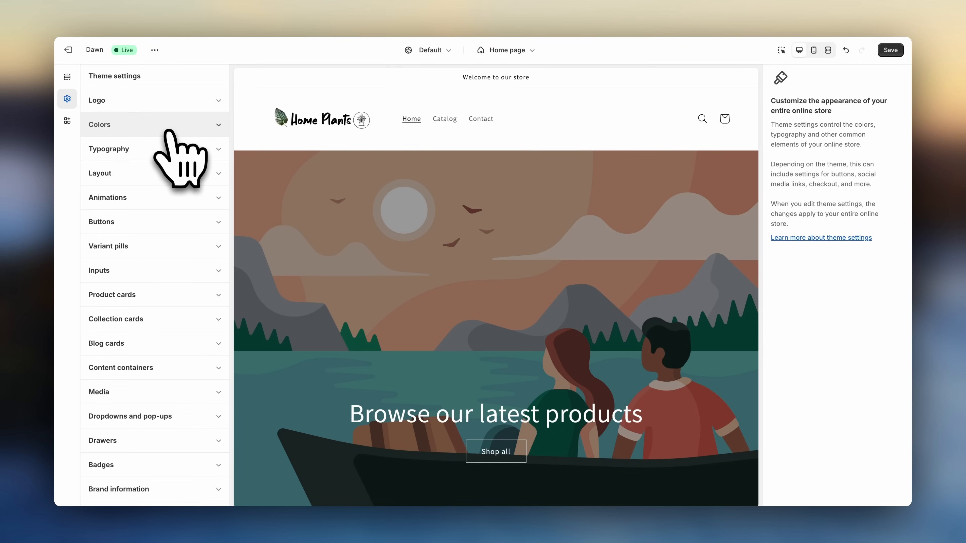
pyautogui.click(168, 150)
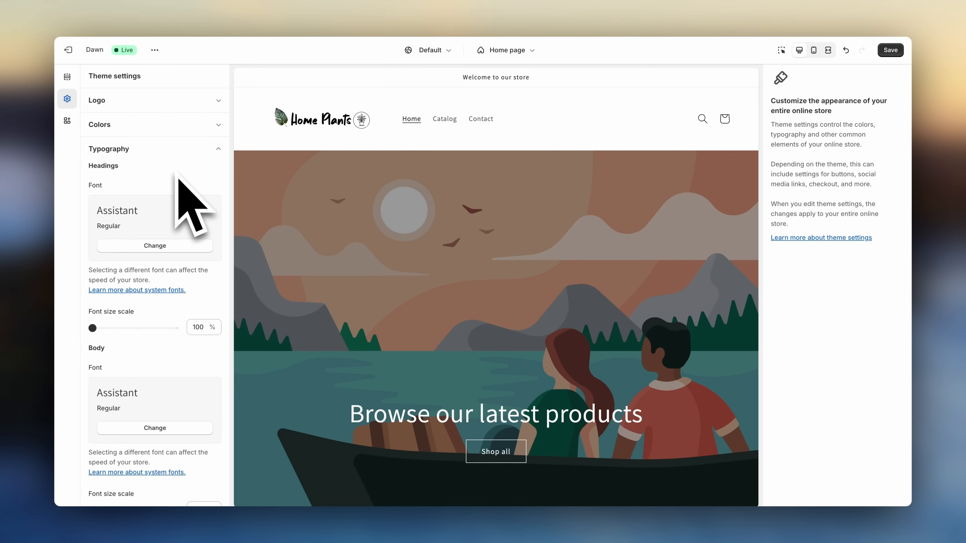
pyautogui.click(68, 78)
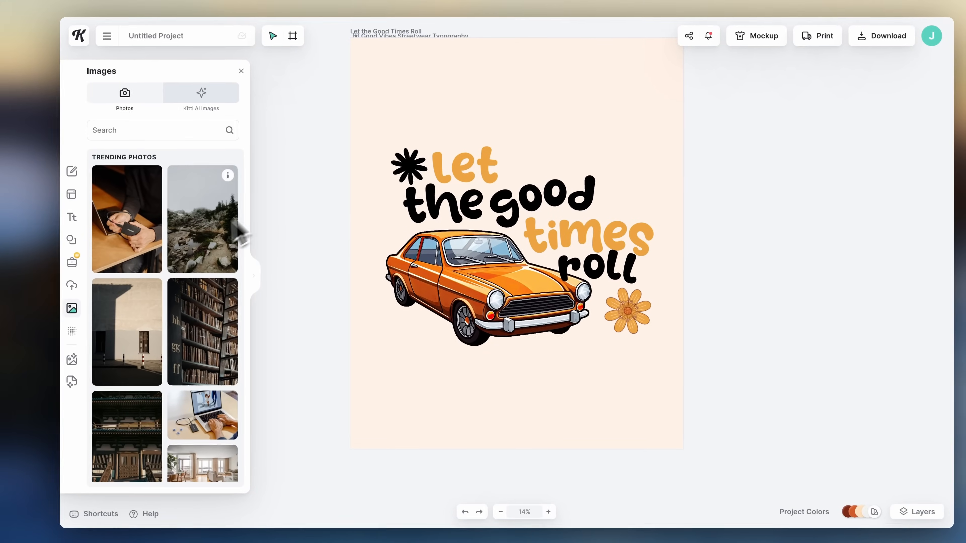
# - Draw a new blank artboard in Kittl with the Artboard tool
pyautogui.scroll(-2, 192, 294)
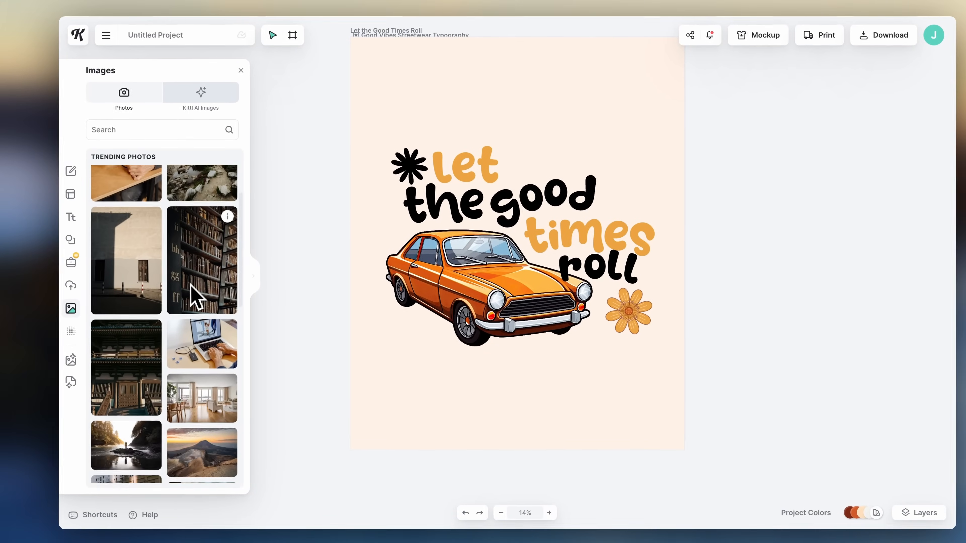
pyautogui.scroll(-5, 192, 295)
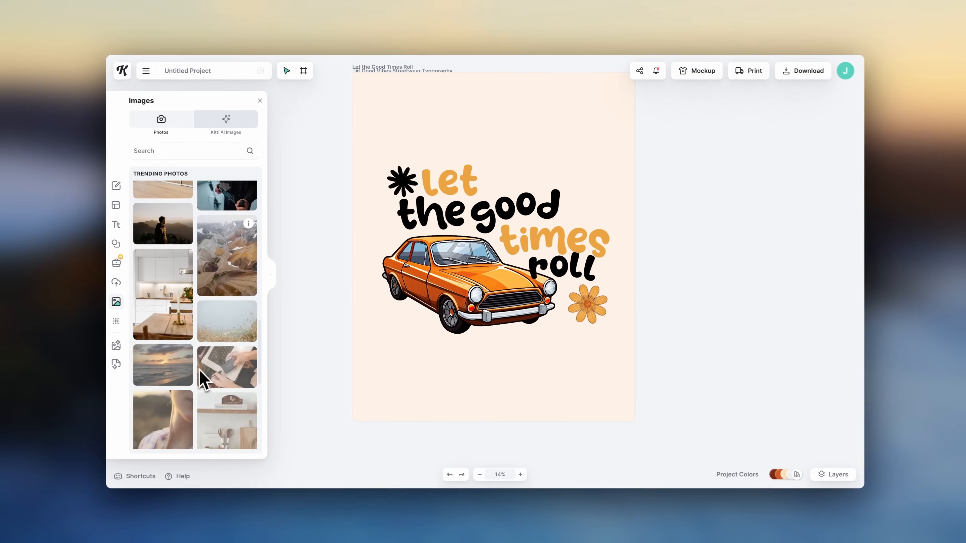
pyautogui.scroll(-10, 200, 370)
pyautogui.hscroll(10, 597, 185)
pyautogui.press('a')
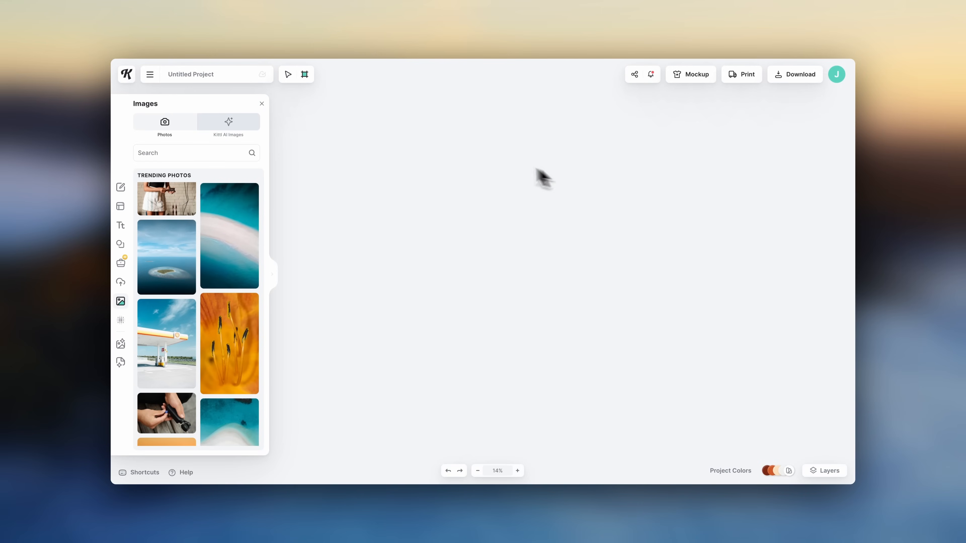
pyautogui.moveTo(324, 128); pyautogui.dragTo(821, 409)
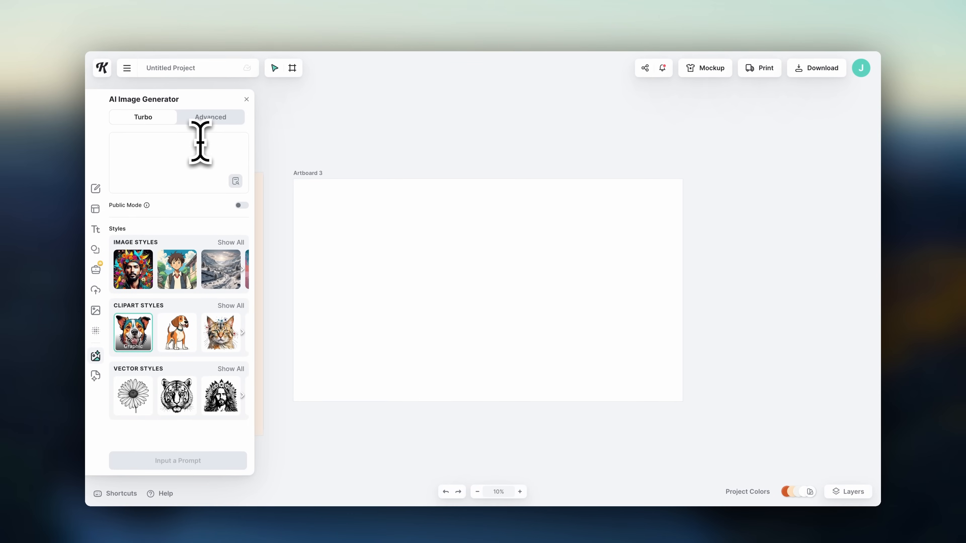
# - Generate an AI image from the prompt "A modern home with plants" using the Photography style
pyautogui.write('A modern home with plants')
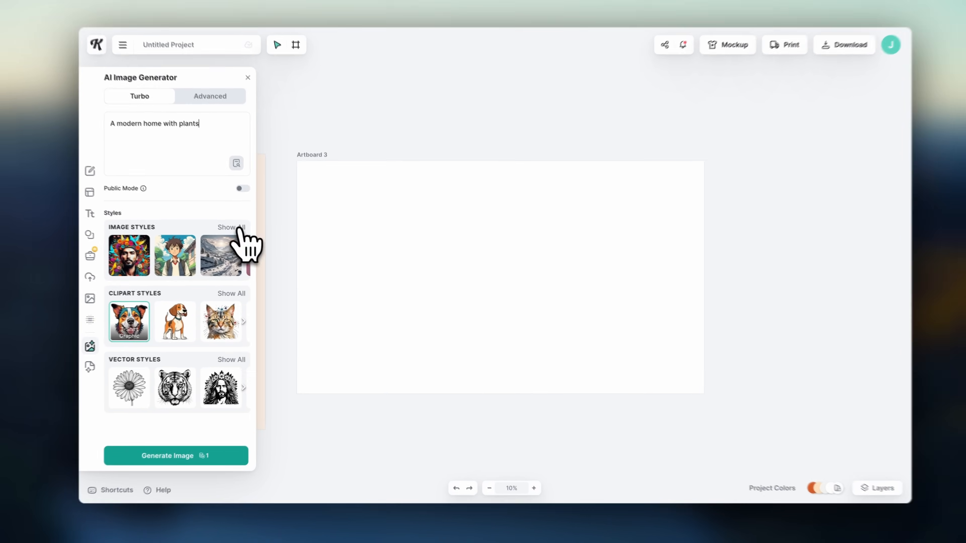
pyautogui.click(230, 243)
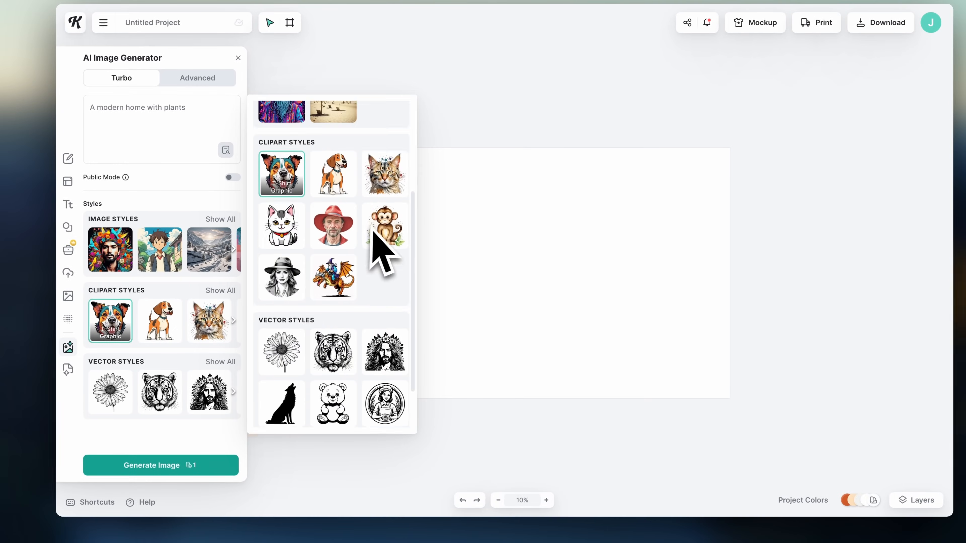
pyautogui.scroll(5, 382, 249)
pyautogui.click(384, 182)
pyautogui.click(193, 465)
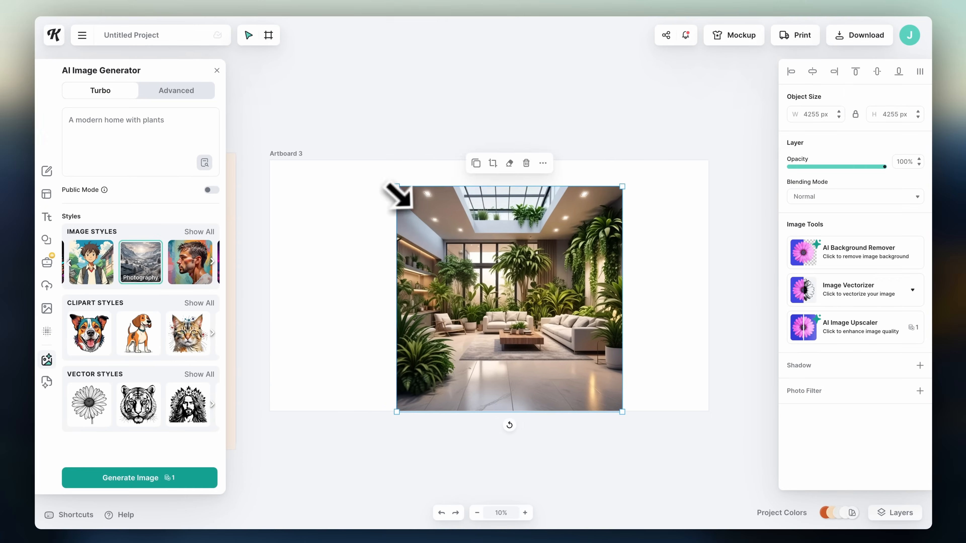
# - Enlarge the generated image so it covers the whole artboard
pyautogui.moveTo(397, 187); pyautogui.dragTo(268, 58)
pyautogui.moveTo(622, 412); pyautogui.dragTo(715, 506)
pyautogui.click(736, 422)
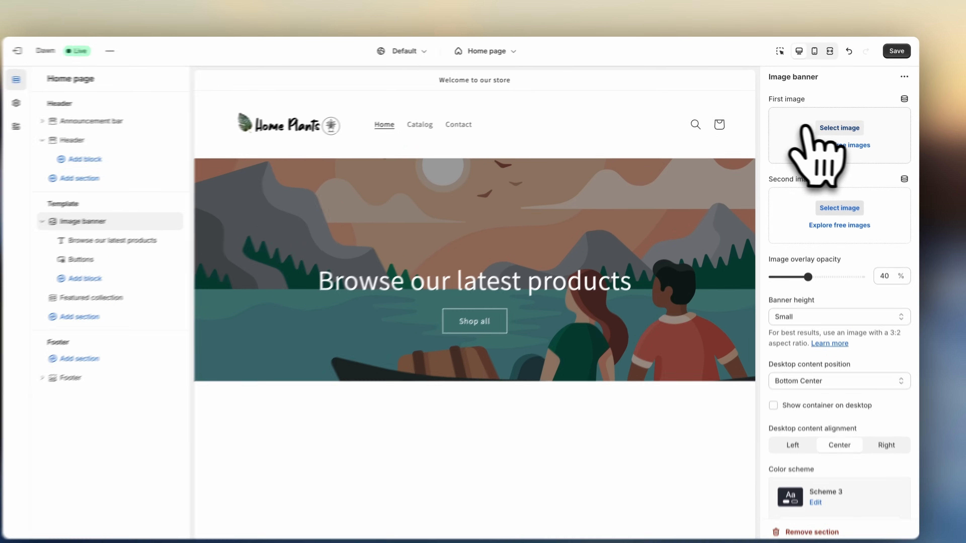
# - Set Banner_3 and Banner_5 as the image banner's first and second images
pyautogui.click(805, 128)
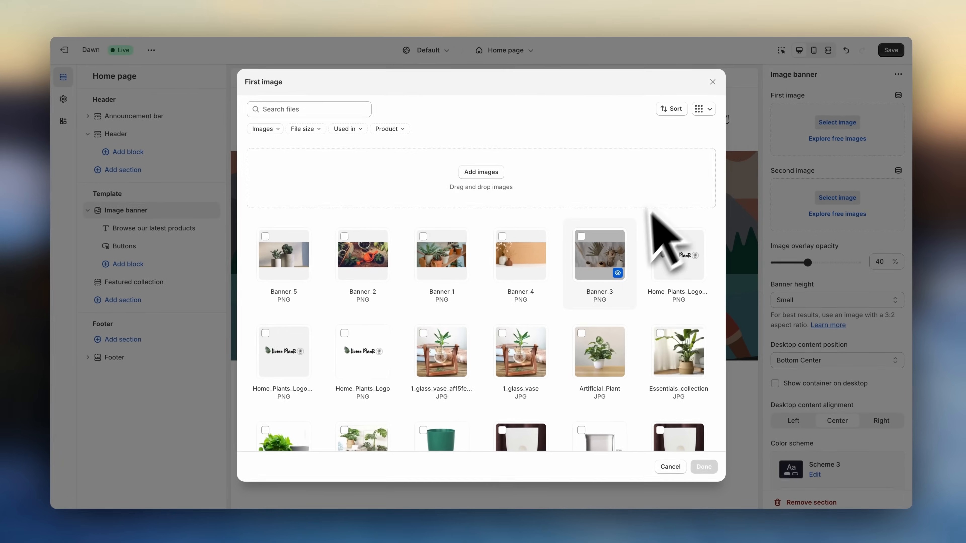
pyautogui.click(593, 278)
pyautogui.click(704, 464)
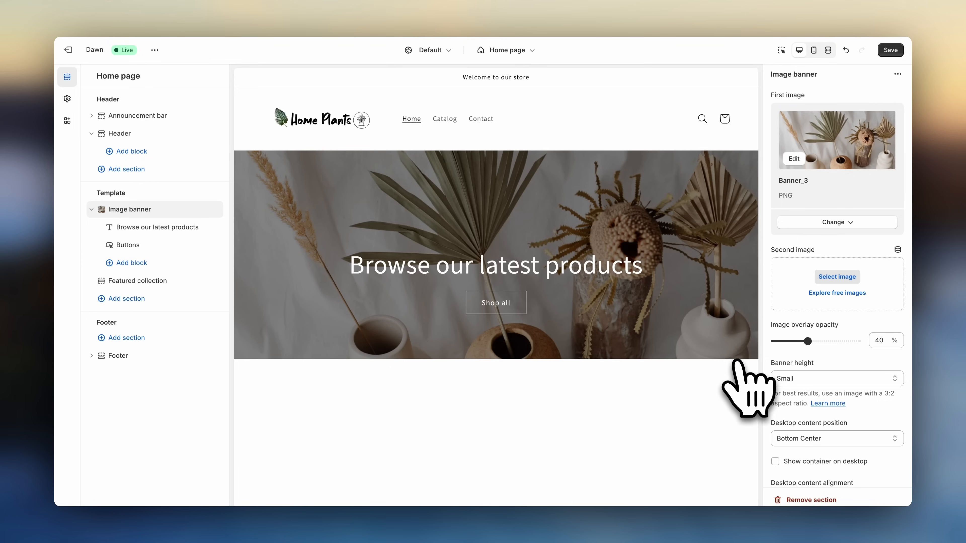
pyautogui.click(837, 276)
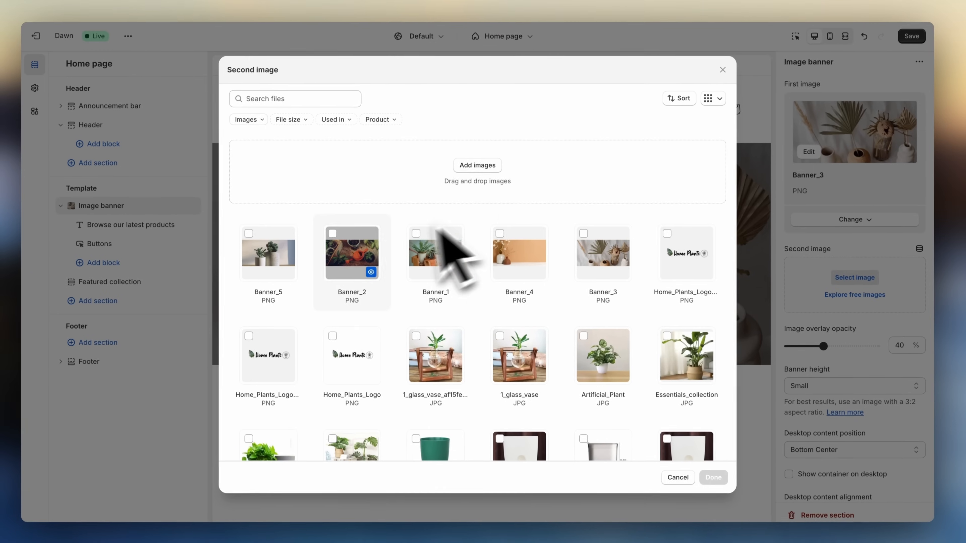
pyautogui.click(287, 259)
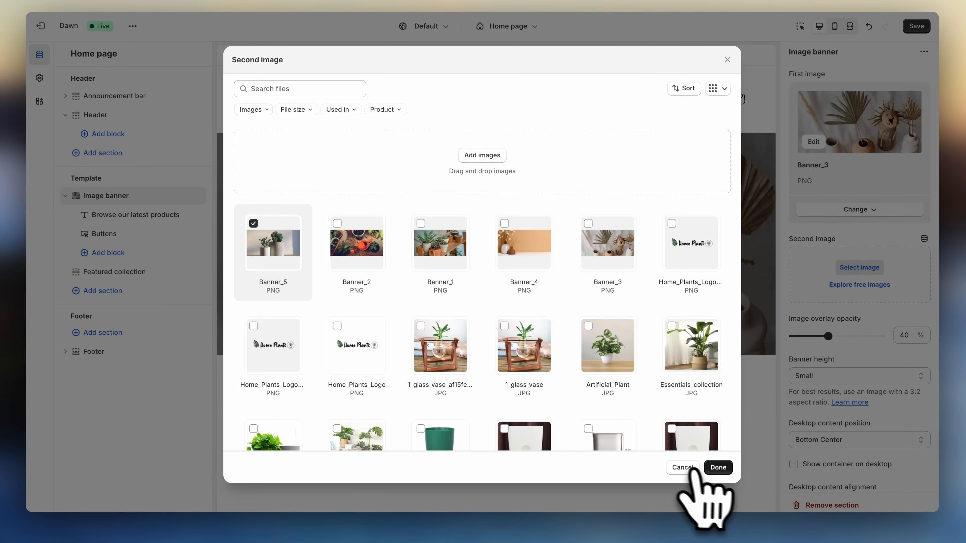
pyautogui.click(717, 468)
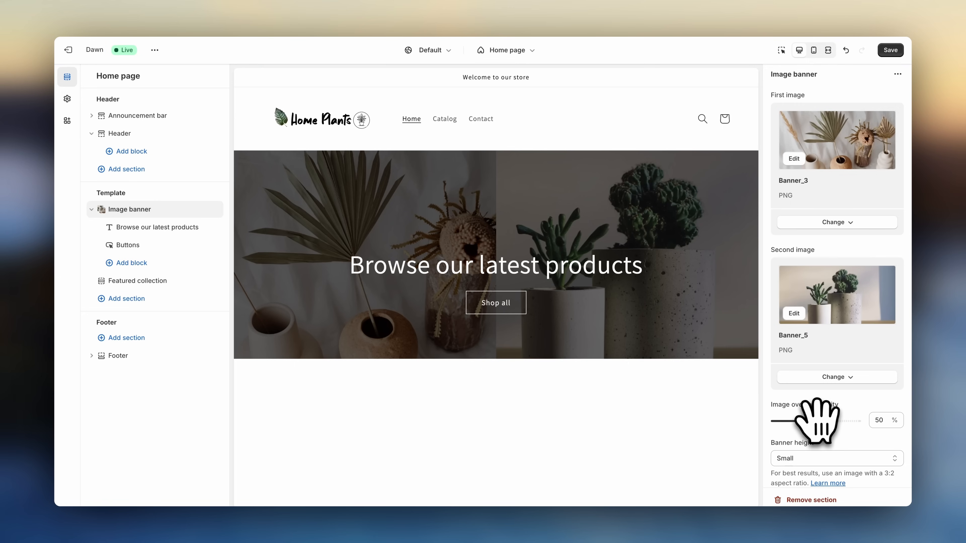
# - Set the banner's image overlay opacity to 40% and switch its height to Medium, then back to Small
pyautogui.moveTo(816, 421); pyautogui.dragTo(807, 421)
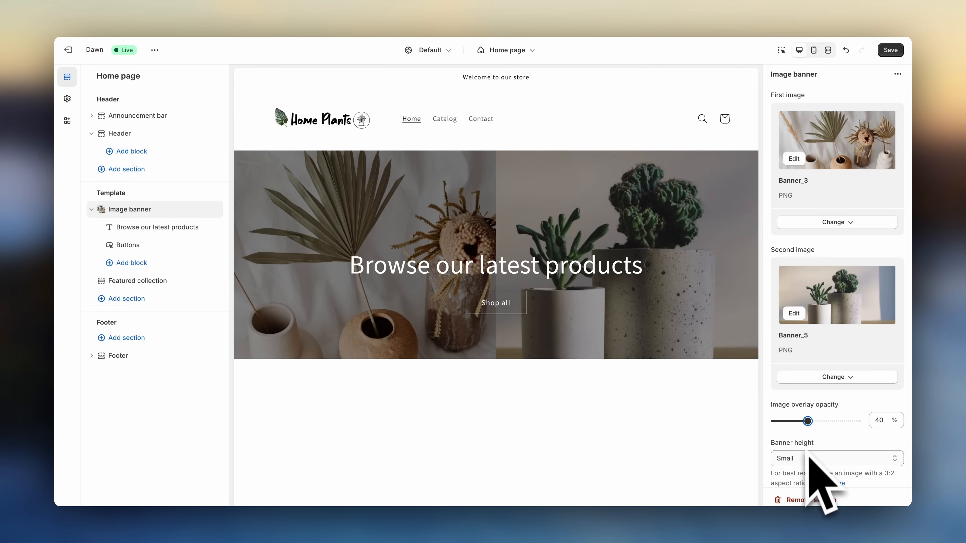
pyautogui.click(809, 458)
pyautogui.click(808, 468)
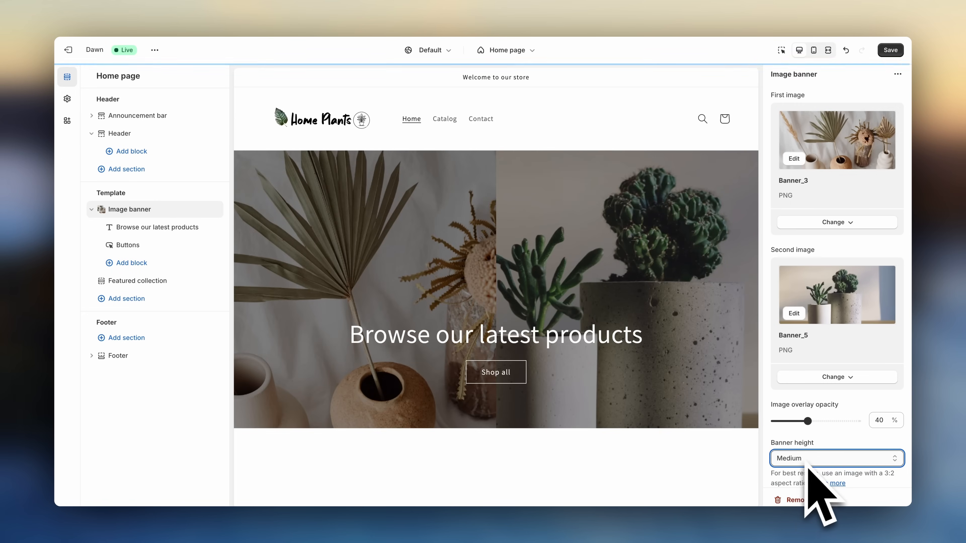
pyautogui.click(807, 464)
pyautogui.click(809, 448)
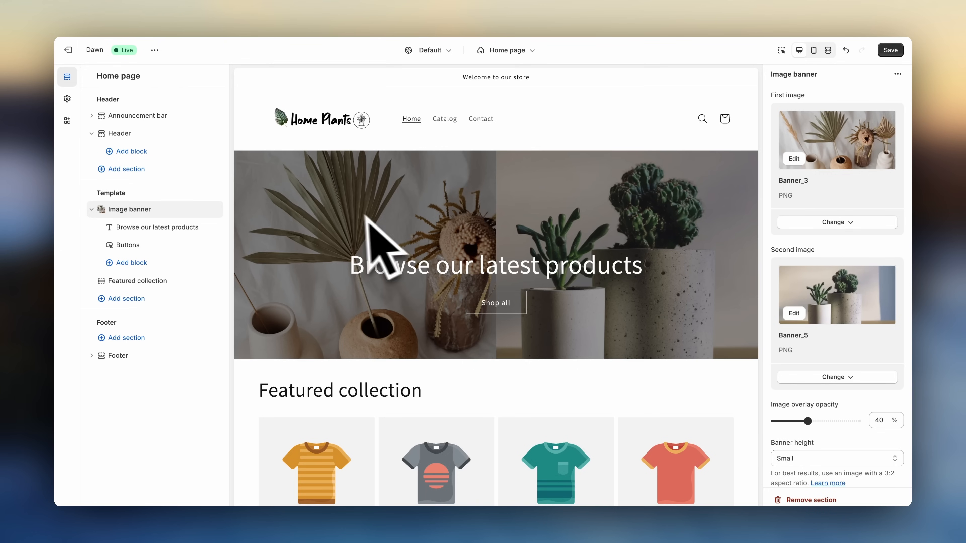
# - Change the image banner's heading to "Be with nature"
pyautogui.click(213, 227)
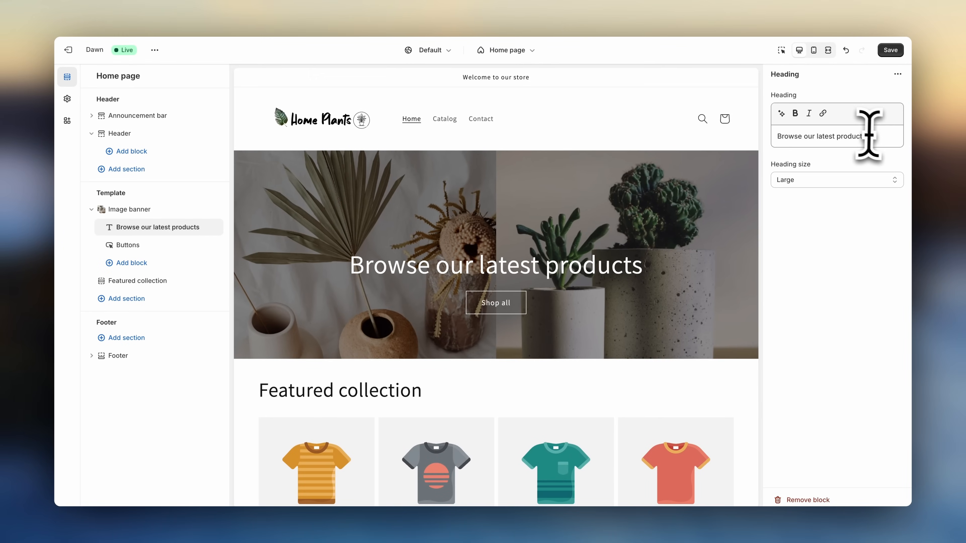
pyautogui.press('BackSpace')
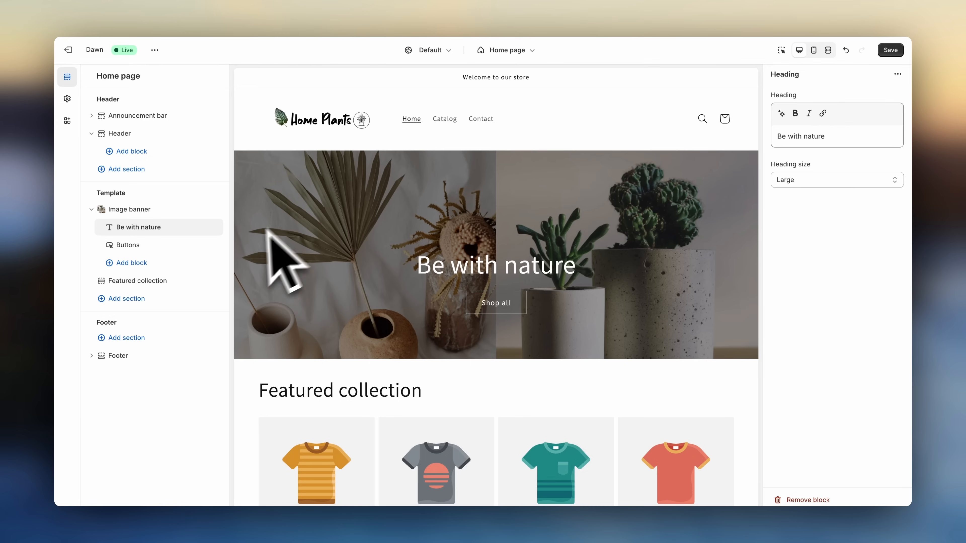
# - Set the banner's first button label to "Shop now"
pyautogui.moveTo(201, 256)
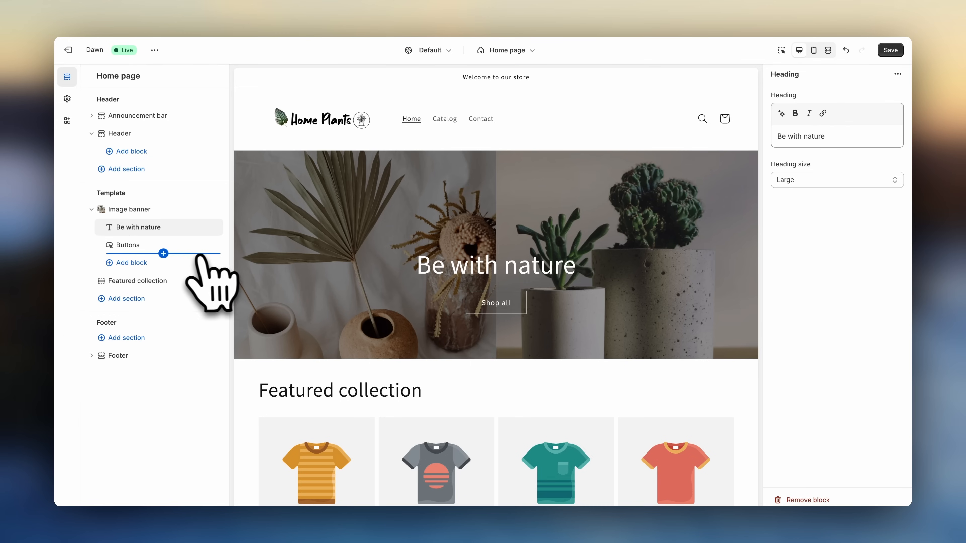
pyautogui.click(151, 248)
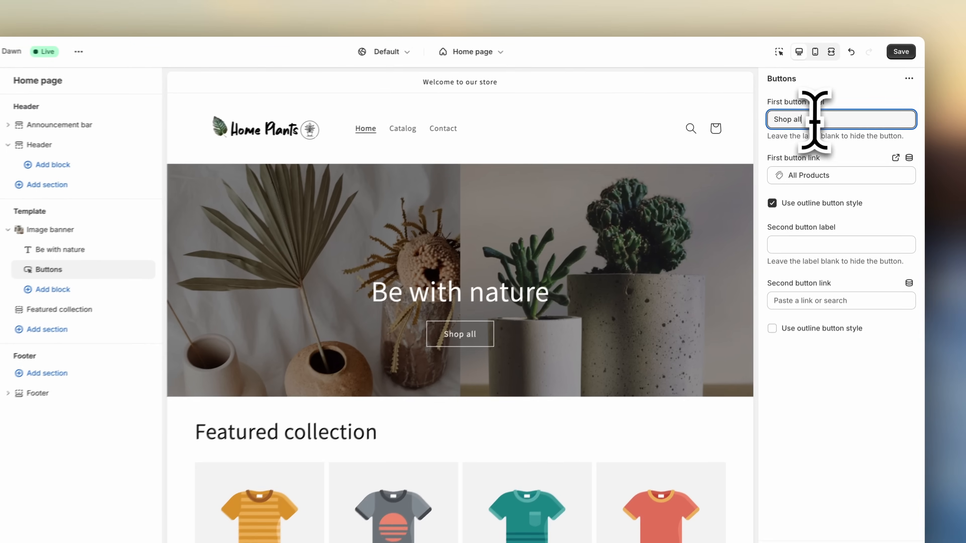
pyautogui.moveTo(815, 111); pyautogui.dragTo(770, 113)
pyautogui.press('BackSpace')
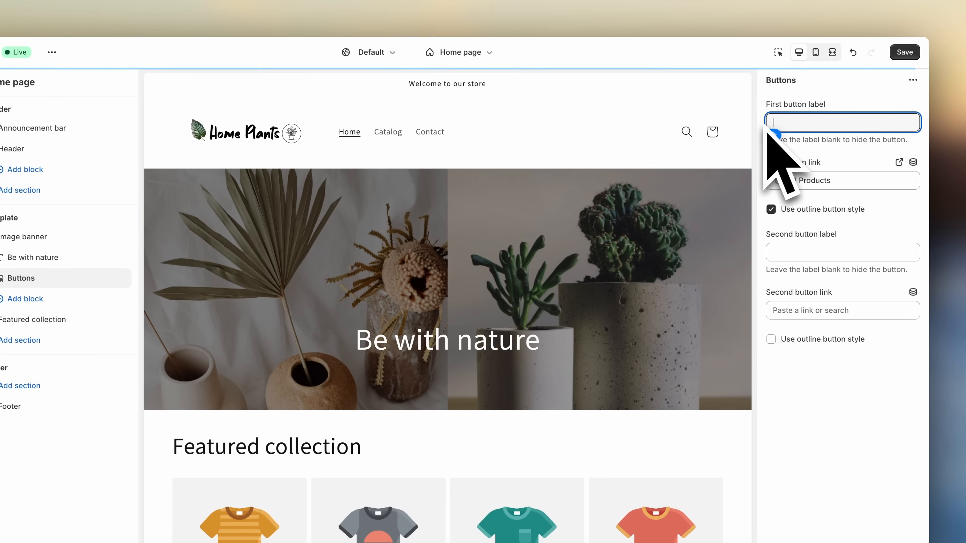
pyautogui.write('Shop now')
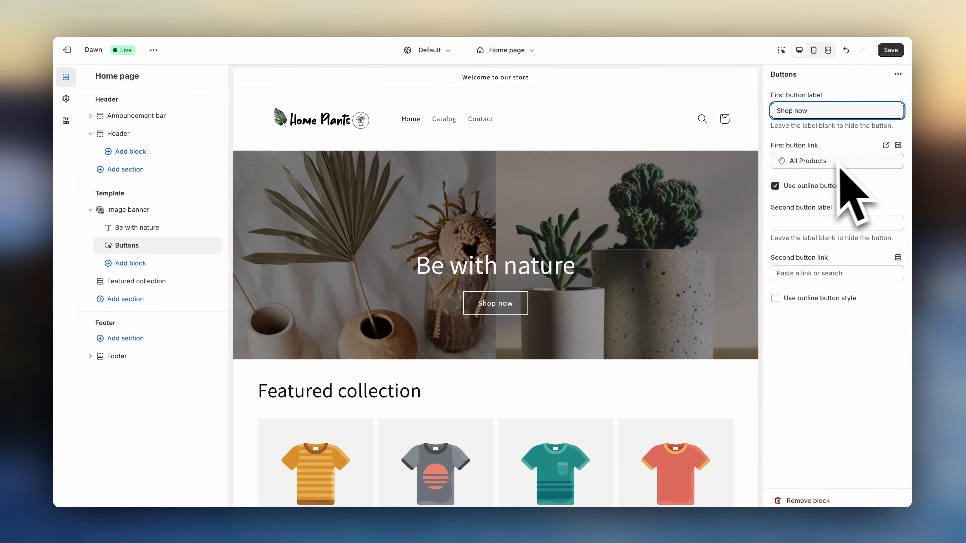
pyautogui.click(255, 270)
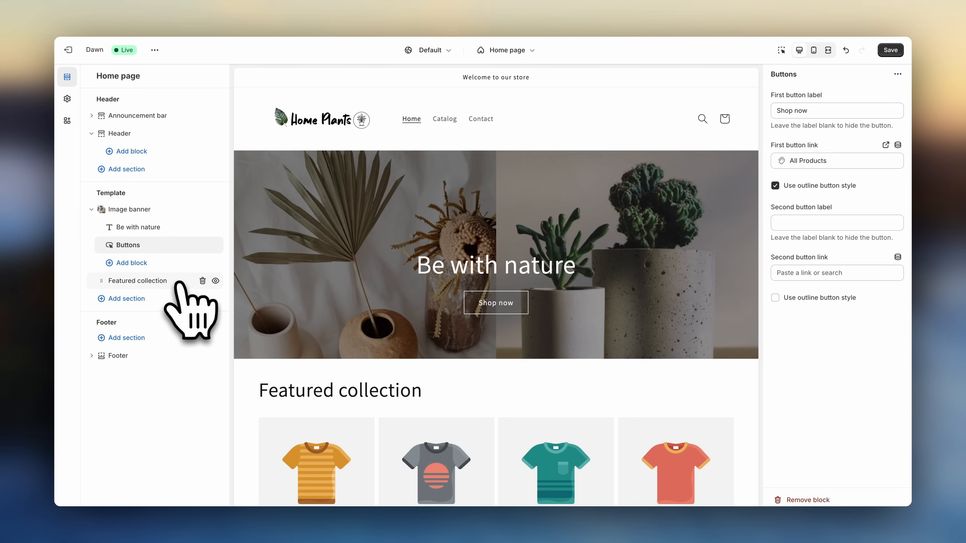
# - Remove the Featured collection section and add a new Featured collection section below the image banner
pyautogui.click(203, 281)
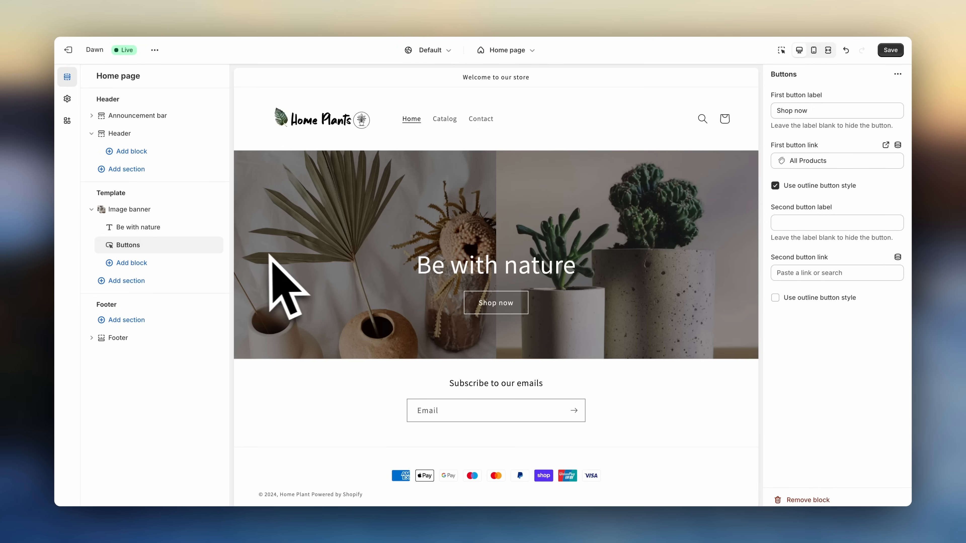
pyautogui.click(167, 282)
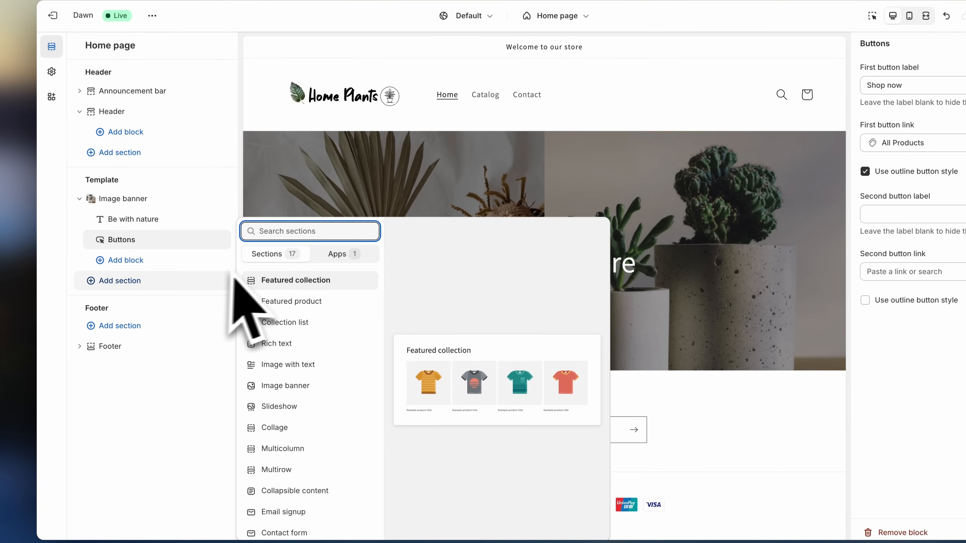
pyautogui.click(307, 281)
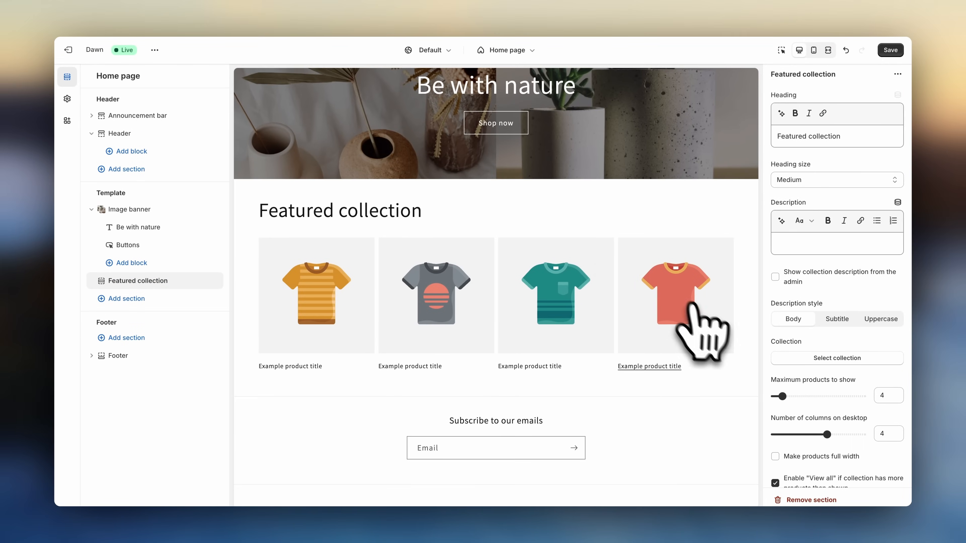
# - Select Planters as the featured collection and clear the section's heading
pyautogui.click(829, 357)
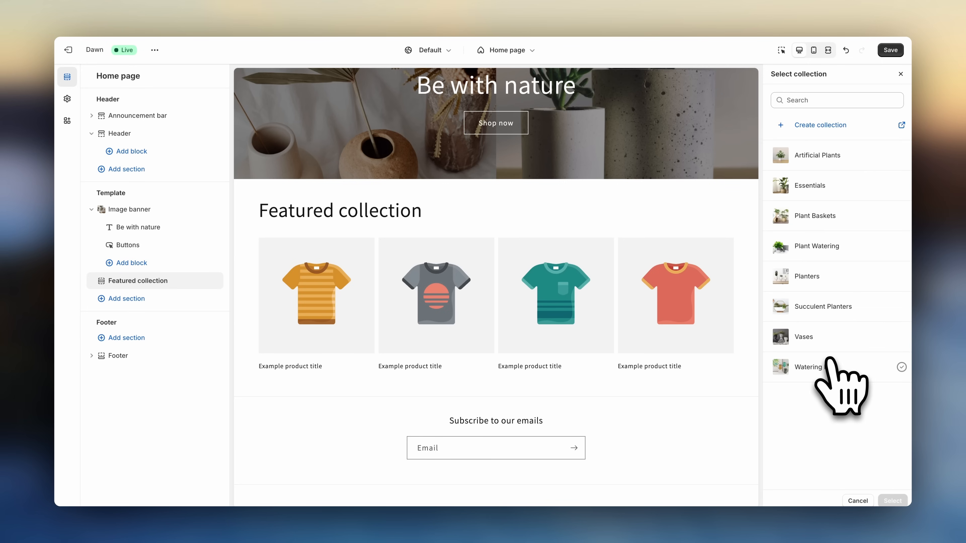
pyautogui.click(831, 277)
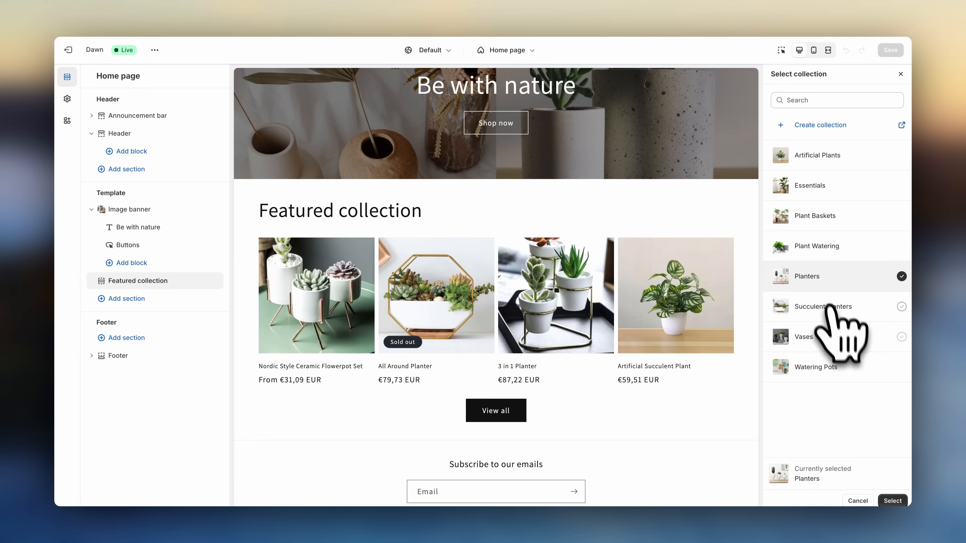
pyautogui.click(890, 501)
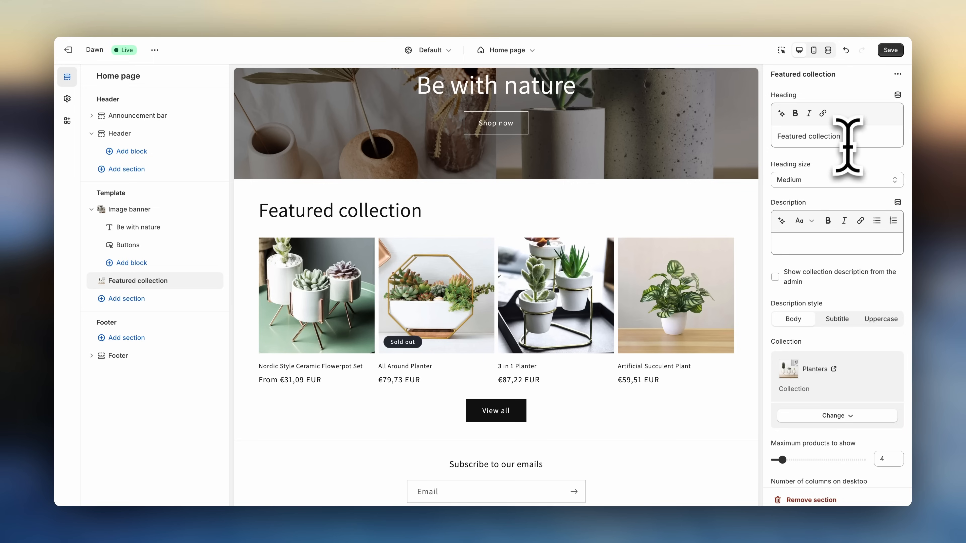
pyautogui.press('BackSpace')
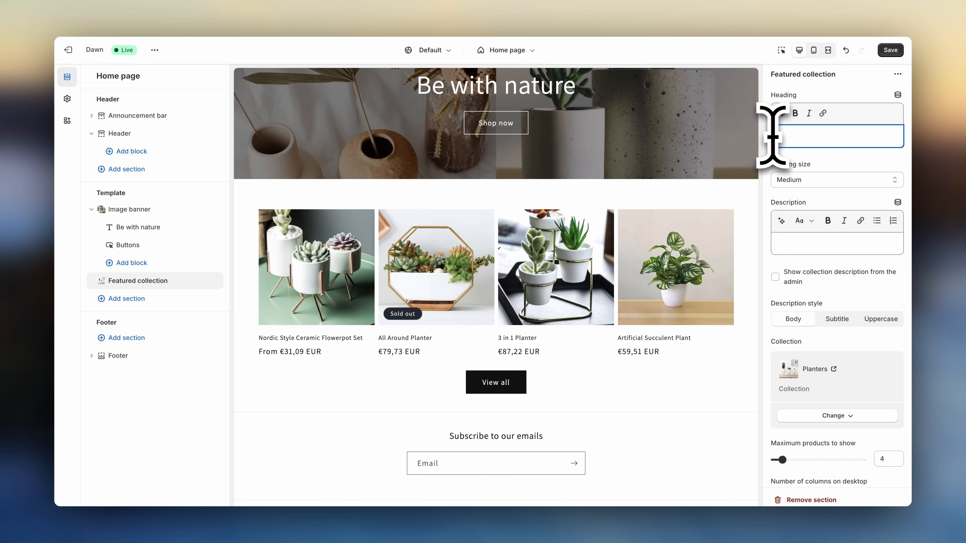
# - Set the featured collection's maximum products to show to 8
pyautogui.scroll(-3, 849, 295)
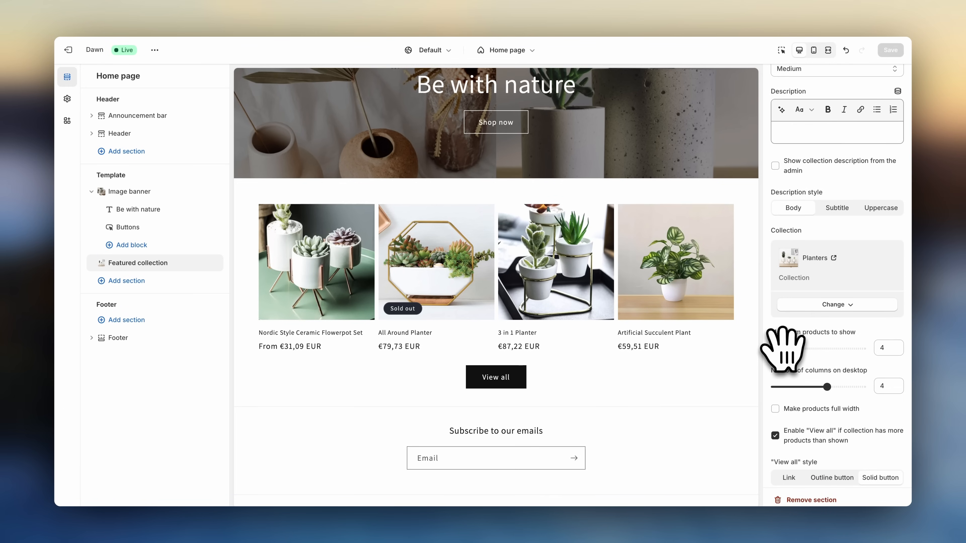
pyautogui.moveTo(787, 348); pyautogui.dragTo(798, 348)
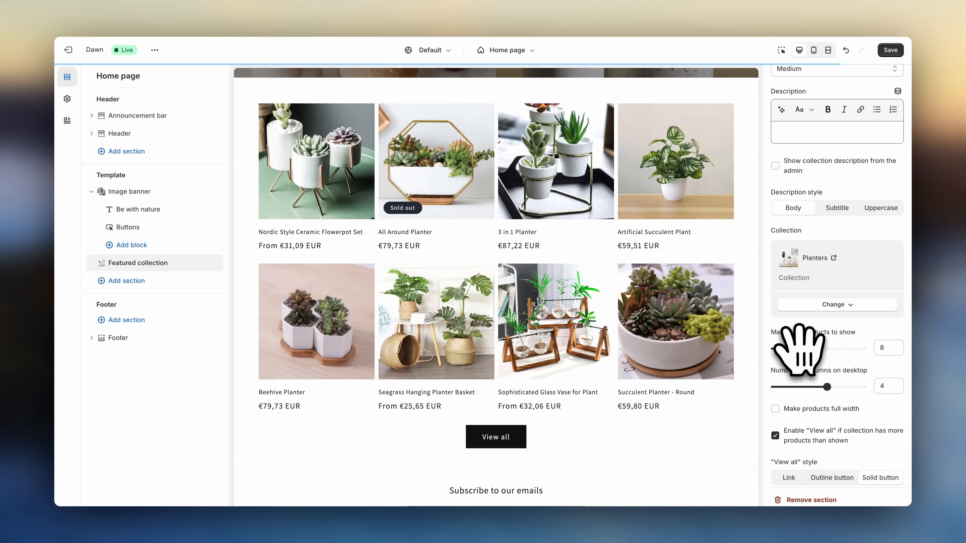
pyautogui.moveTo(812, 387)
pyautogui.mouseDown()
pyautogui.moveTo(794, 390)
pyautogui.moveTo(806, 389)
pyautogui.mouseUp()
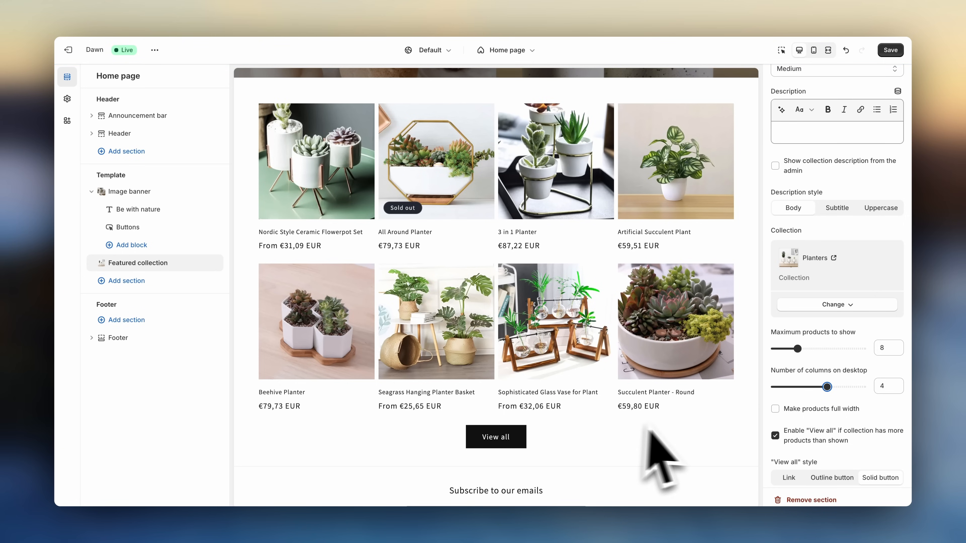
# - Keep the "View all" option enabled and set its style to Solid button
pyautogui.click(775, 437)
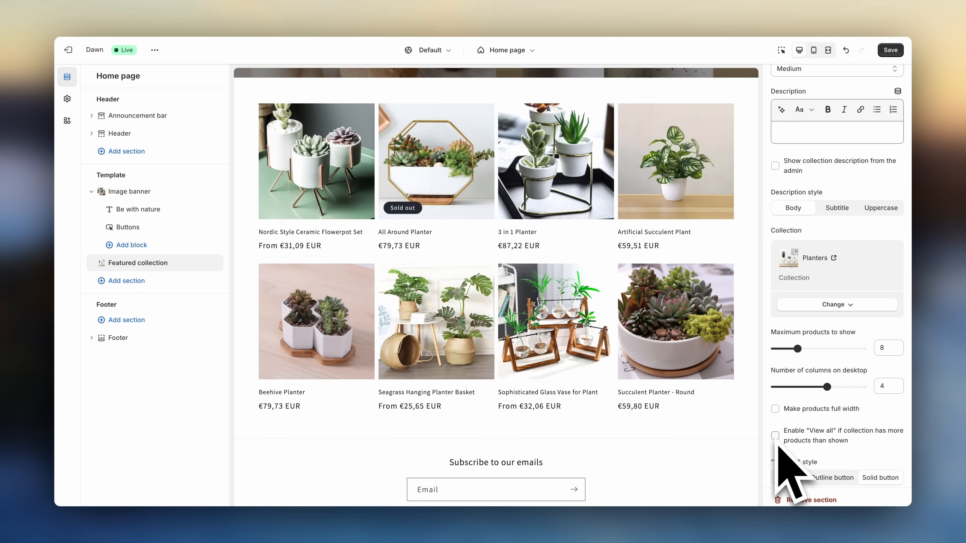
pyautogui.click(775, 436)
pyautogui.click(790, 476)
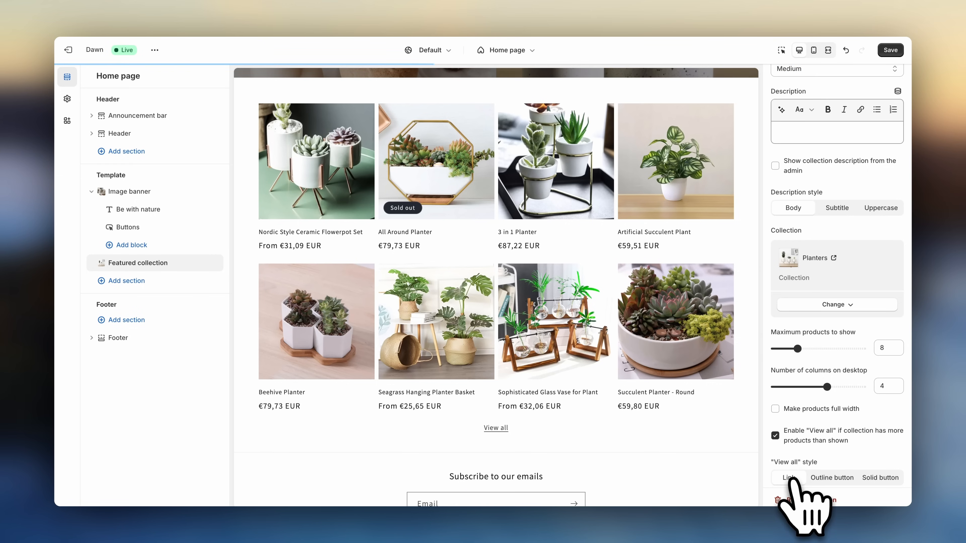
pyautogui.click(840, 479)
pyautogui.click(875, 478)
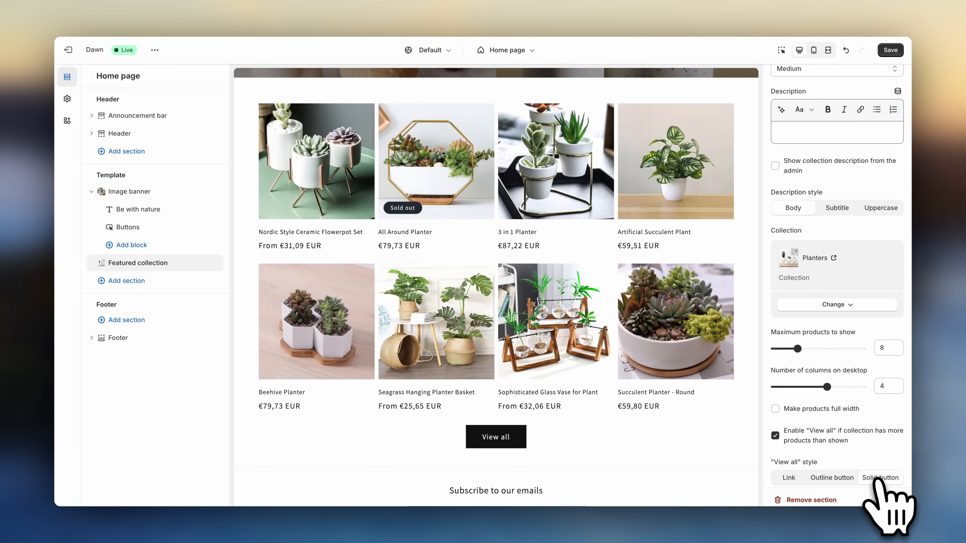
# - Enable the carousel on desktop for the featured collection and step through its slides in the preview
pyautogui.scroll(-2, 874, 481)
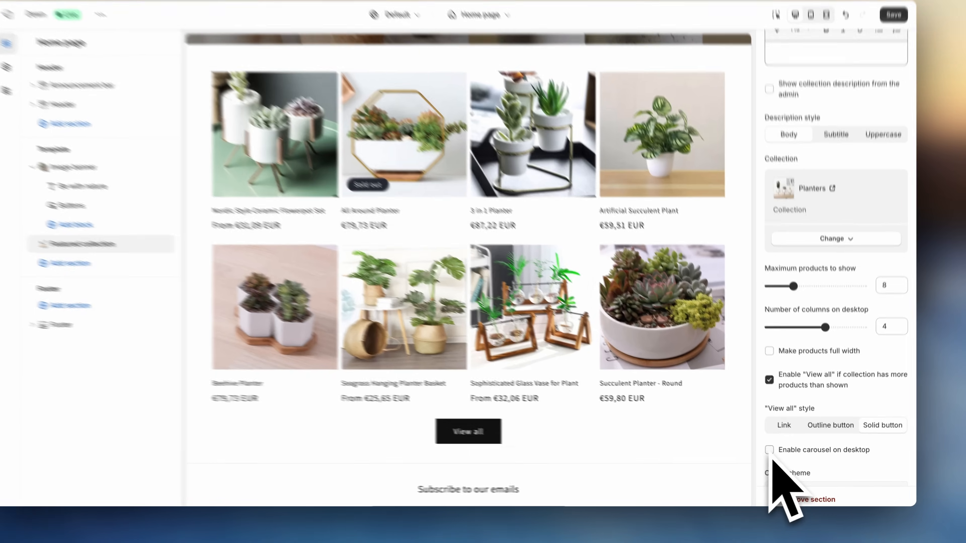
pyautogui.click(775, 454)
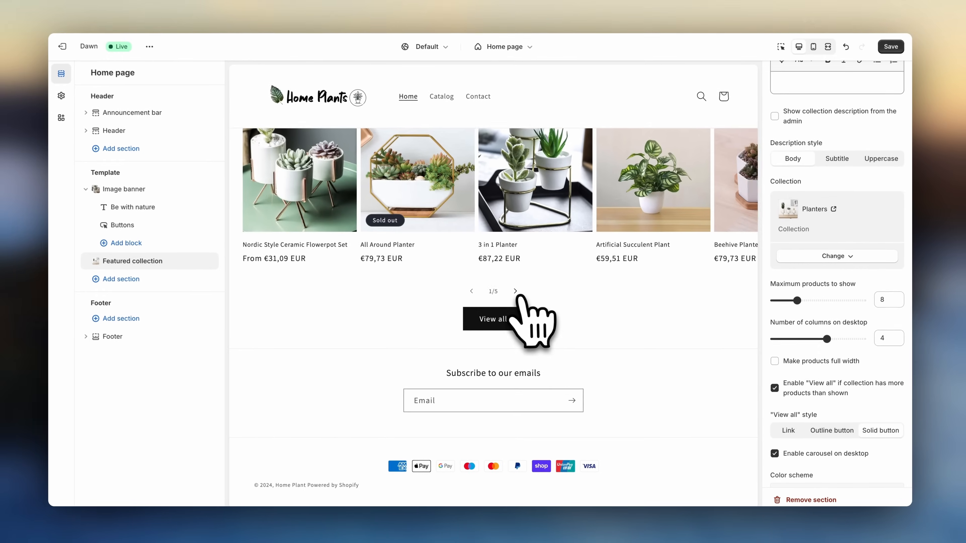
pyautogui.click(422, 231)
pyautogui.click(518, 294)
pyautogui.click(518, 294)
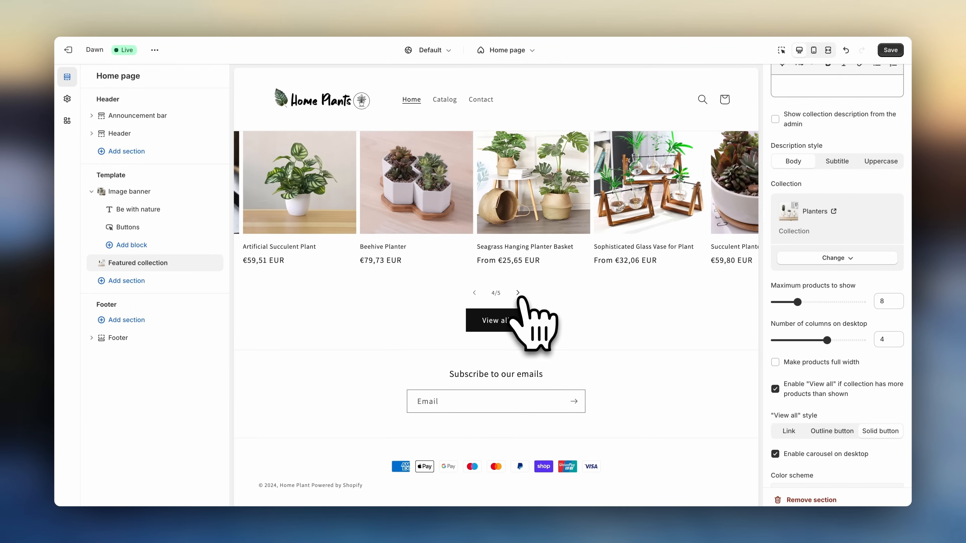
pyautogui.click(518, 294)
# - Add a Collection list section below the featured collection
pyautogui.scroll(-6, 798, 398)
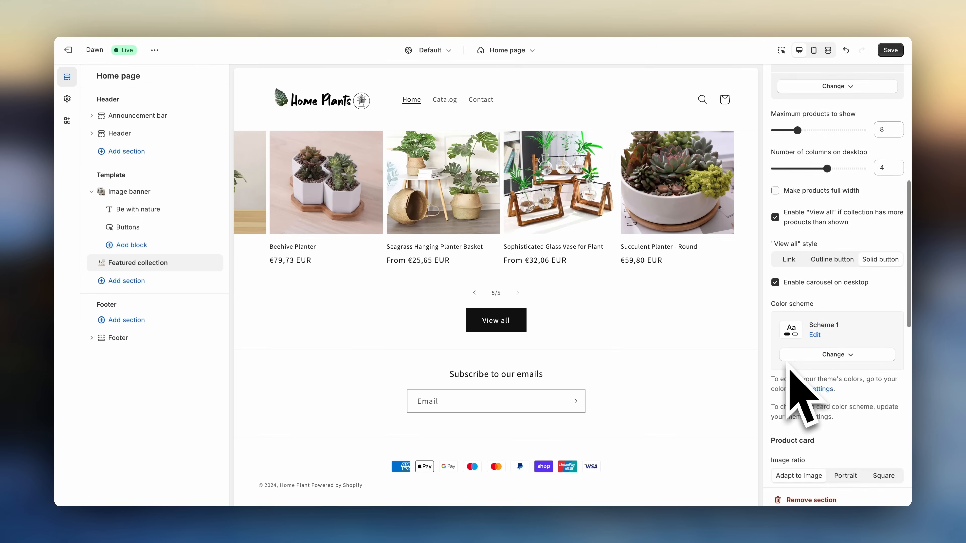
pyautogui.scroll(-3, 790, 365)
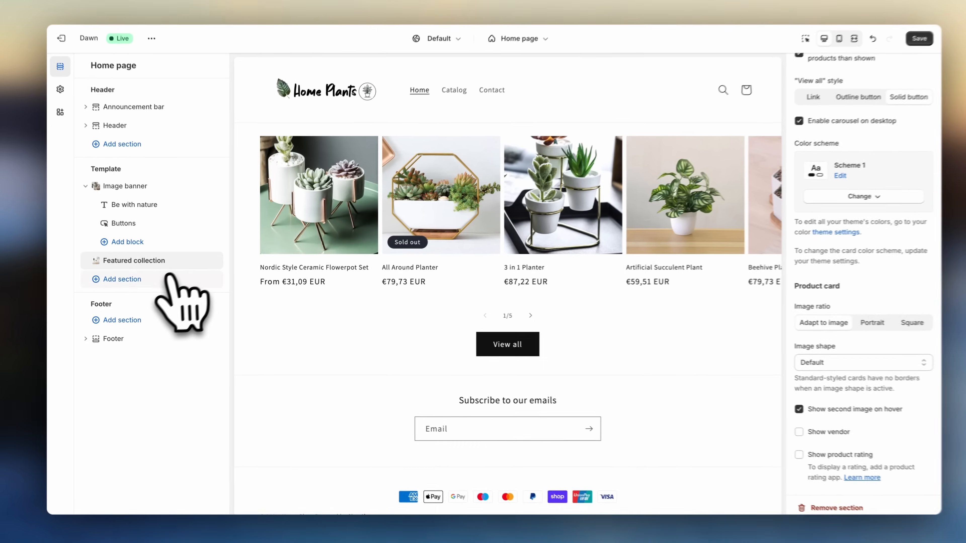
pyautogui.click(152, 281)
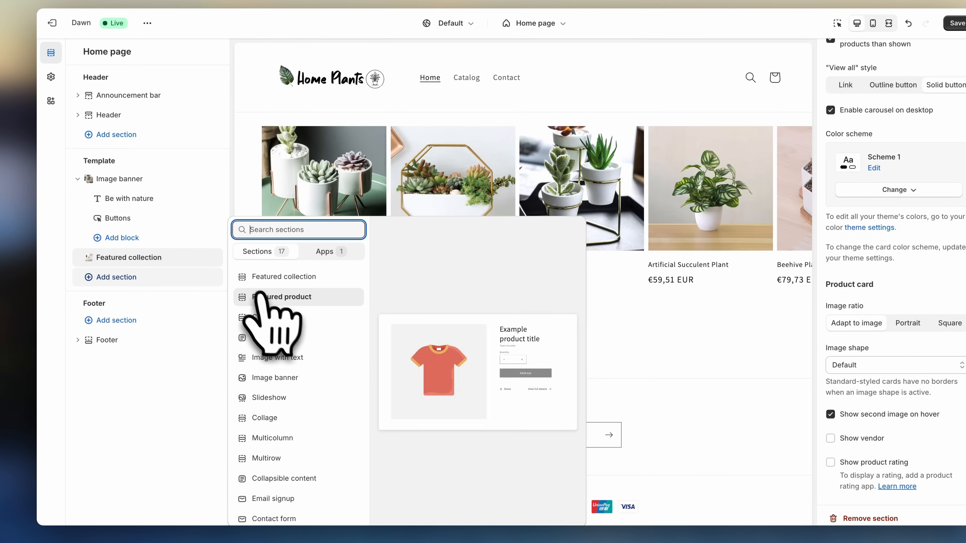
pyautogui.click(275, 317)
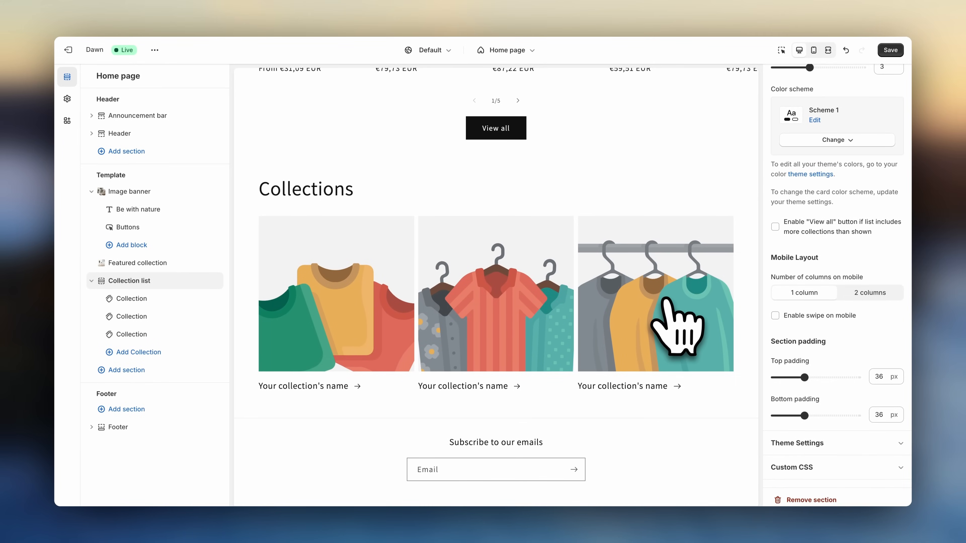
# - Clear the collection list's heading
pyautogui.scroll(2, 679, 327)
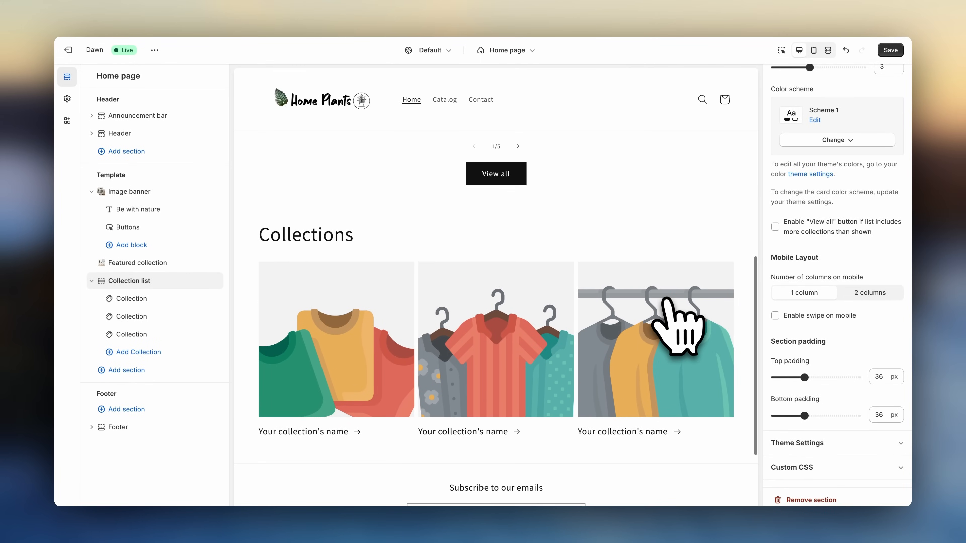
pyautogui.scroll(5, 802, 229)
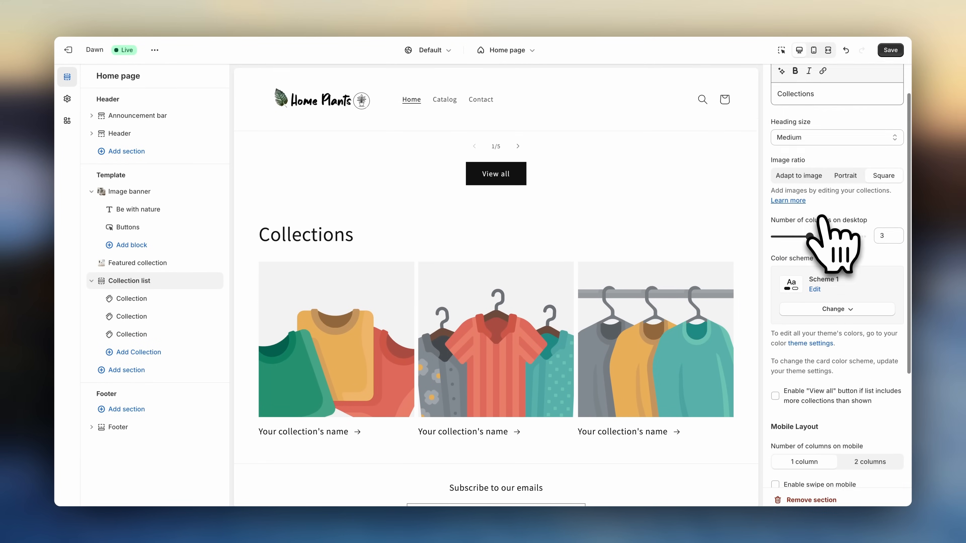
pyautogui.scroll(2, 833, 244)
pyautogui.doubleClick(806, 133)
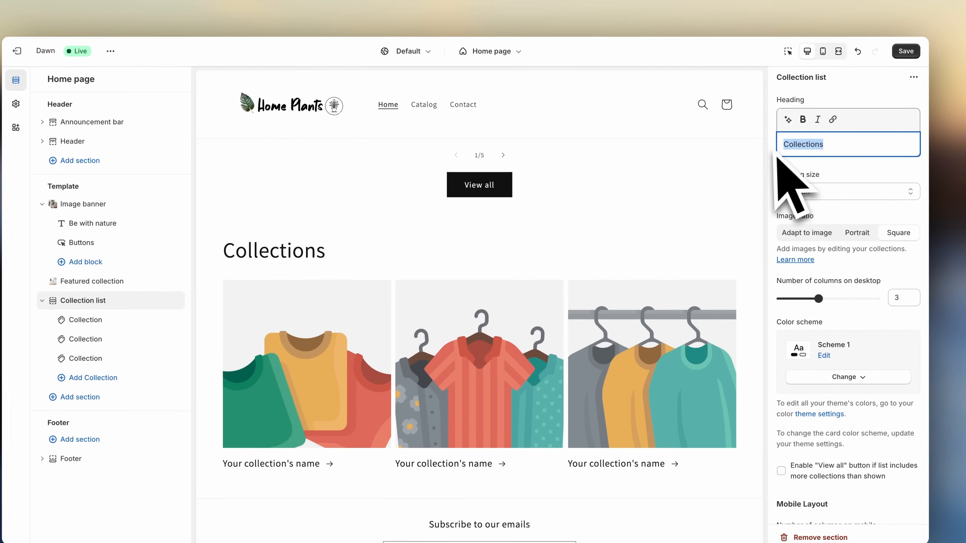
pyautogui.press('BackSpace')
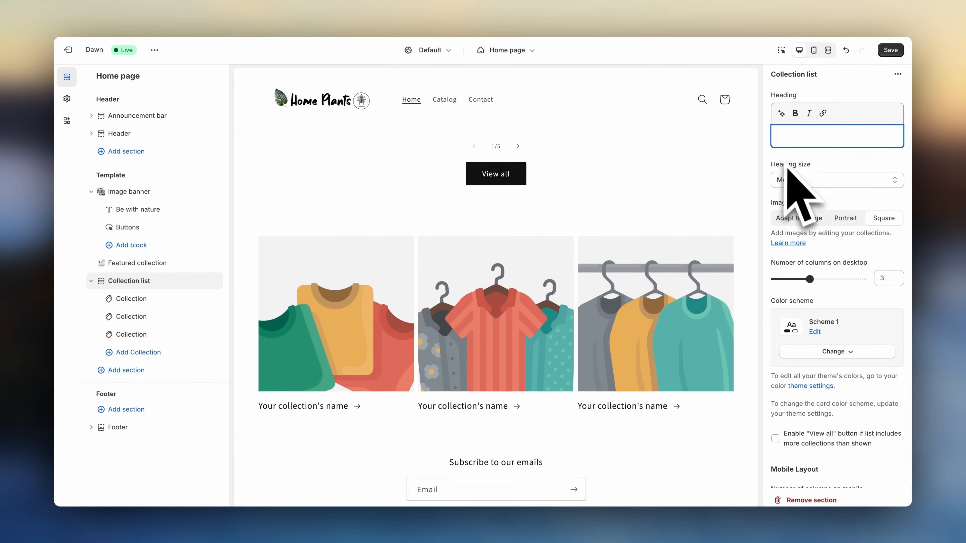
# - Switch the collection list's color scheme to Scheme 2
pyautogui.click(837, 352)
pyautogui.click(837, 404)
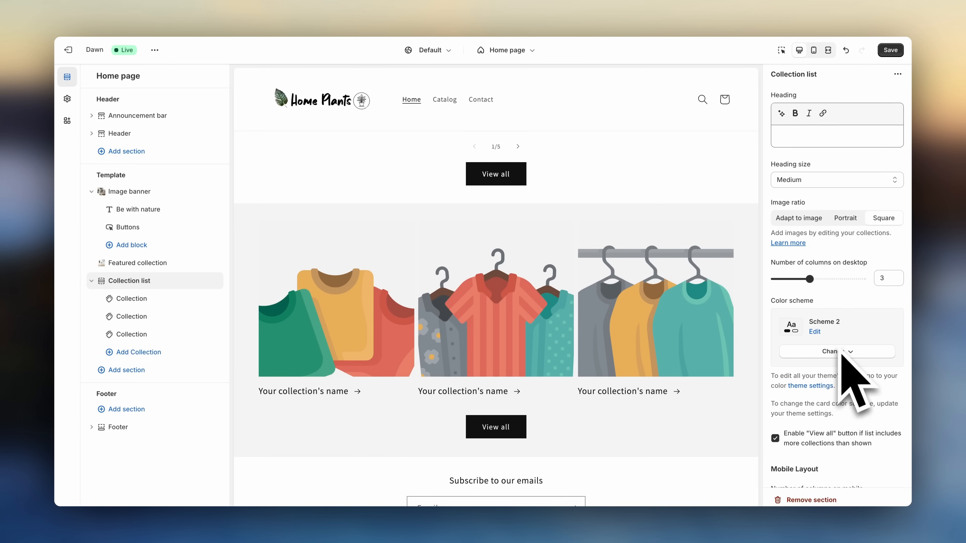
pyautogui.click(817, 333)
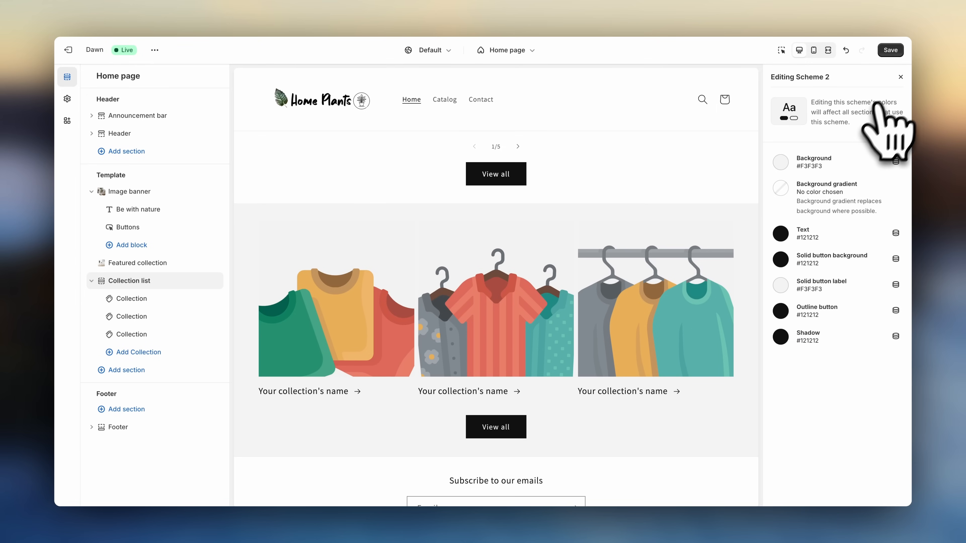
pyautogui.click(900, 78)
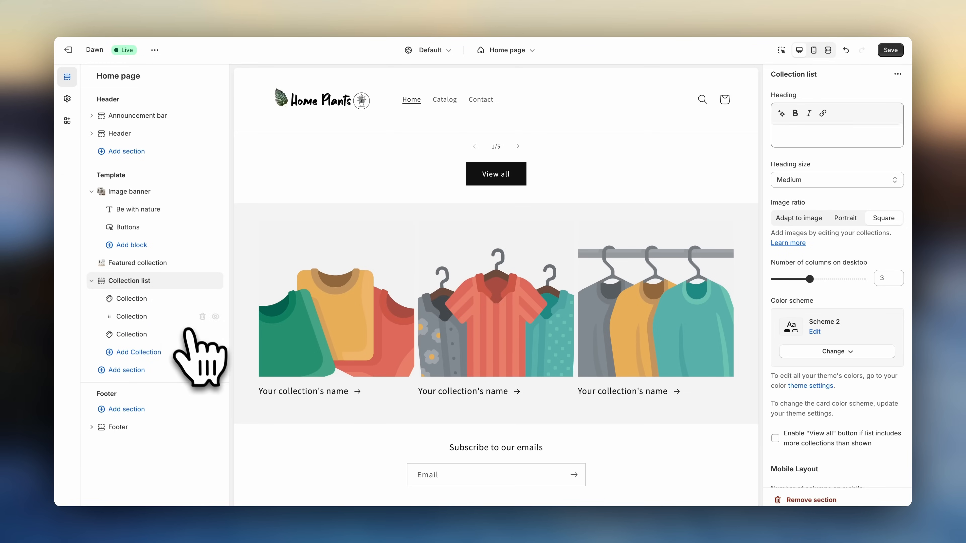
# - Assign the Succulent Planters collection to the first collection block of the collection list
pyautogui.click(148, 298)
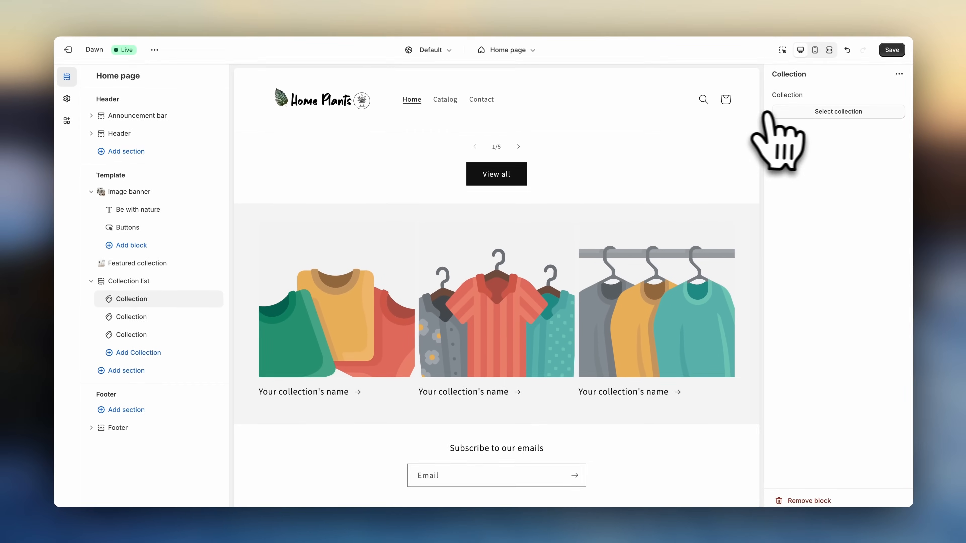
pyautogui.click(875, 110)
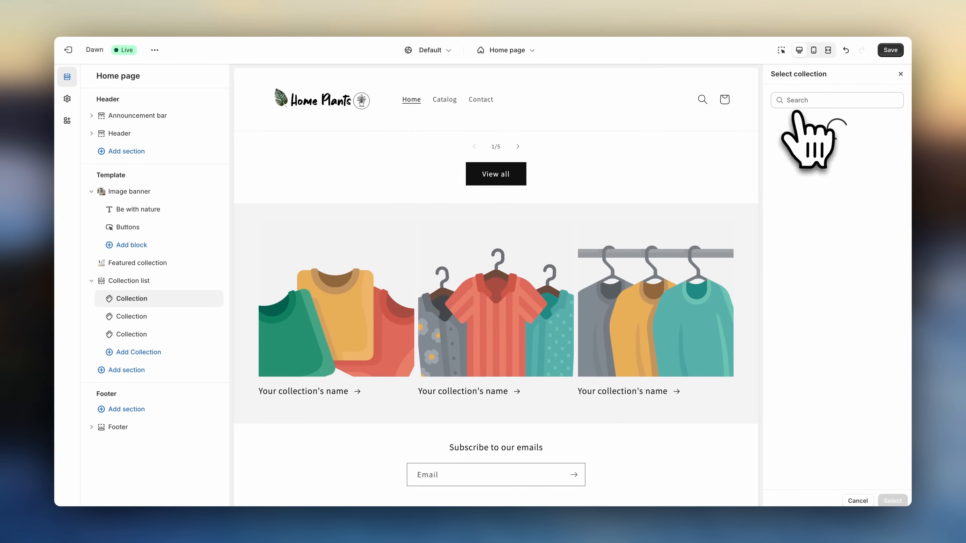
pyautogui.click(823, 306)
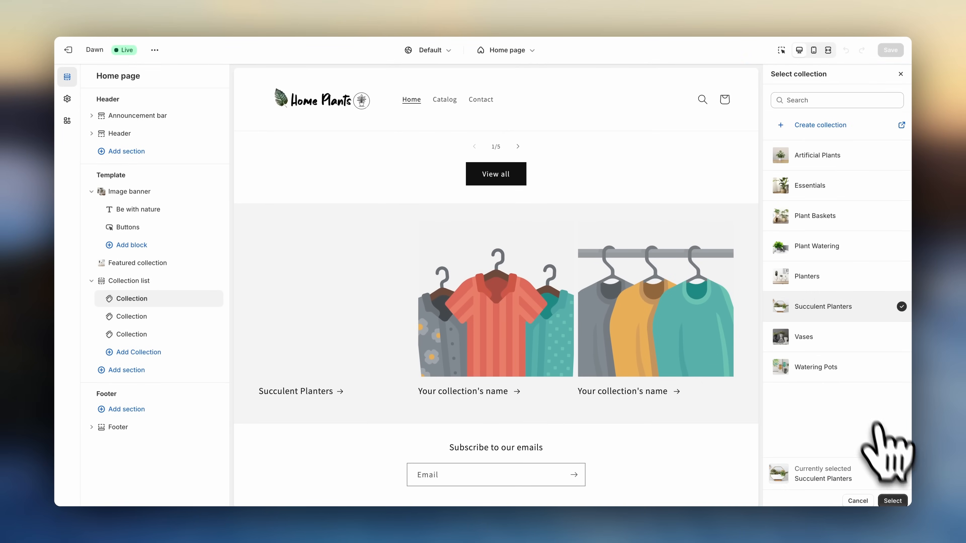
pyautogui.click(893, 500)
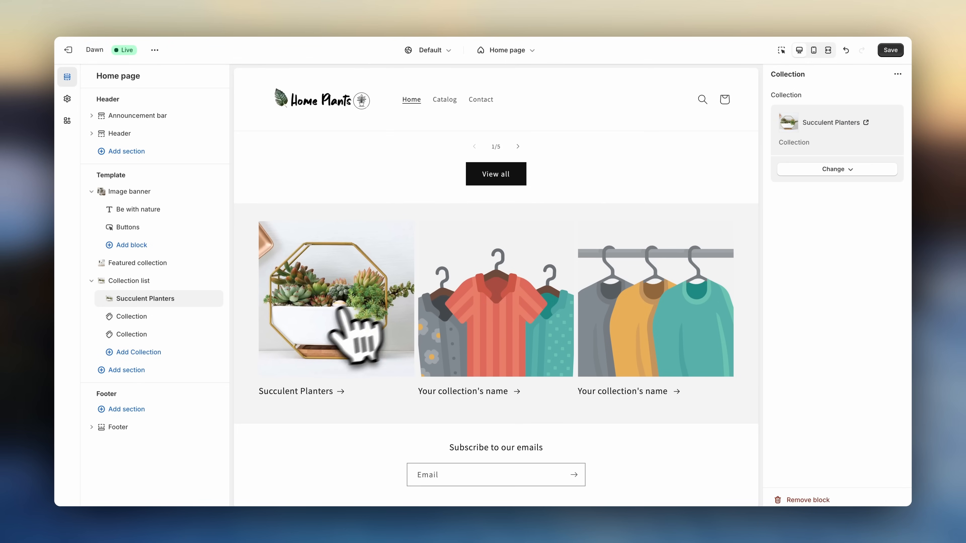
# - Assign the Plant Baskets collection to the second collection block
pyautogui.click(205, 317)
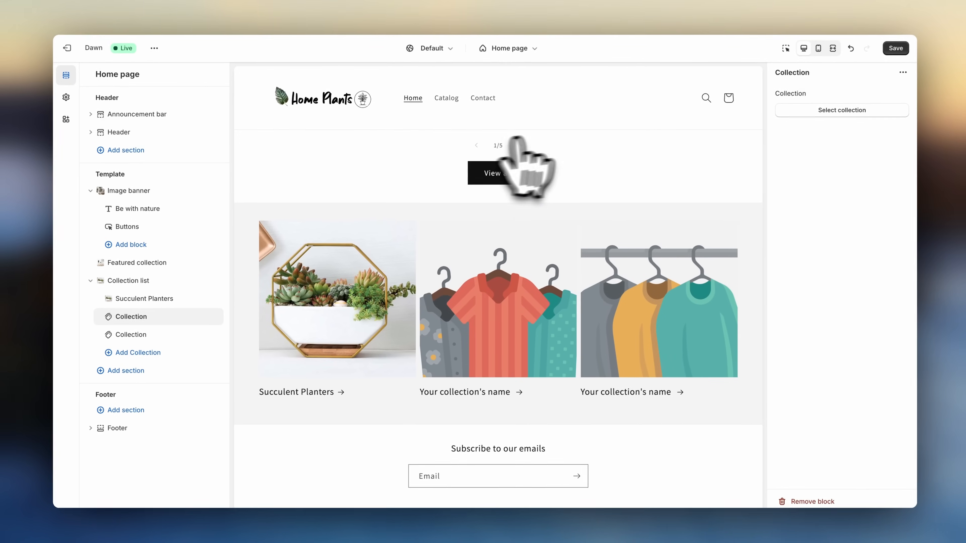
pyautogui.click(799, 110)
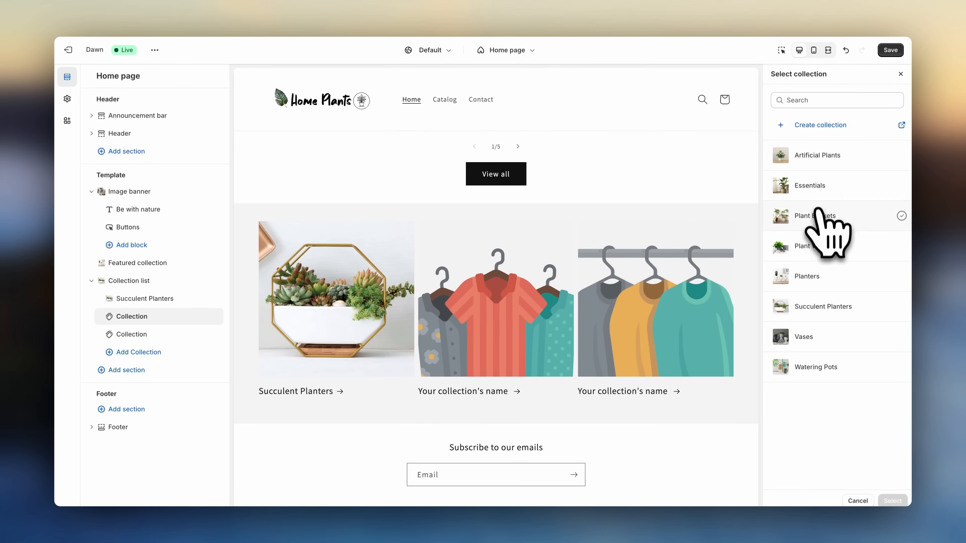
pyautogui.click(818, 216)
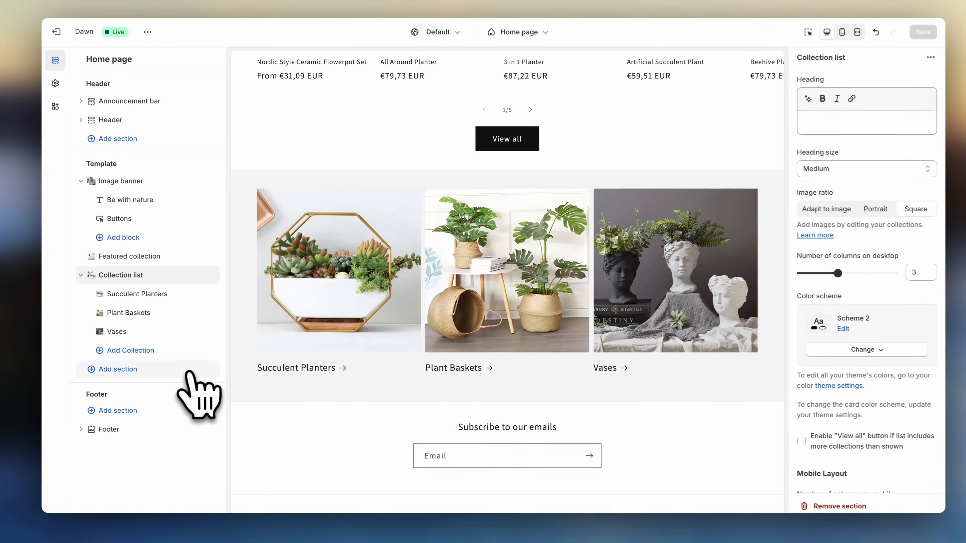
# - Add a Featured collection section below the collection list and set its heading to Essentials
pyautogui.click(189, 373)
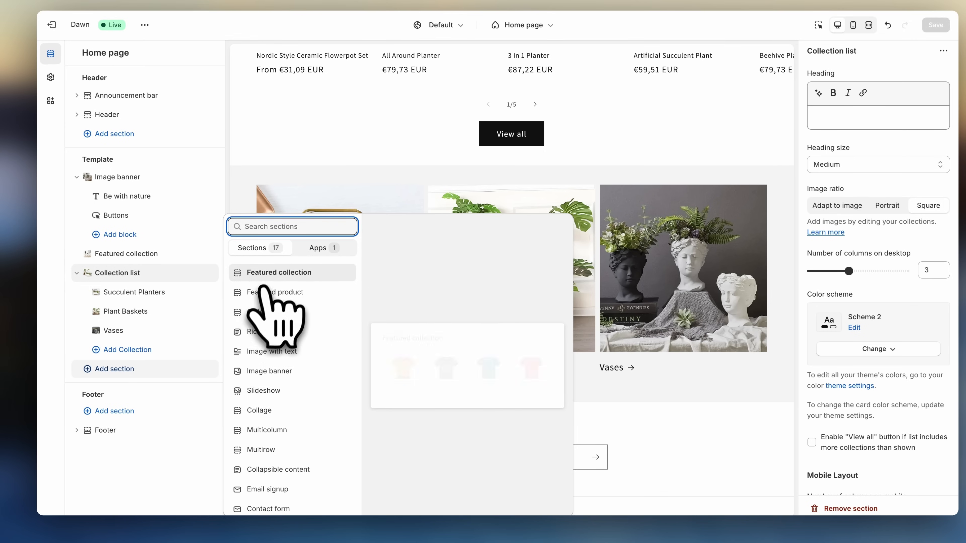
pyautogui.click(270, 273)
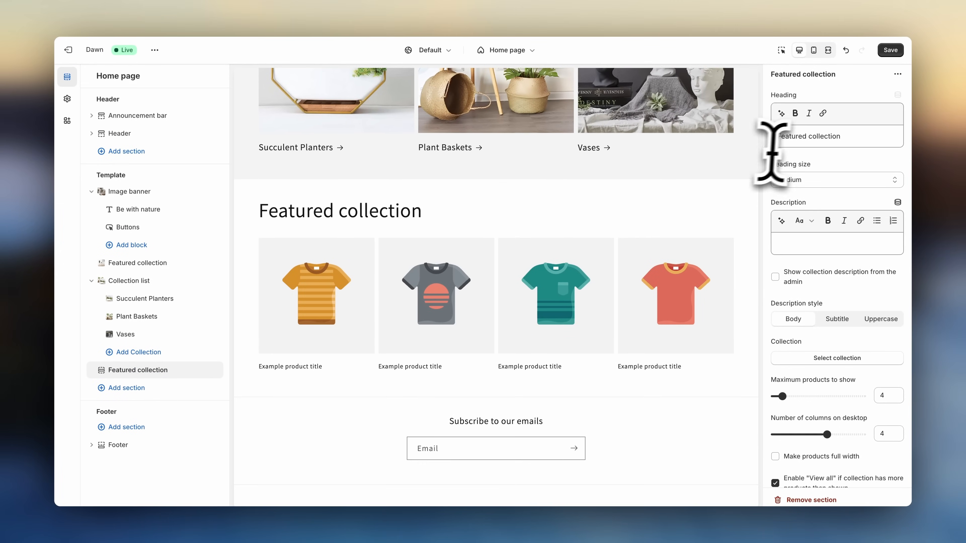
pyautogui.moveTo(841, 137); pyautogui.dragTo(785, 137)
pyautogui.press('BackSpace')
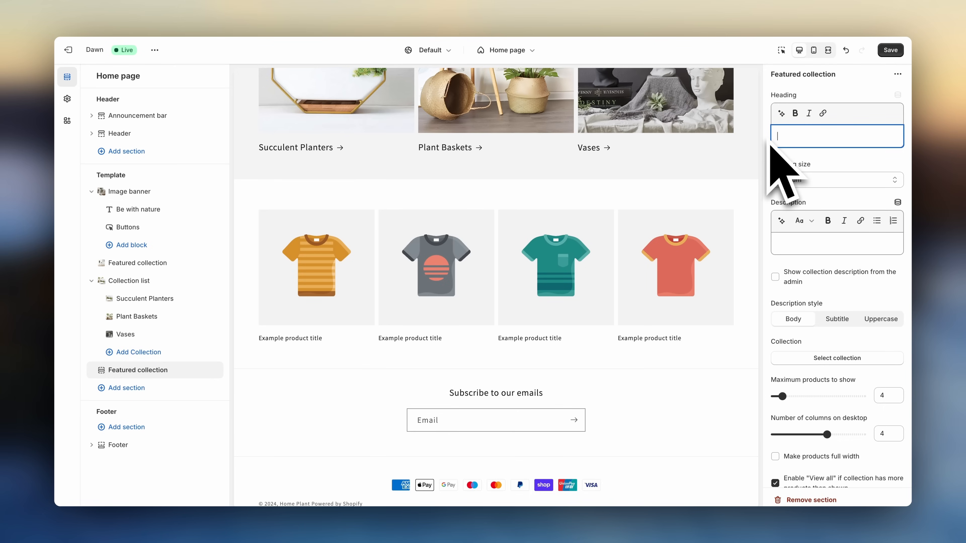
pyautogui.write('Essentials')
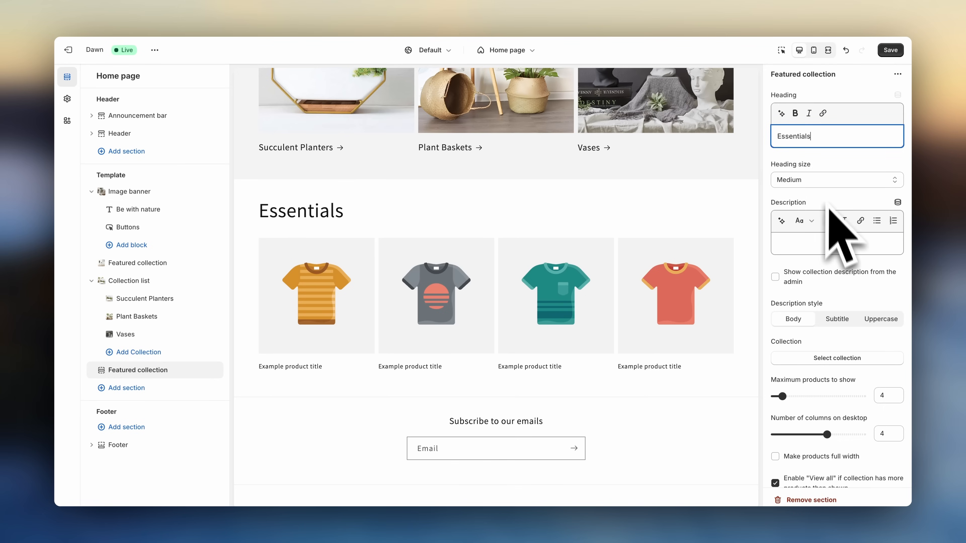
# - Link the new featured collection to the Essentials collection, turn off its View all button, and save the theme
pyautogui.click(837, 358)
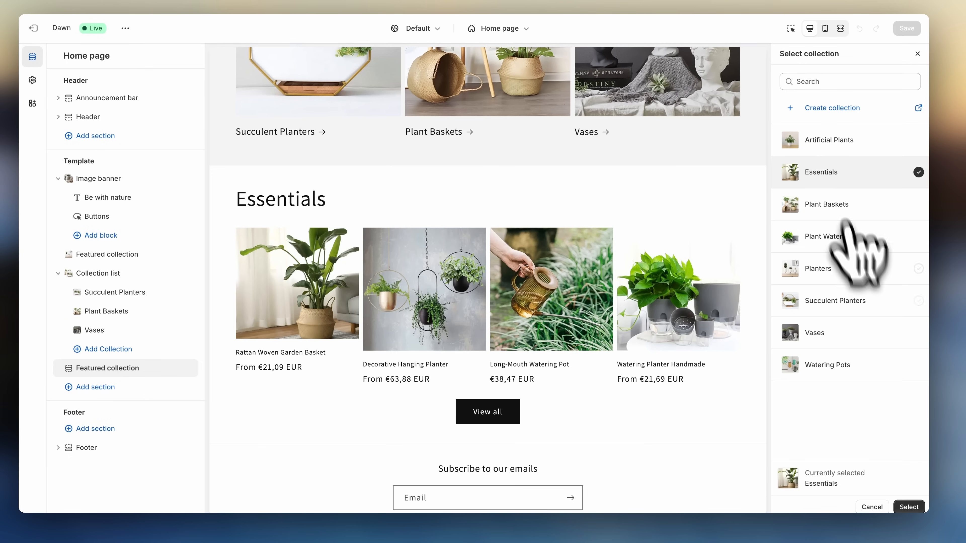
pyautogui.click(909, 509)
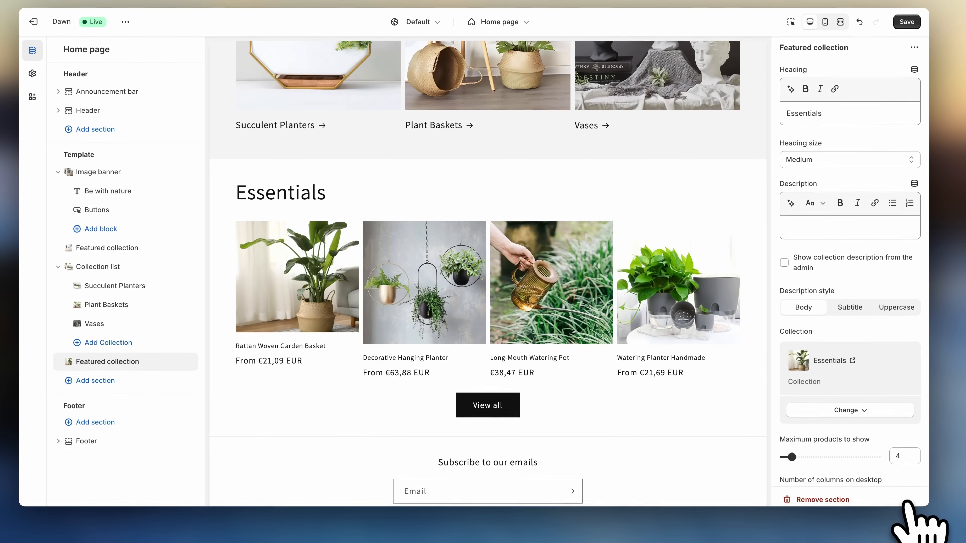
pyautogui.scroll(-2, 905, 499)
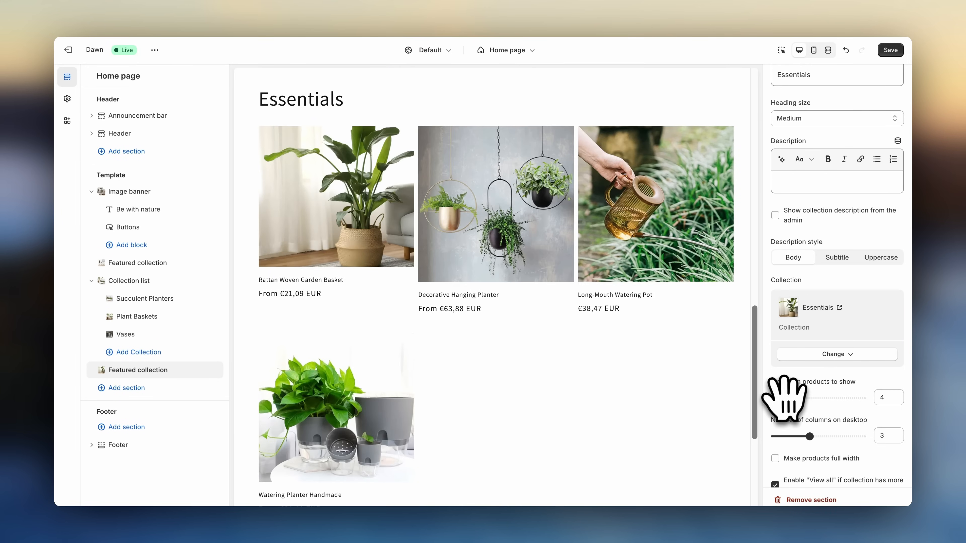
pyautogui.scroll(-1, 784, 419)
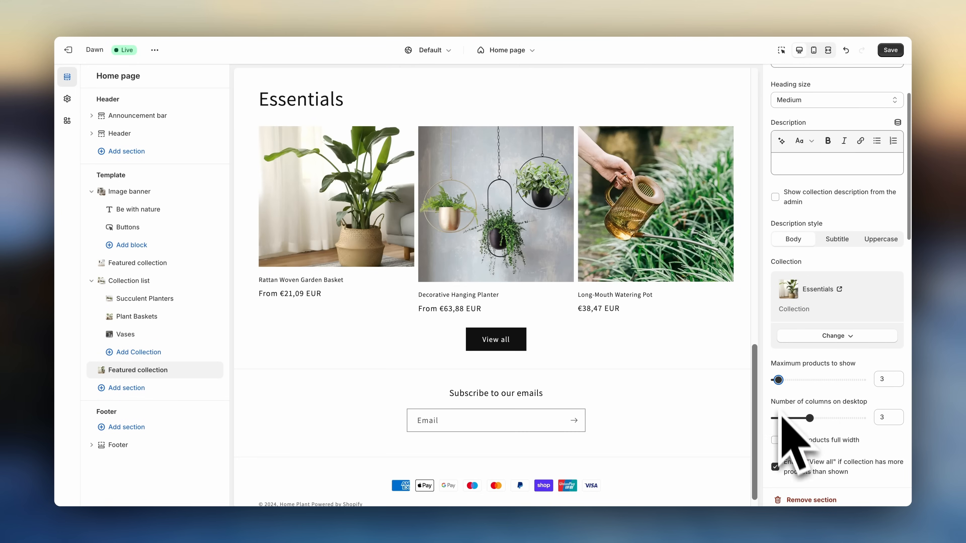
pyautogui.click(775, 466)
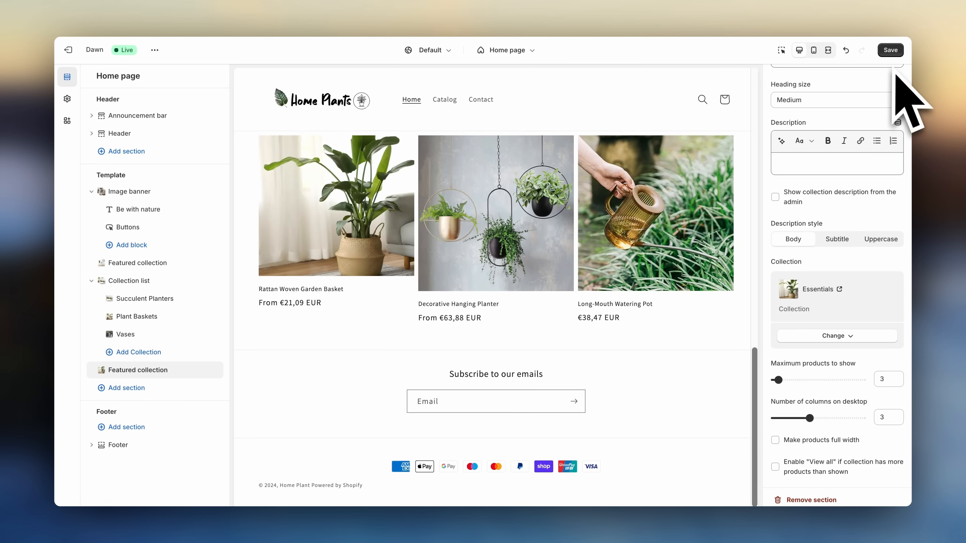
pyautogui.click(890, 50)
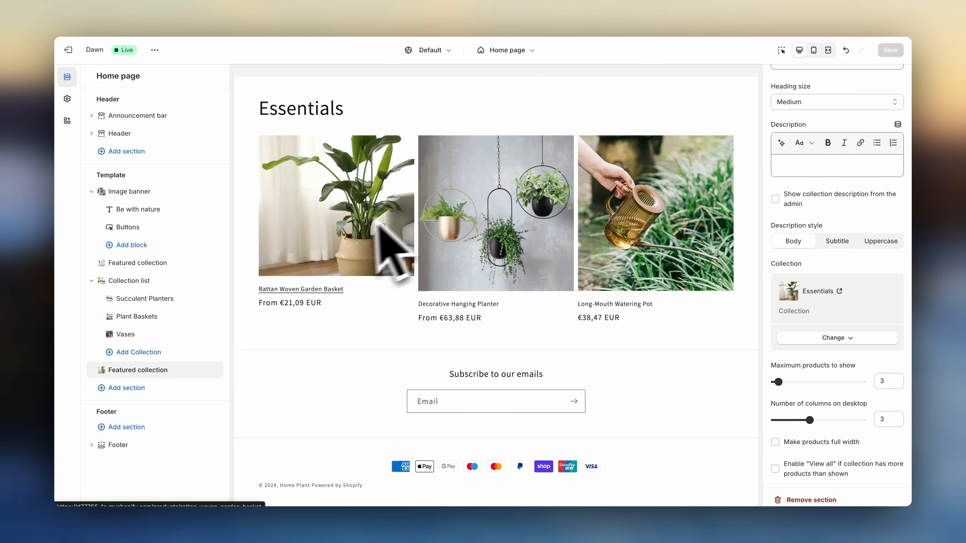
# - Add a Featured product section and set its product to Sophisticated Glass Vase for Plant
pyautogui.click(190, 388)
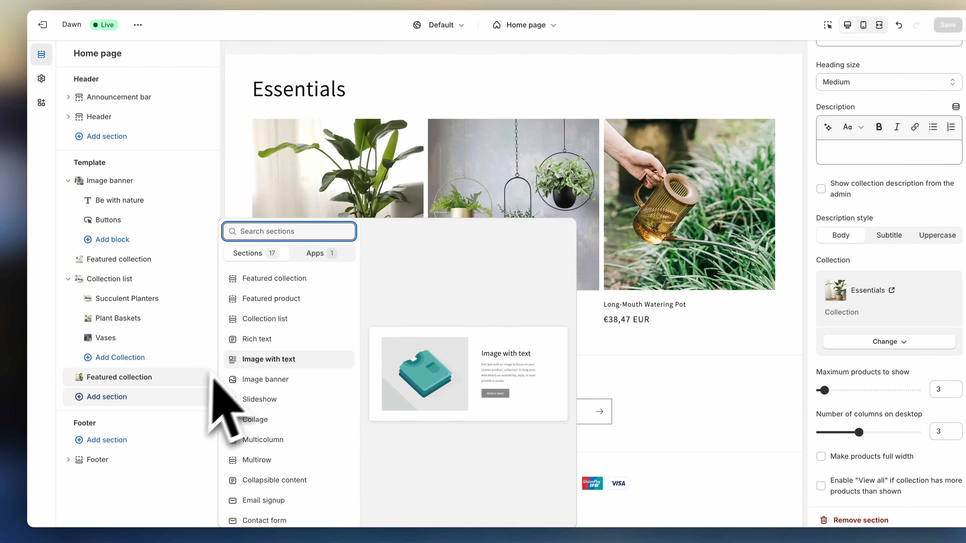
pyautogui.click(268, 299)
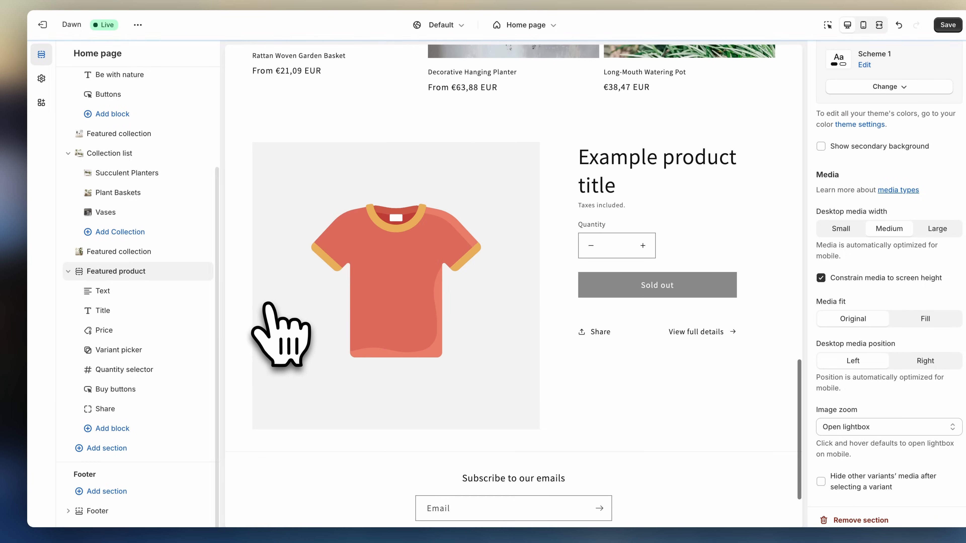
pyautogui.scroll(3, 787, 129)
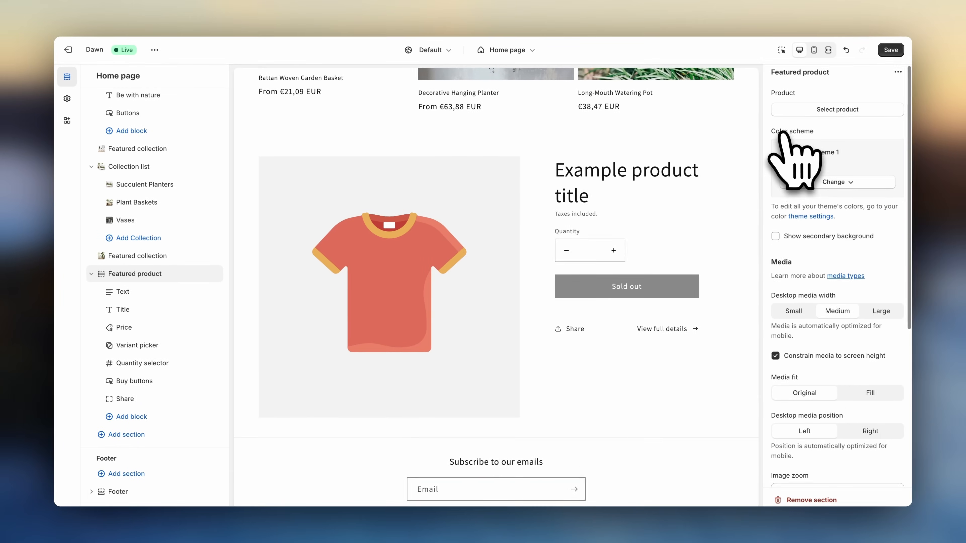
pyautogui.click(795, 114)
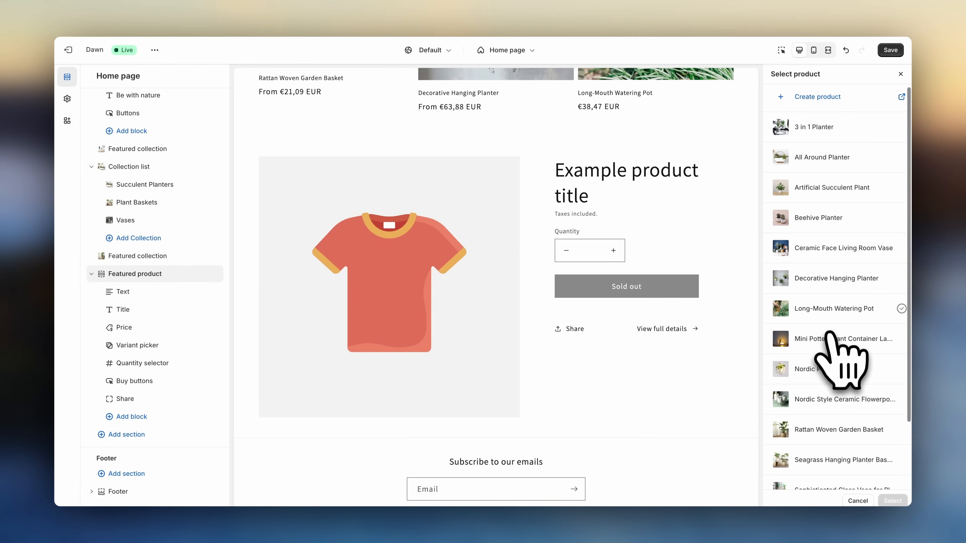
pyautogui.scroll(-3, 832, 342)
pyautogui.click(836, 403)
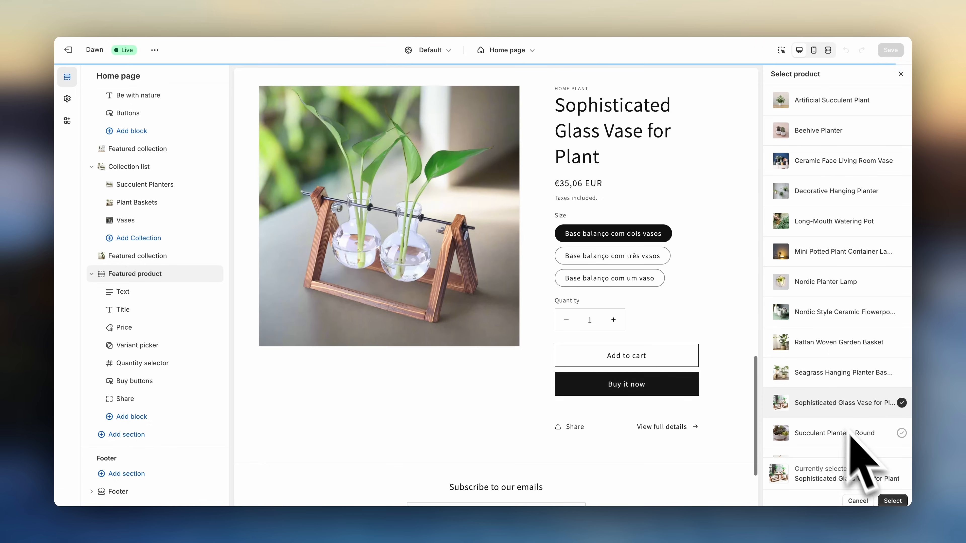
pyautogui.click(892, 501)
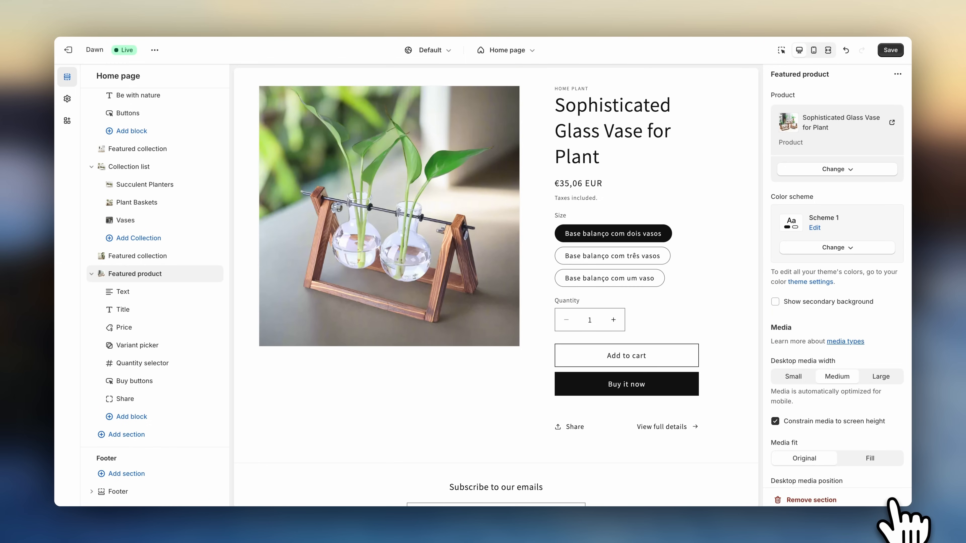
# - Set the featured product's color scheme to Scheme 2 and its desktop media width to Small, then save
pyautogui.click(833, 248)
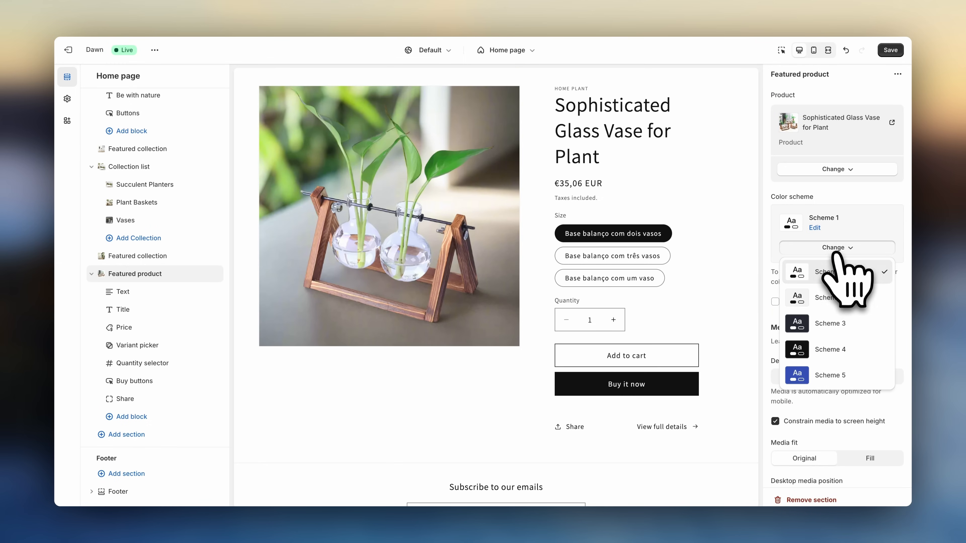
pyautogui.click(833, 297)
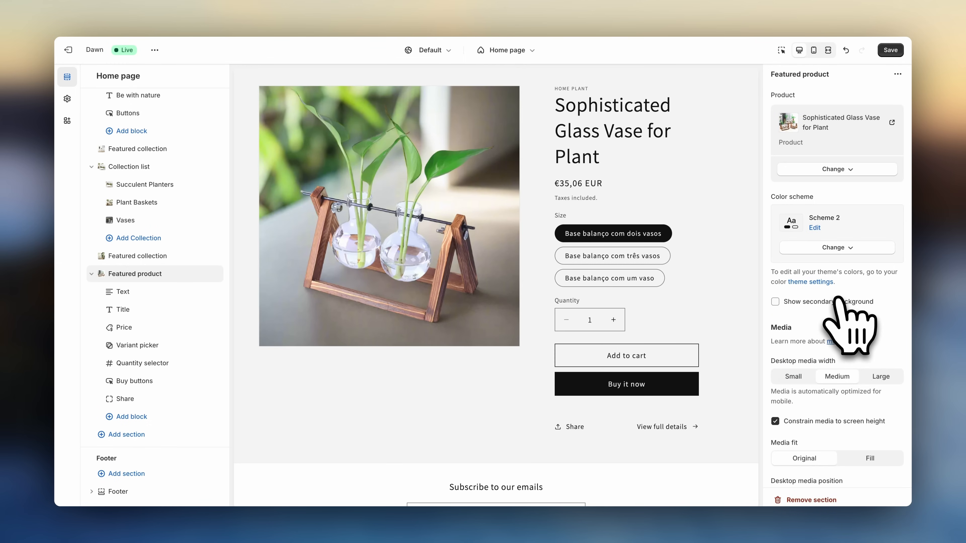
pyautogui.click(798, 377)
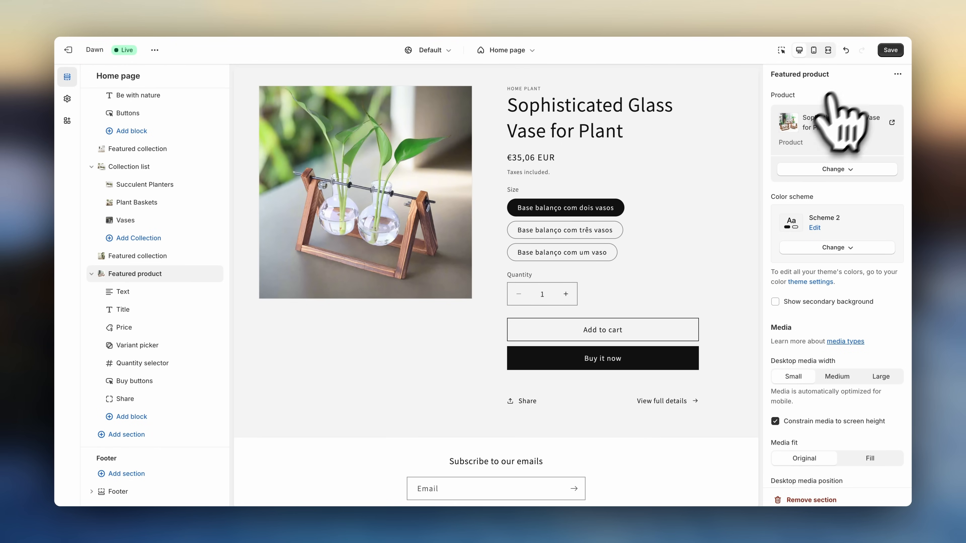
pyautogui.click(890, 50)
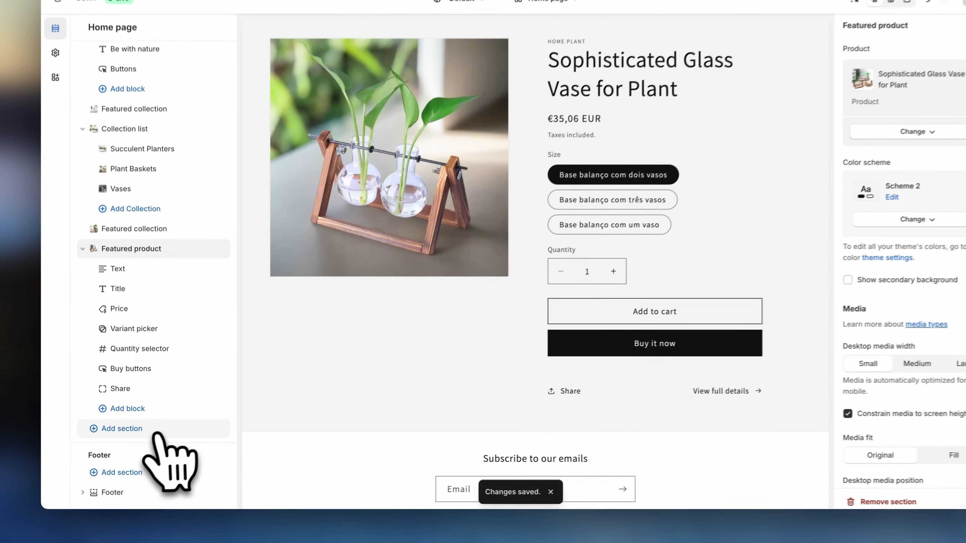
# - Add another Collection list section below the featured product
pyautogui.click(129, 434)
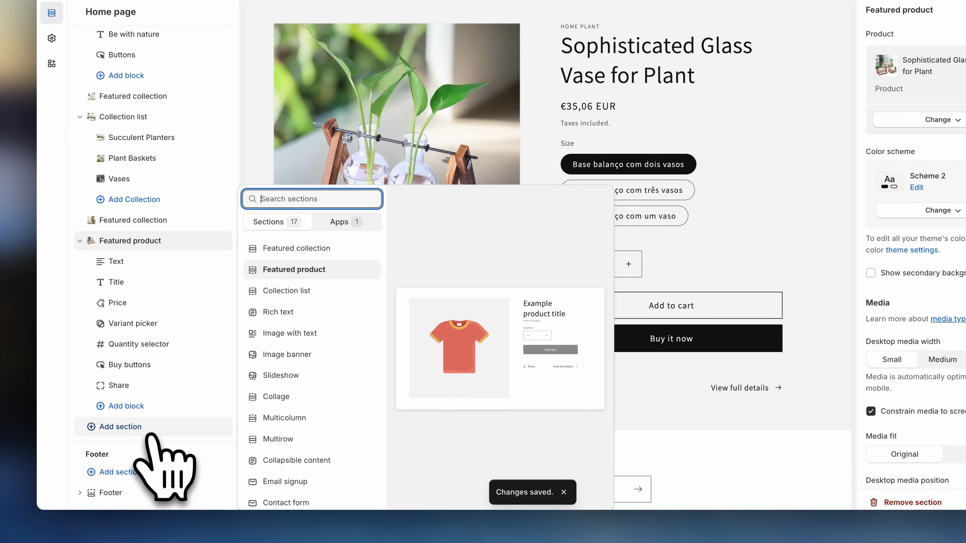
pyautogui.click(295, 290)
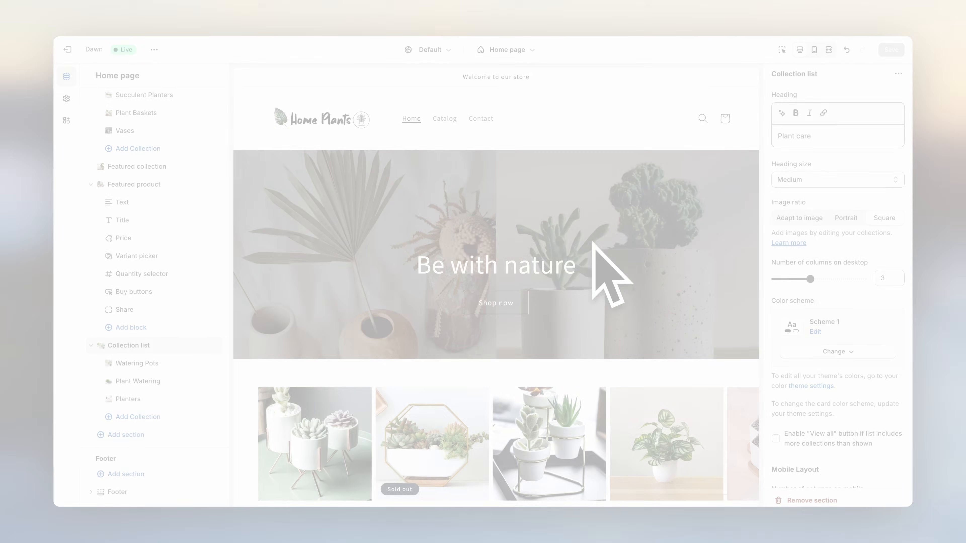
pyautogui.scroll(-10, 609, 274)
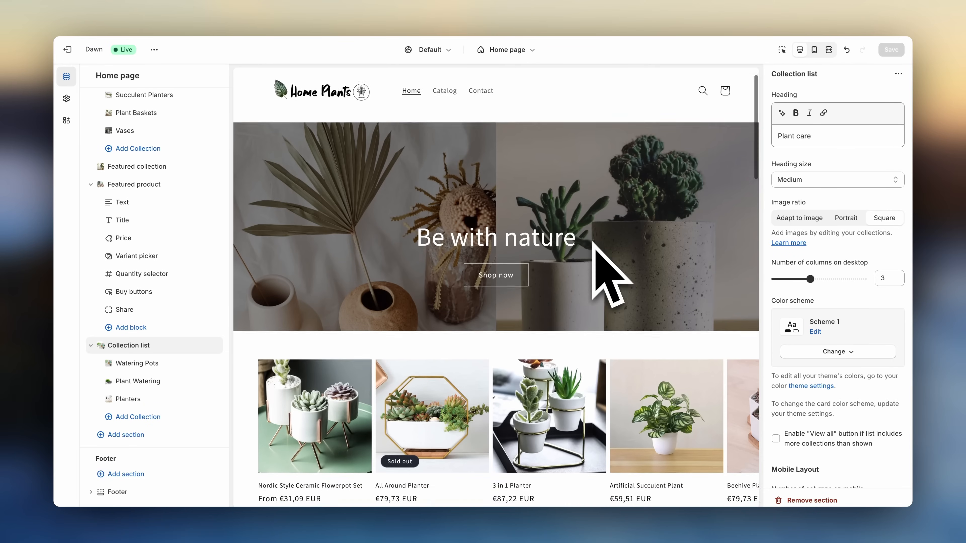
pyautogui.scroll(-10, 592, 243)
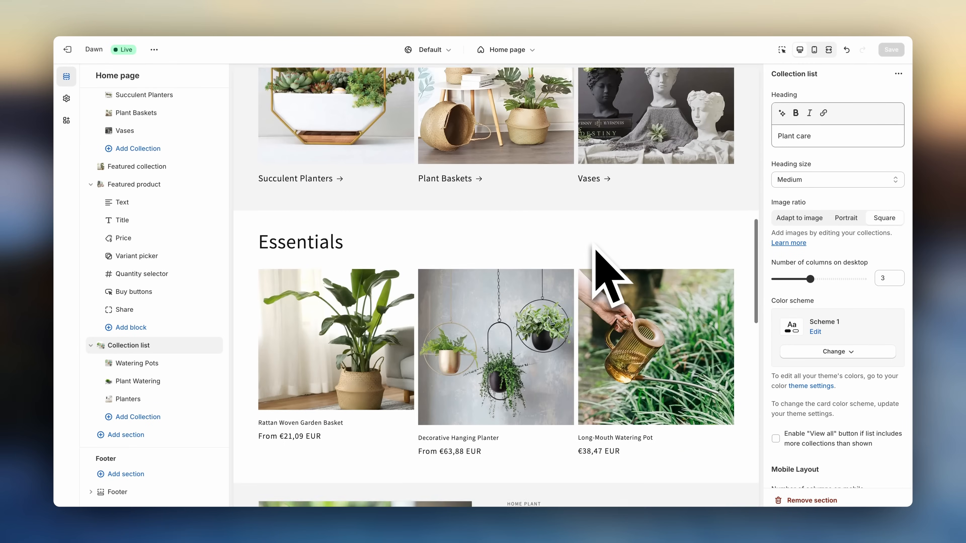
pyautogui.scroll(-7, 595, 246)
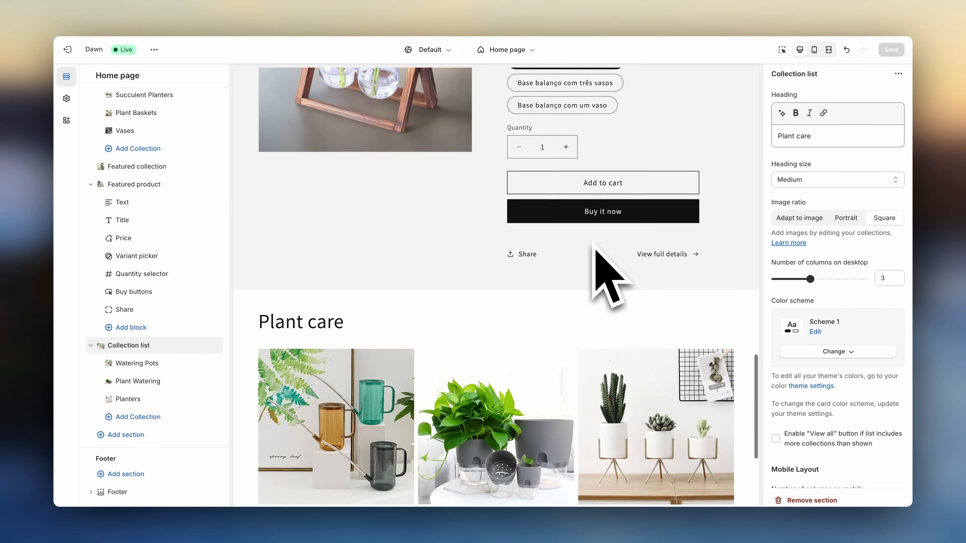
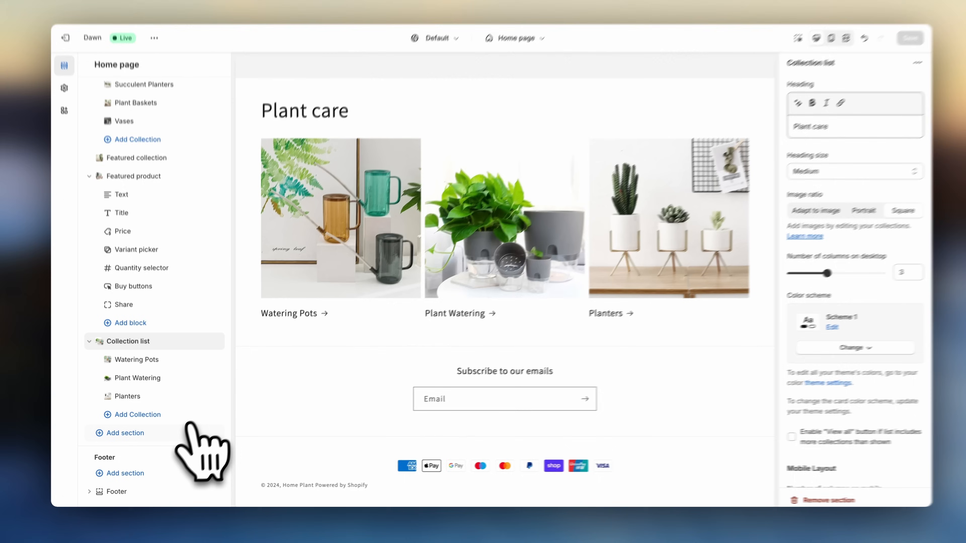
# - Add an Image banner section and set its first image to Banner_5 and its second image to Banner_3
pyautogui.click(168, 436)
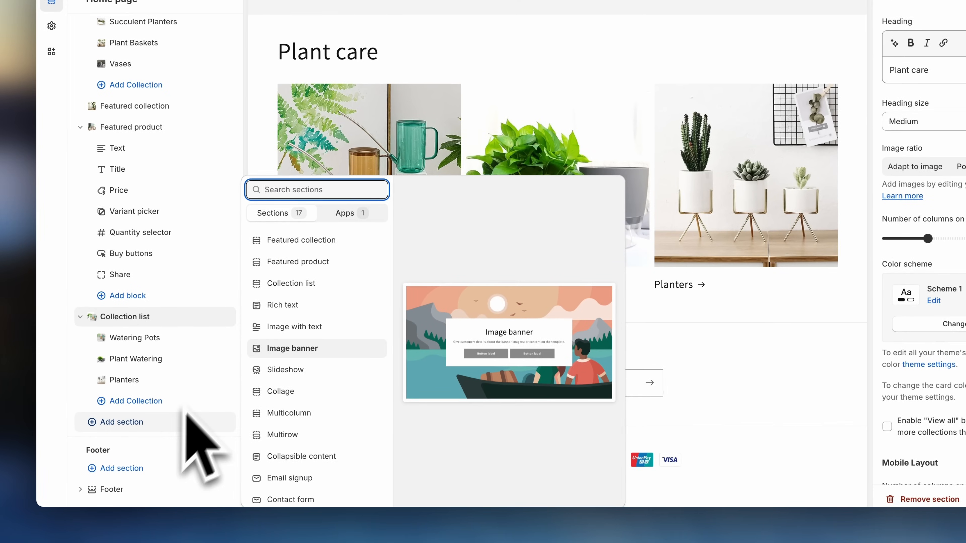
pyautogui.click(289, 348)
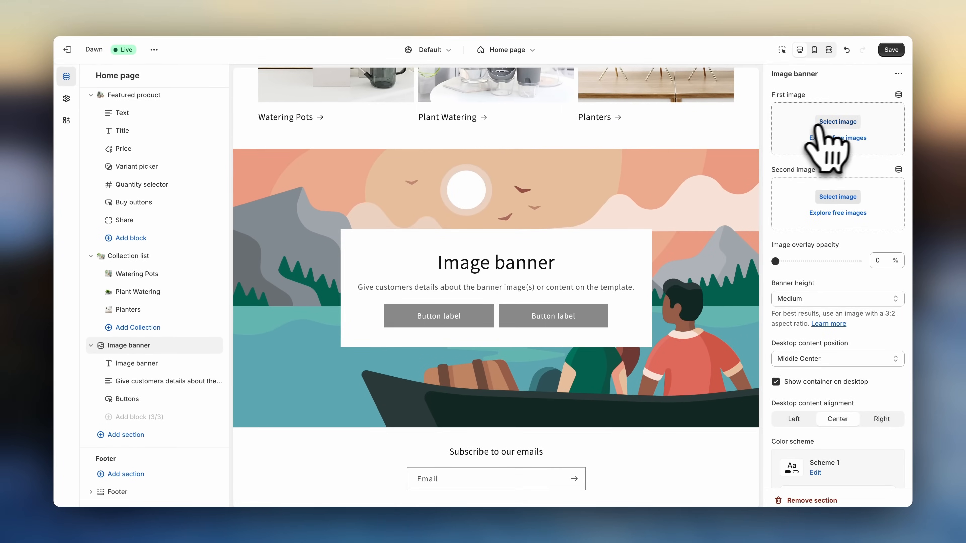
pyautogui.click(838, 121)
pyautogui.click(456, 253)
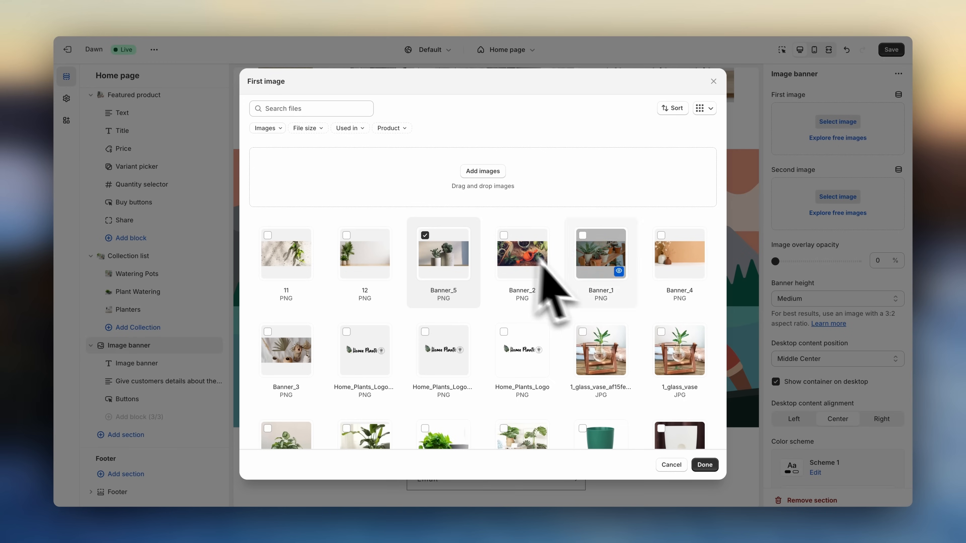
pyautogui.click(704, 464)
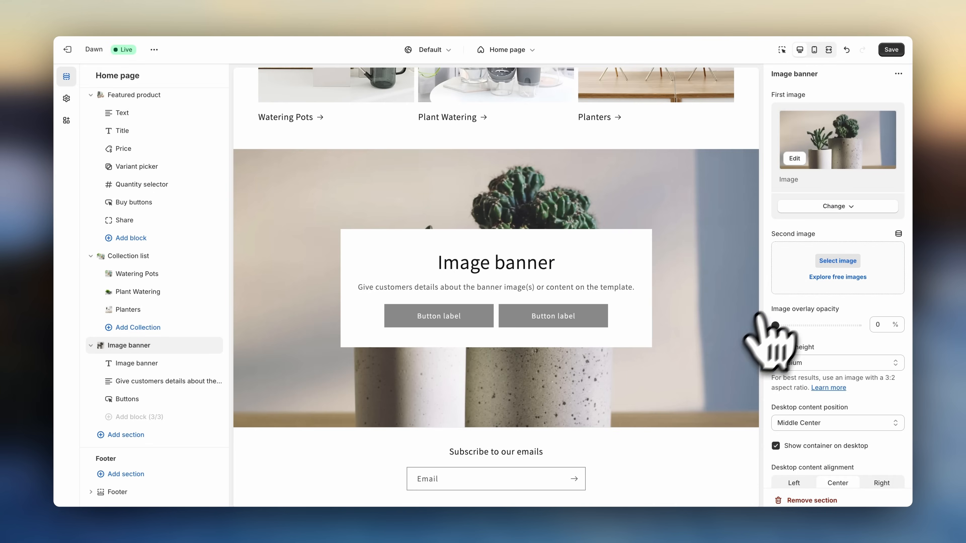
pyautogui.click(838, 261)
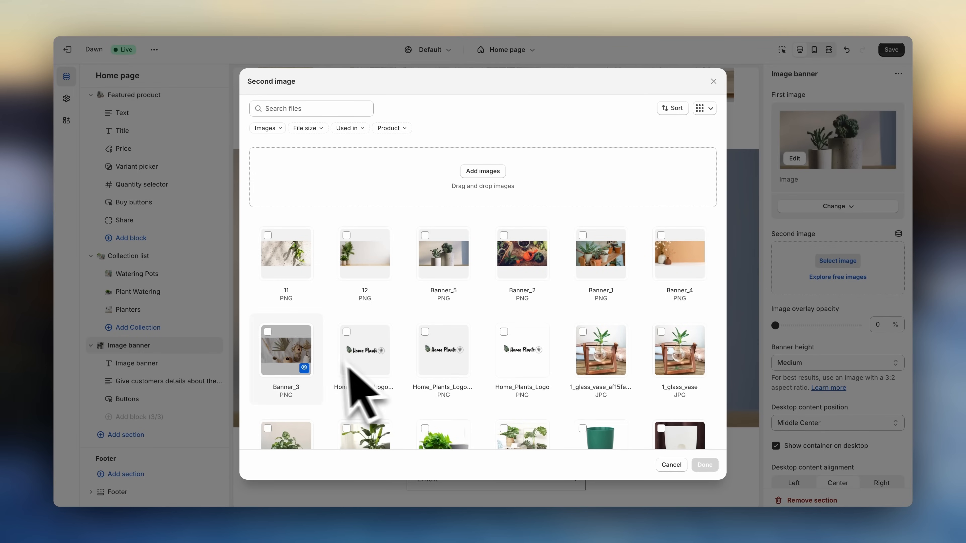
pyautogui.click(310, 355)
pyautogui.click(705, 465)
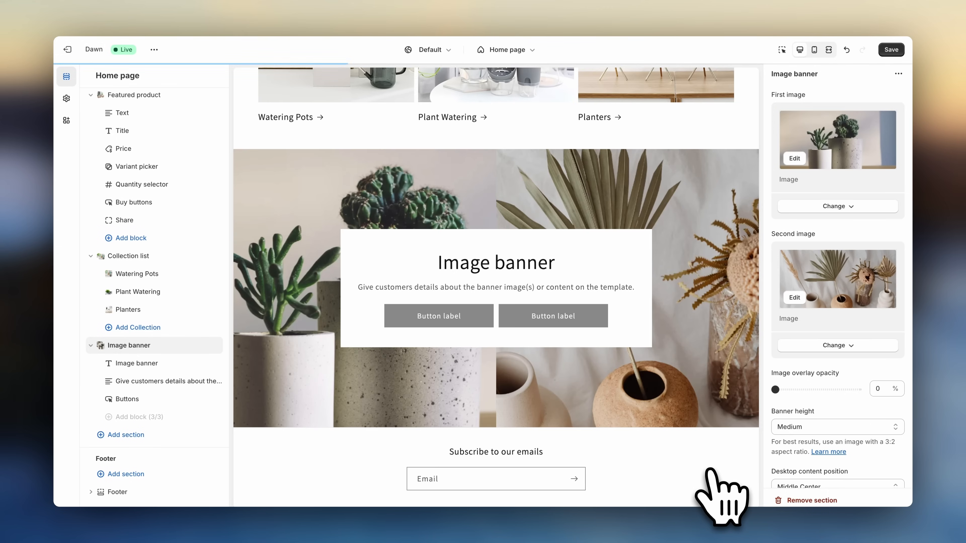
# - Turn off the image banner's Show container on desktop option
pyautogui.scroll(-4, 805, 419)
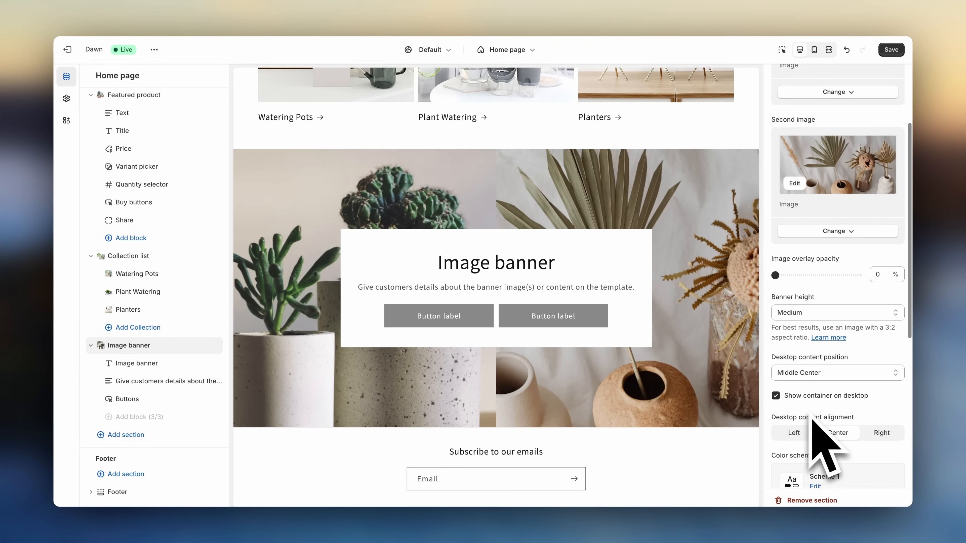
pyautogui.click(776, 377)
pyautogui.scroll(-6, 783, 395)
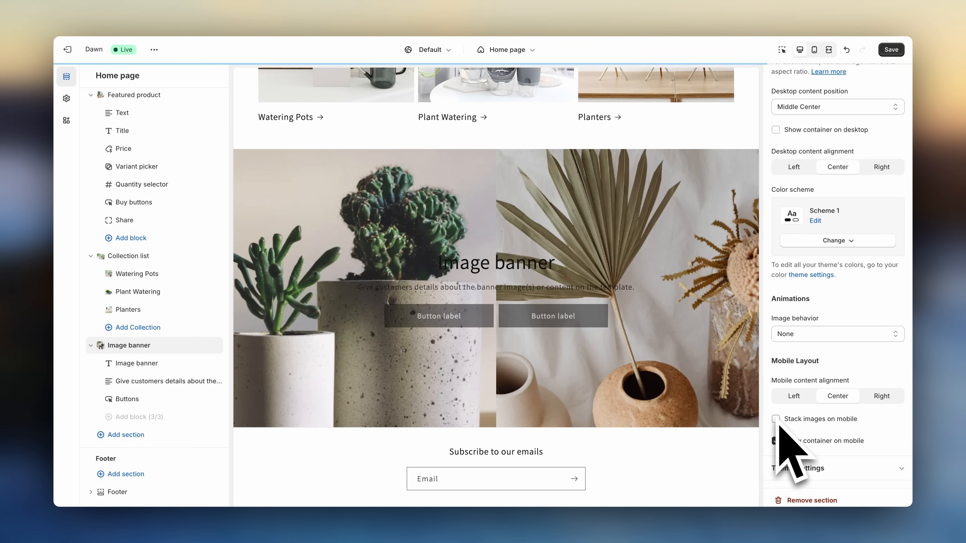
pyautogui.scroll(6, 818, 335)
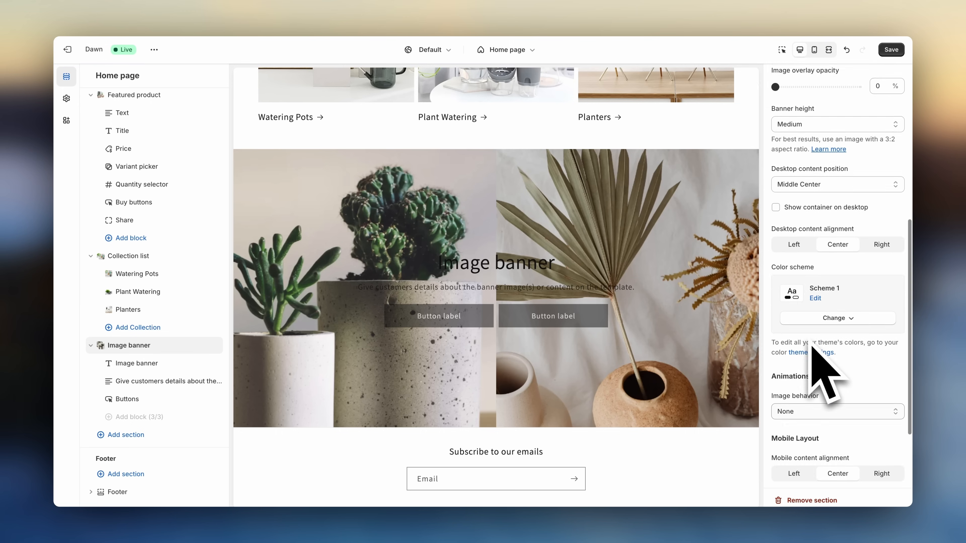
# - Set the image banner's height to Small and its image overlay opacity to 10%
pyautogui.click(817, 241)
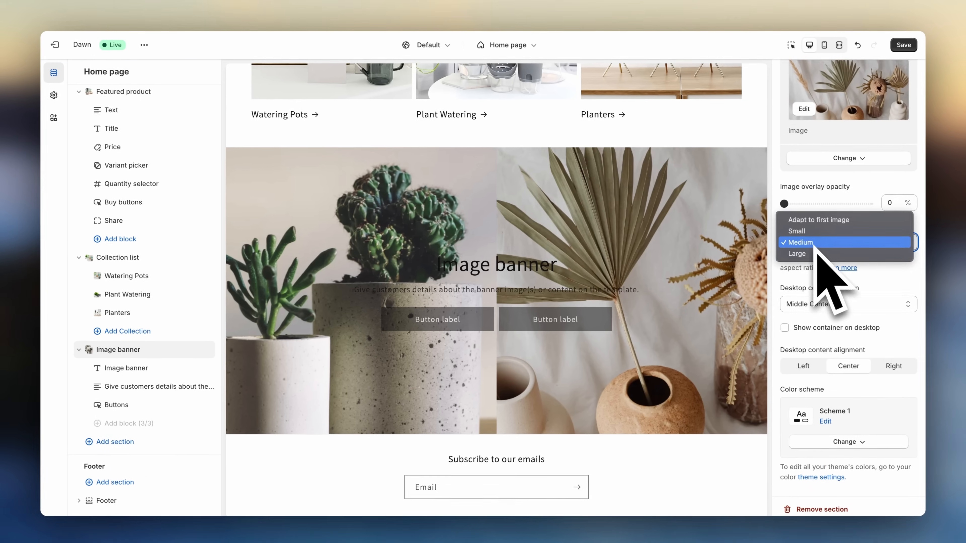
pyautogui.click(814, 230)
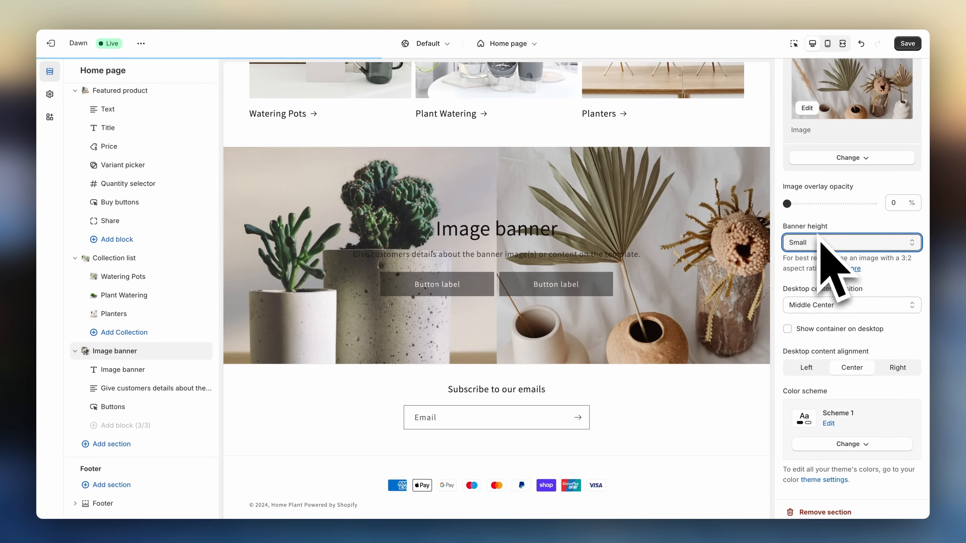
pyautogui.moveTo(787, 204); pyautogui.dragTo(795, 204)
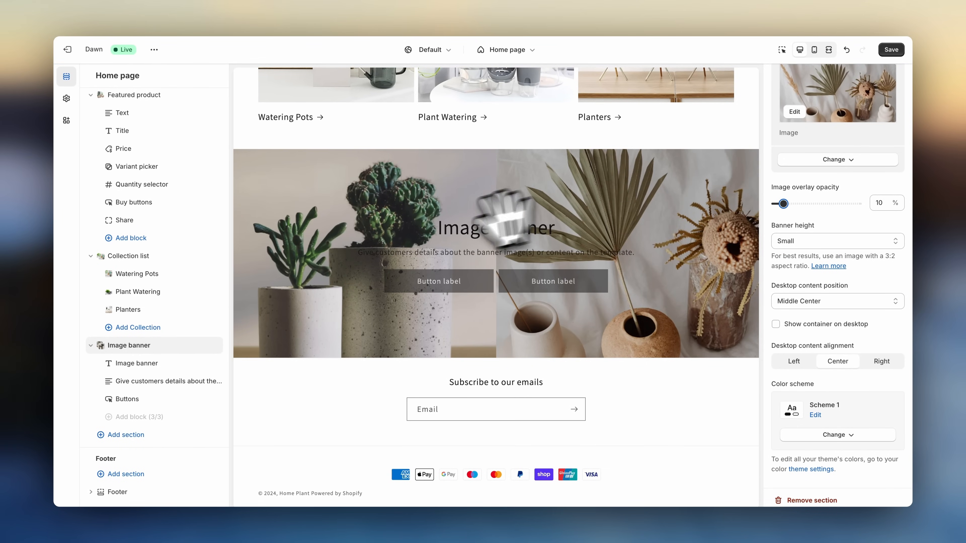
# - Delete the image banner's heading, text and buttons blocks
pyautogui.click(203, 364)
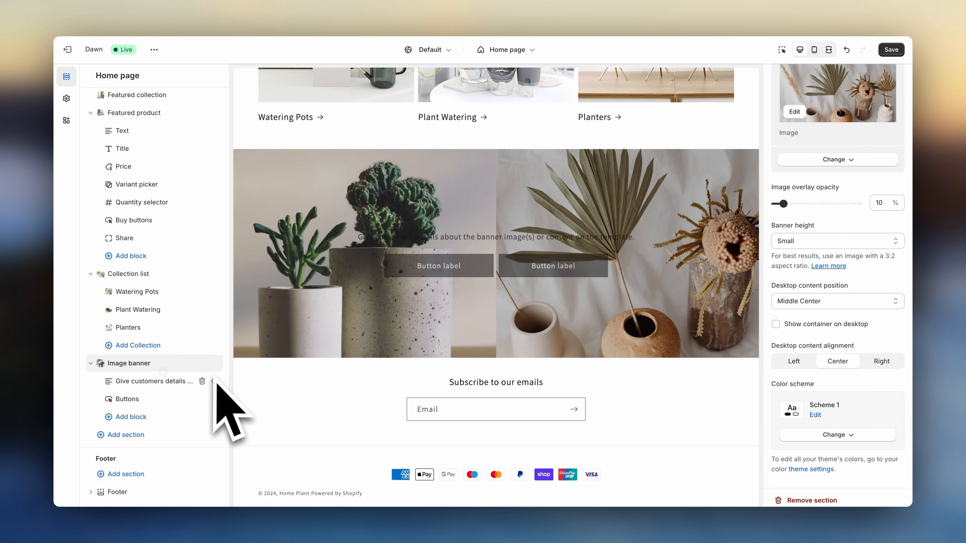
pyautogui.click(202, 381)
pyautogui.click(202, 399)
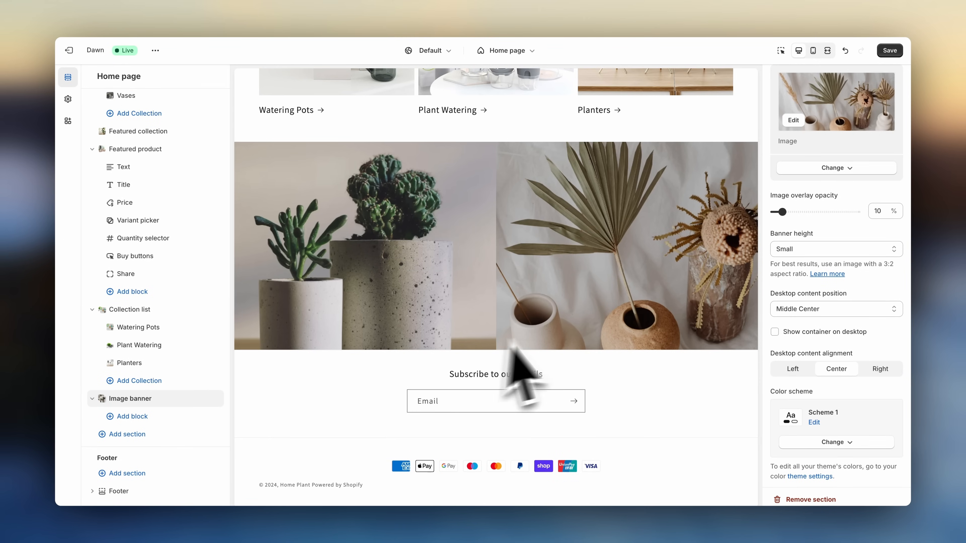
# - Set the image banner's image behavior animation to Ambient movement
pyautogui.scroll(-5, 770, 380)
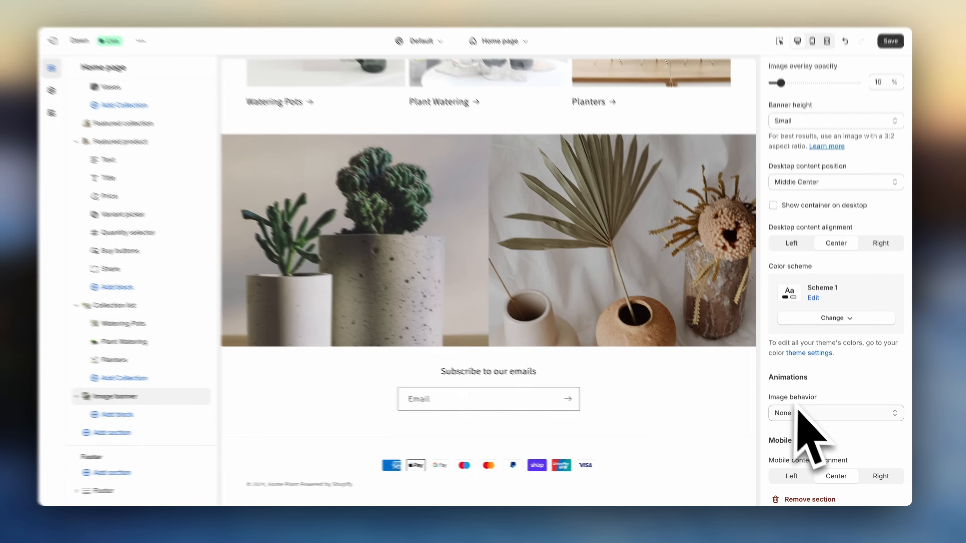
pyautogui.click(798, 411)
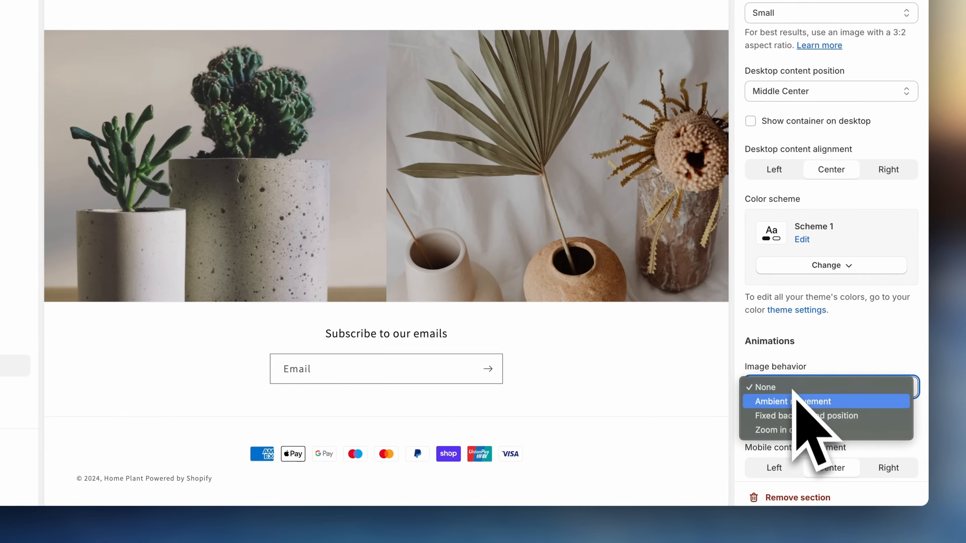
pyautogui.click(804, 420)
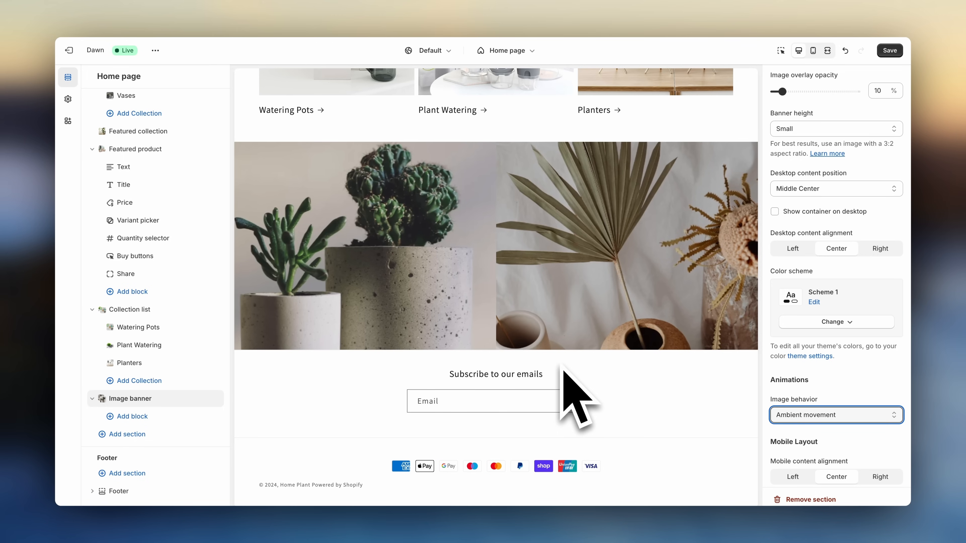
# - Add a Collapsible content section below the image banner and set its heading to "Frequently Asked Questions"
pyautogui.click(160, 438)
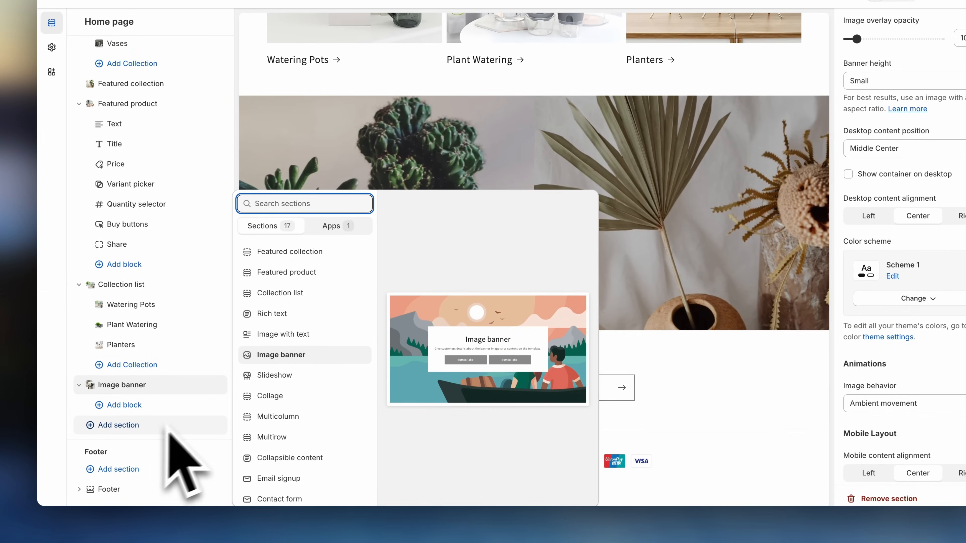
pyautogui.click(281, 457)
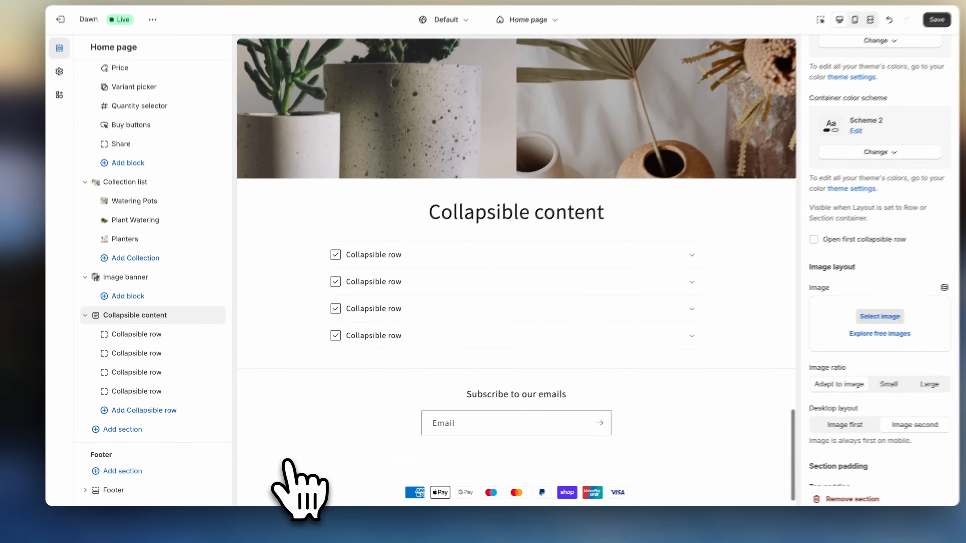
pyautogui.scroll(3, 810, 226)
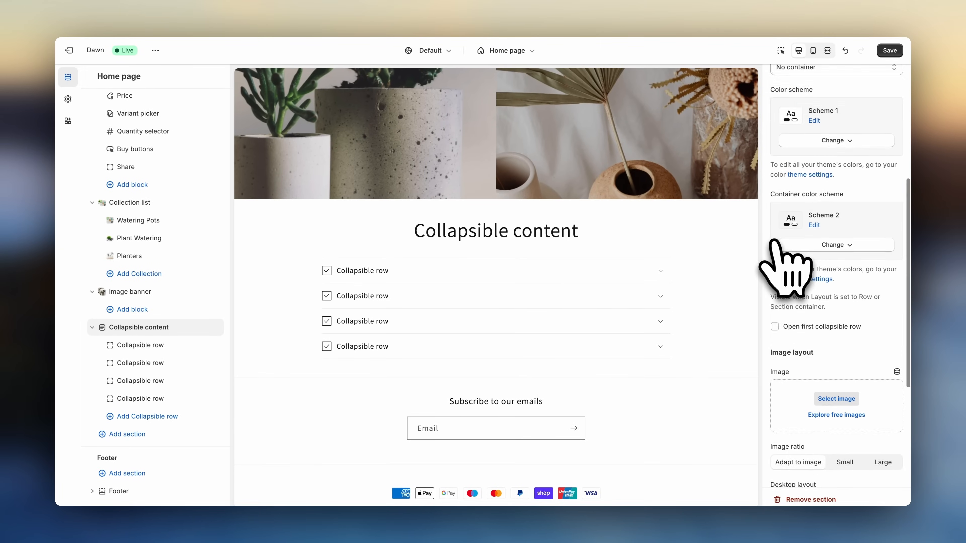
pyautogui.scroll(5, 776, 242)
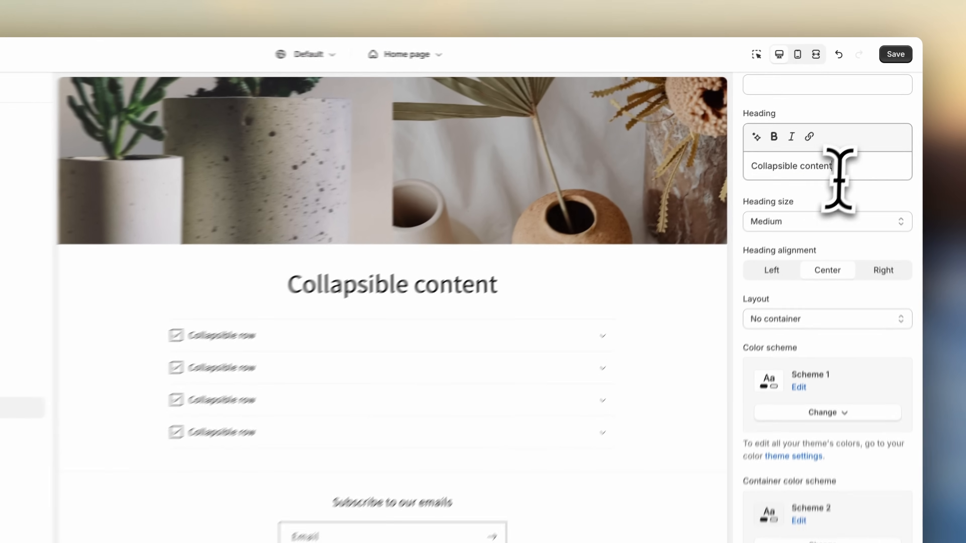
pyautogui.tripleClick(847, 134)
pyautogui.write('Freq')
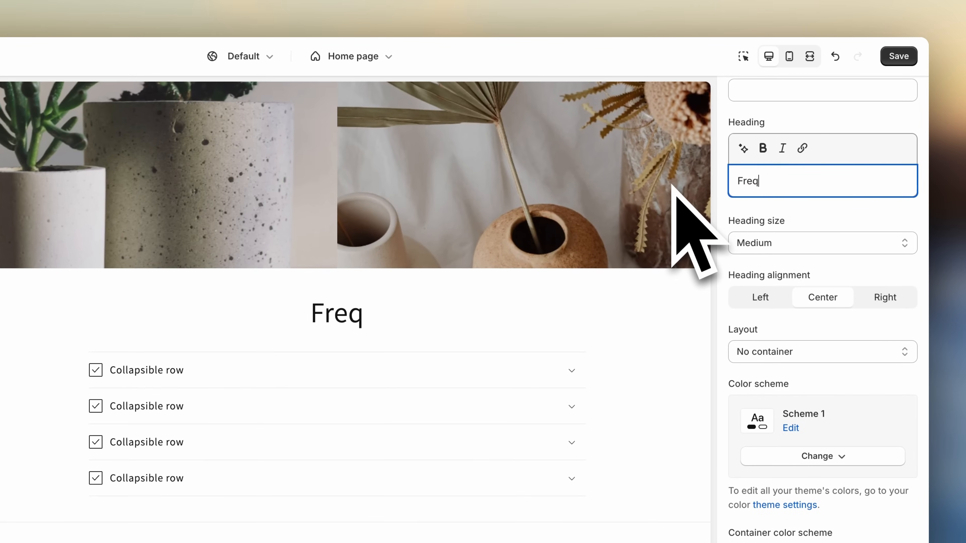
pyautogui.write('uently Asked Questi')
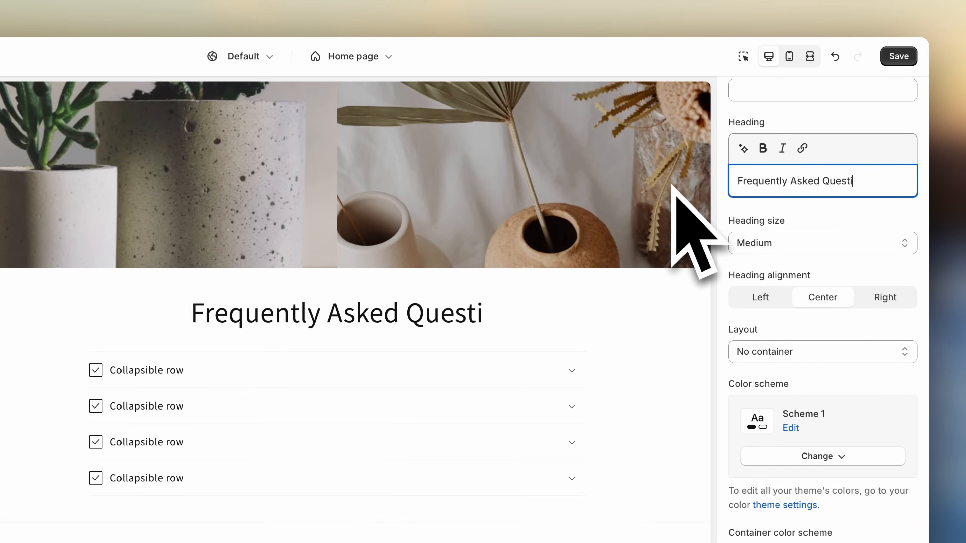
pyautogui.write('ons')
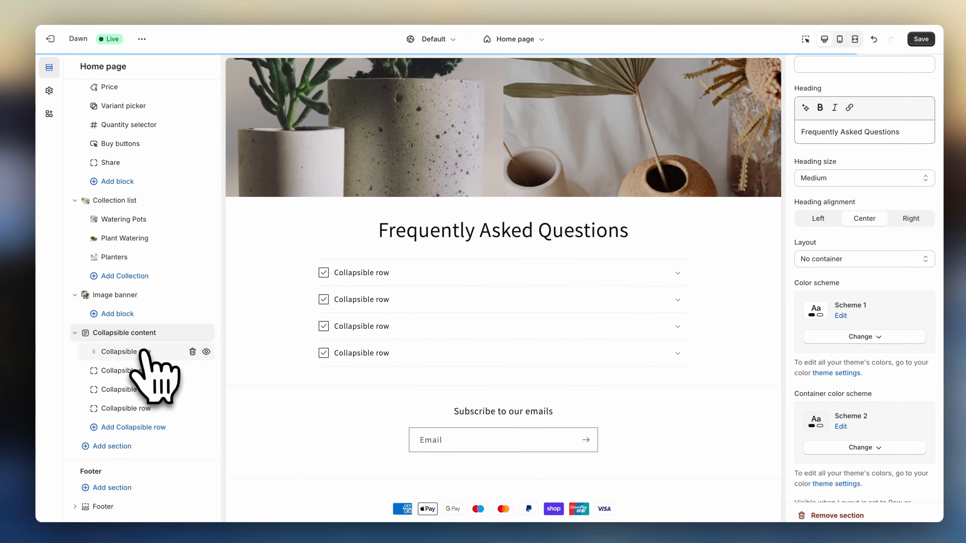
# - Set the first collapsible row's heading to "What if i want to return a product?" and its content to "No problem! We offer a 30-day money back guarantee."
pyautogui.click(140, 345)
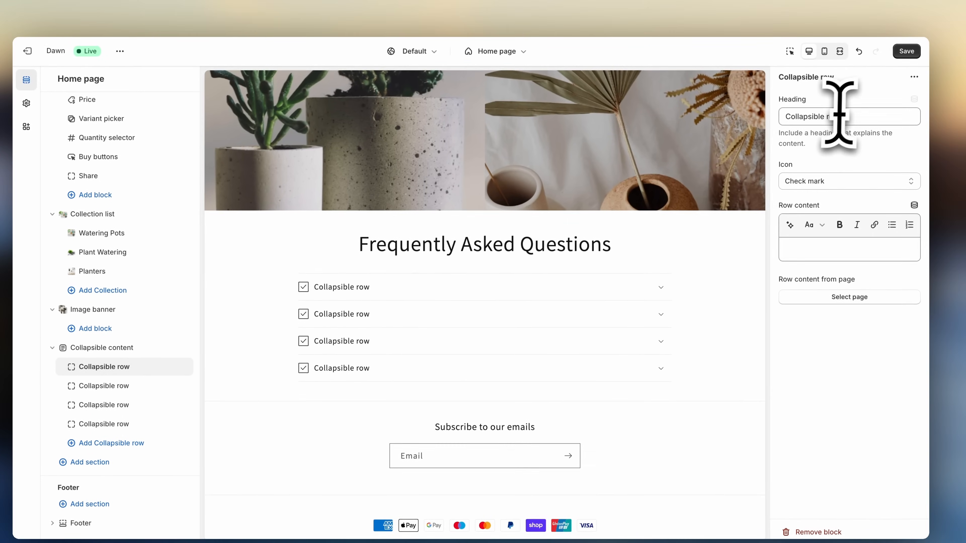
pyautogui.moveTo(860, 104); pyautogui.dragTo(848, 104)
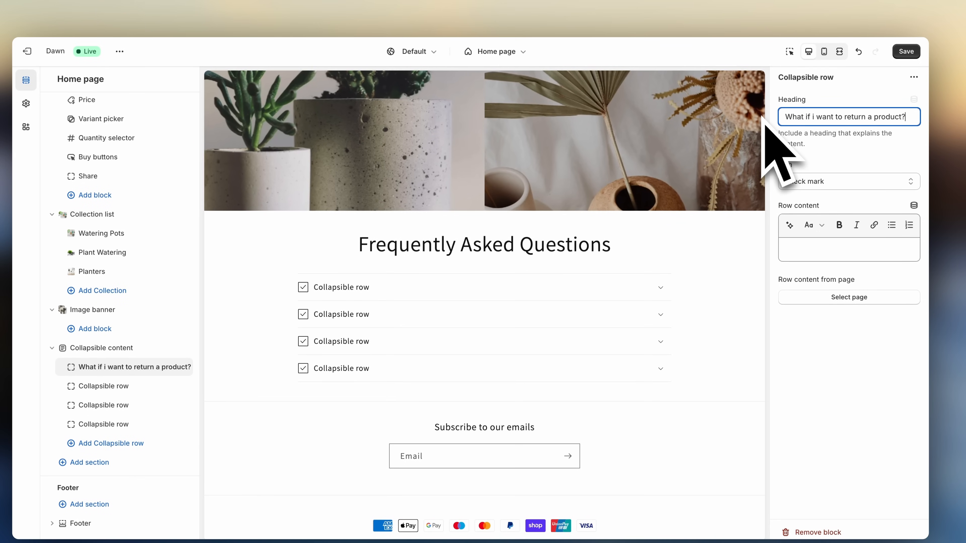
pyautogui.click(768, 122)
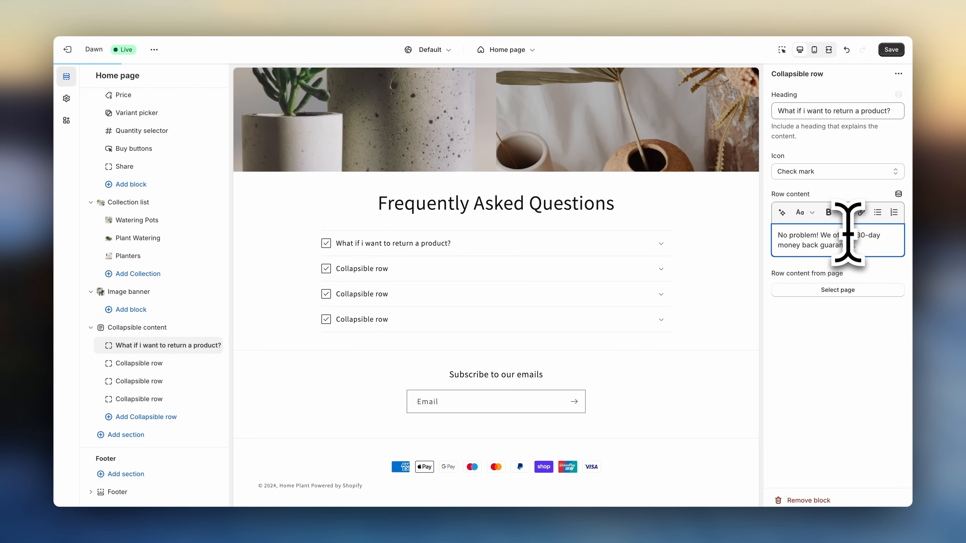
# - Set the first collapsible row's icon to Return and toggle the row open and closed in the preview
pyautogui.click(842, 176)
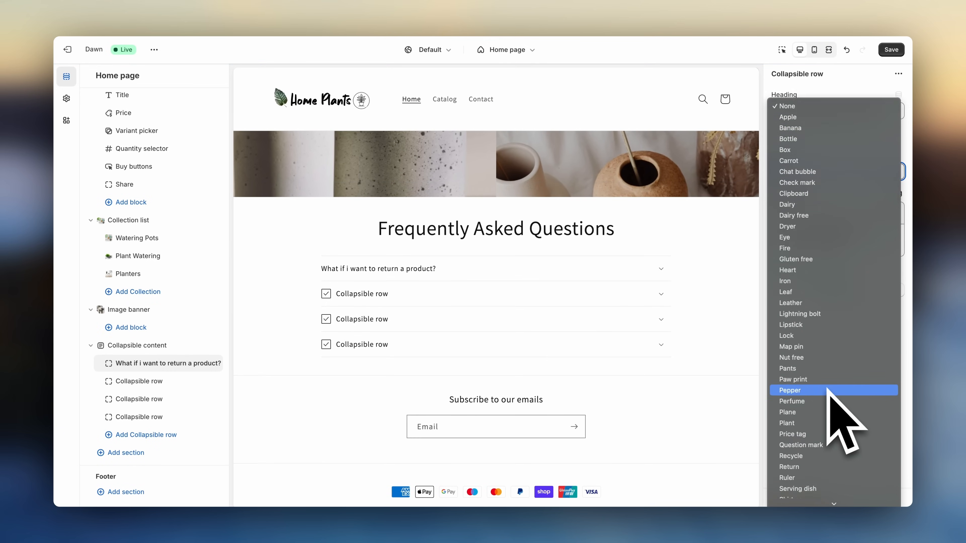
pyautogui.click(810, 443)
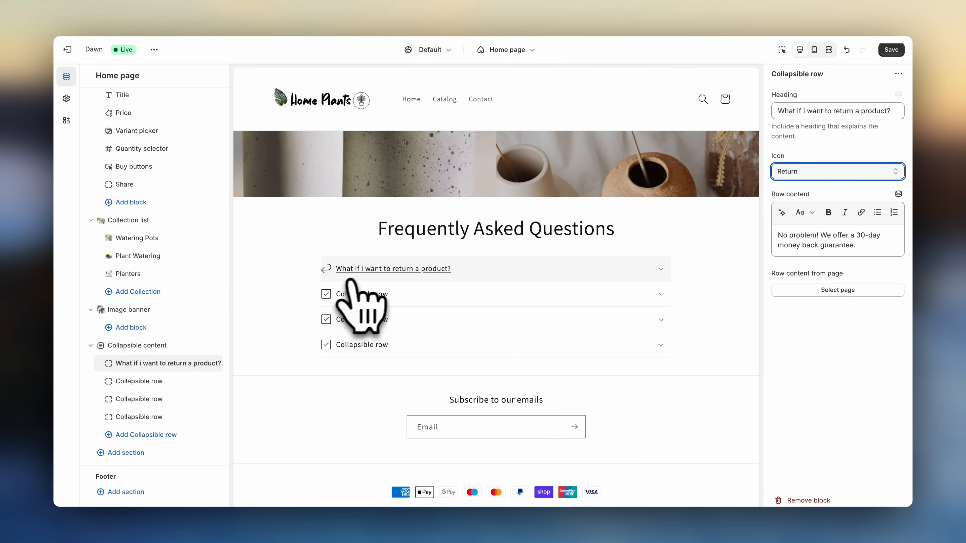
pyautogui.click(363, 277)
pyautogui.click(365, 277)
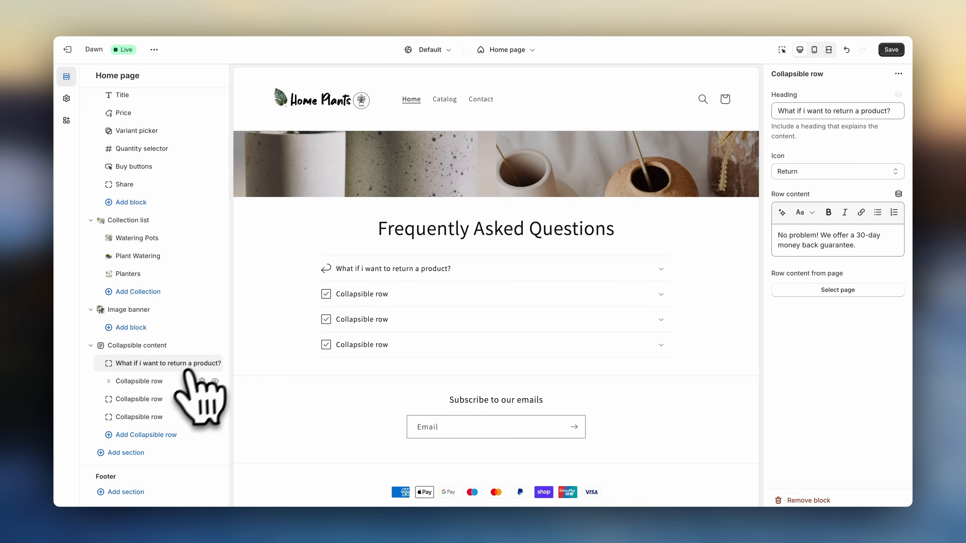
# - Fill the remaining rows with headings "Do you ship worldwide?", "How long does shipping take?" and "I've got questions about a product. How can i get in touch?"
pyautogui.click(168, 382)
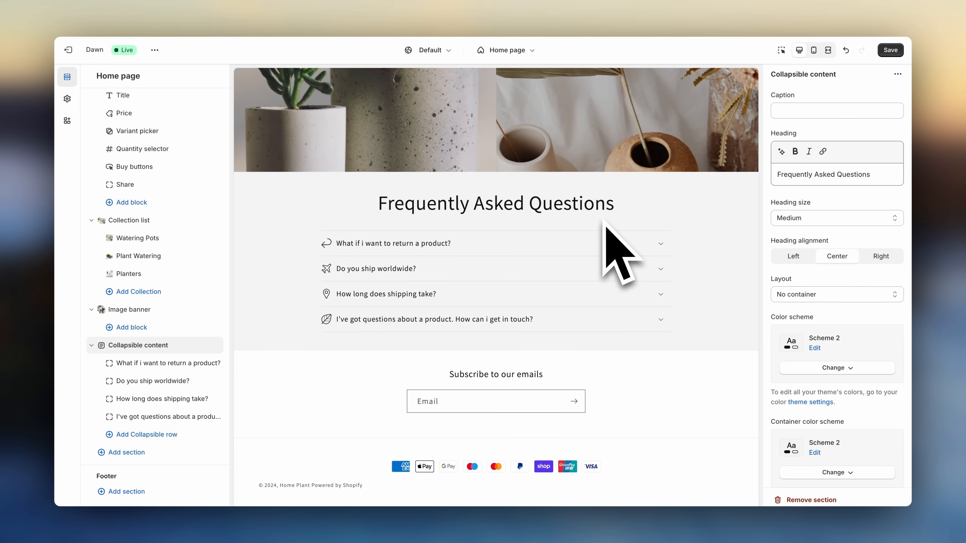
pyautogui.scroll(10, 714, 228)
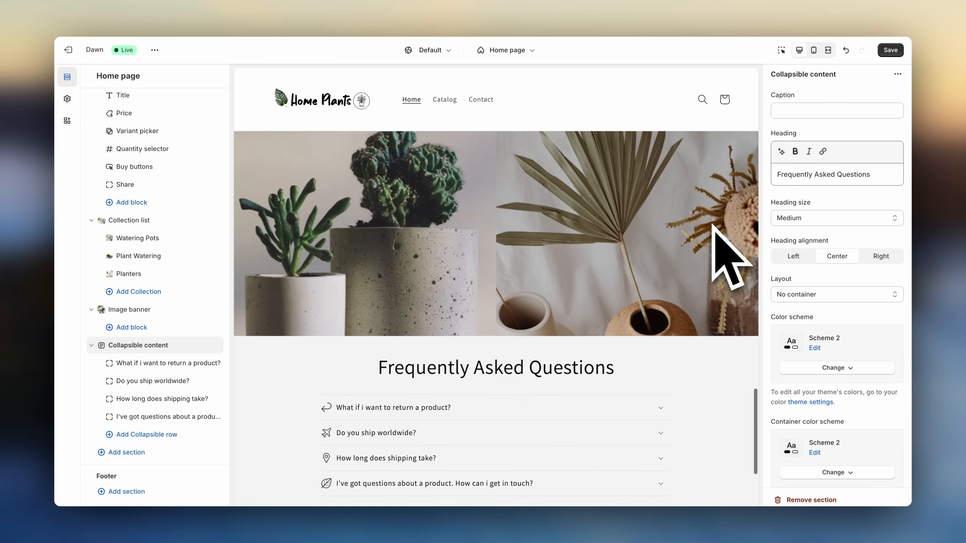
pyautogui.scroll(-8, 714, 228)
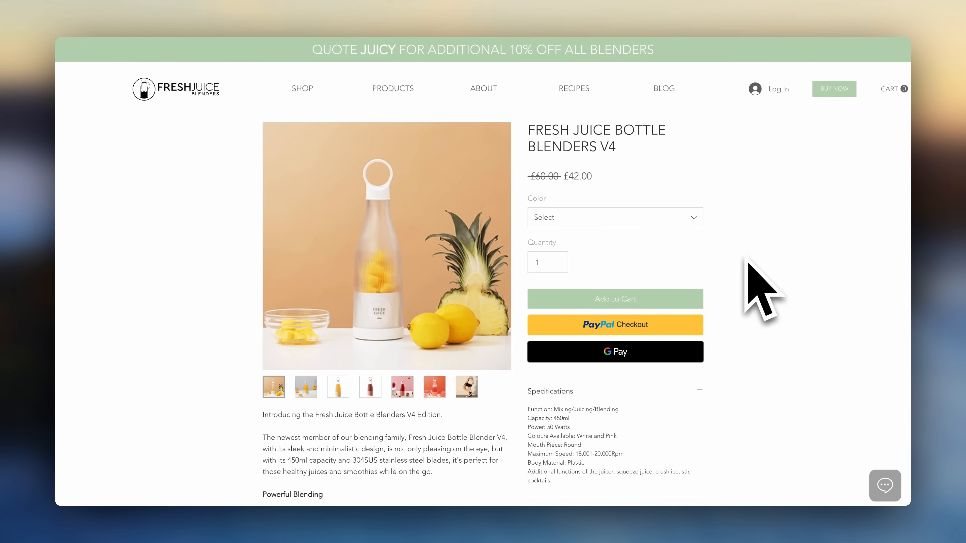
pyautogui.scroll(-6, 746, 260)
pyautogui.scroll(-10, 746, 261)
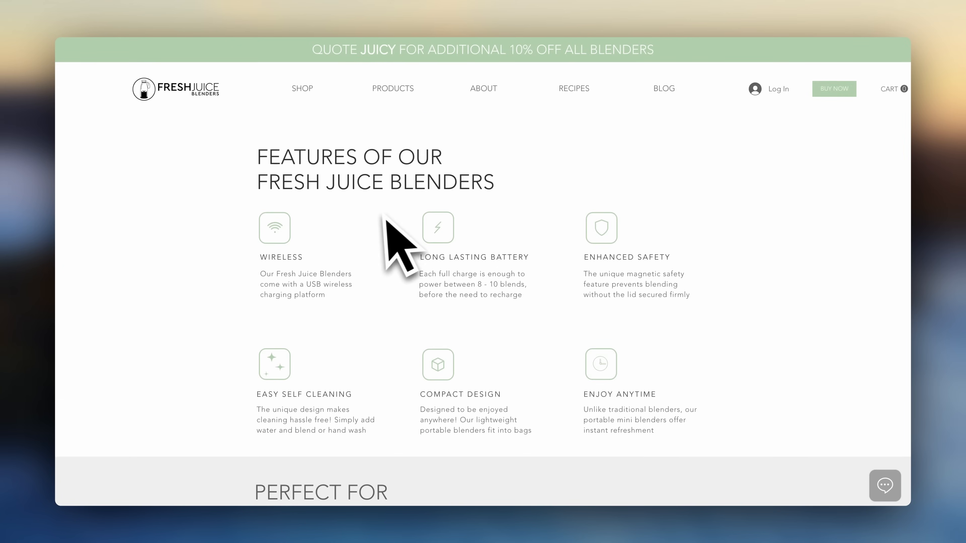
pyautogui.scroll(-5, 524, 349)
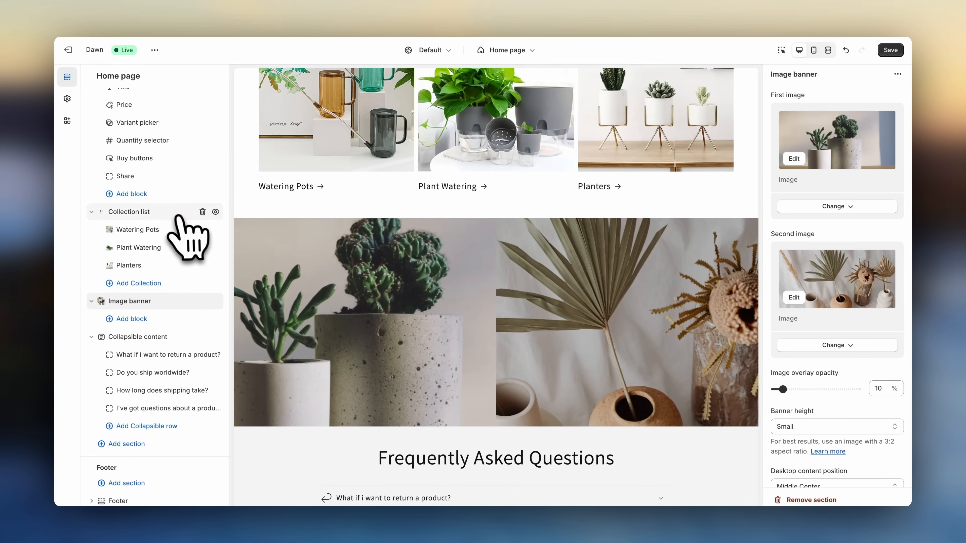
# - Review the home page layout by selecting the Collection list, Featured product and Featured collection sections
pyautogui.click(179, 213)
pyautogui.scroll(3, 189, 229)
pyautogui.click(154, 147)
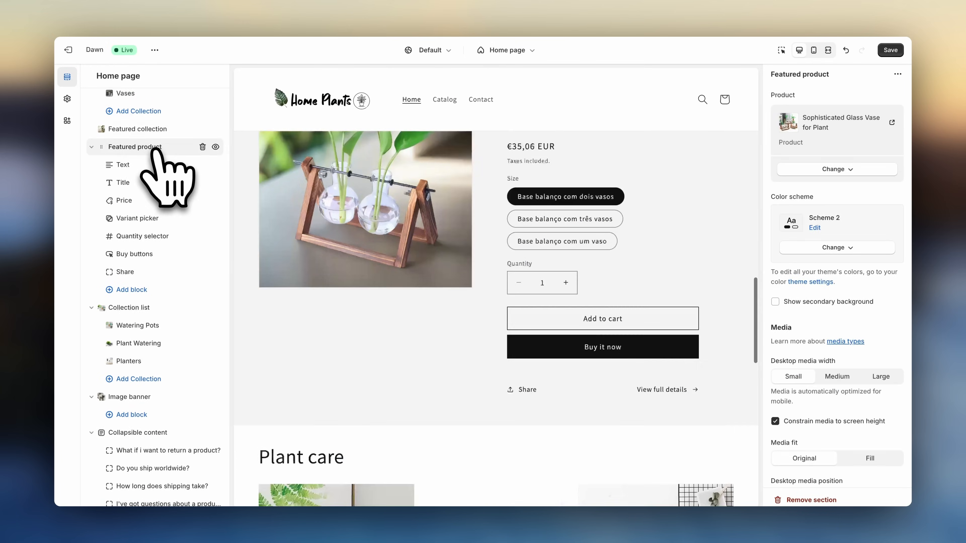
pyautogui.click(151, 130)
pyautogui.scroll(3, 160, 153)
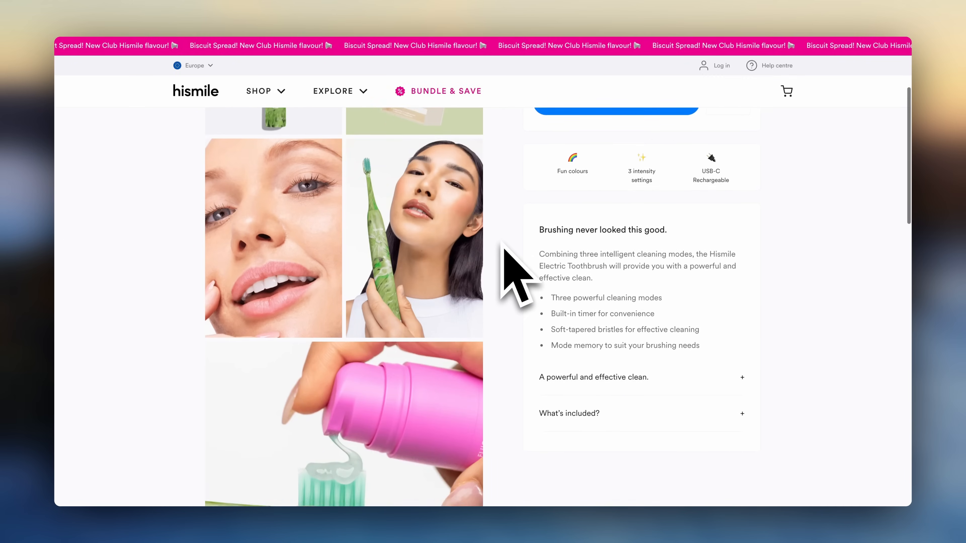
# - Scroll through an example beauty store's product page for design inspiration
pyautogui.scroll(-5, 502, 274)
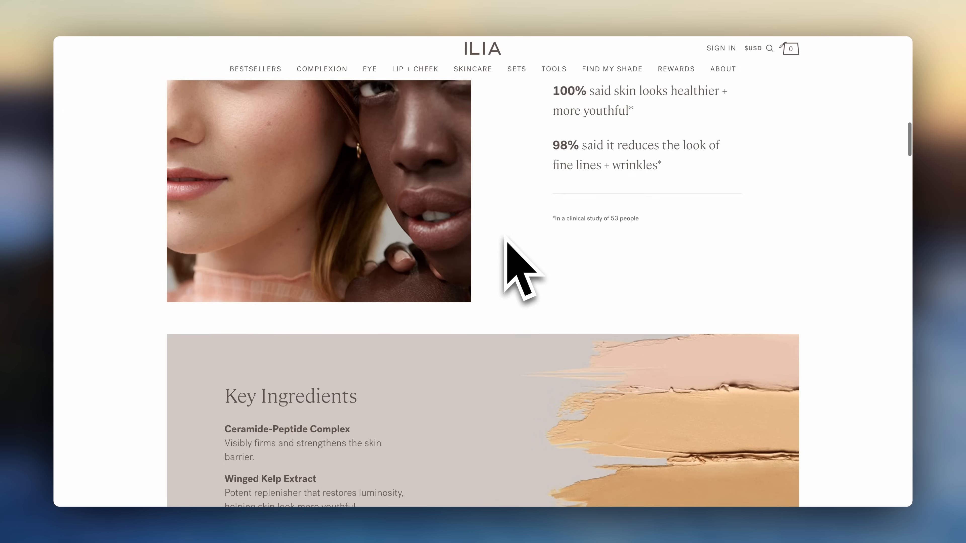
pyautogui.scroll(-10, 504, 236)
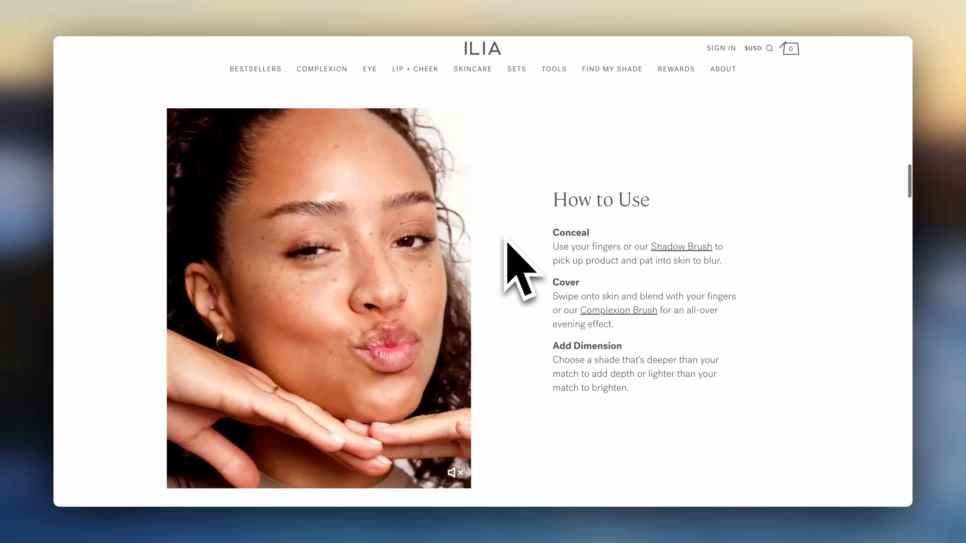
pyautogui.scroll(-8, 506, 241)
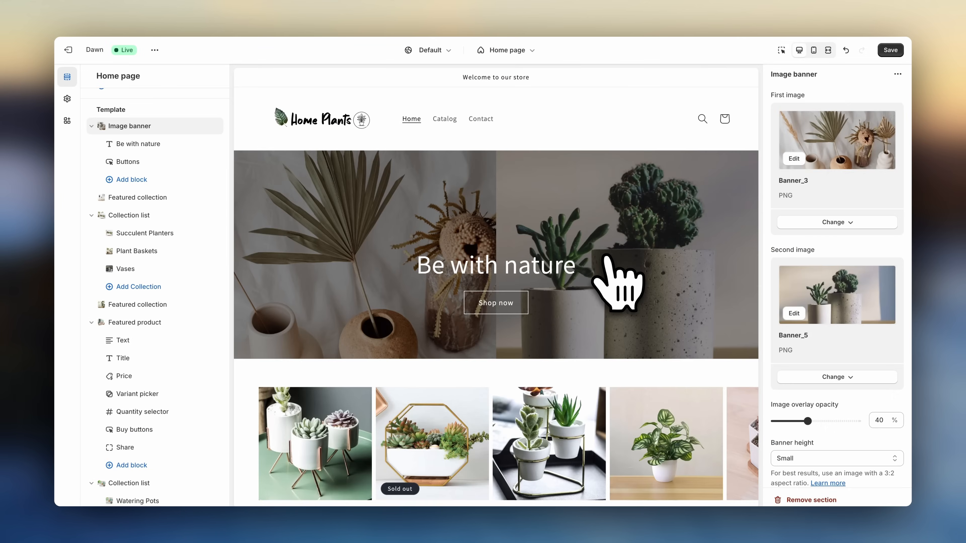
# - Scroll through the whole home page preview from the banner down to the FAQ section
pyautogui.scroll(-7, 606, 259)
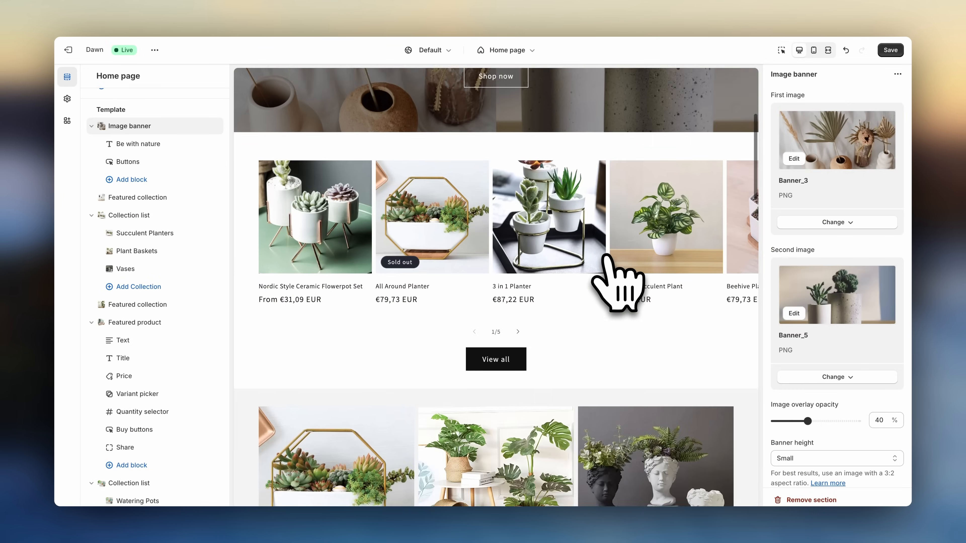
pyautogui.scroll(-9, 607, 259)
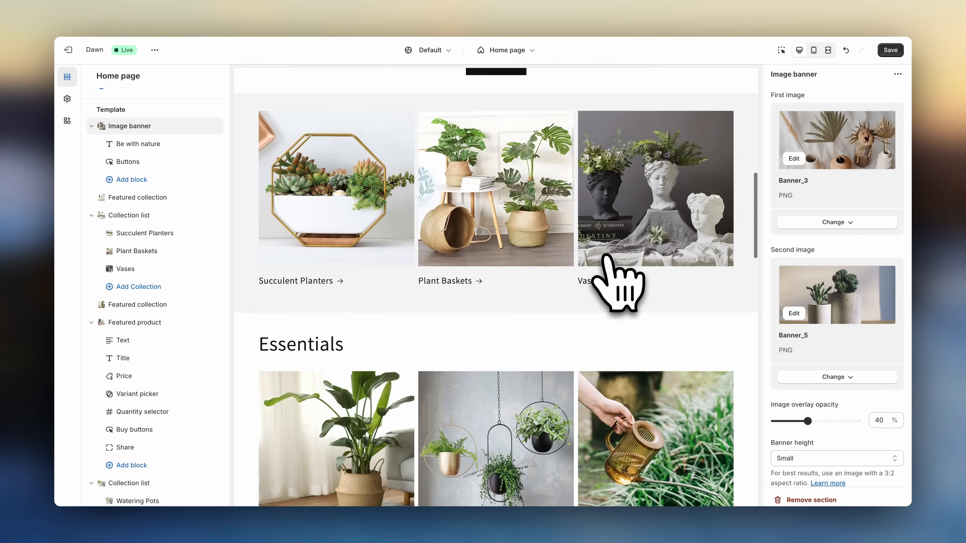
pyautogui.scroll(-5, 607, 259)
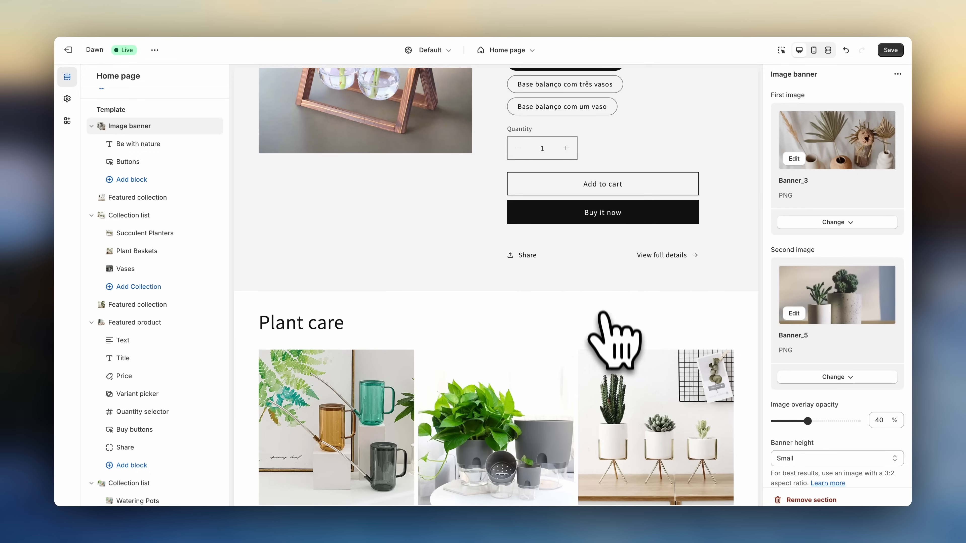
pyautogui.scroll(-10, 655, 356)
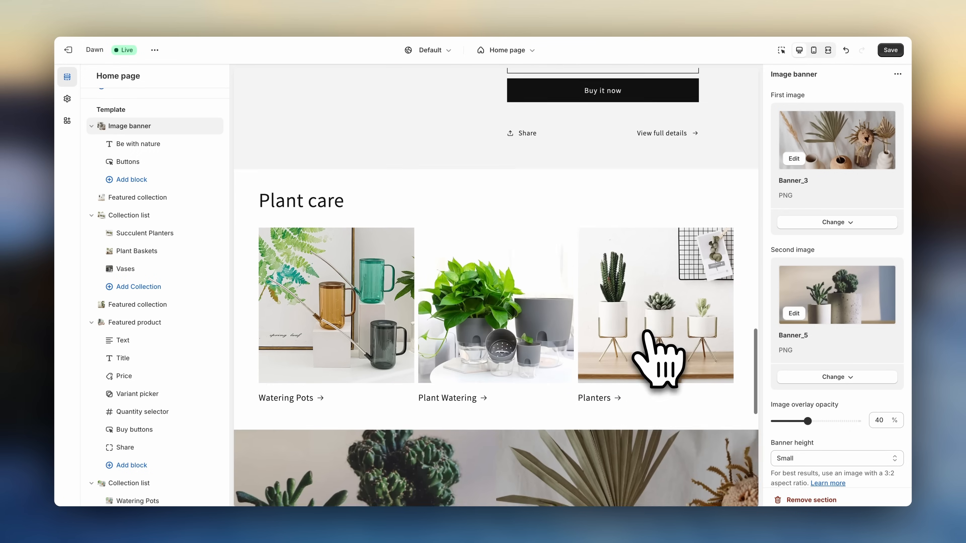
pyautogui.scroll(-6, 649, 333)
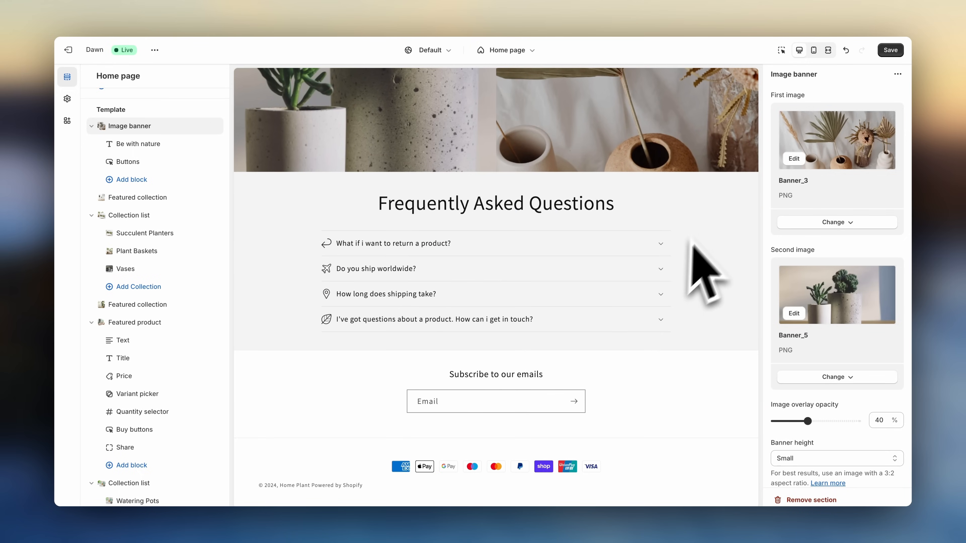
pyautogui.scroll(5, 722, 209)
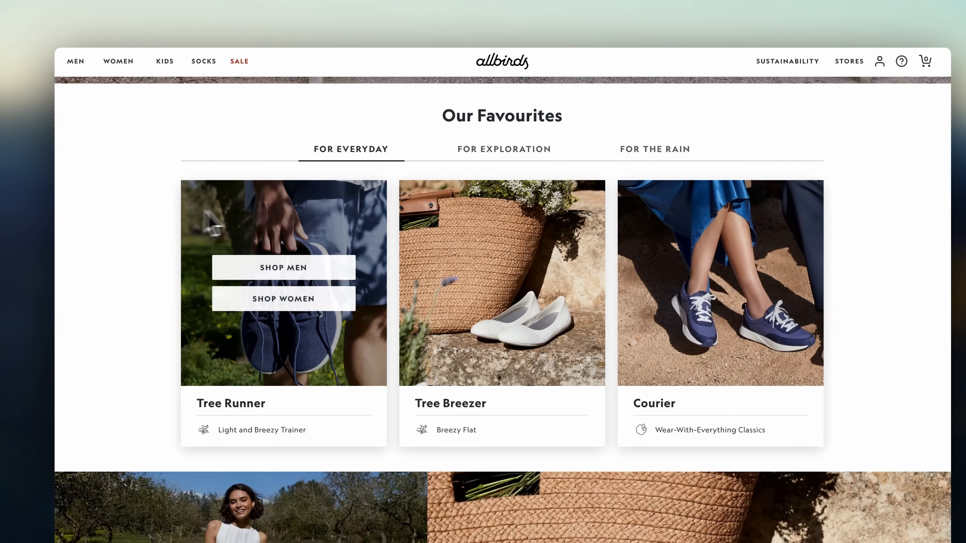
# - Browse example stores' favourites tabs and featured product sections for layout ideas
pyautogui.moveTo(442, 267)
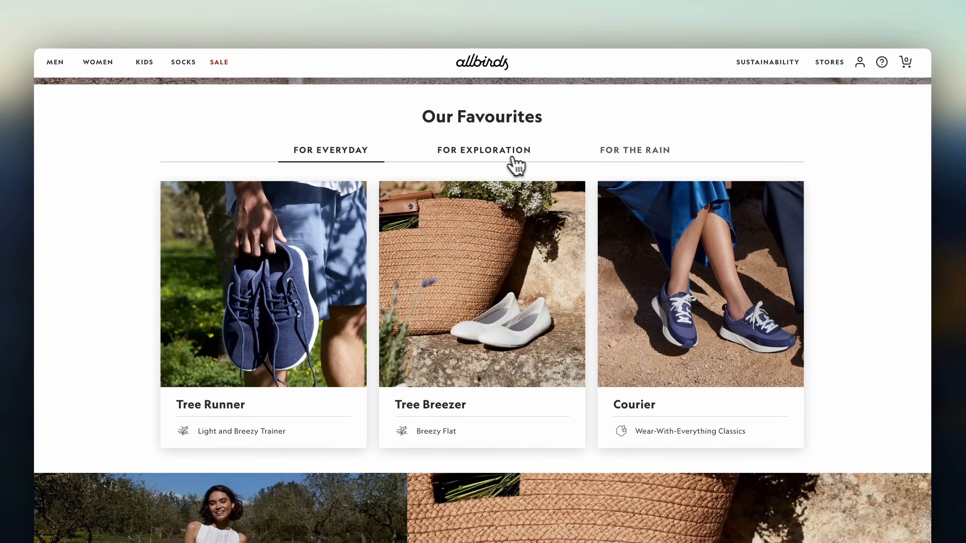
pyautogui.click(516, 152)
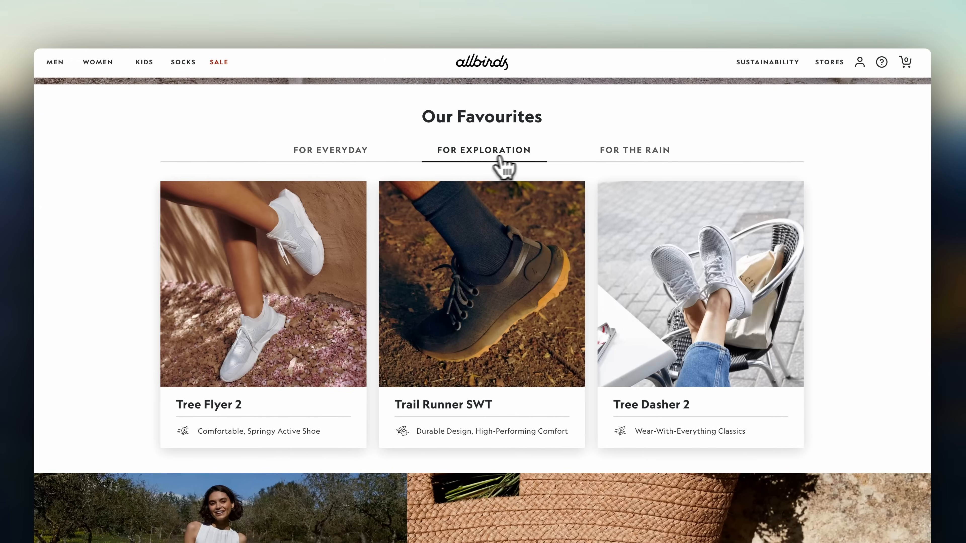
pyautogui.moveTo(333, 246)
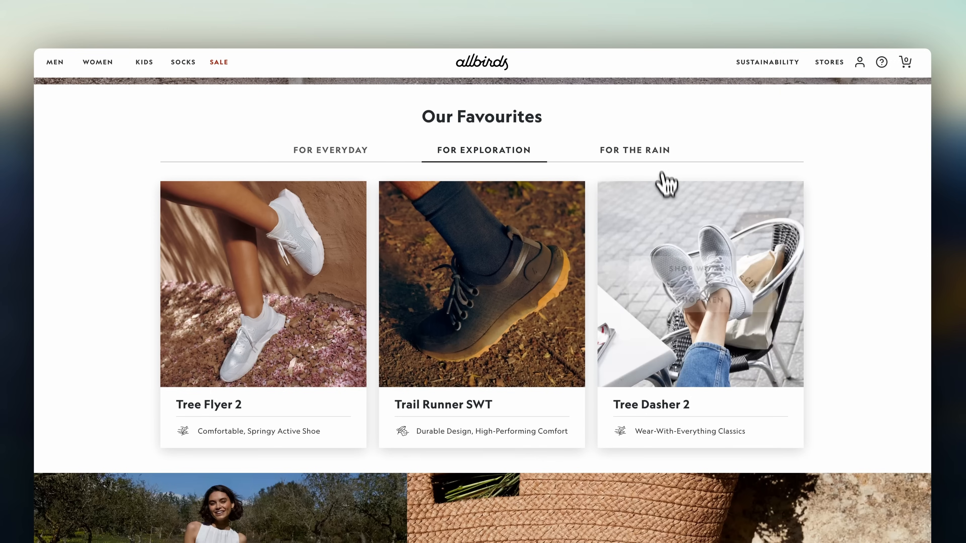
pyautogui.click(657, 151)
pyautogui.moveTo(722, 267)
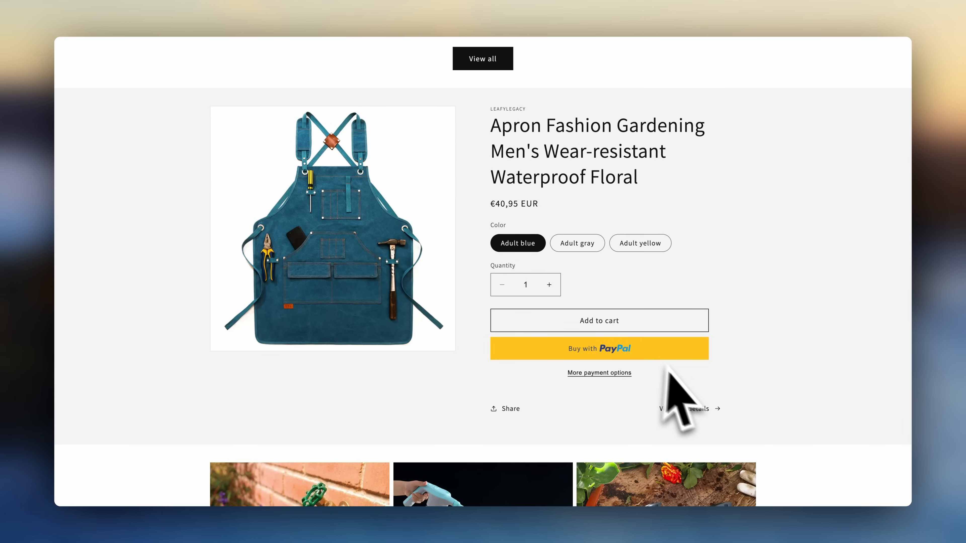
pyautogui.scroll(-5, 689, 413)
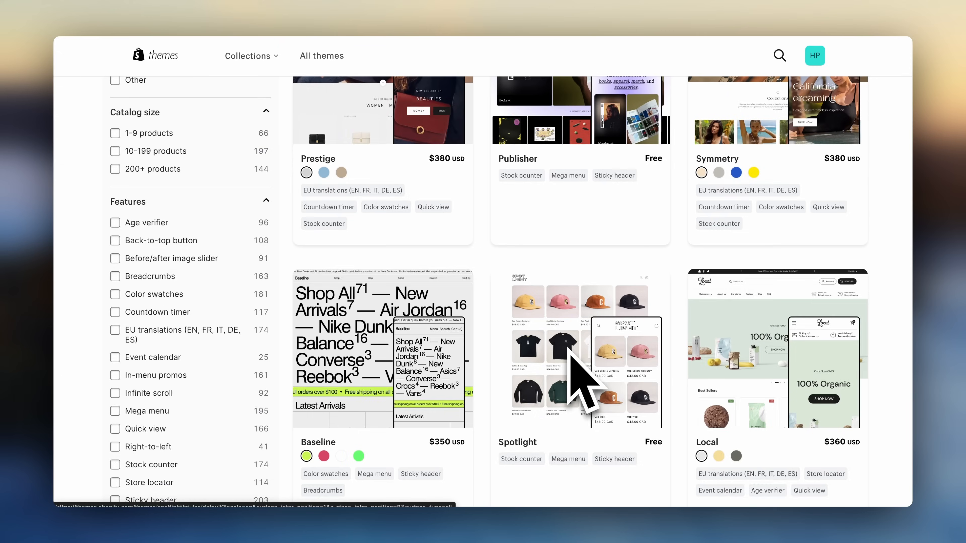
pyautogui.scroll(10, 575, 358)
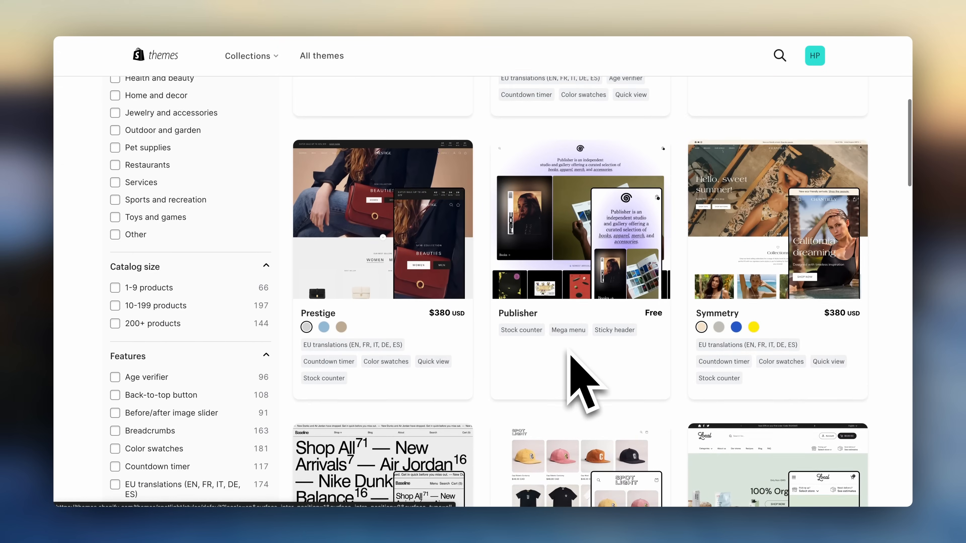
# - Browse the Shopify theme store and preview the Taste theme's home page
pyautogui.scroll(1, 582, 380)
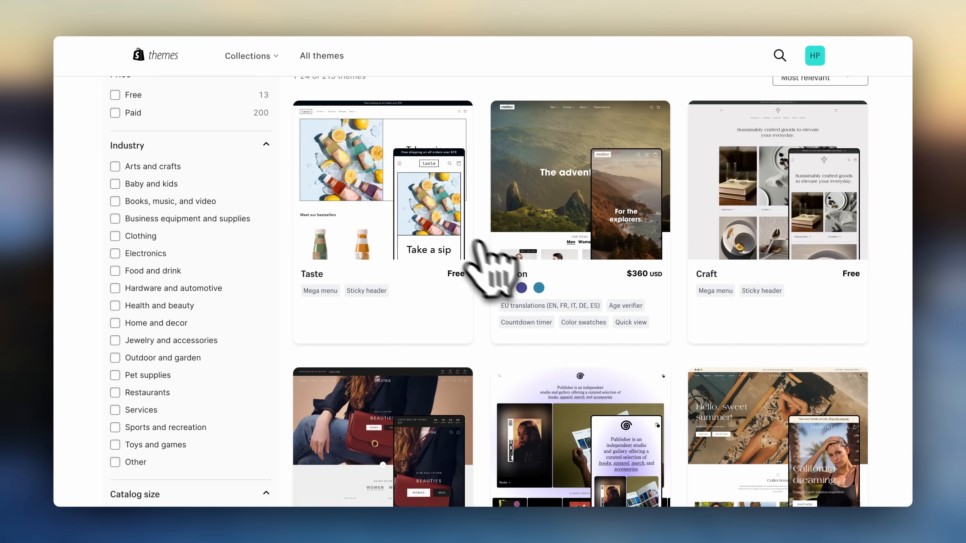
pyautogui.click(401, 213)
pyautogui.click(251, 309)
pyautogui.scroll(-5, 261, 329)
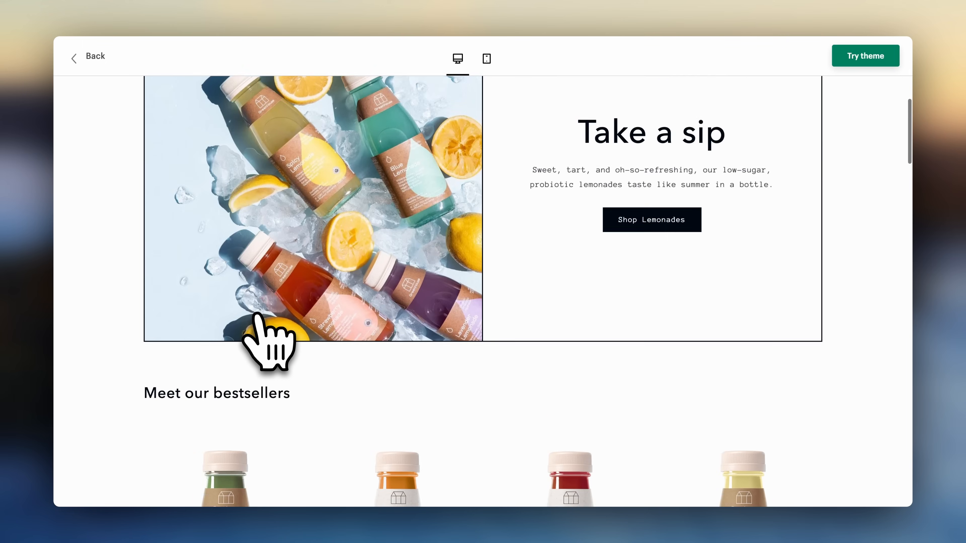
pyautogui.scroll(-8, 257, 314)
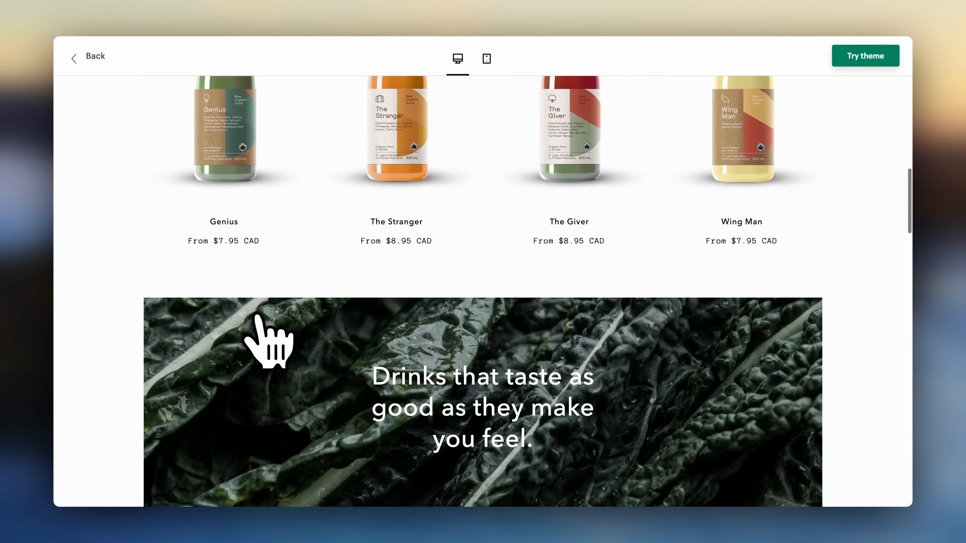
pyautogui.scroll(-12, 268, 342)
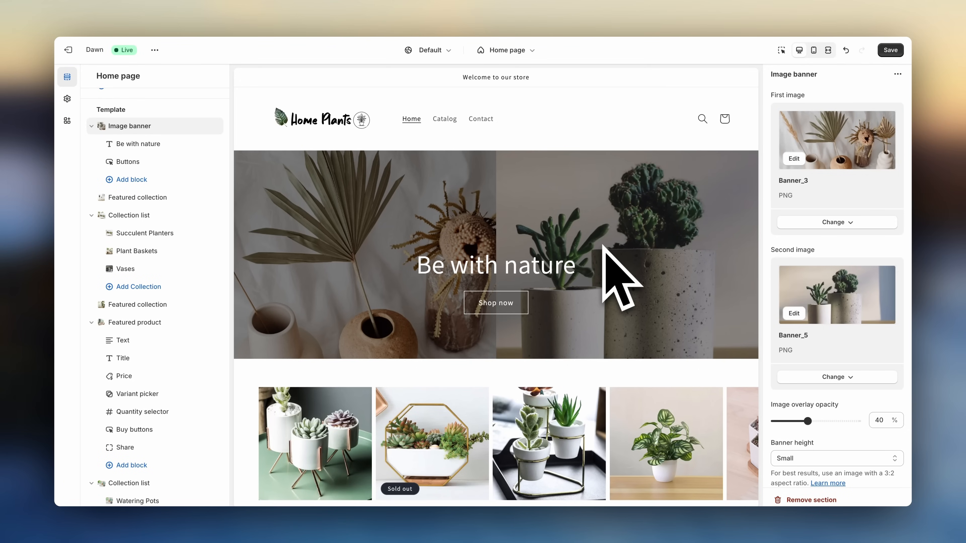
# - Save the home page changes and switch the editor to the Default product template
pyautogui.click(891, 50)
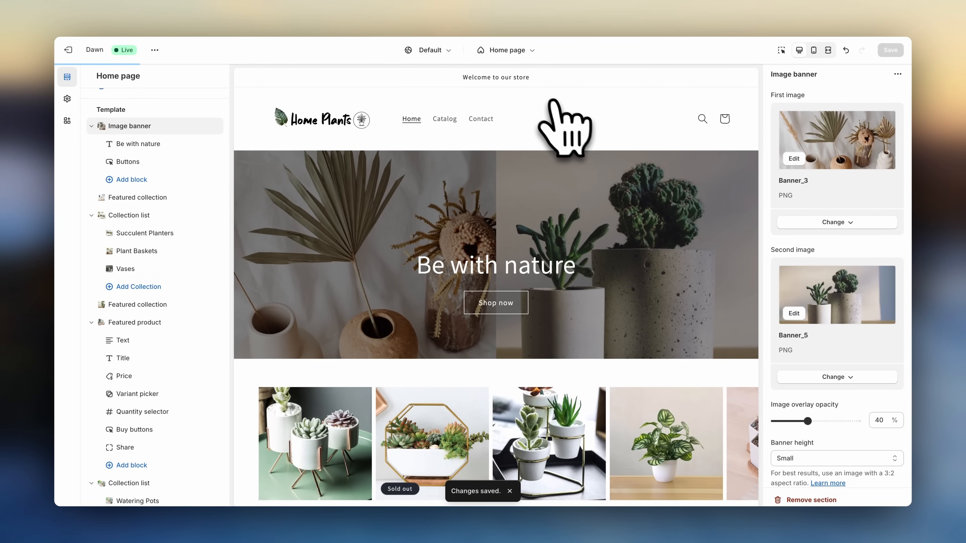
pyautogui.click(511, 51)
pyautogui.click(486, 107)
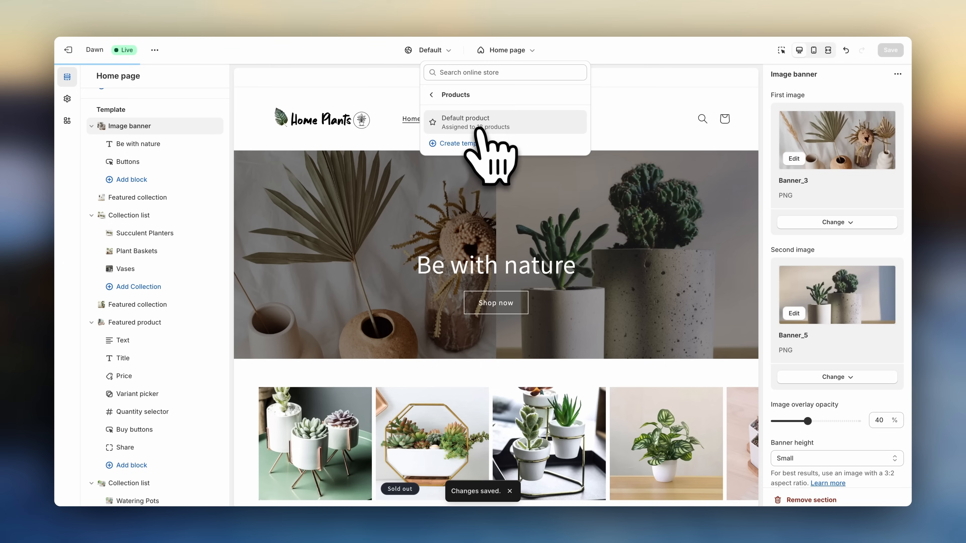
pyautogui.click(474, 124)
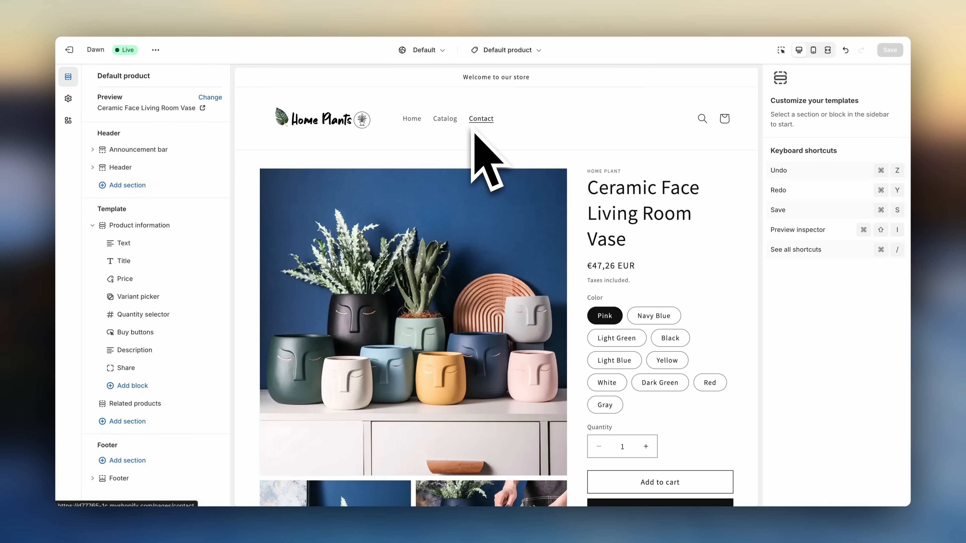
# - Scroll through the product page template preview and example product pages with reviews
pyautogui.scroll(-4, 715, 305)
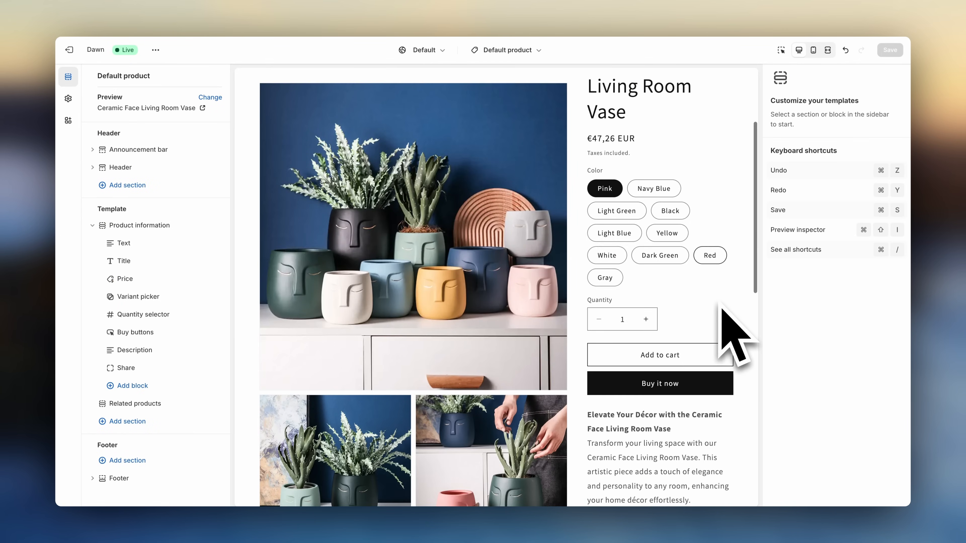
pyautogui.scroll(-10, 722, 311)
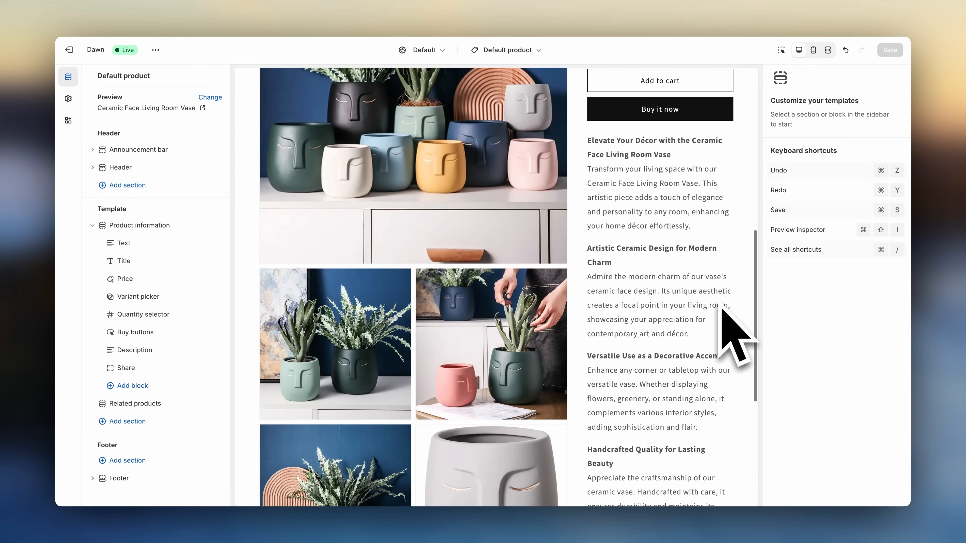
pyautogui.scroll(-3, 722, 315)
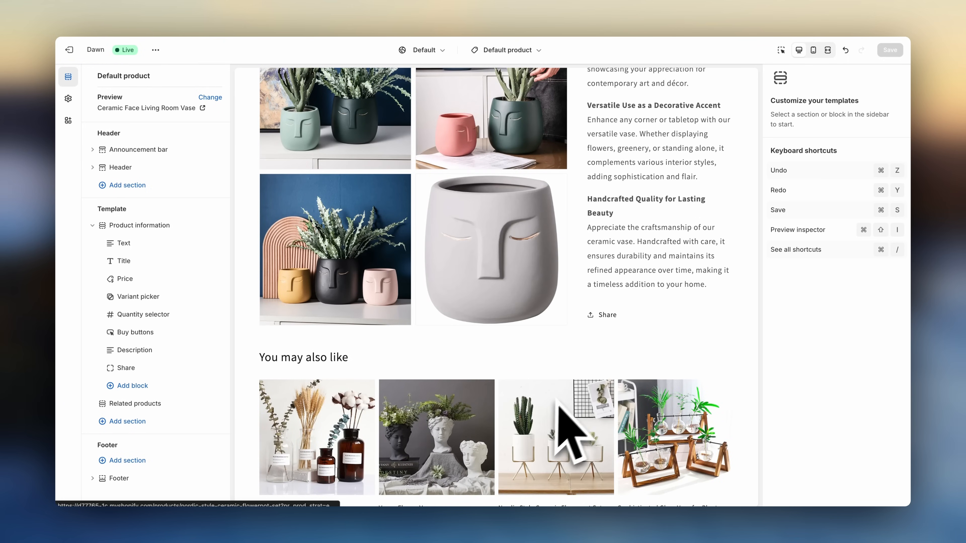
pyautogui.scroll(4, 740, 319)
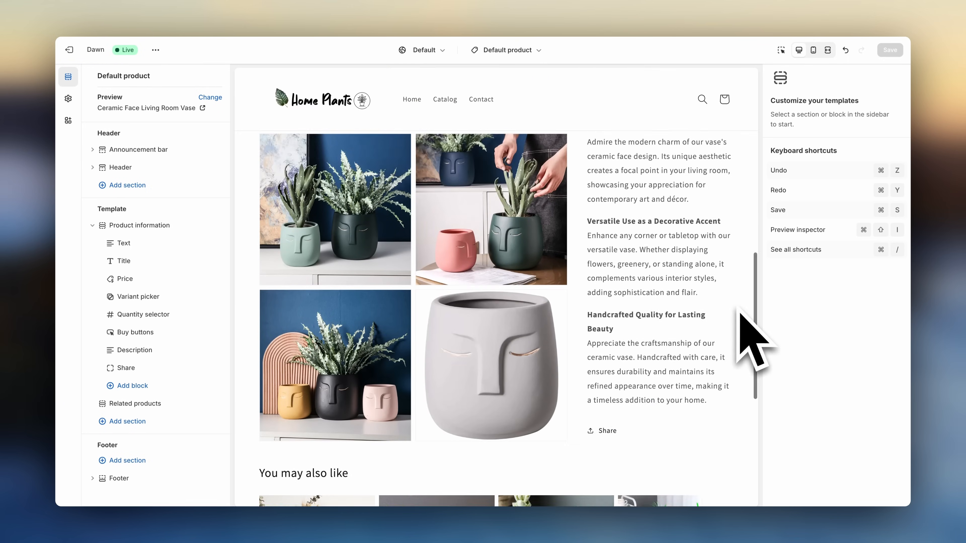
pyautogui.scroll(9, 738, 310)
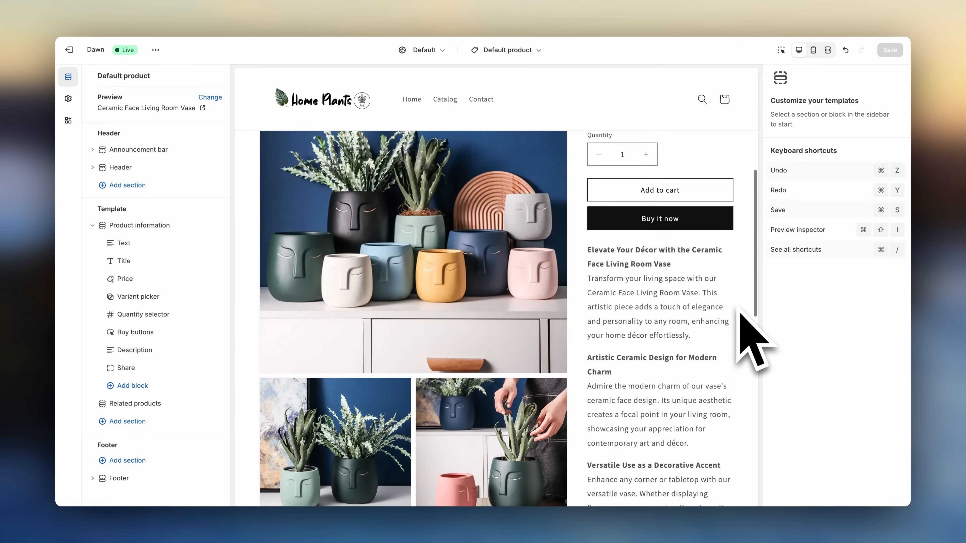
pyautogui.scroll(4, 740, 312)
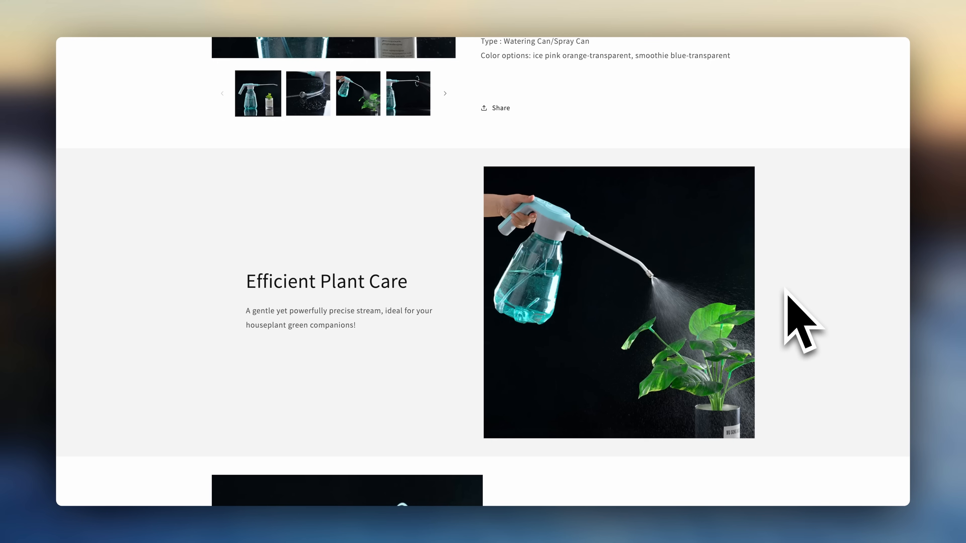
pyautogui.scroll(-15, 786, 290)
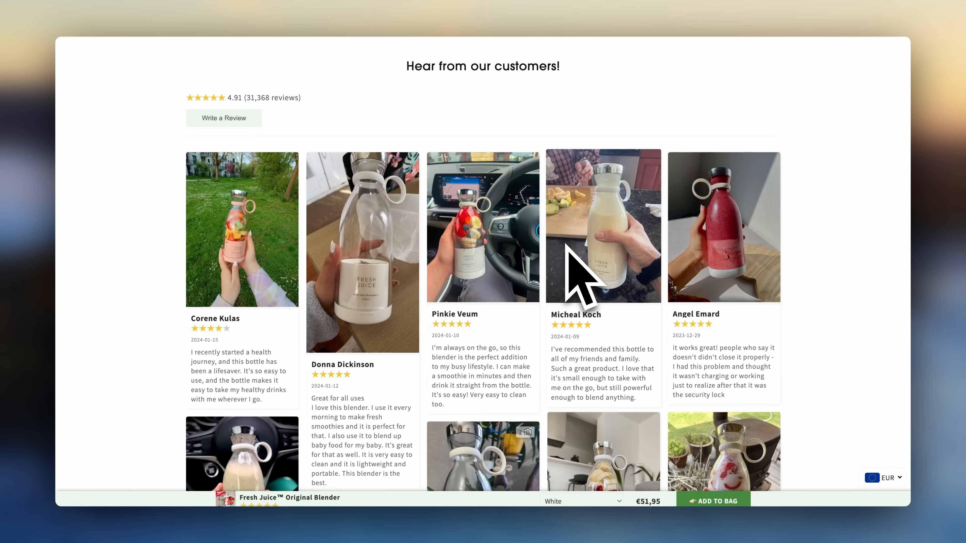
pyautogui.scroll(-10, 578, 270)
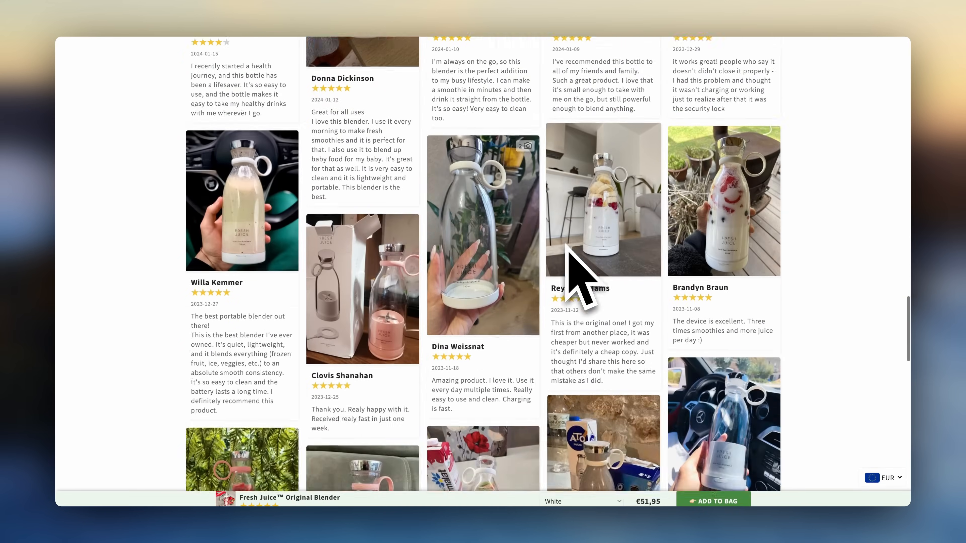
pyautogui.scroll(-6, 569, 252)
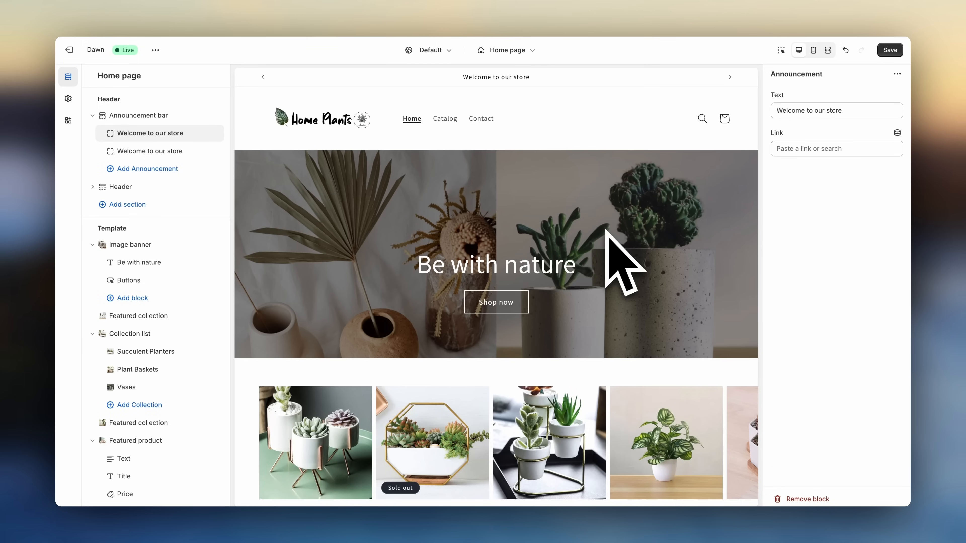
# - Save the theme changes
pyautogui.scroll(-5, 606, 231)
pyautogui.scroll(5, 607, 232)
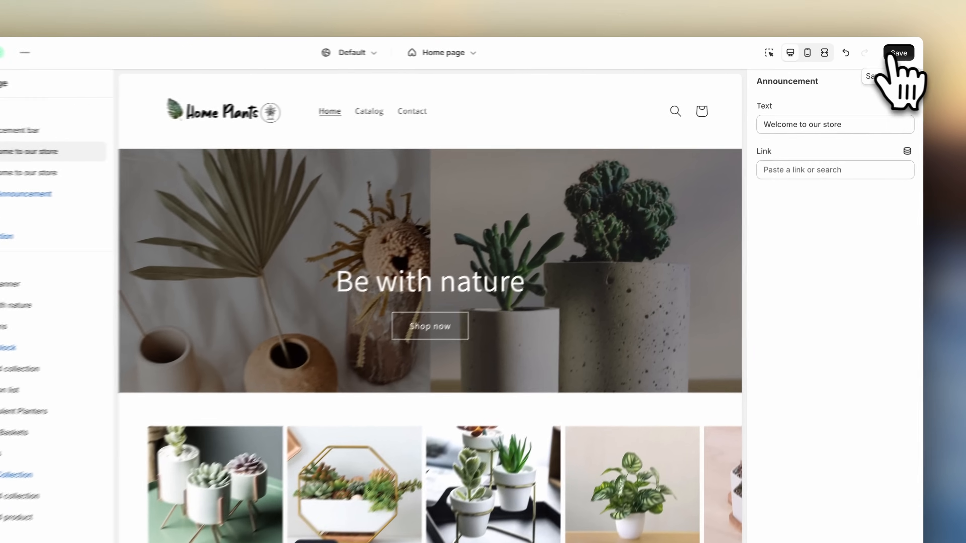
pyautogui.click(889, 51)
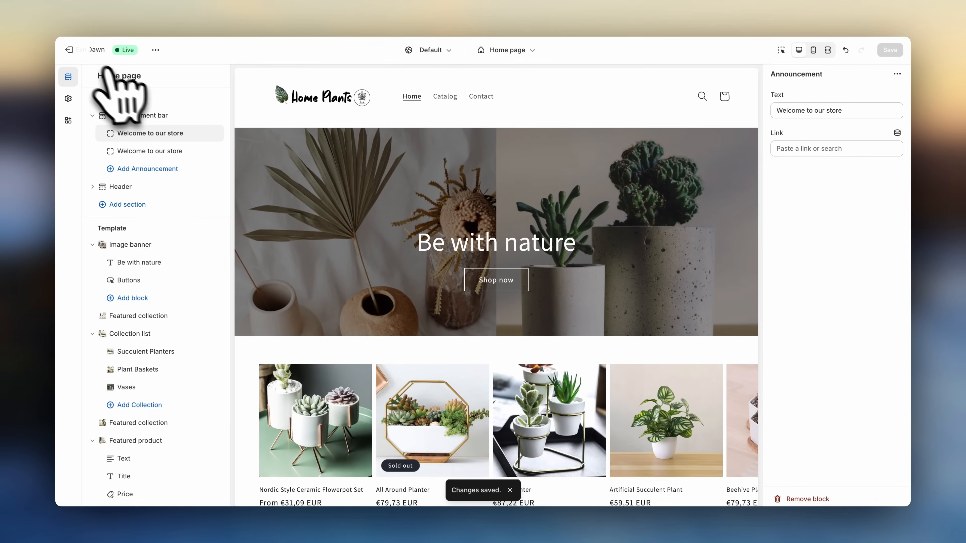
# - Add a main menu item named Planters linked to the Planters collection
pyautogui.click(69, 50)
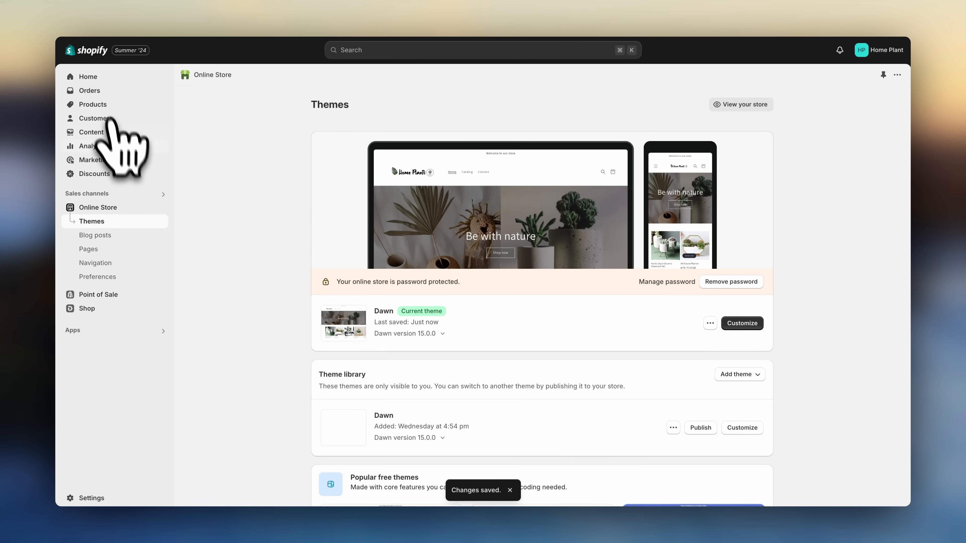
pyautogui.click(125, 264)
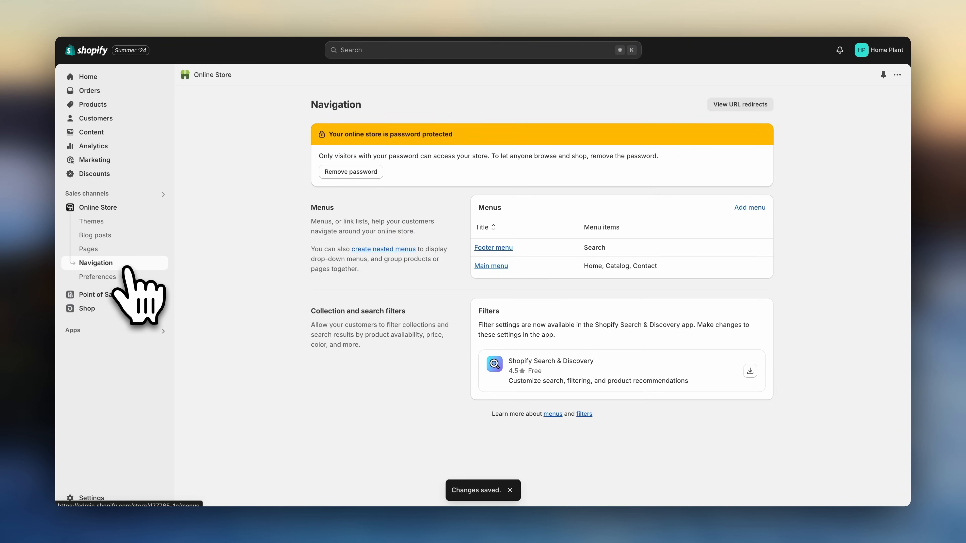
pyautogui.click(491, 266)
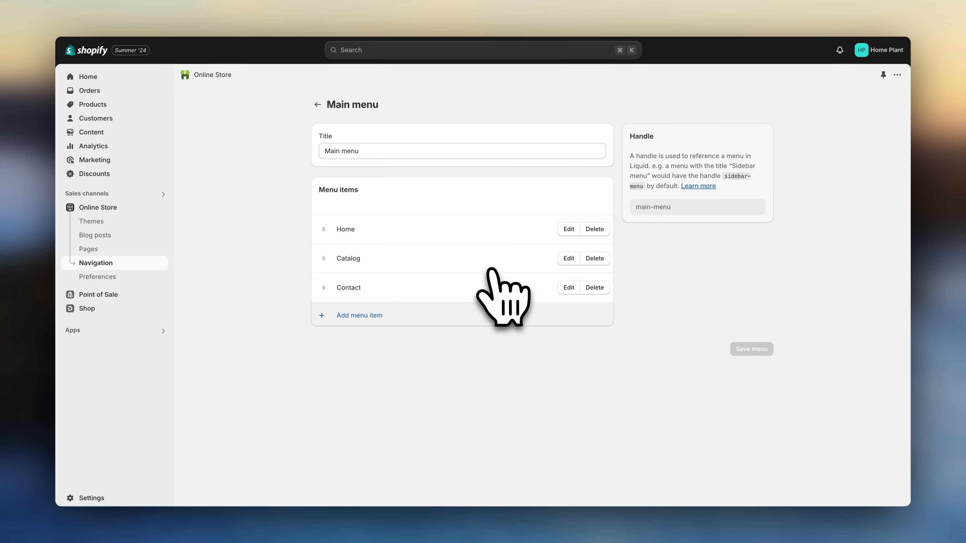
pyautogui.click(371, 315)
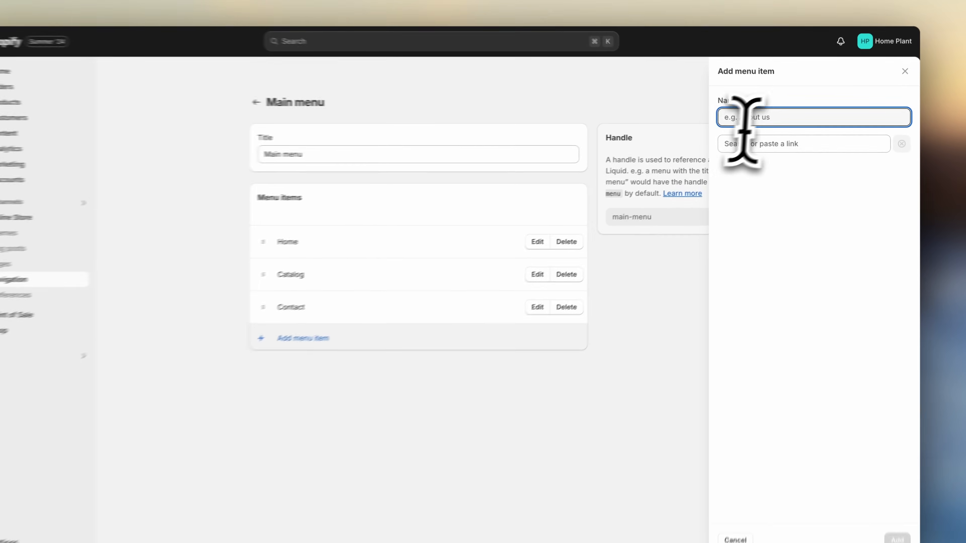
pyautogui.write('Planters')
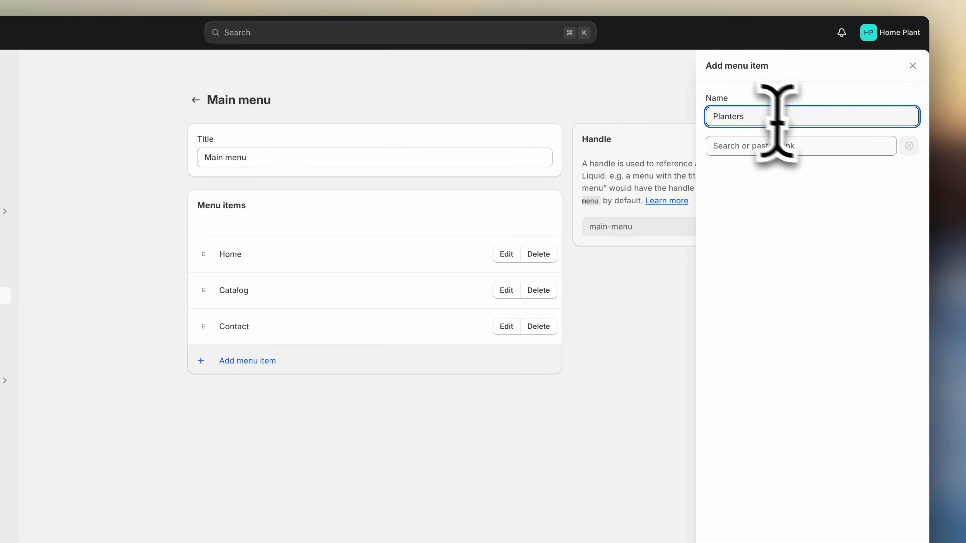
pyautogui.click(872, 147)
pyautogui.click(837, 219)
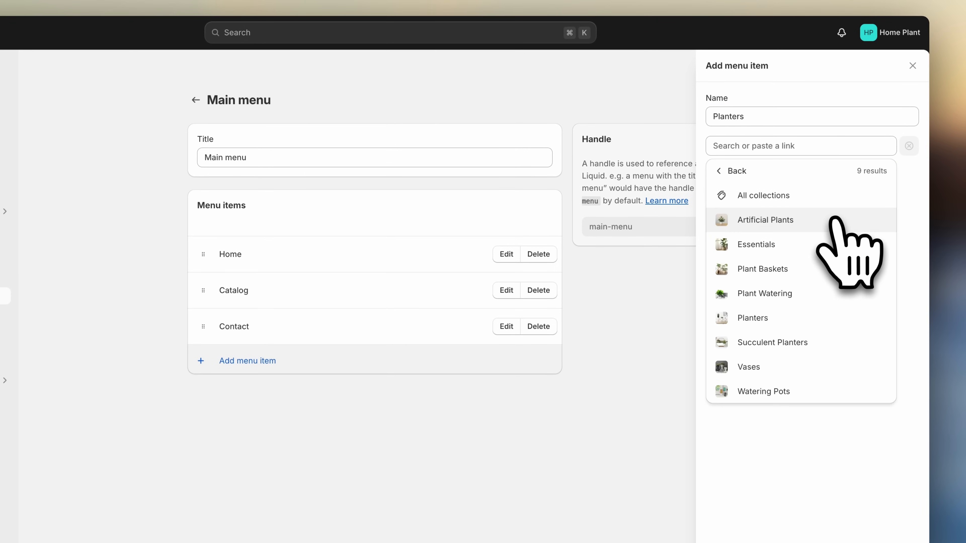
pyautogui.click(804, 319)
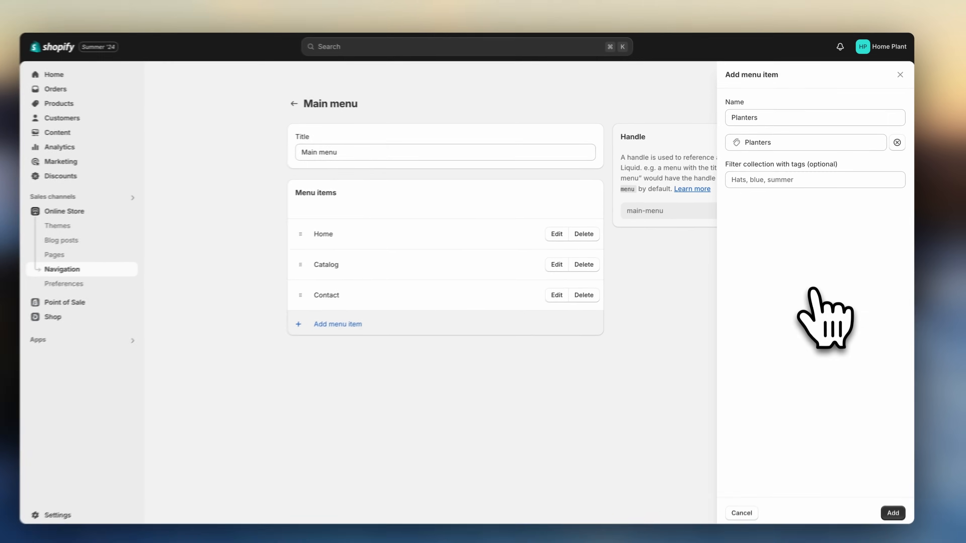
pyautogui.click(886, 495)
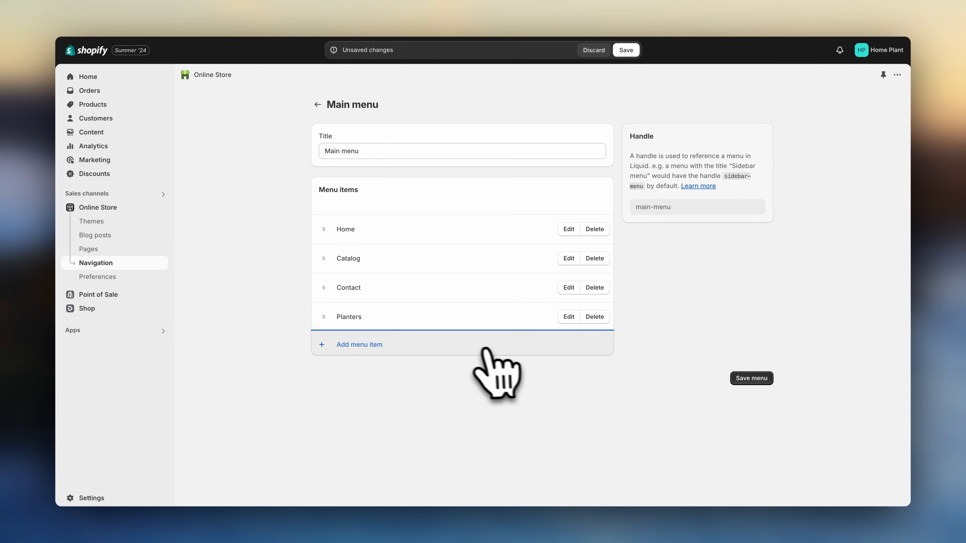
# - Nest the Succulent Planters and Plant Baskets menu items under Planters and save the main menu
pyautogui.click(467, 345)
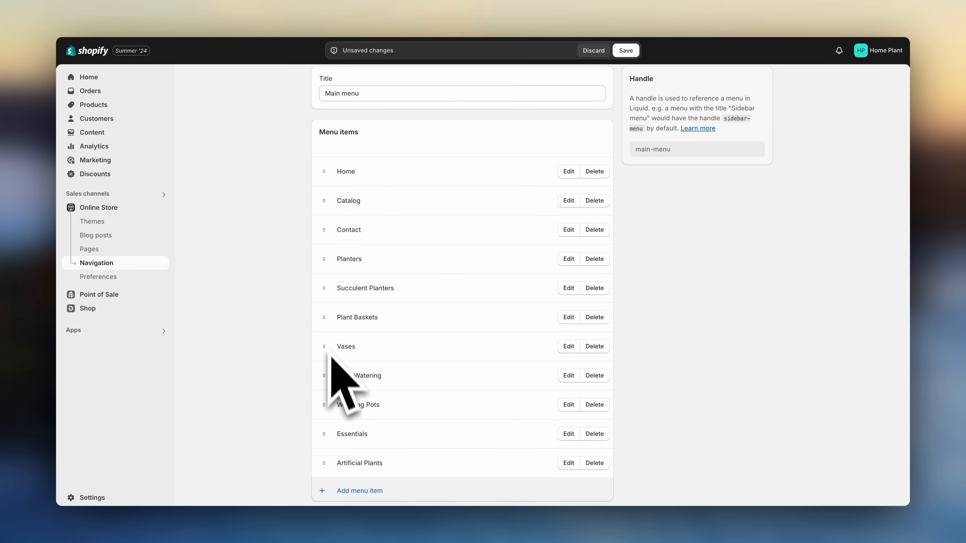
pyautogui.moveTo(323, 288); pyautogui.dragTo(347, 285)
pyautogui.moveTo(324, 341); pyautogui.dragTo(354, 329)
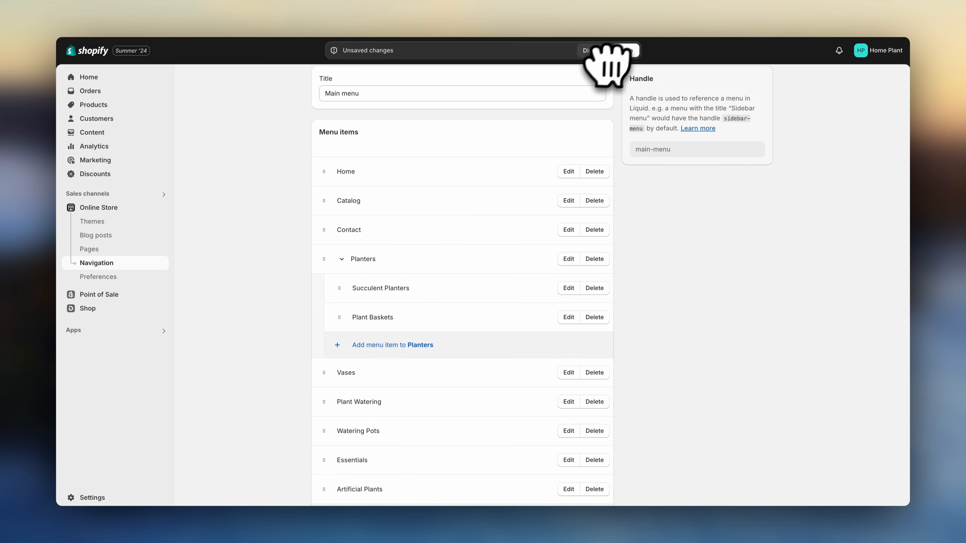
pyautogui.click(626, 50)
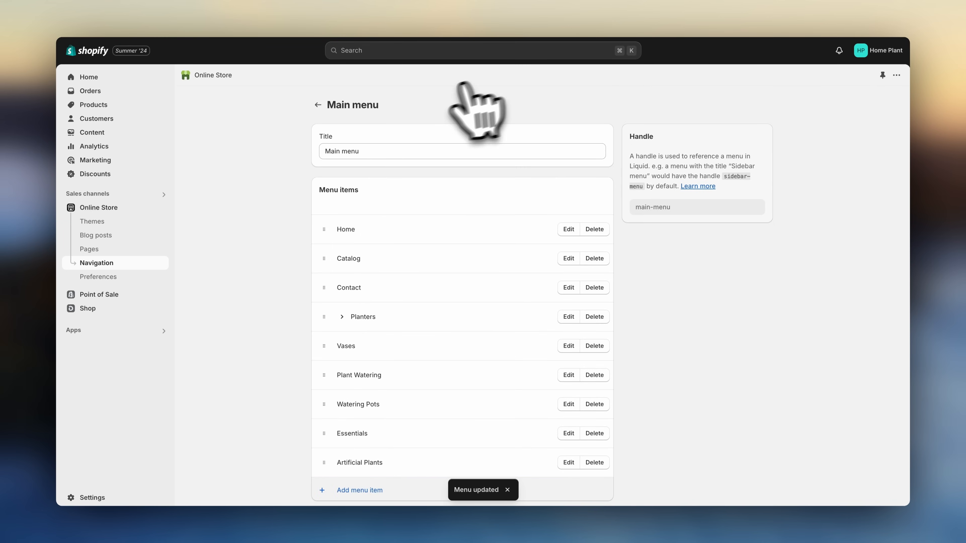
# - Review the header menu and footer in the theme editor's full-screen preview and save the theme
pyautogui.click(318, 105)
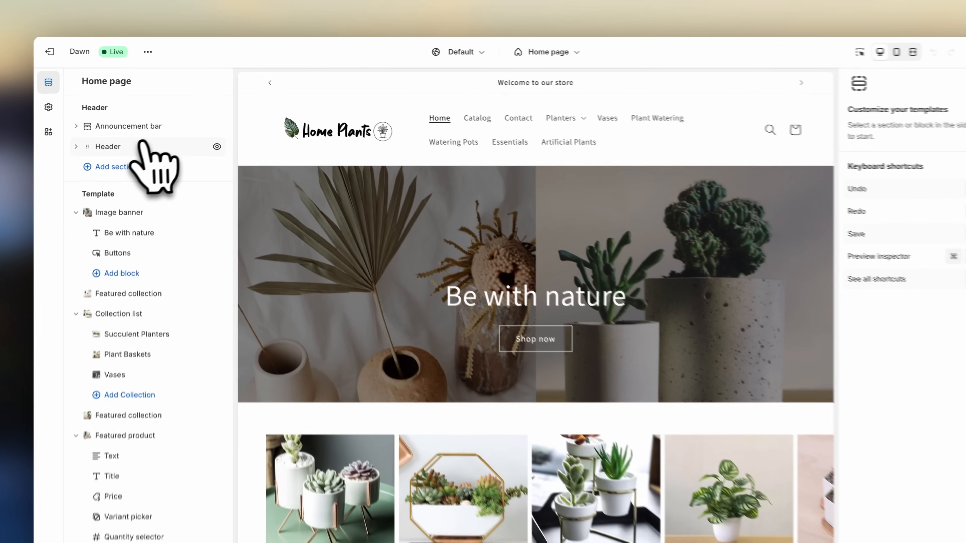
pyautogui.click(141, 132)
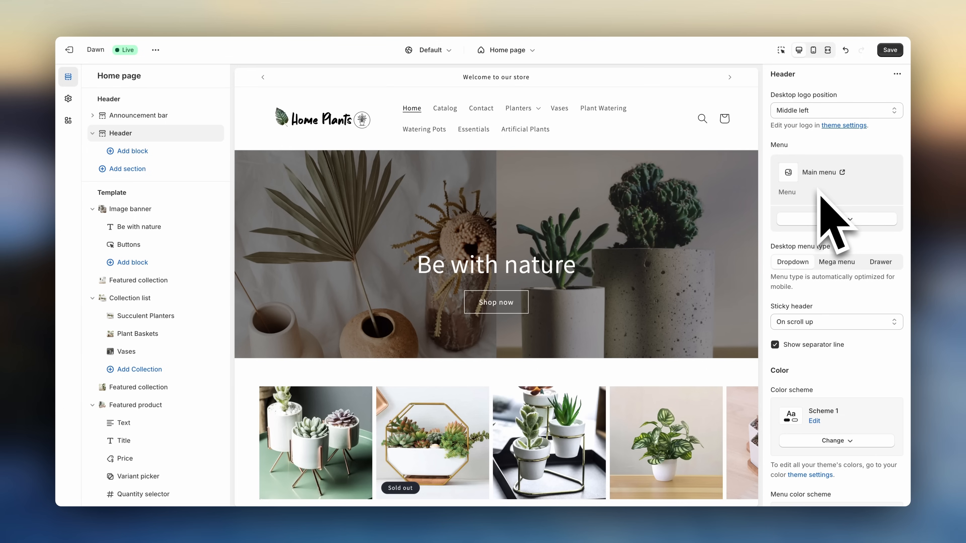
pyautogui.scroll(-2, 214, 423)
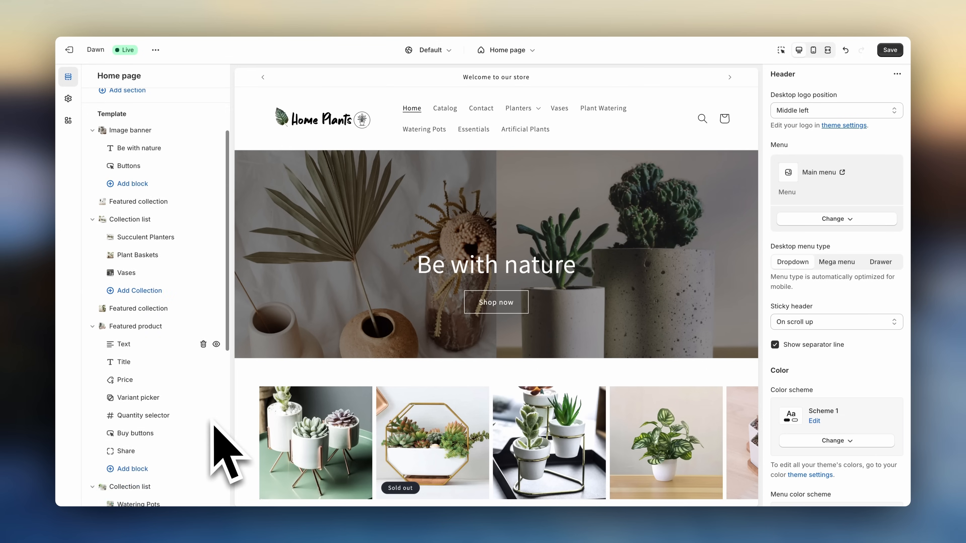
pyautogui.scroll(-8, 214, 423)
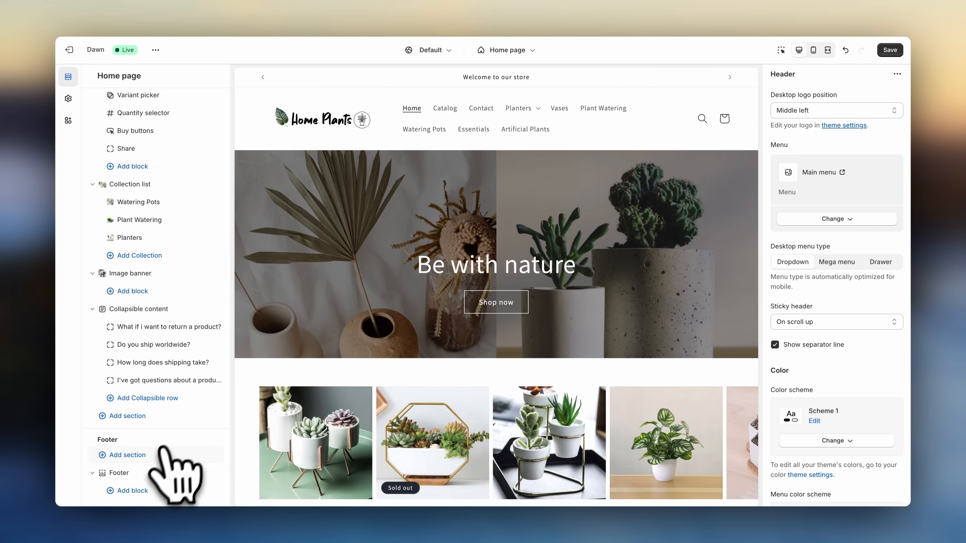
pyautogui.click(167, 473)
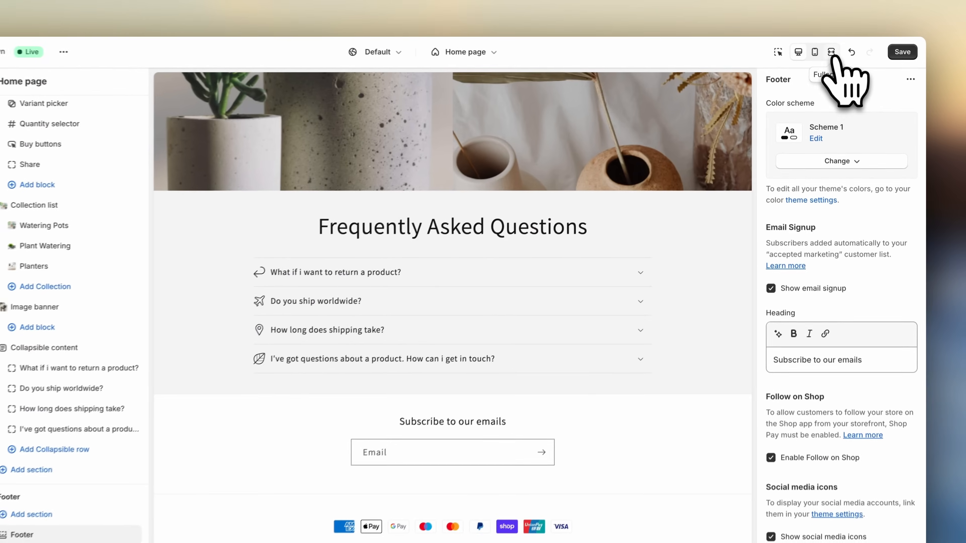
pyautogui.click(827, 50)
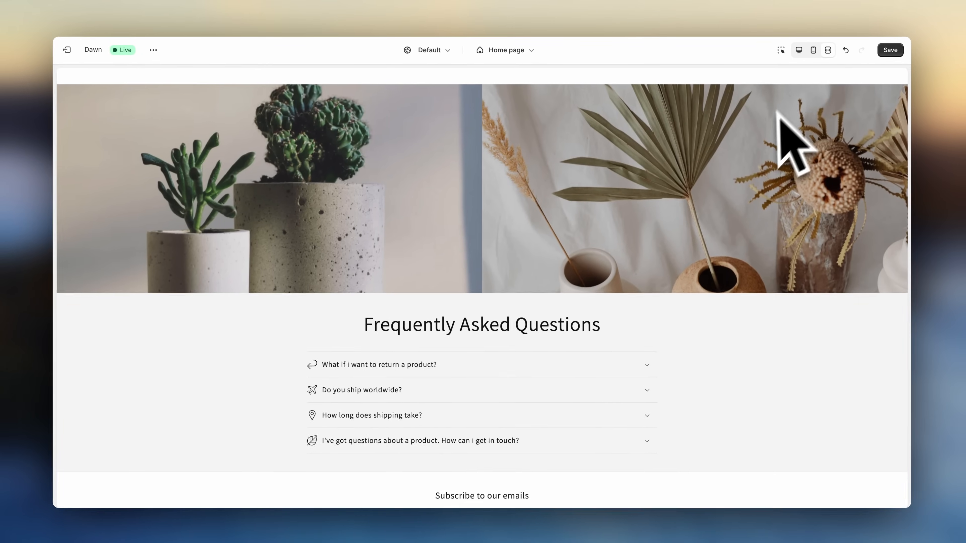
pyautogui.scroll(8, 769, 129)
pyautogui.scroll(15, 769, 129)
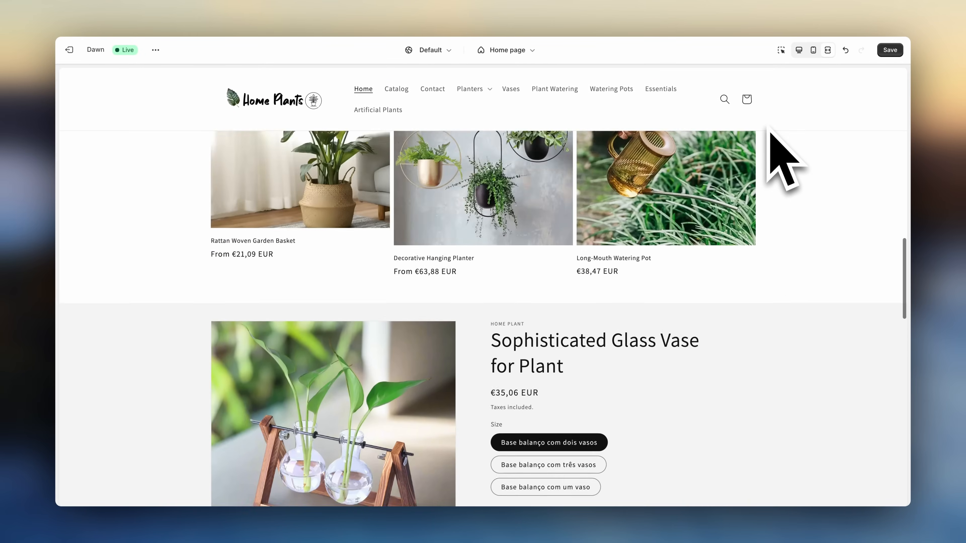
pyautogui.scroll(12, 769, 129)
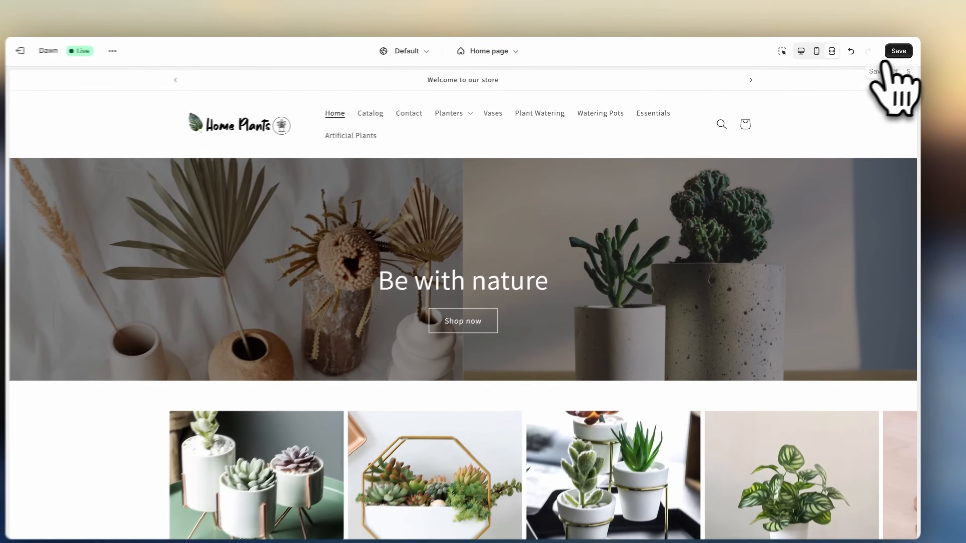
pyautogui.click(890, 50)
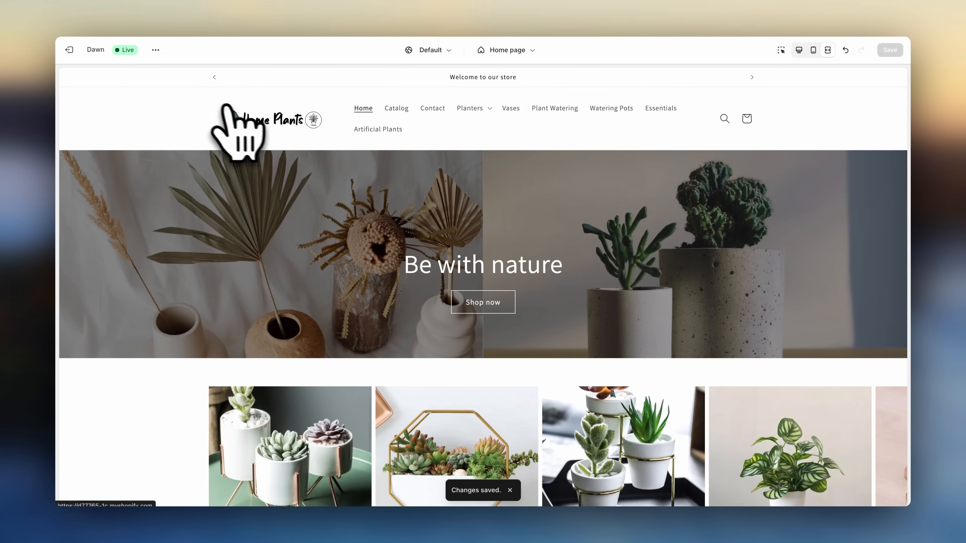
# - Open the International market's settings, review its selected countries and regions, and save the market
pyautogui.click(69, 49)
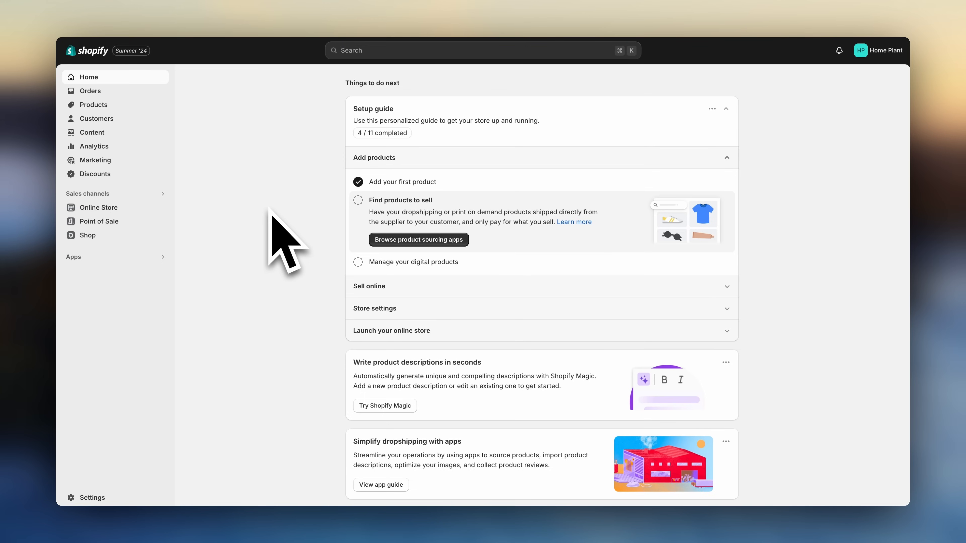
pyautogui.click(113, 487)
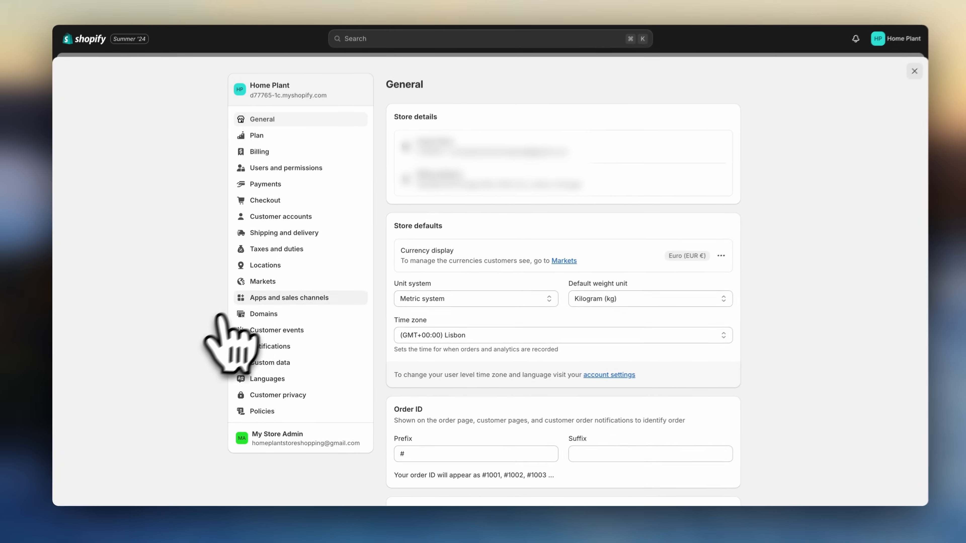
pyautogui.click(278, 258)
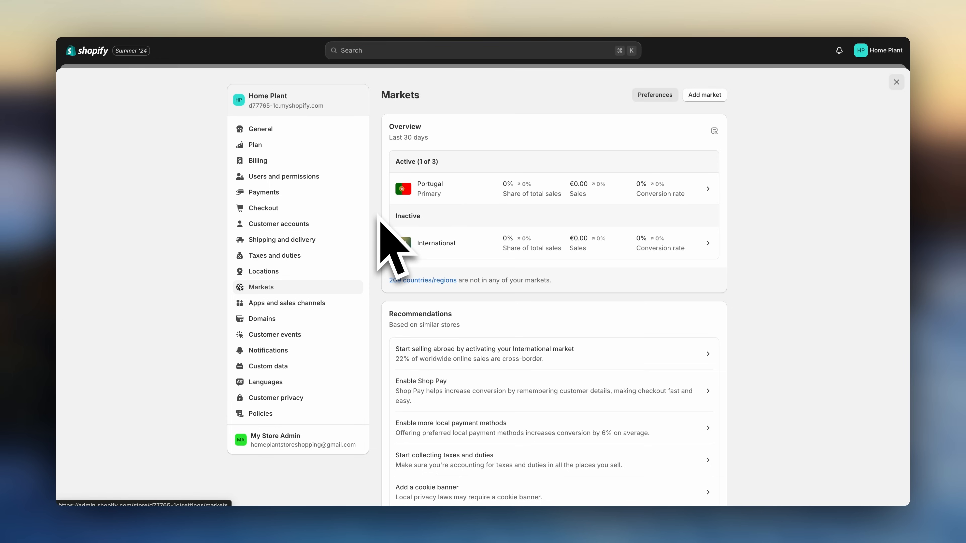
pyautogui.click(456, 251)
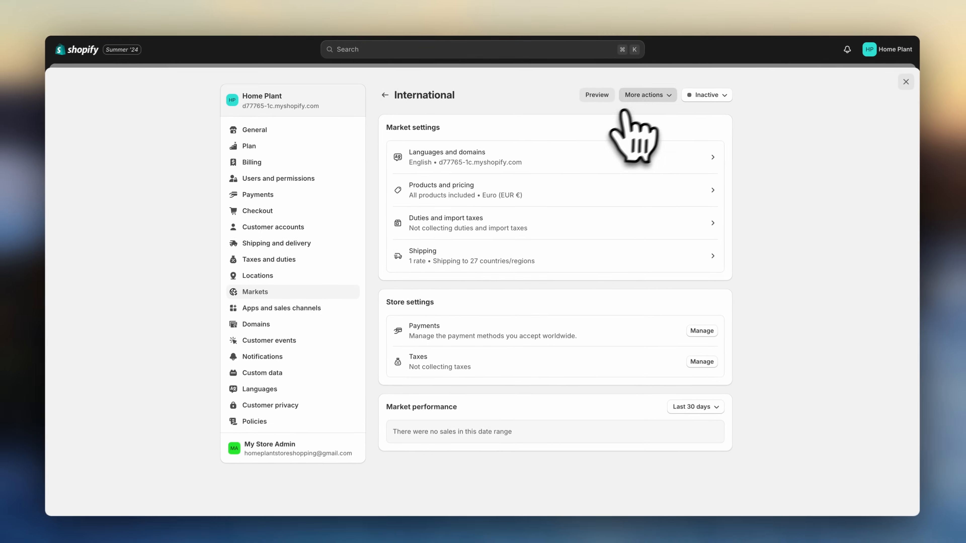
pyautogui.click(653, 95)
pyautogui.click(641, 114)
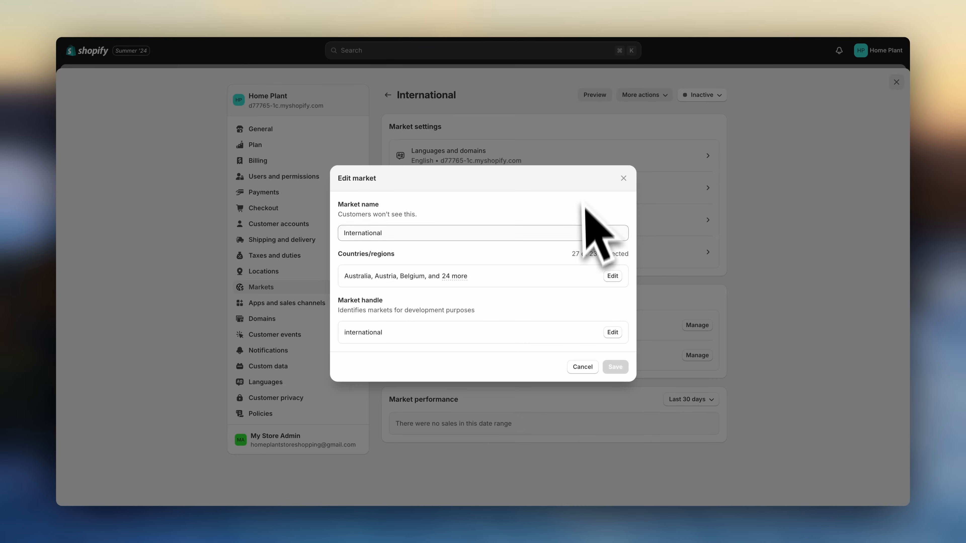
pyautogui.click(612, 275)
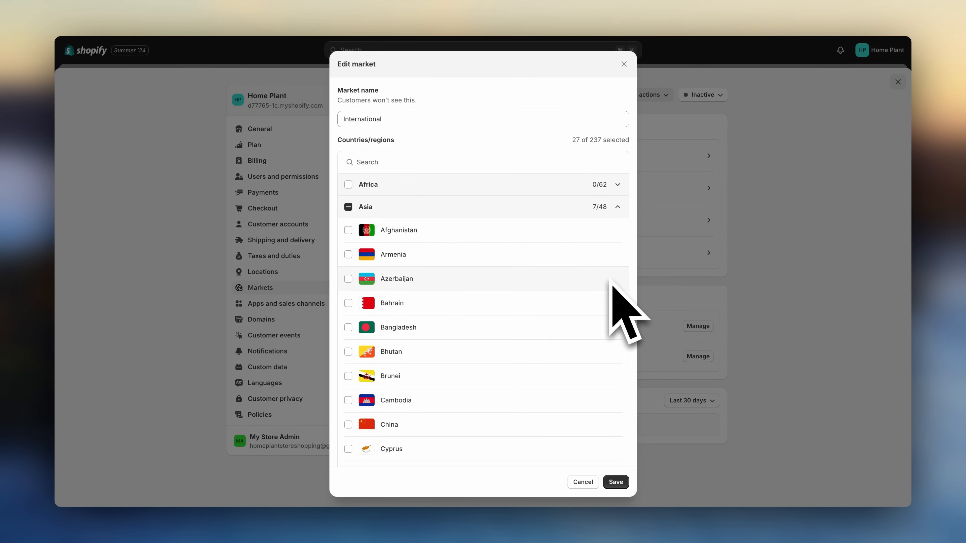
pyautogui.scroll(-10, 610, 281)
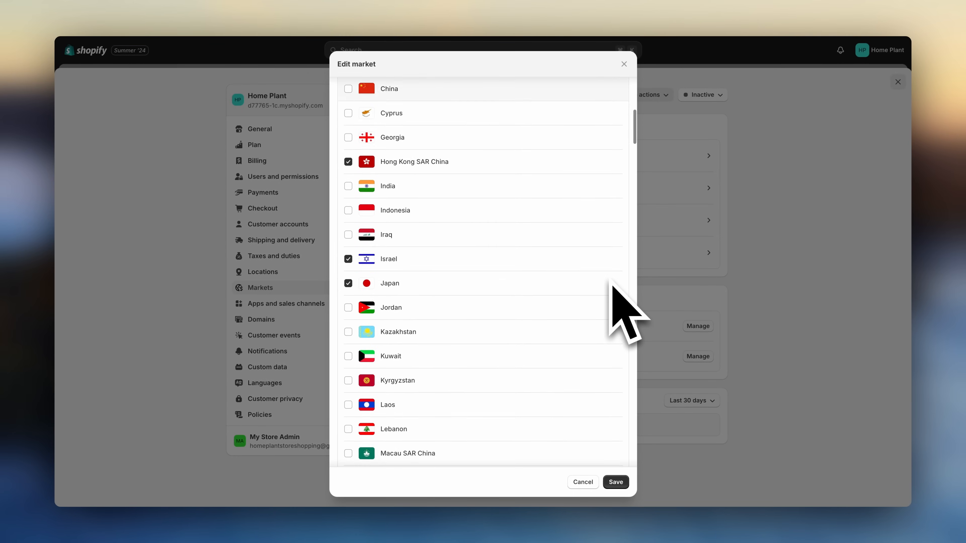
pyautogui.scroll(-12, 611, 284)
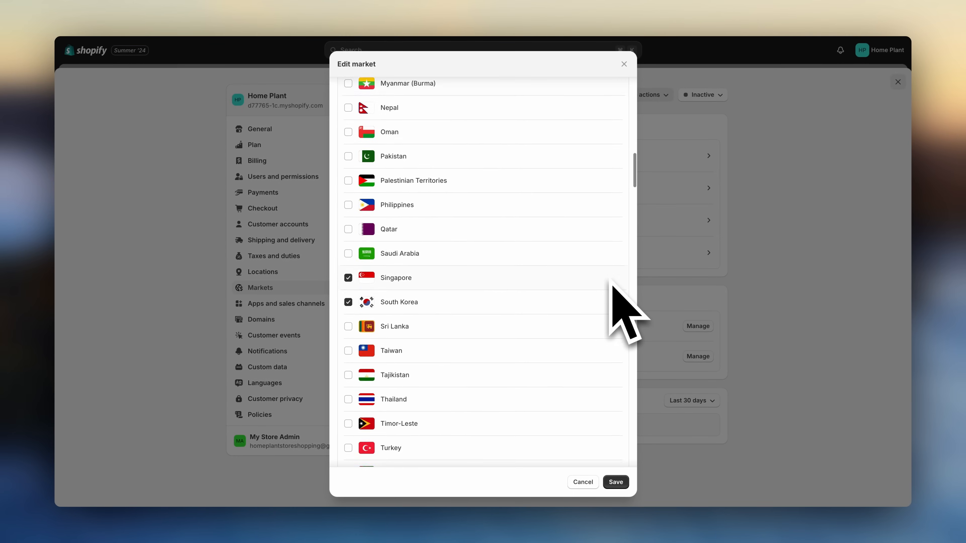
pyautogui.scroll(-12, 611, 282)
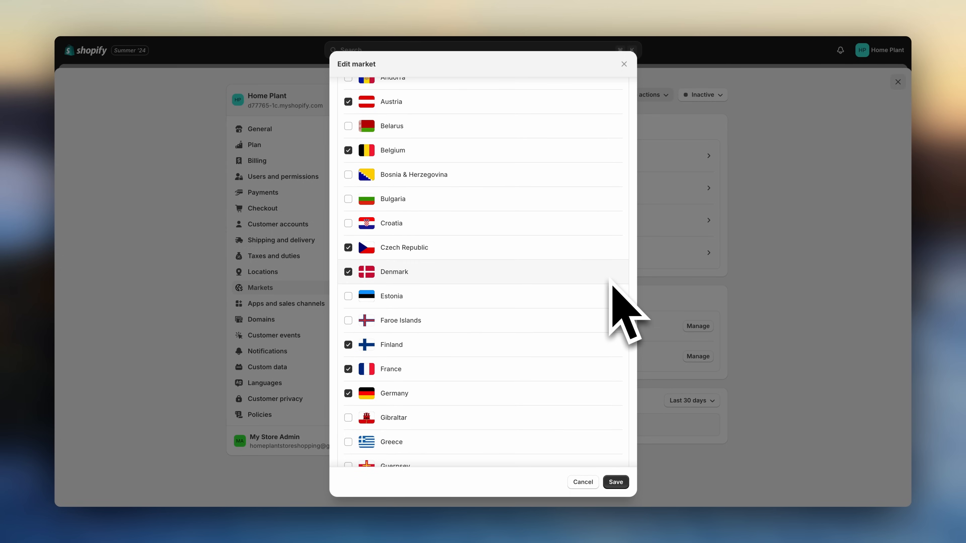
pyautogui.click(616, 482)
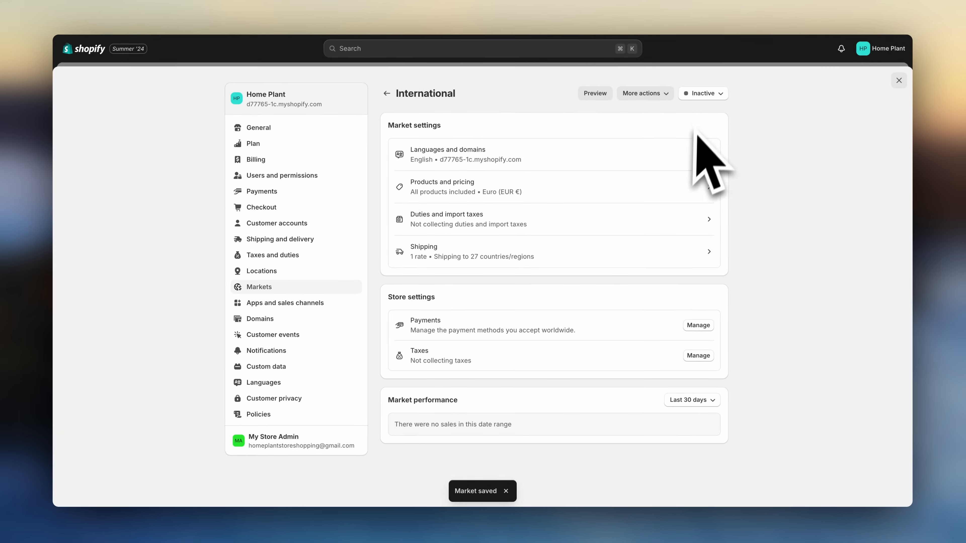
# - Set the International market's status to Active and save
pyautogui.click(702, 95)
pyautogui.click(677, 116)
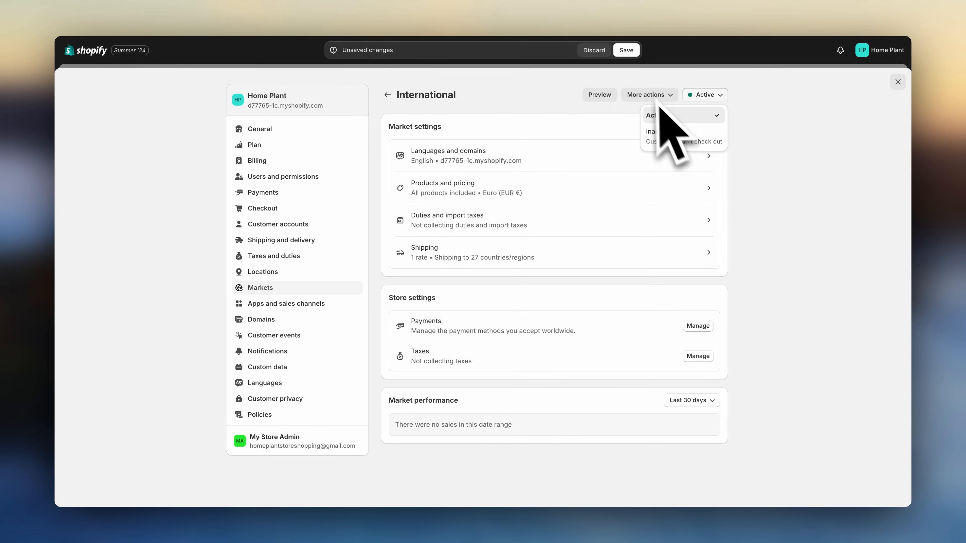
pyautogui.click(627, 49)
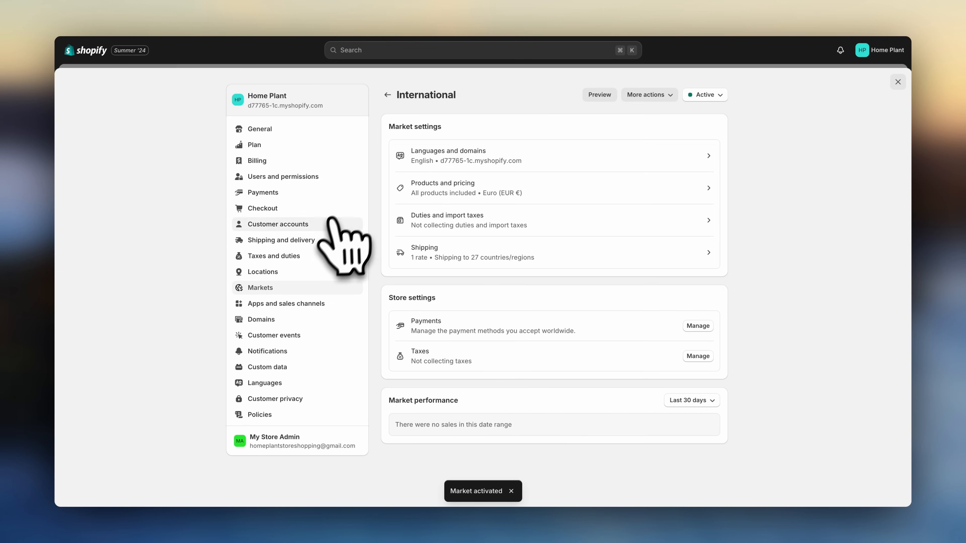
# - Open the General shipping profile and examine its products and shipping zones
pyautogui.click(322, 240)
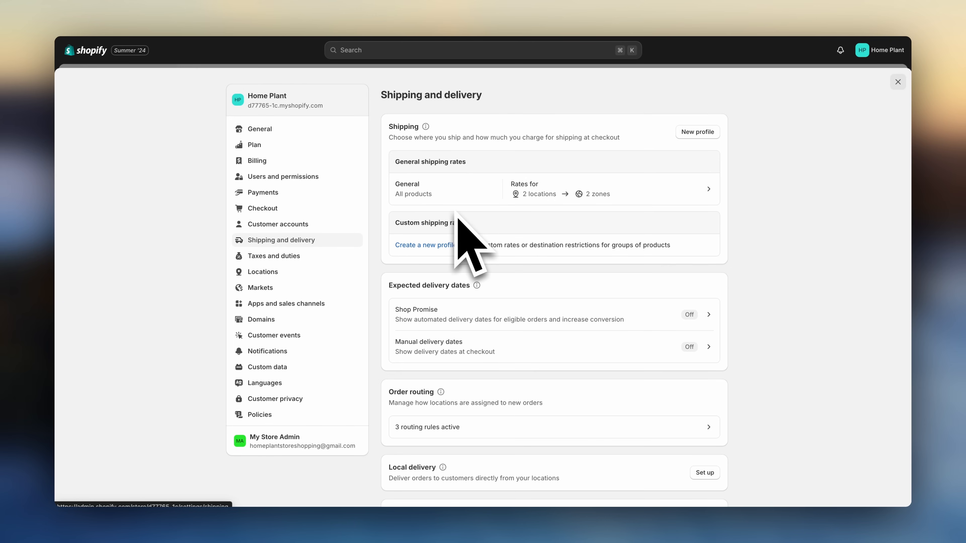
pyautogui.click(454, 202)
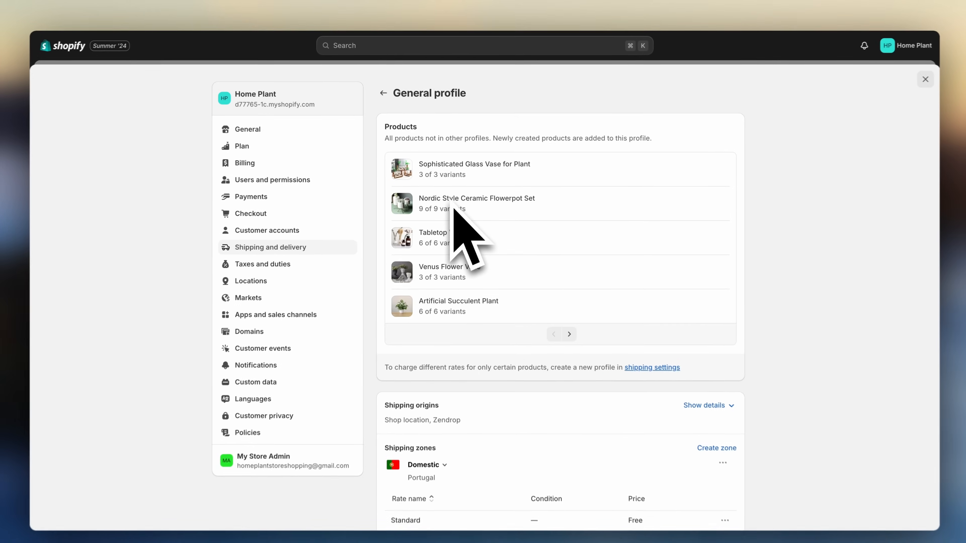
pyautogui.scroll(-5, 519, 399)
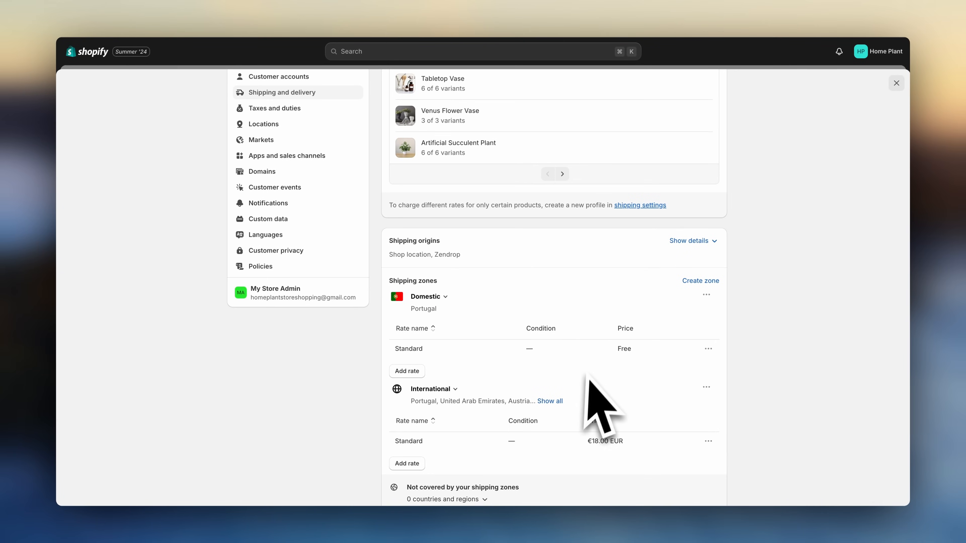
pyautogui.click(550, 401)
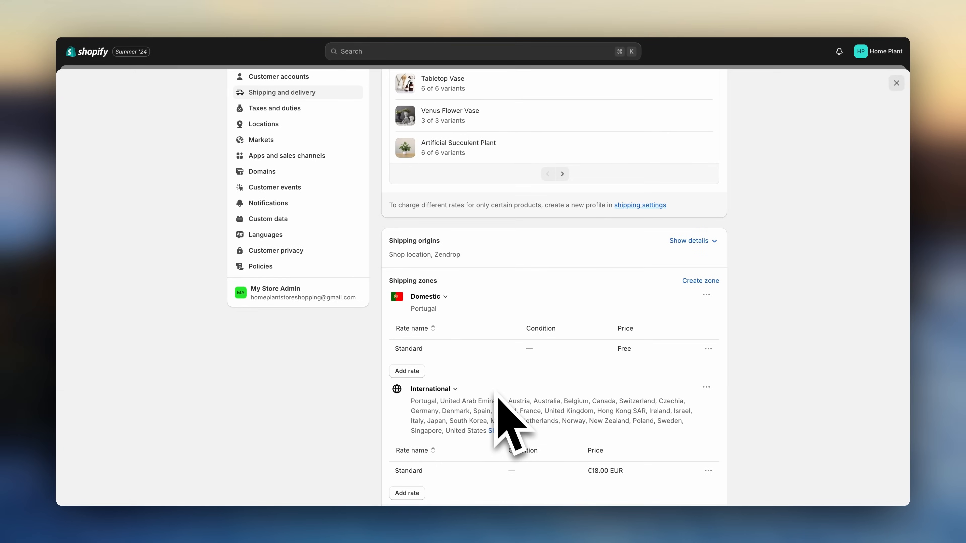
pyautogui.click(406, 493)
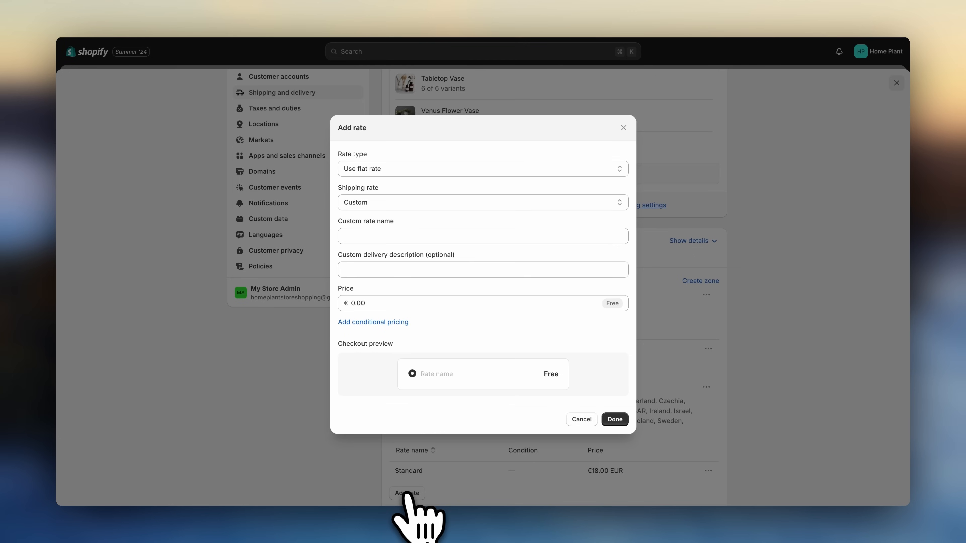
pyautogui.click(388, 304)
pyautogui.write('6.99')
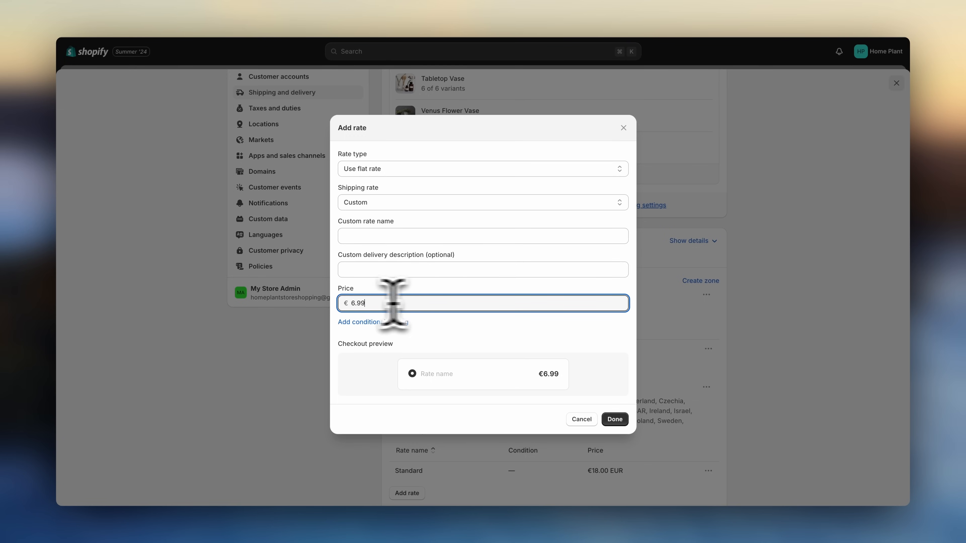
pyautogui.moveTo(393, 304); pyautogui.dragTo(346, 304)
pyautogui.write('0')
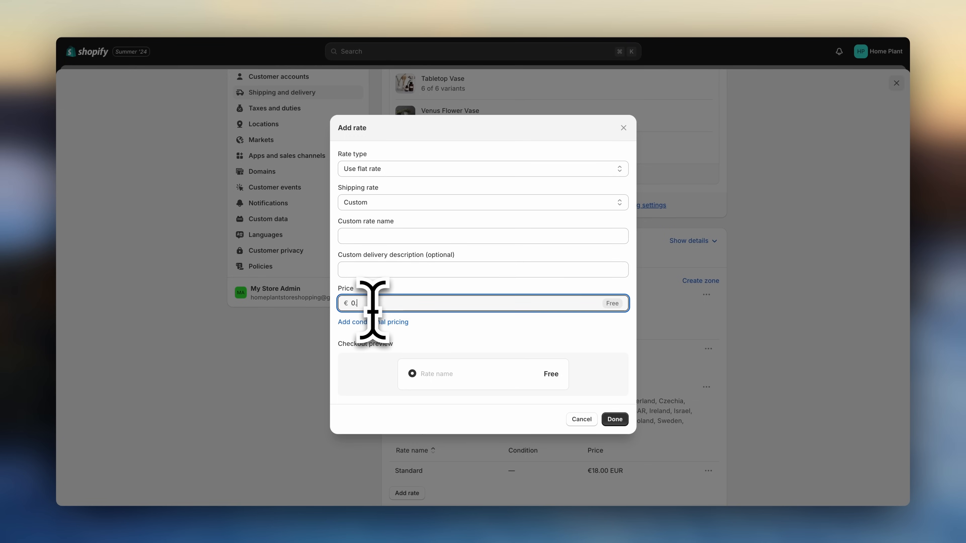
pyautogui.press('Return')
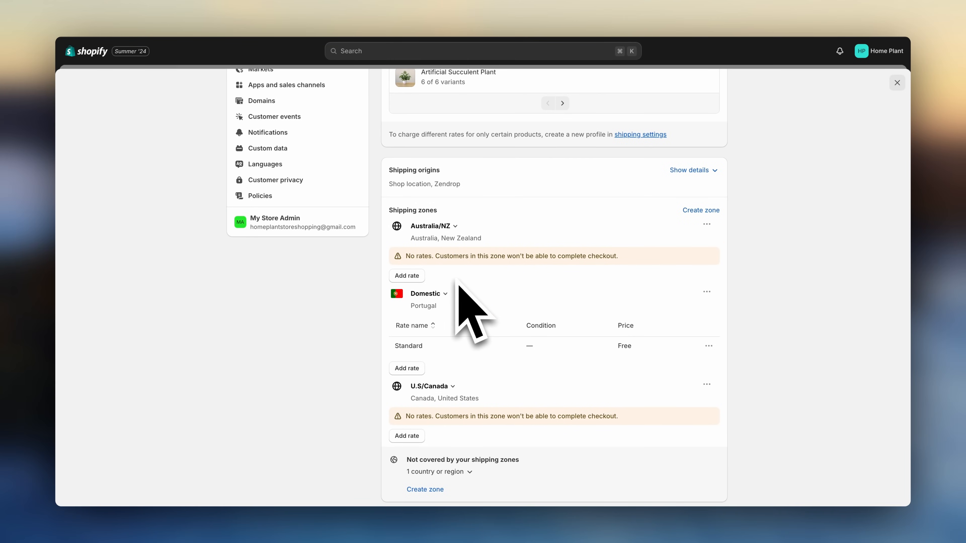
# - Add a custom flat-rate shipping rate named flat rate at €8.99 to the Australia/NZ zone
pyautogui.click(408, 276)
pyautogui.click(387, 233)
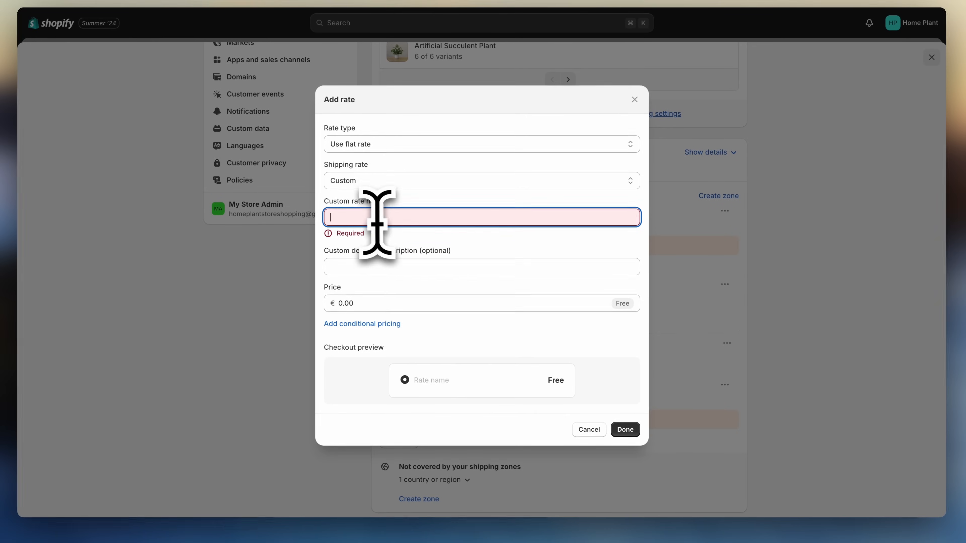
pyautogui.write('flat rate')
pyautogui.click(379, 296)
pyautogui.write('8.99')
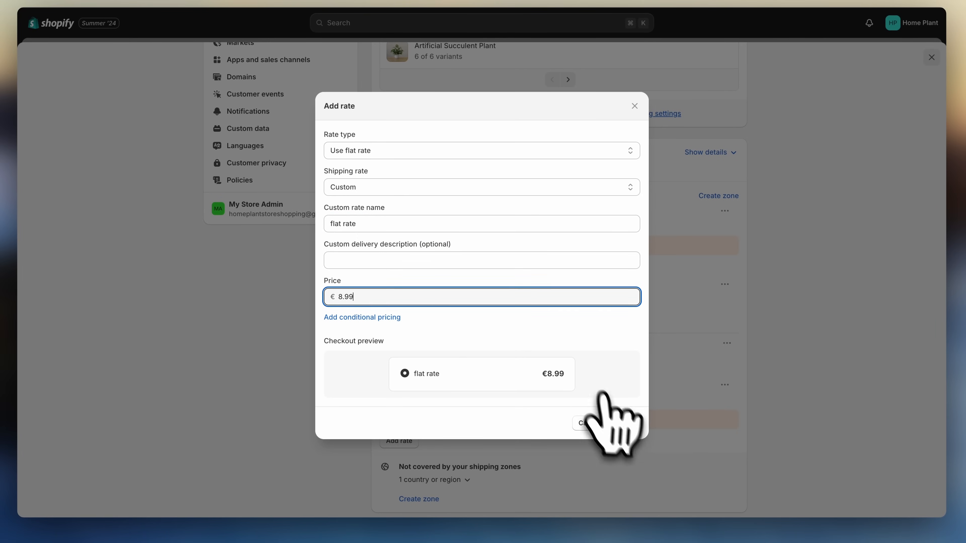
pyautogui.click(622, 422)
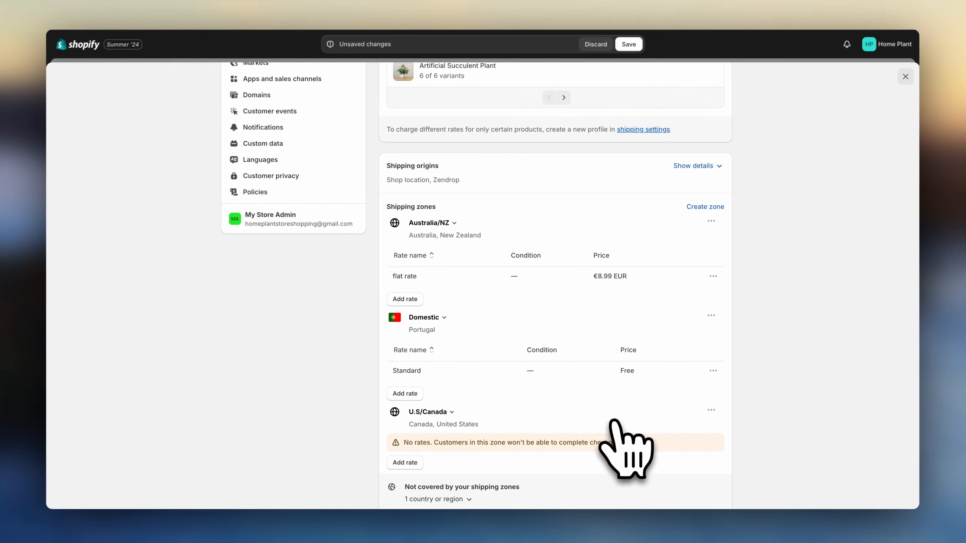
# - Add a flat rate rate at €8.99 to the U.S/Canada zone and save the shipping profile
pyautogui.click(416, 461)
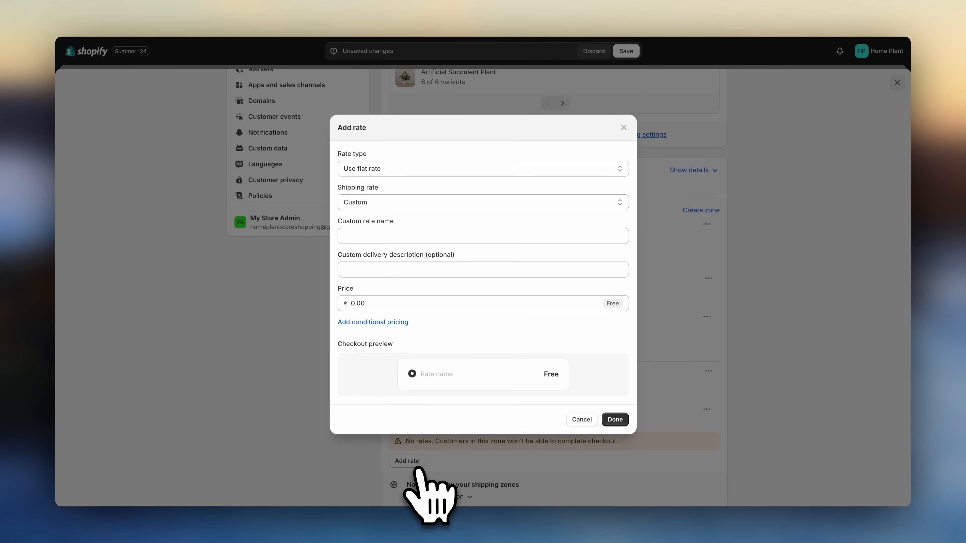
pyautogui.click(383, 237)
pyautogui.write('flat r')
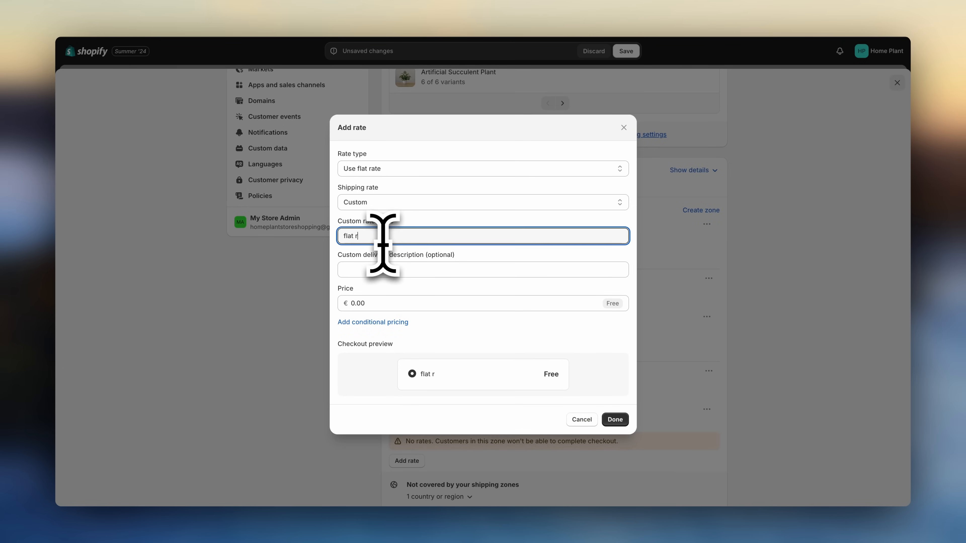
pyautogui.write('ate')
pyautogui.click(392, 304)
pyautogui.write('8.99')
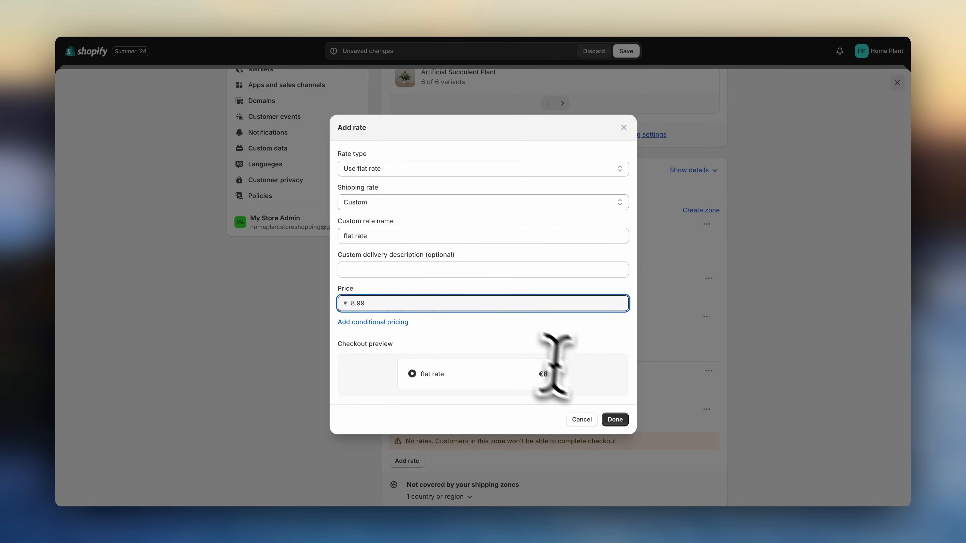
pyautogui.click(614, 419)
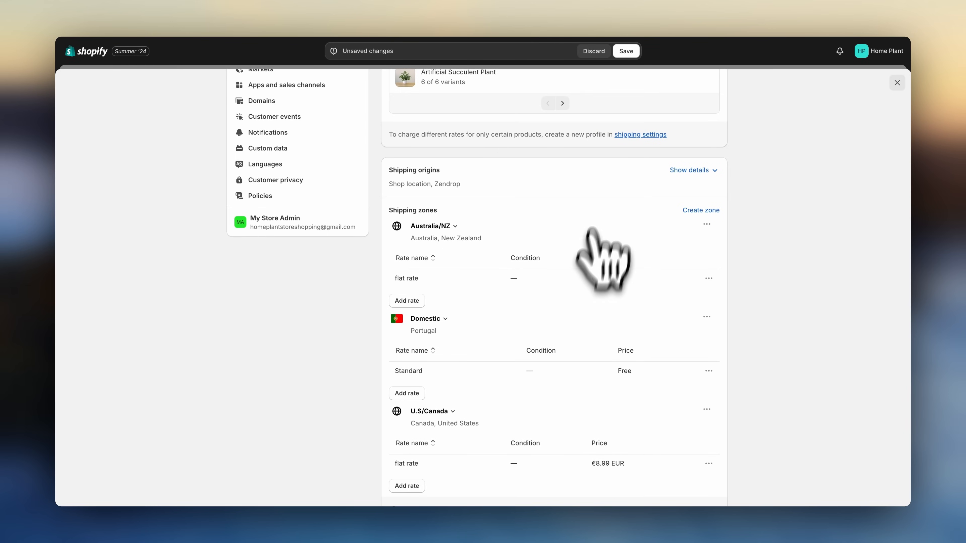
pyautogui.click(628, 51)
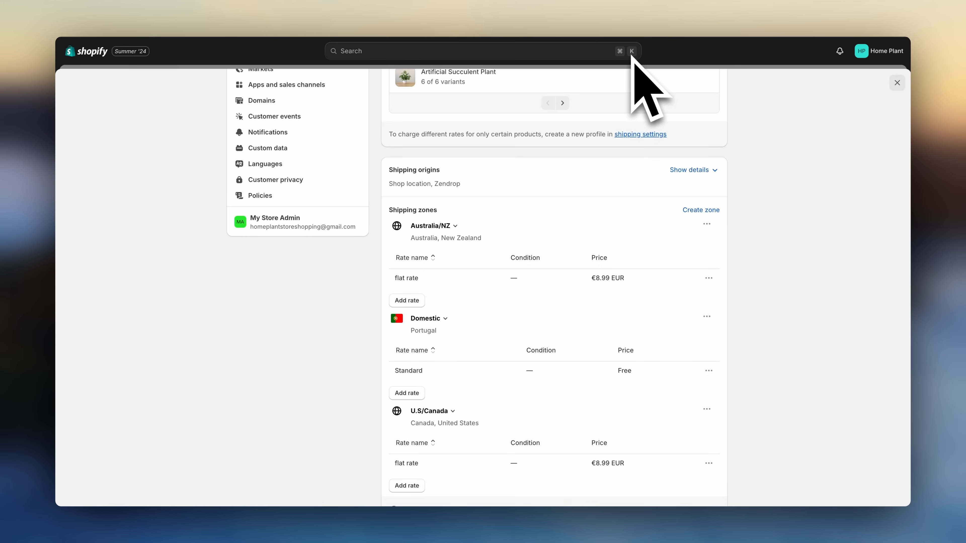
# - Open the Payments settings and browse the additional payment methods available by searching for "a"
pyautogui.scroll(5, 540, 111)
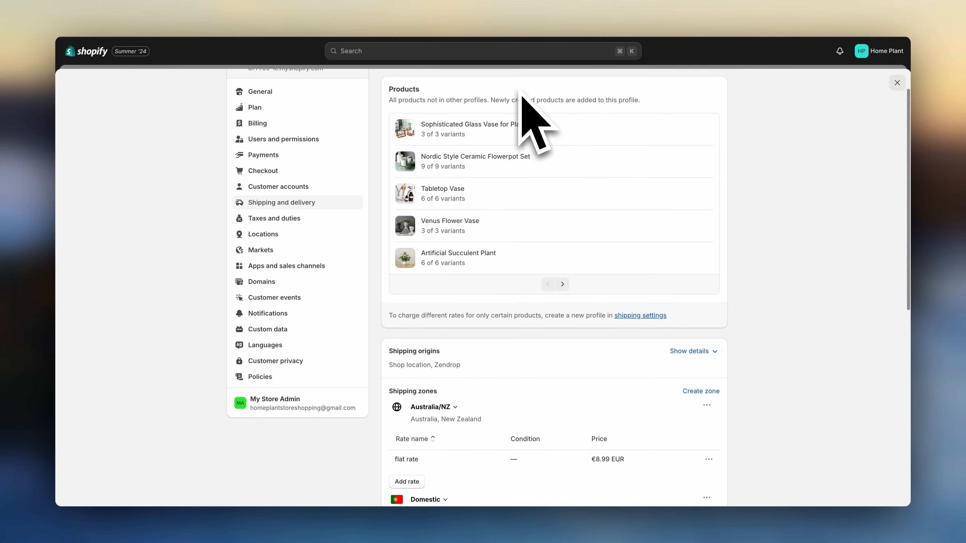
pyautogui.click(262, 164)
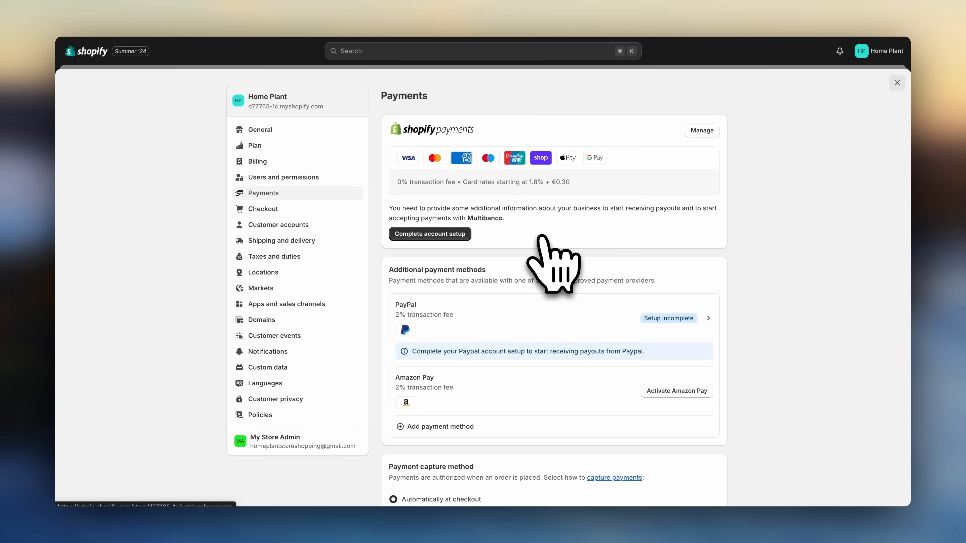
pyautogui.scroll(-3, 541, 238)
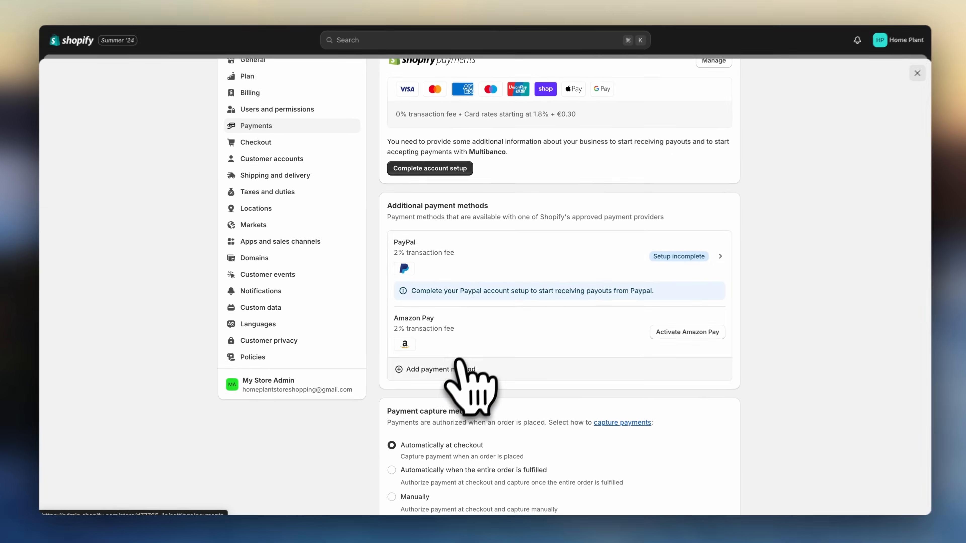
pyautogui.click(440, 366)
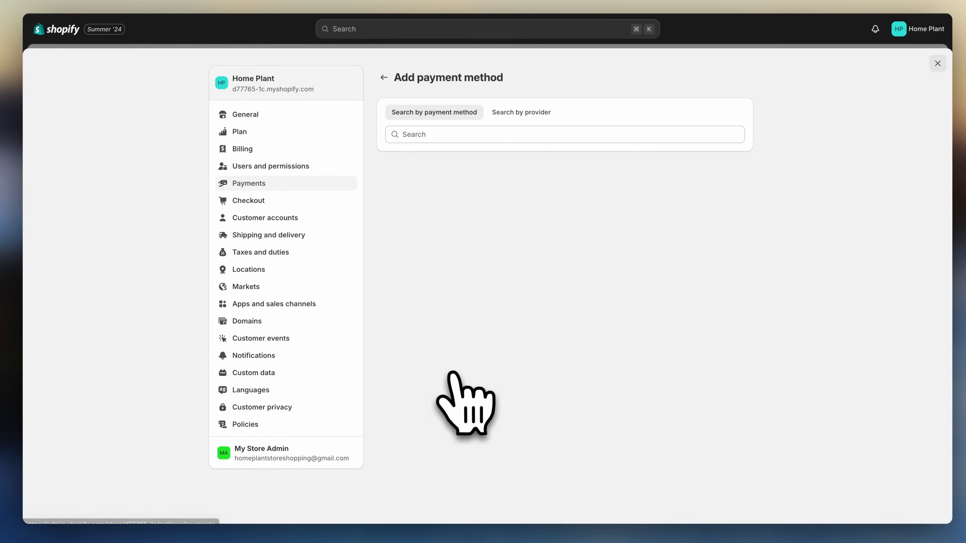
pyautogui.click(429, 133)
pyautogui.write('a')
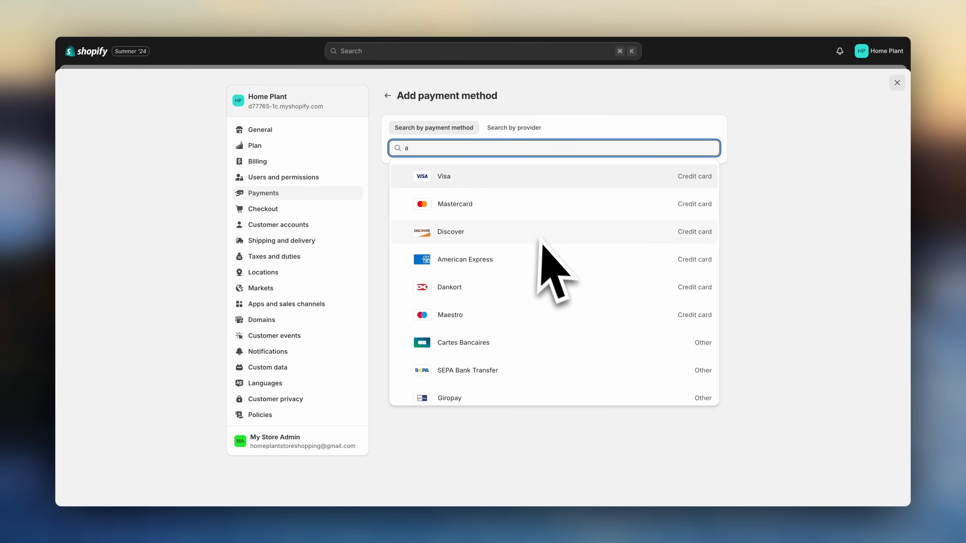
pyautogui.scroll(-10, 542, 243)
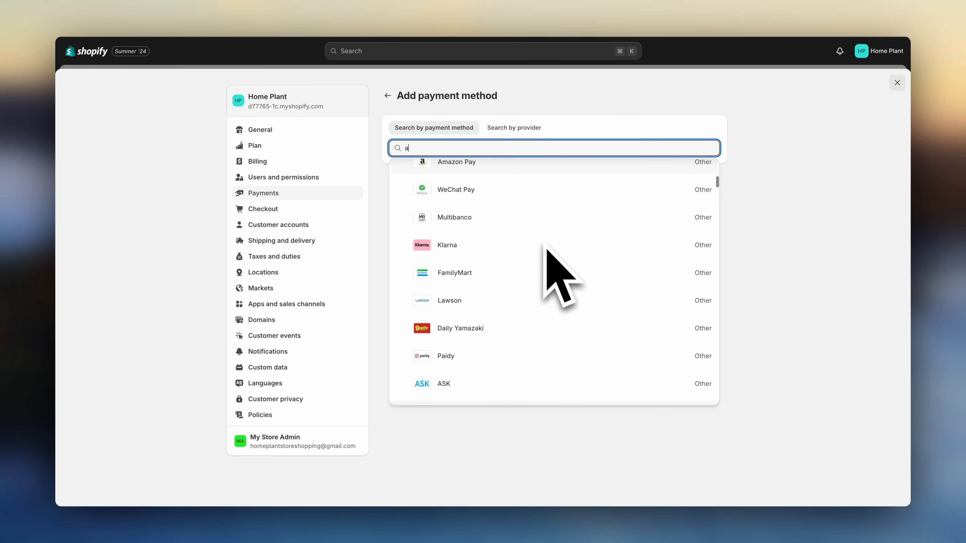
pyautogui.scroll(-8, 545, 247)
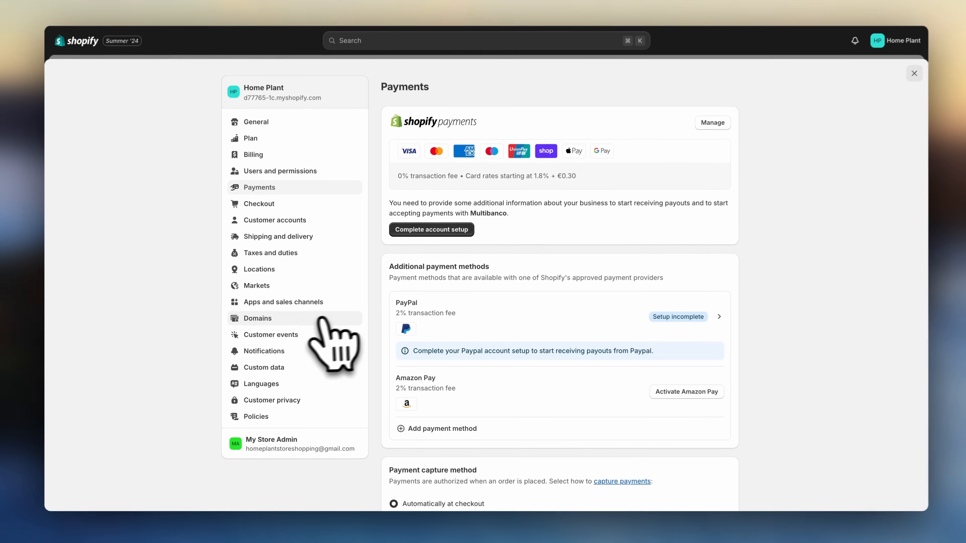
# - Go through Domains to the Policies settings and publish the Return and refund policy from its template
pyautogui.click(266, 320)
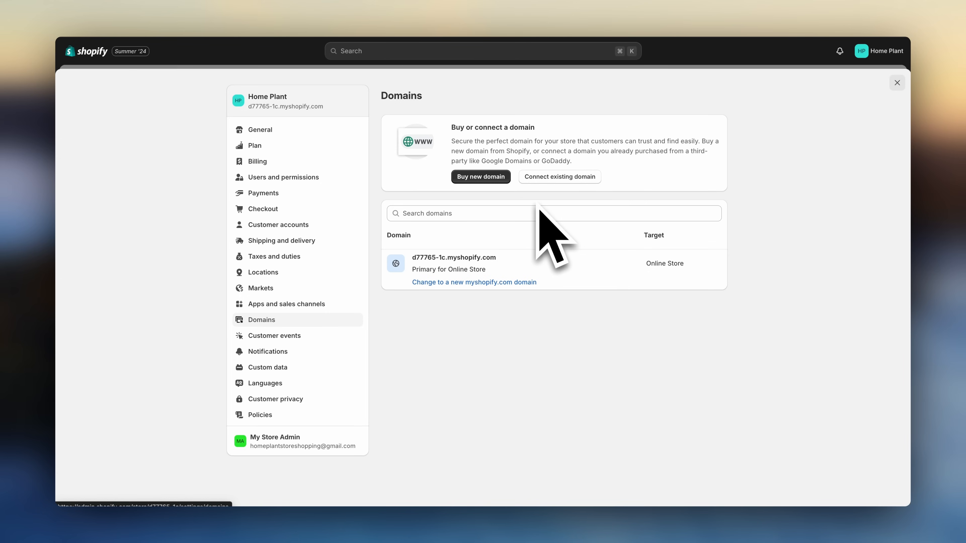
pyautogui.click(323, 414)
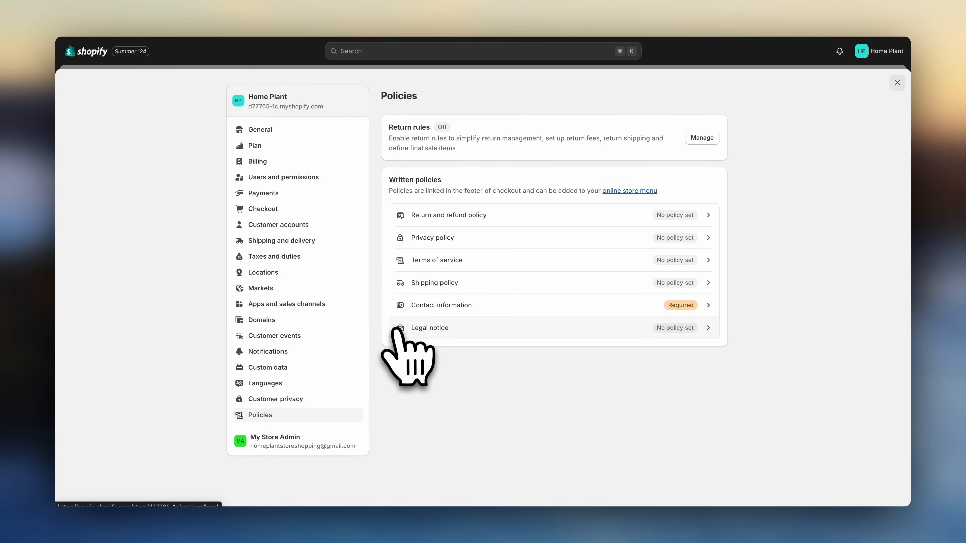
pyautogui.click(655, 224)
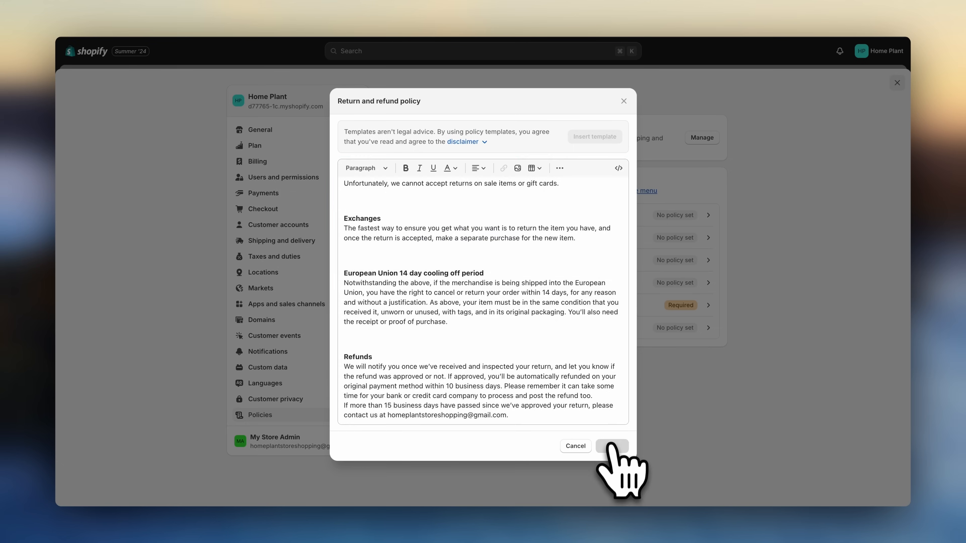
pyautogui.click(612, 446)
# - Insert the template into the Privacy policy and publish it
pyautogui.click(673, 237)
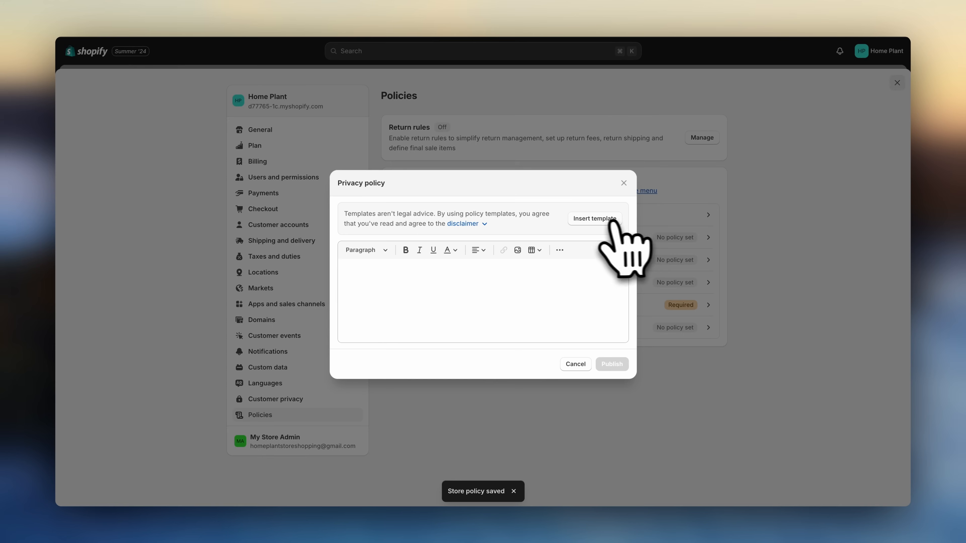
pyautogui.click(595, 218)
pyautogui.click(610, 509)
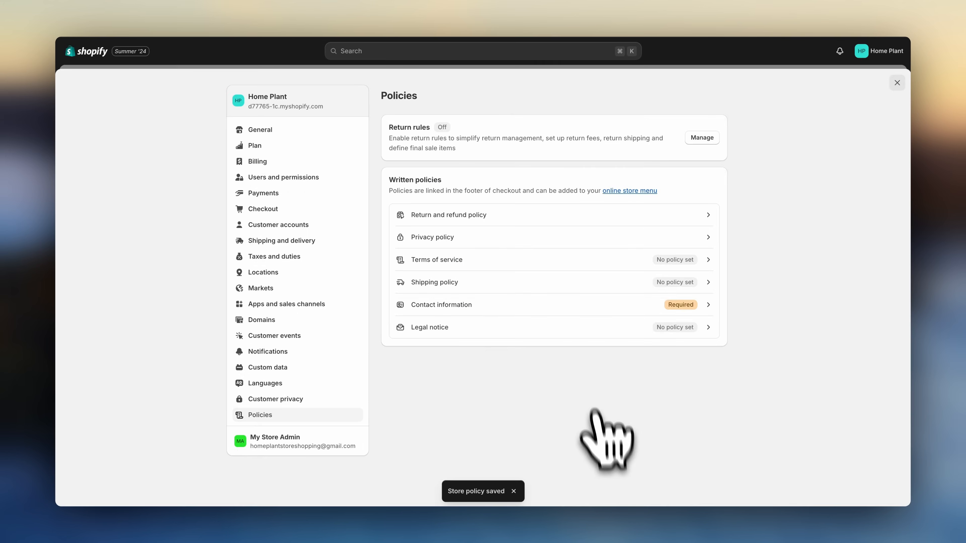
# - Insert the template into the Terms of service and publish it
pyautogui.click(666, 261)
pyautogui.click(609, 219)
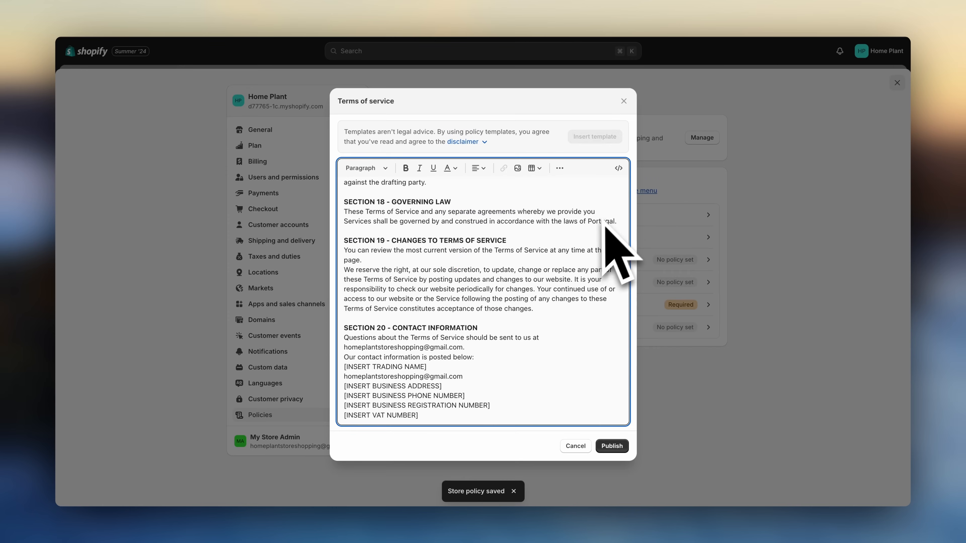
pyautogui.click(612, 446)
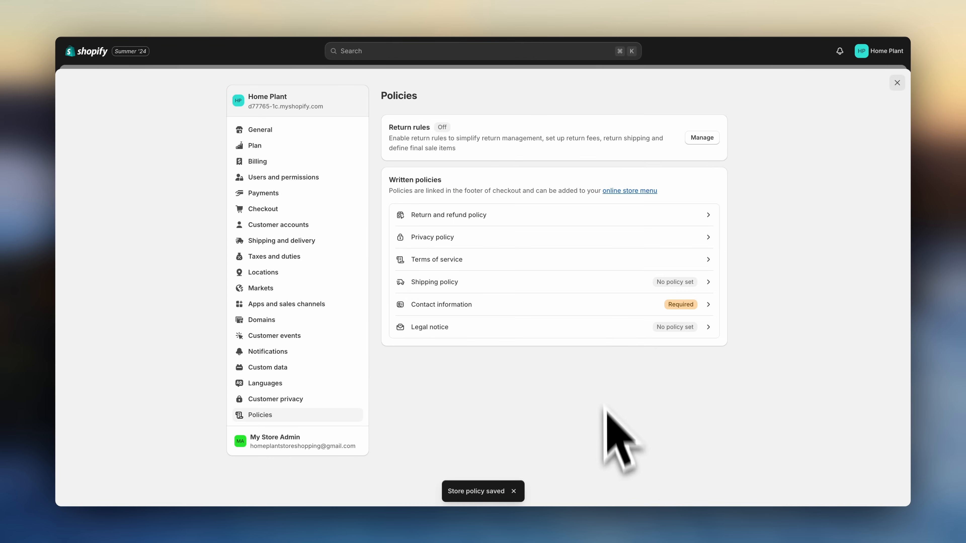
# - Insert the template into the Shipping policy and publish it
pyautogui.click(651, 284)
pyautogui.click(608, 219)
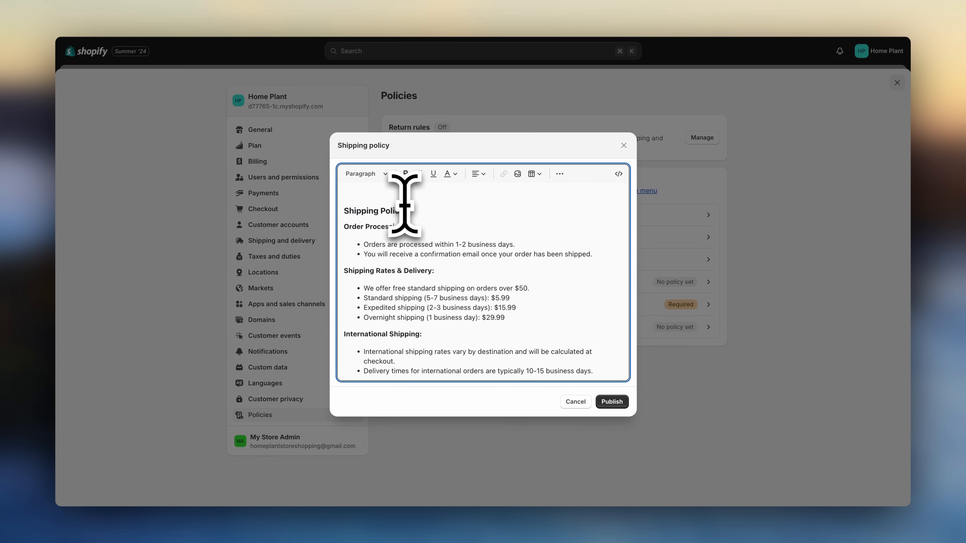
pyautogui.click(613, 402)
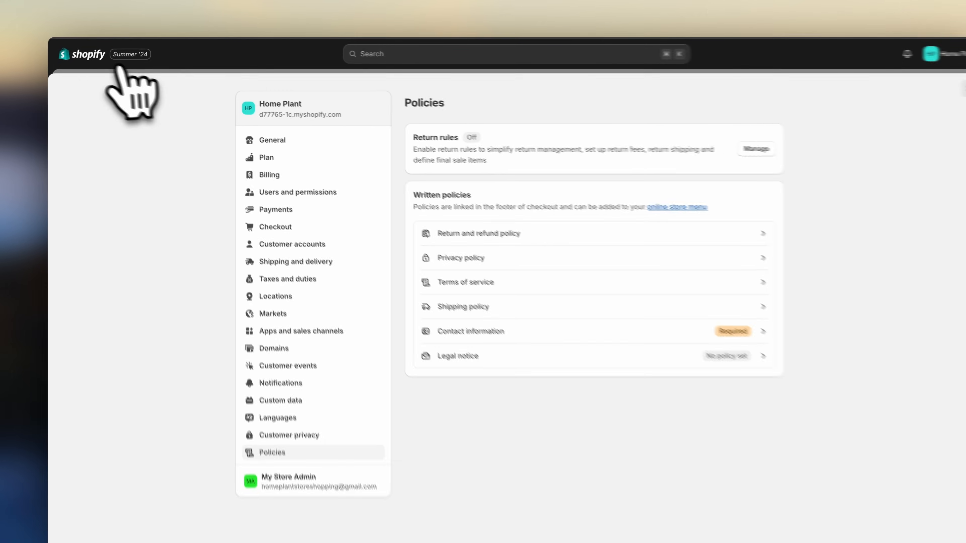
# - Open the Footer menu under Online Store navigation and add a Refund policy item linked to the Refund Policy
pyautogui.click(95, 53)
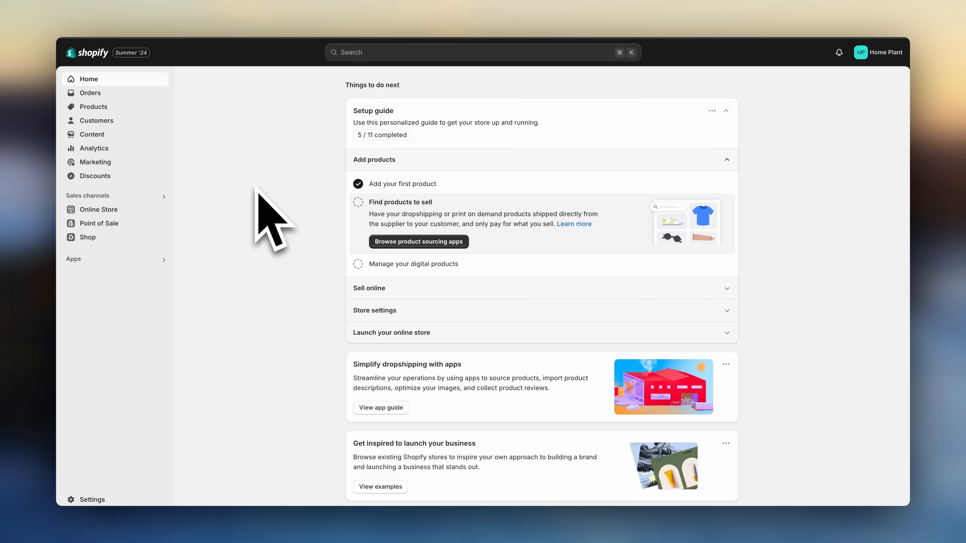
pyautogui.click(114, 210)
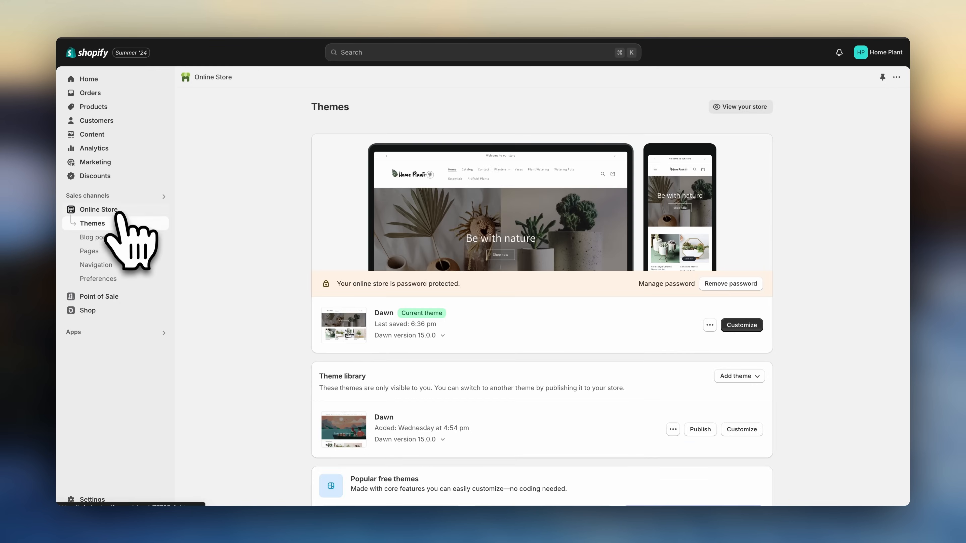
pyautogui.click(123, 266)
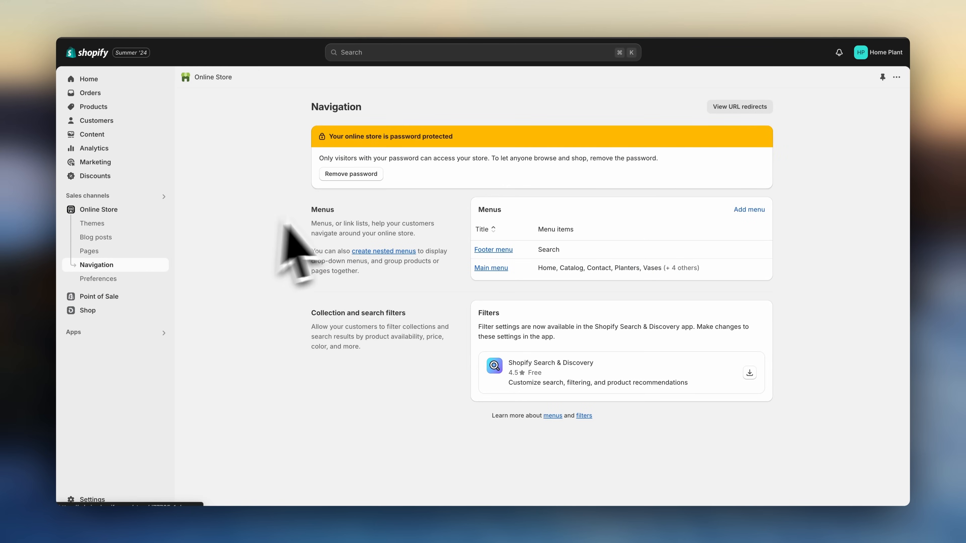
pyautogui.click(490, 250)
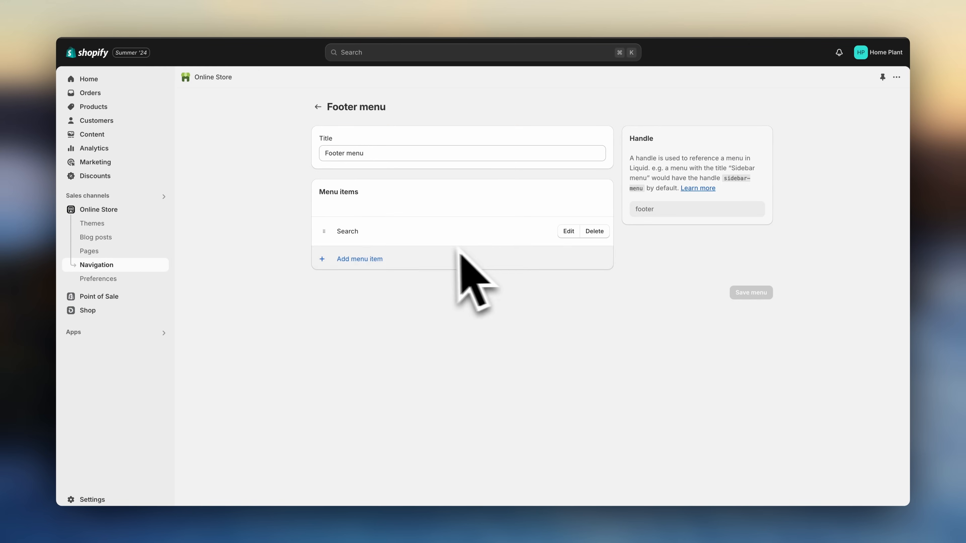
pyautogui.click(371, 260)
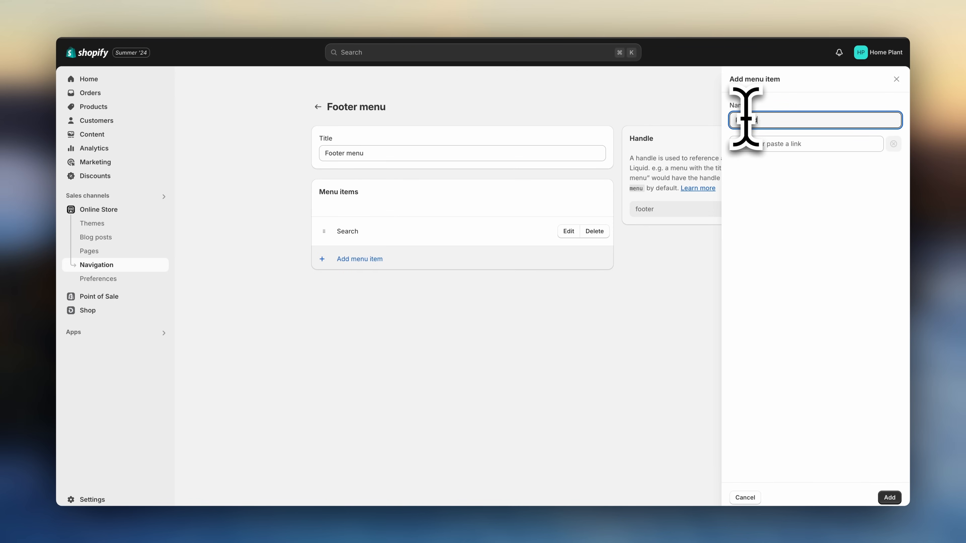
pyautogui.click(759, 144)
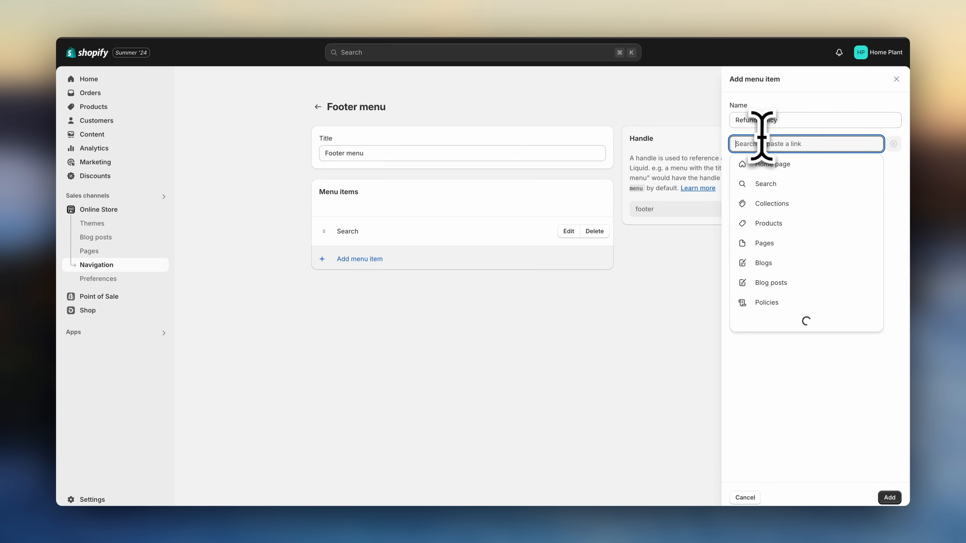
pyautogui.click(775, 303)
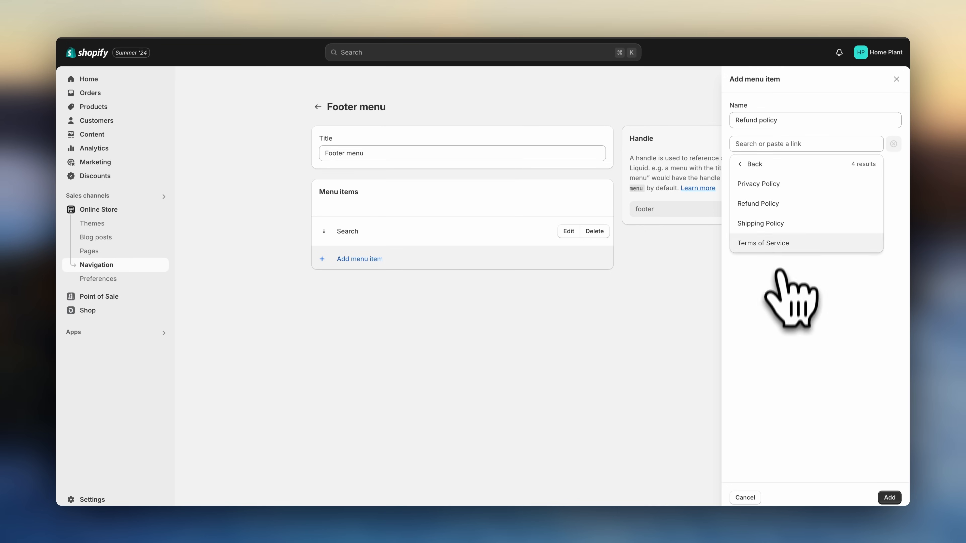
pyautogui.click(778, 207)
pyautogui.click(888, 496)
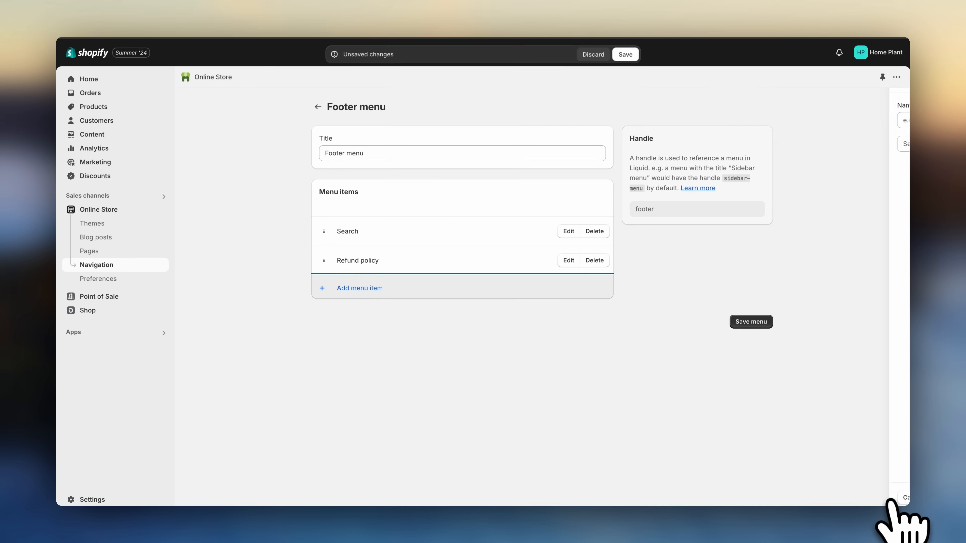
# - Add a Privacy policy item to the footer menu linked to the Privacy Policy
pyautogui.click(377, 289)
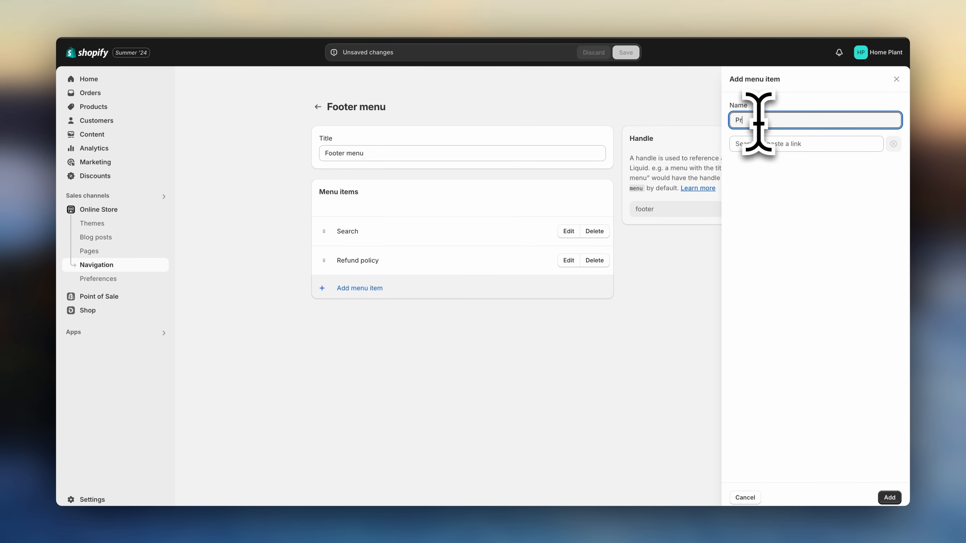
pyautogui.click(772, 144)
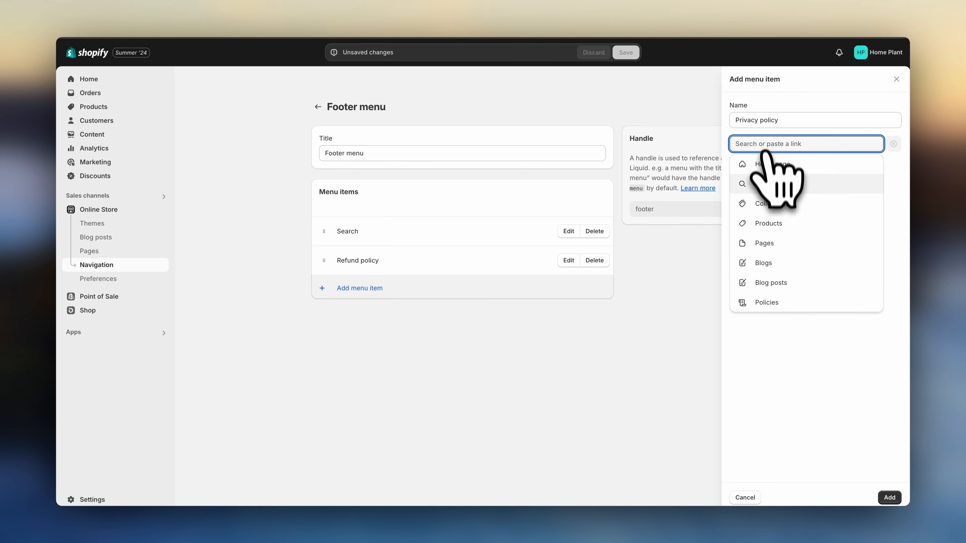
pyautogui.click(778, 303)
pyautogui.click(774, 186)
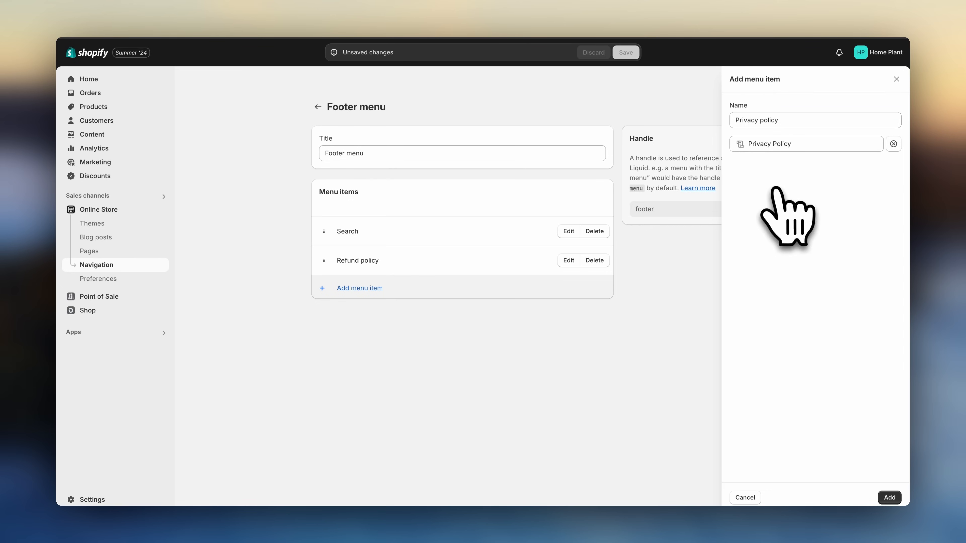
pyautogui.click(889, 498)
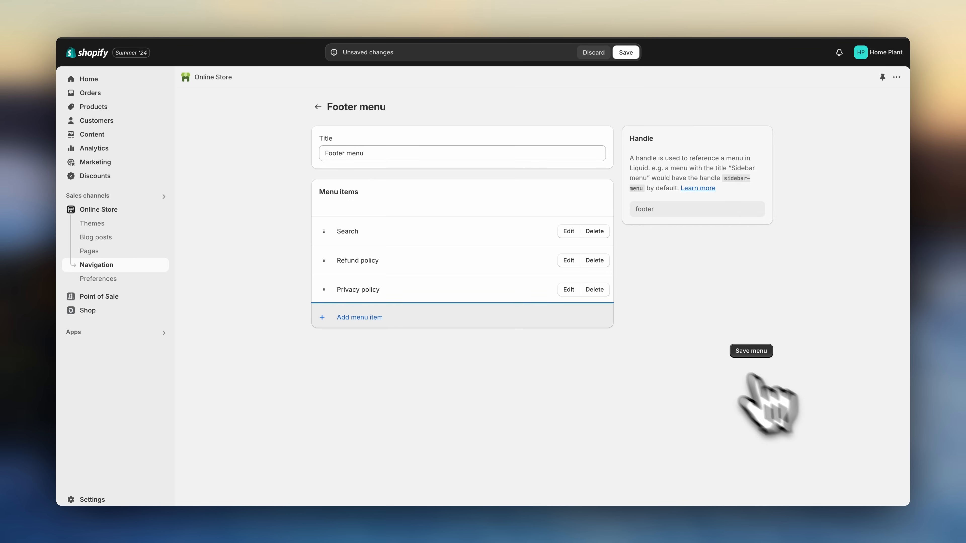
# - Add a Terms of service item to the footer menu linked to the Terms of Service policy
pyautogui.click(371, 319)
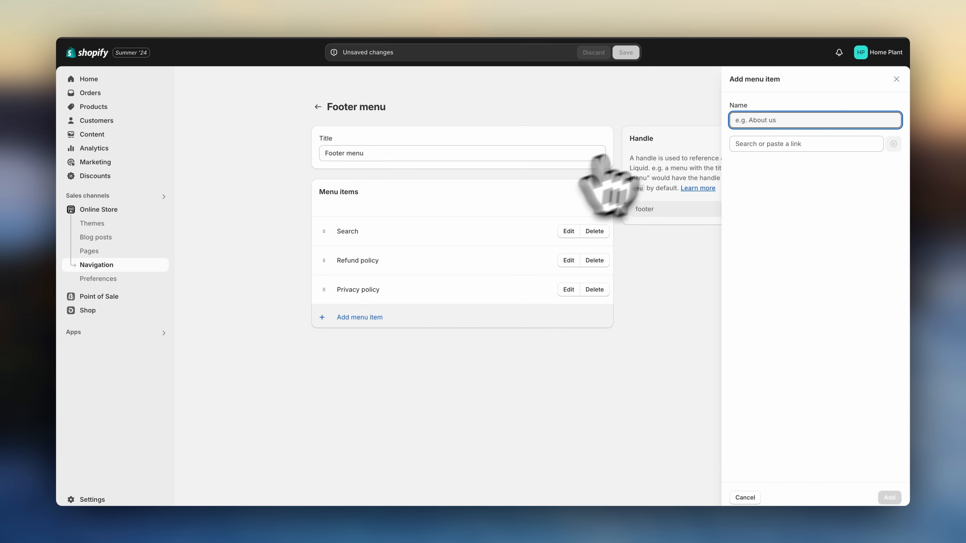
pyautogui.click(756, 143)
pyautogui.click(772, 303)
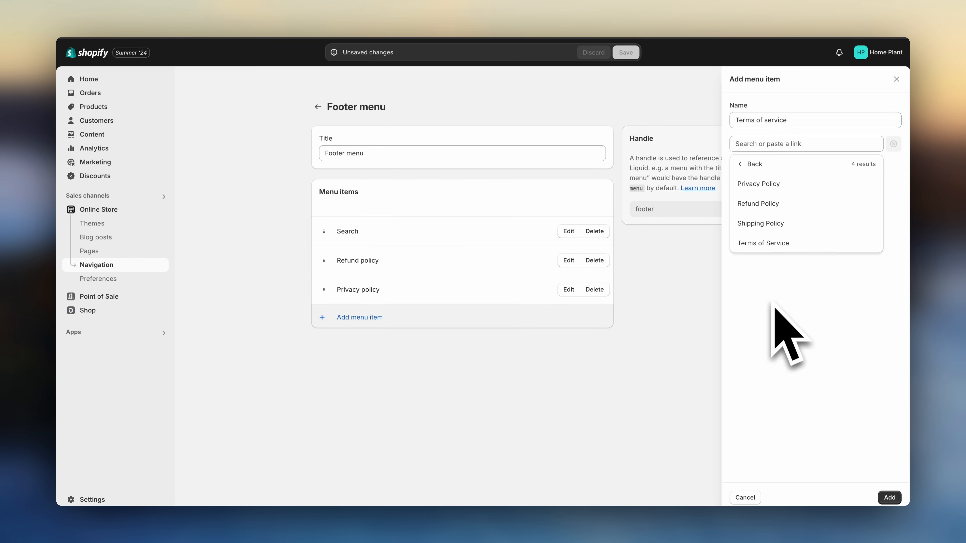
pyautogui.click(772, 243)
pyautogui.click(886, 497)
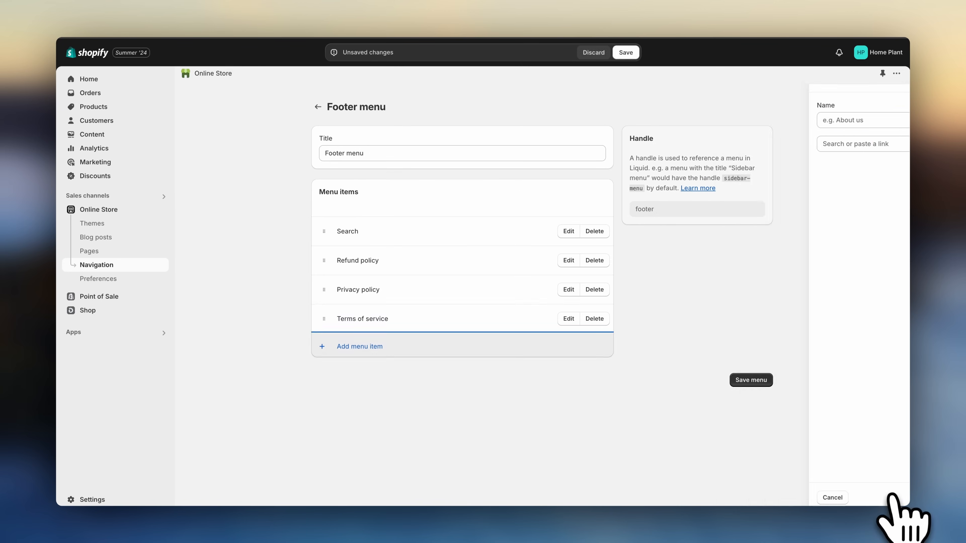
# - Add a Shipping policy item linked to the Shipping Policy and save the footer menu
pyautogui.click(409, 347)
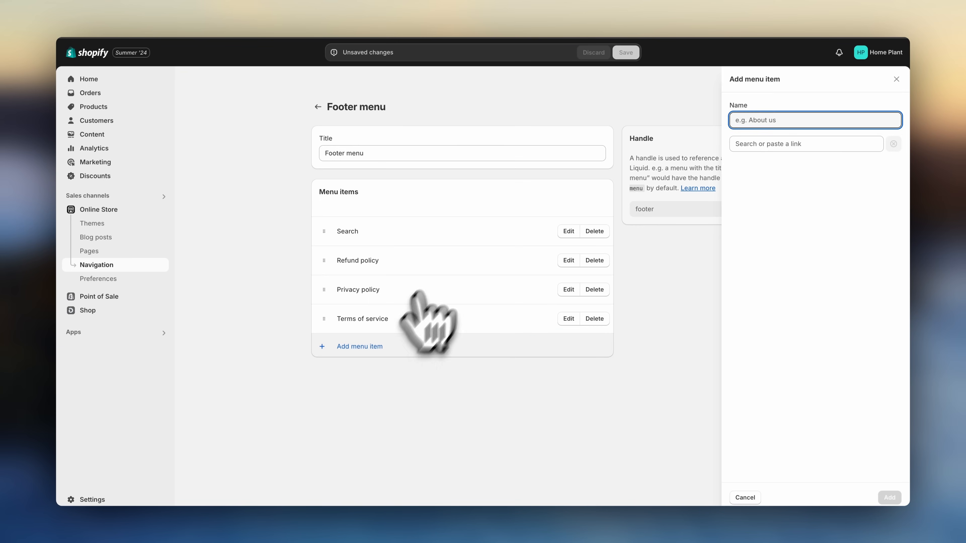
pyautogui.write('Shipping policy')
pyautogui.click(772, 144)
pyautogui.click(771, 299)
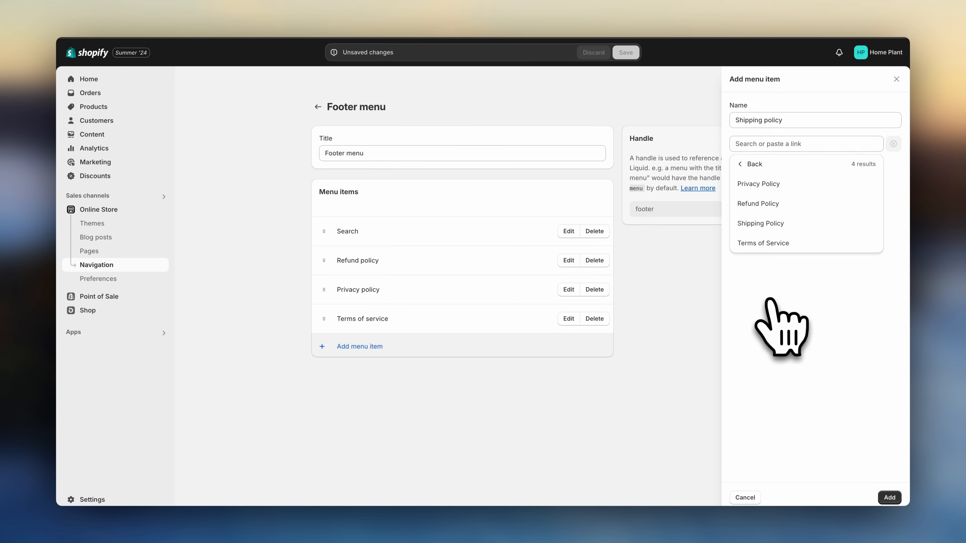
pyautogui.click(773, 228)
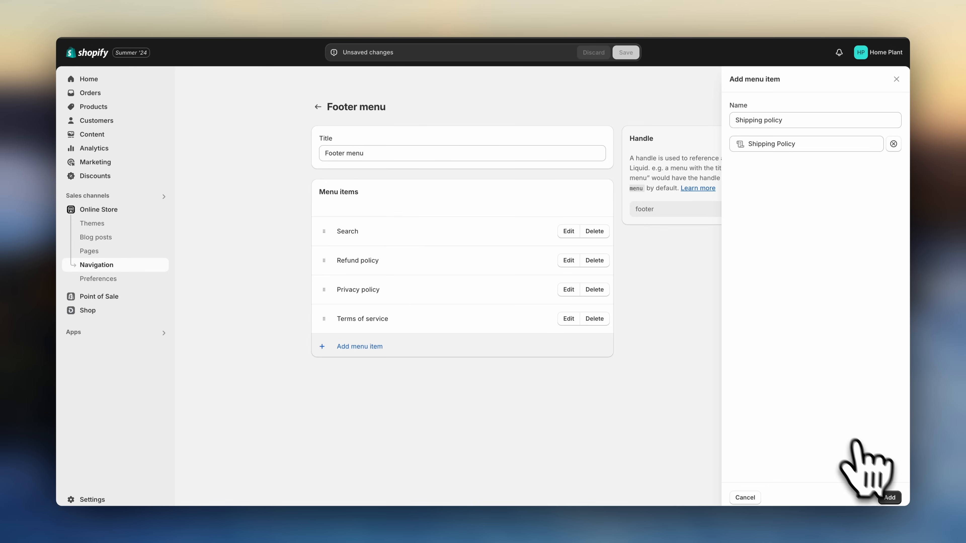
pyautogui.click(889, 498)
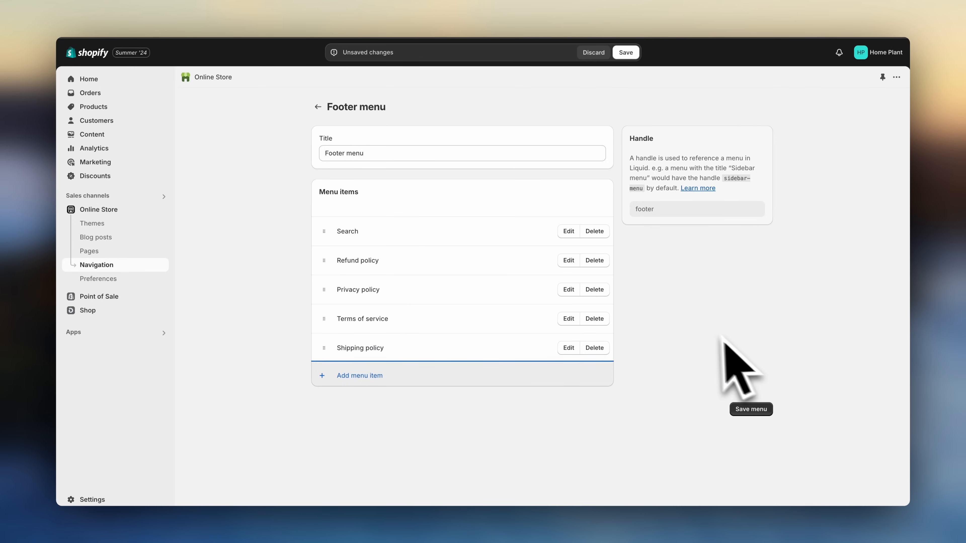
pyautogui.click(751, 409)
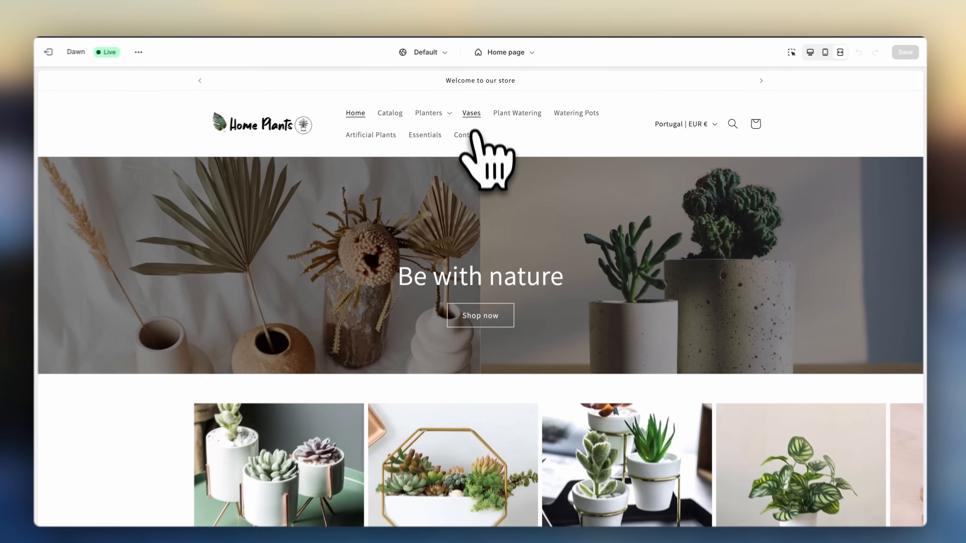
# - Test the storefront by opening a vase product from Vases, adding it to the cart and proceeding to checkout
pyautogui.click(475, 111)
pyautogui.click(657, 286)
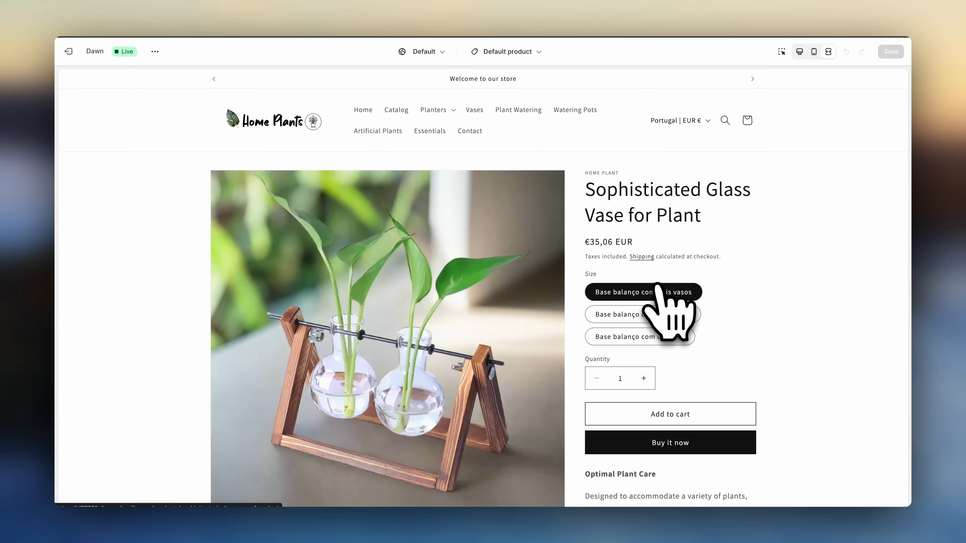
pyautogui.click(670, 415)
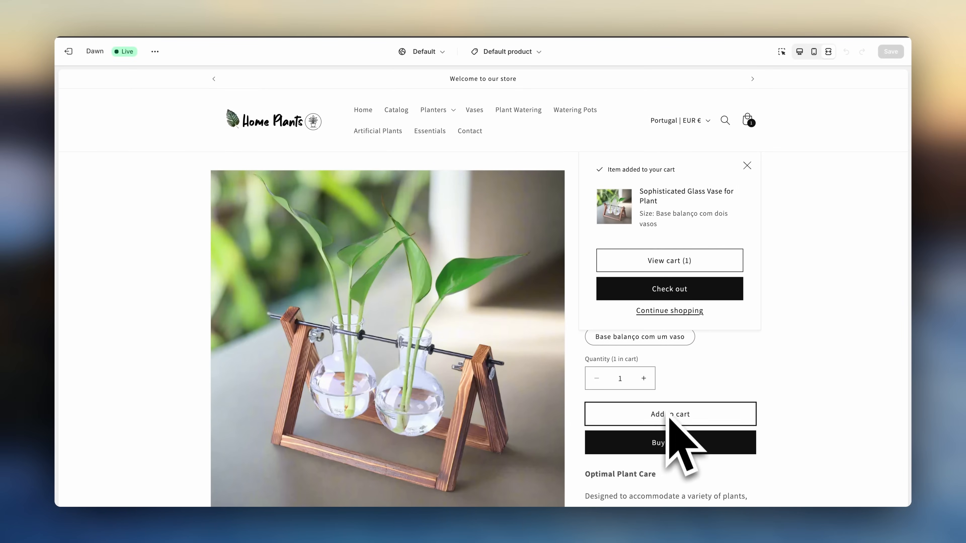
pyautogui.click(670, 289)
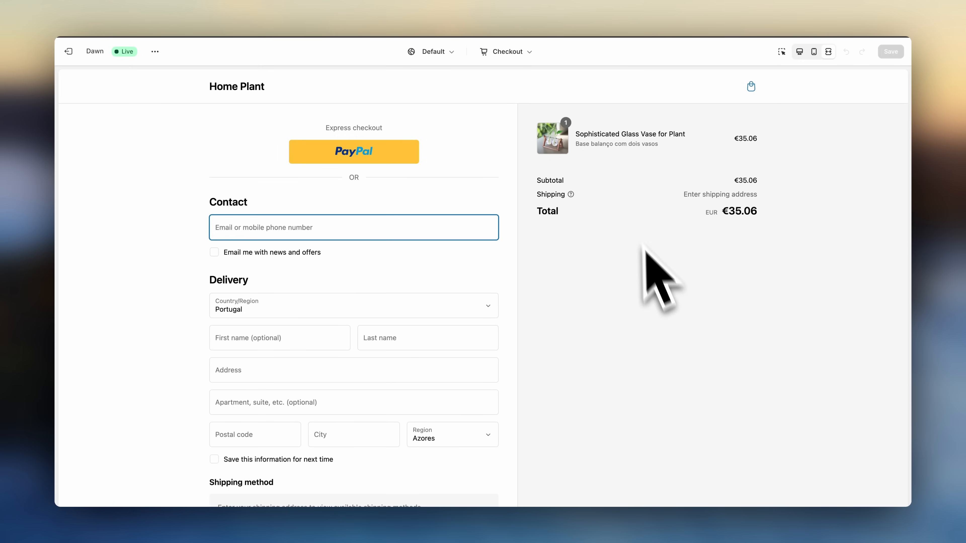
pyautogui.scroll(-5, 643, 259)
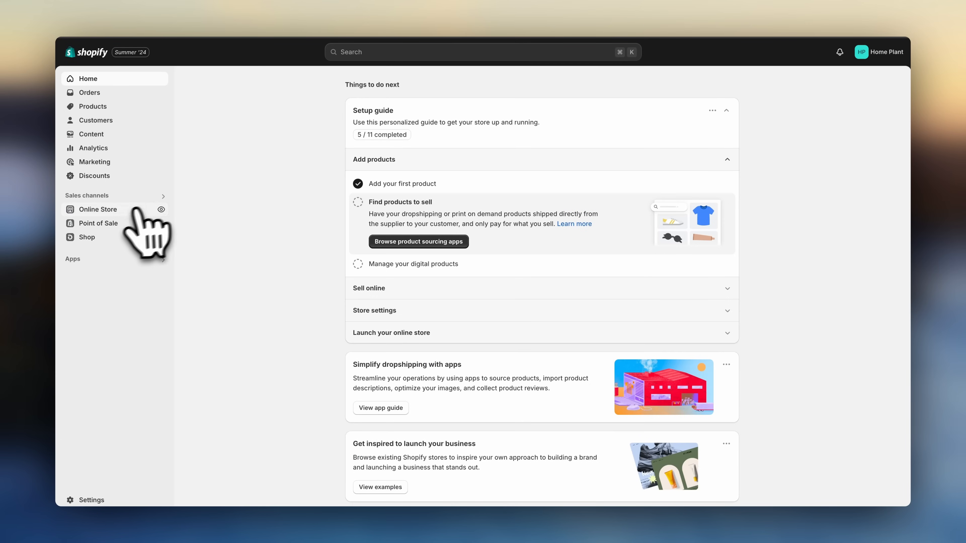
# - Remove the online store password so the store is open to everyone, and dismiss the notice
pyautogui.click(112, 211)
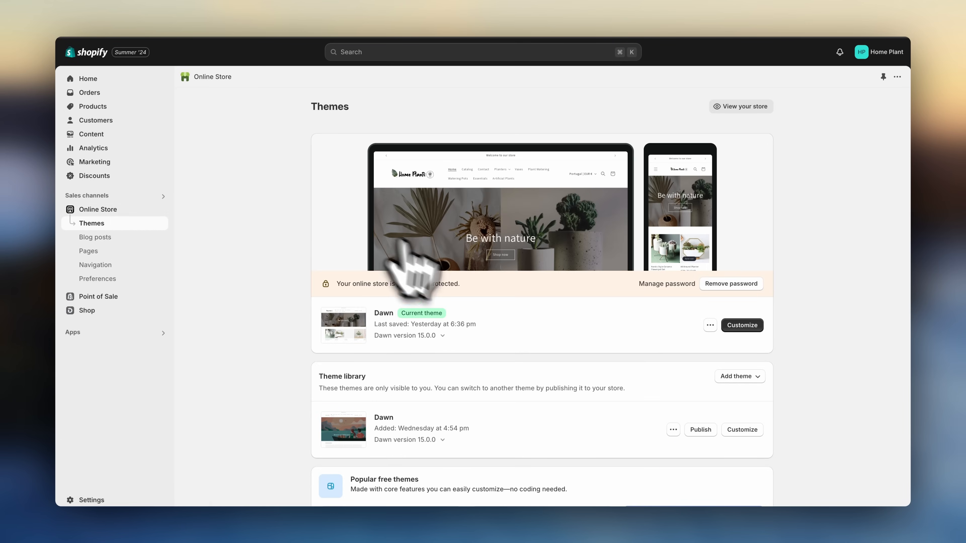
pyautogui.click(721, 284)
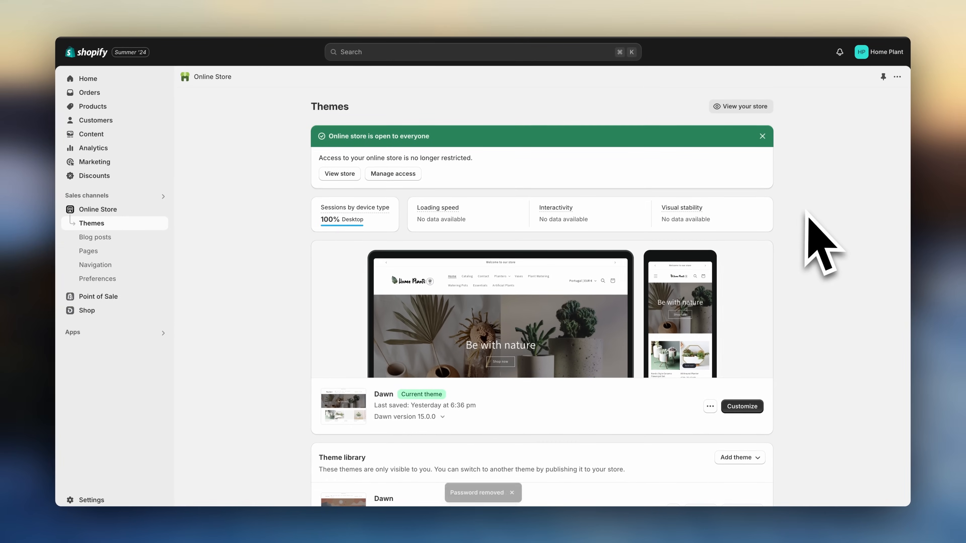
pyautogui.click(763, 136)
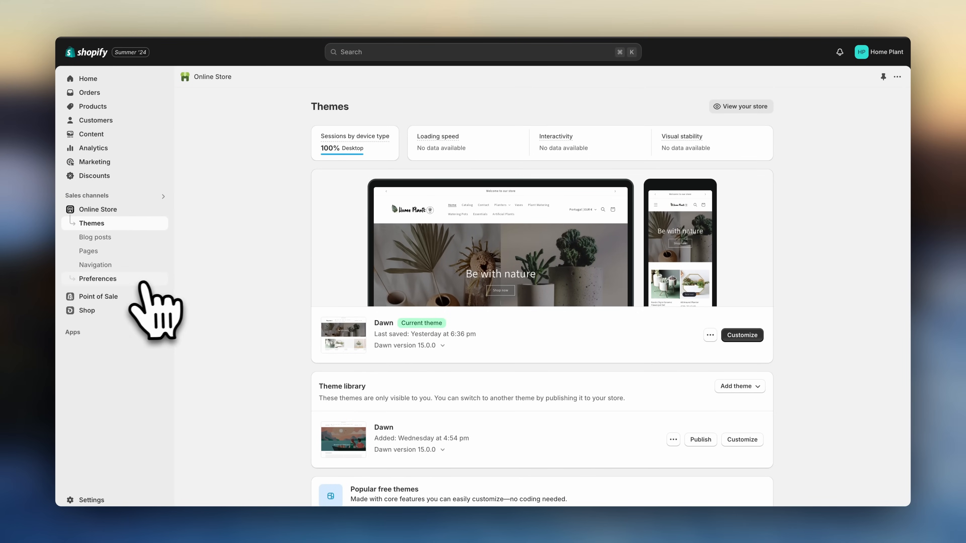
# - In Online Store preferences, set the homepage title to Home Plants, add a plant-care meta description, and save
pyautogui.click(132, 281)
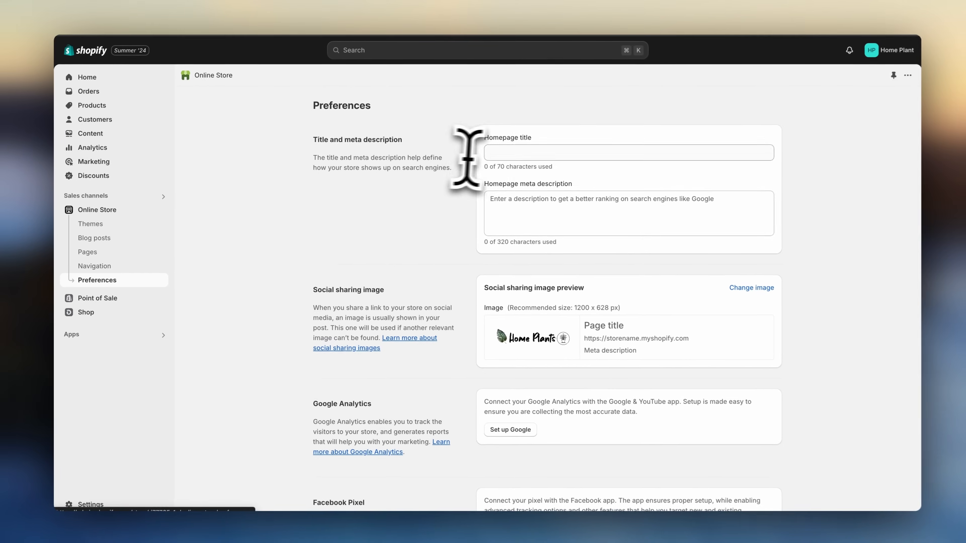
pyautogui.click(553, 152)
pyautogui.write('Home Plants')
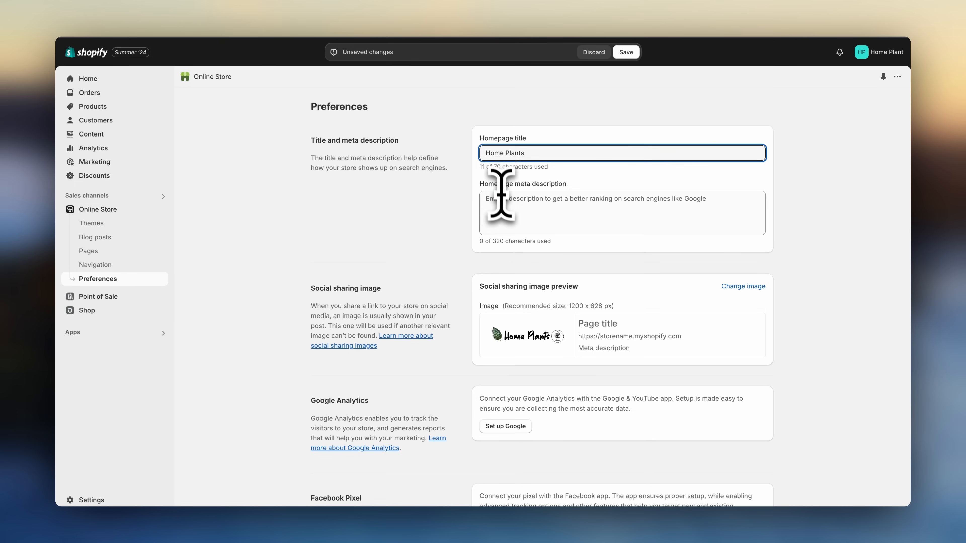
pyautogui.click(503, 198)
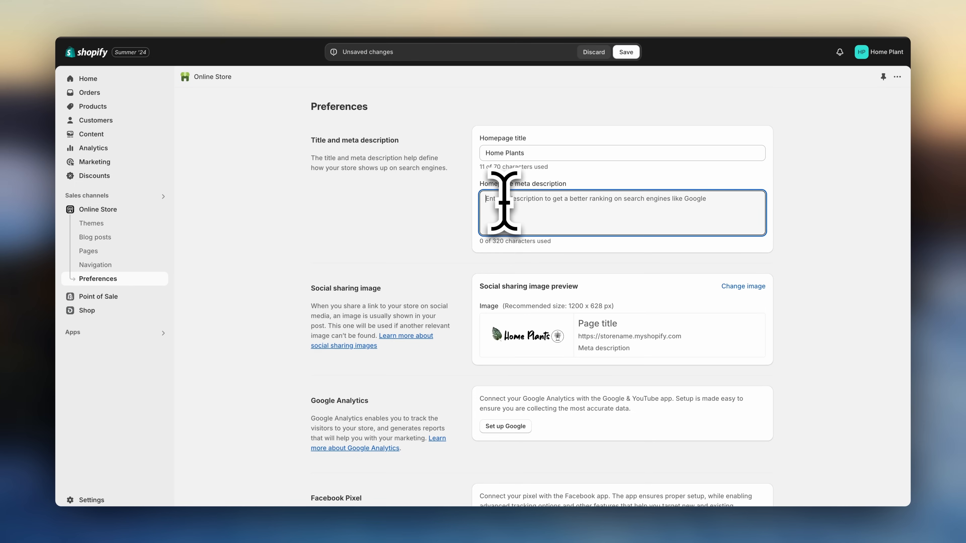
pyautogui.click(612, 118)
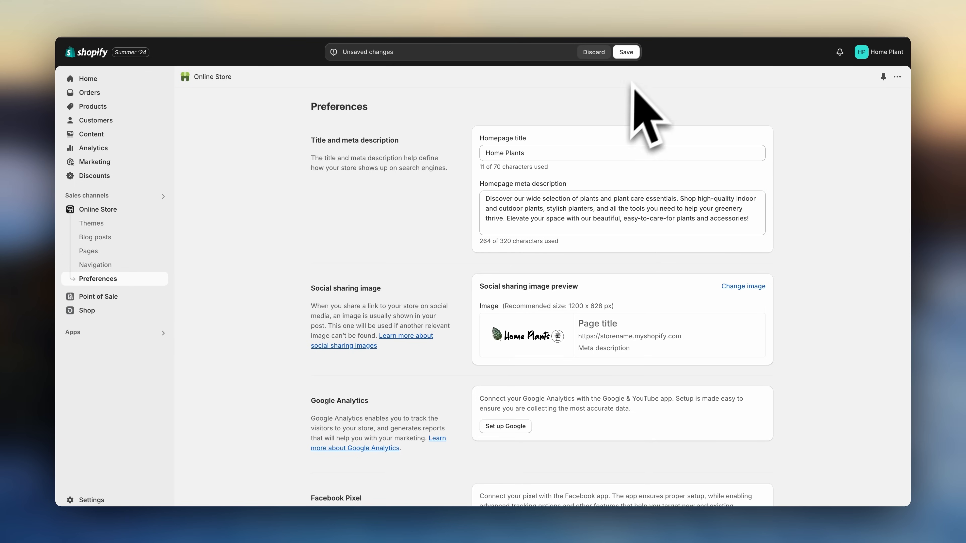
pyautogui.click(626, 52)
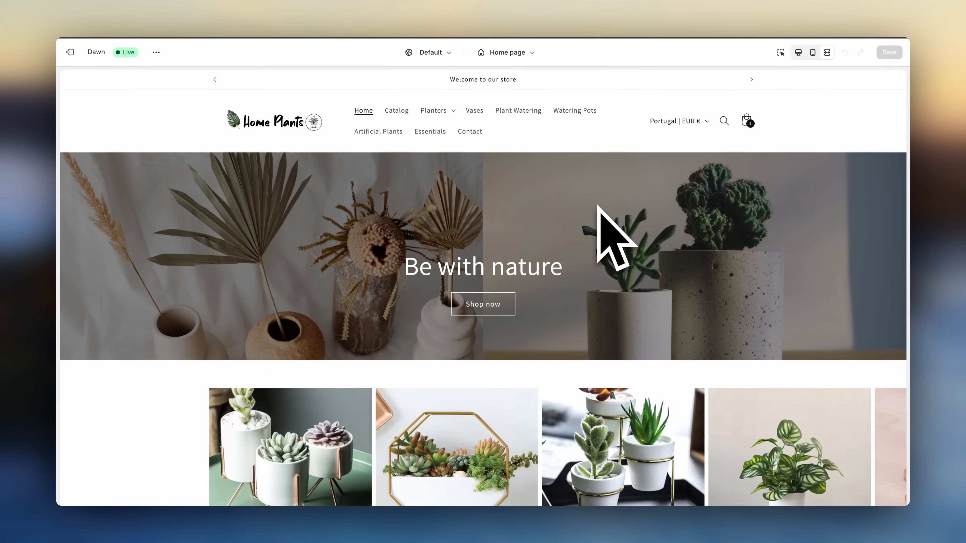
# - Review the live storefront homepage sections, then open the store's Analytics overview
pyautogui.scroll(-3, 599, 213)
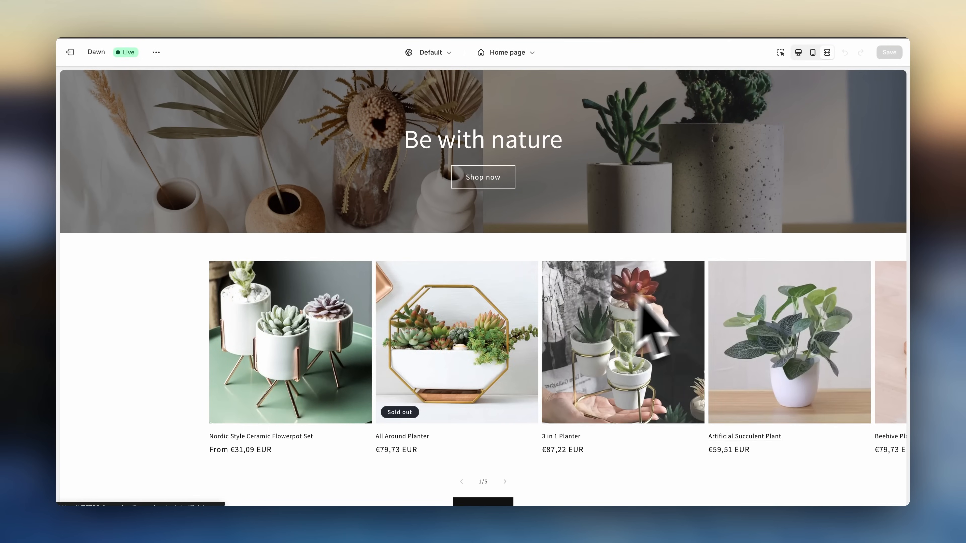
pyautogui.scroll(-10, 788, 346)
pyautogui.scroll(-15, 787, 345)
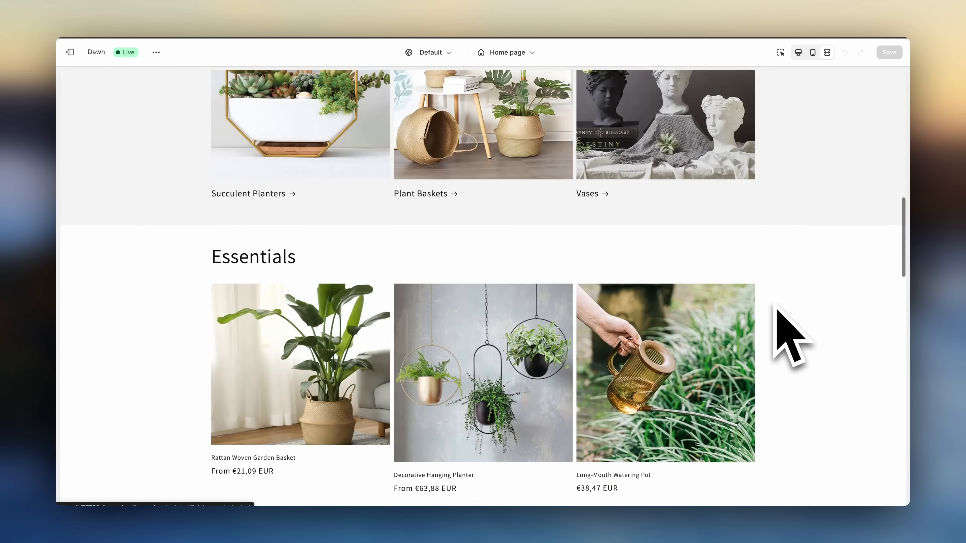
pyautogui.scroll(-5, 776, 315)
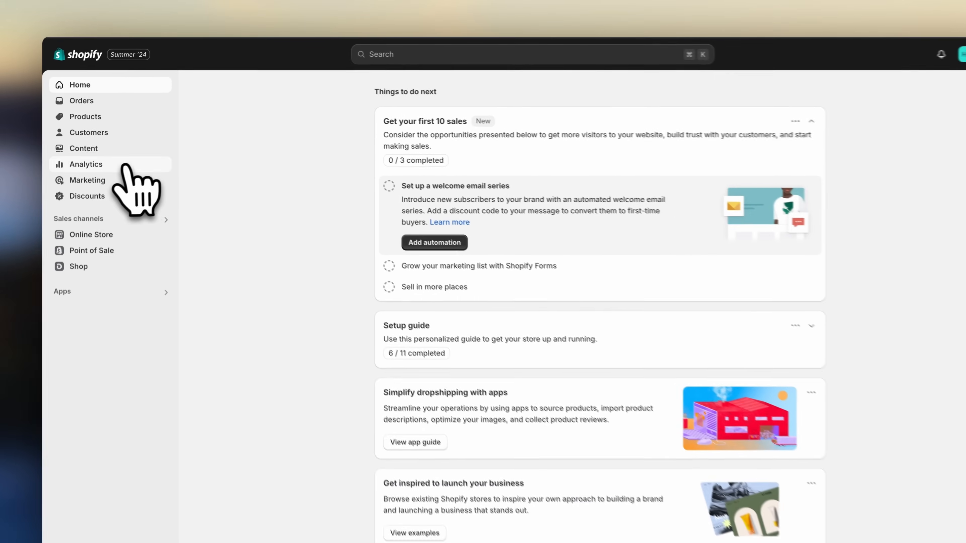
pyautogui.click(114, 149)
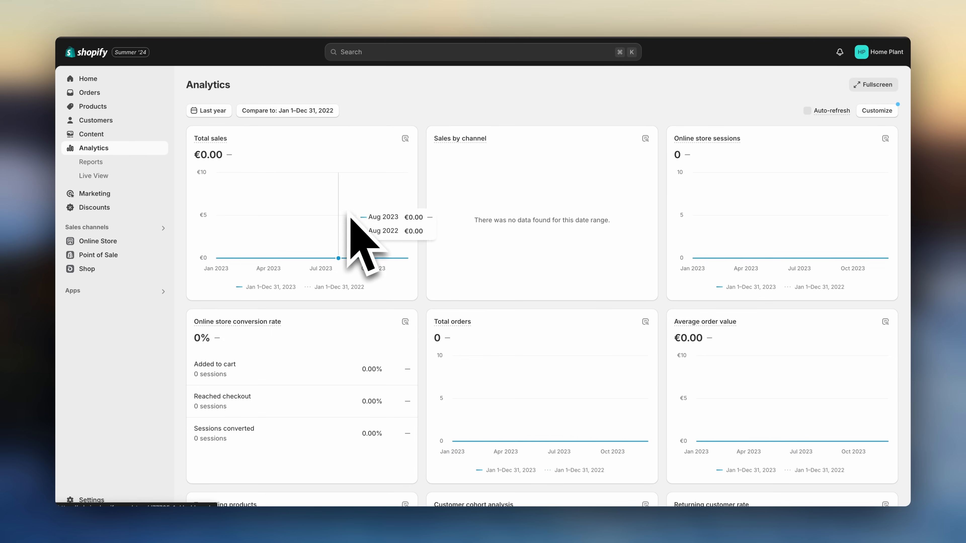
pyautogui.click(133, 92)
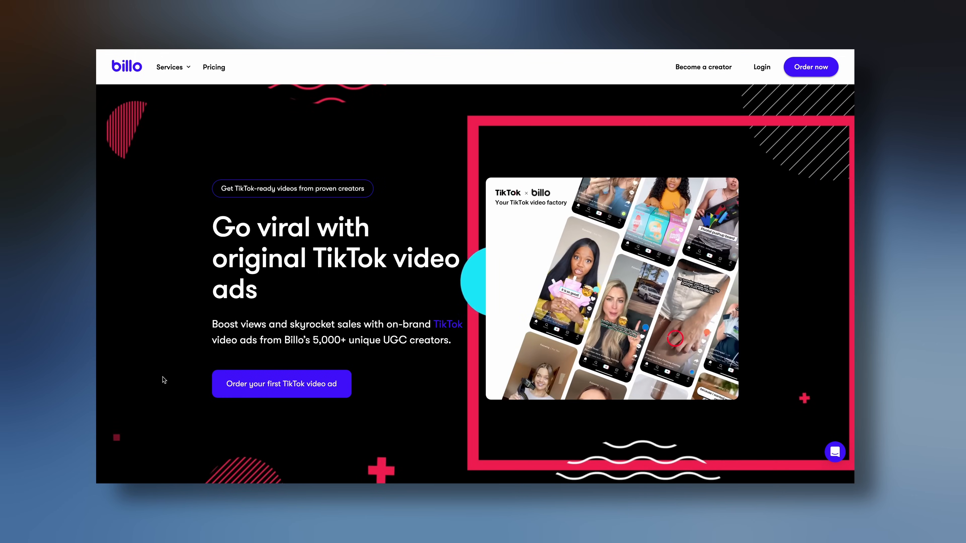
pyautogui.scroll(-10, 162, 377)
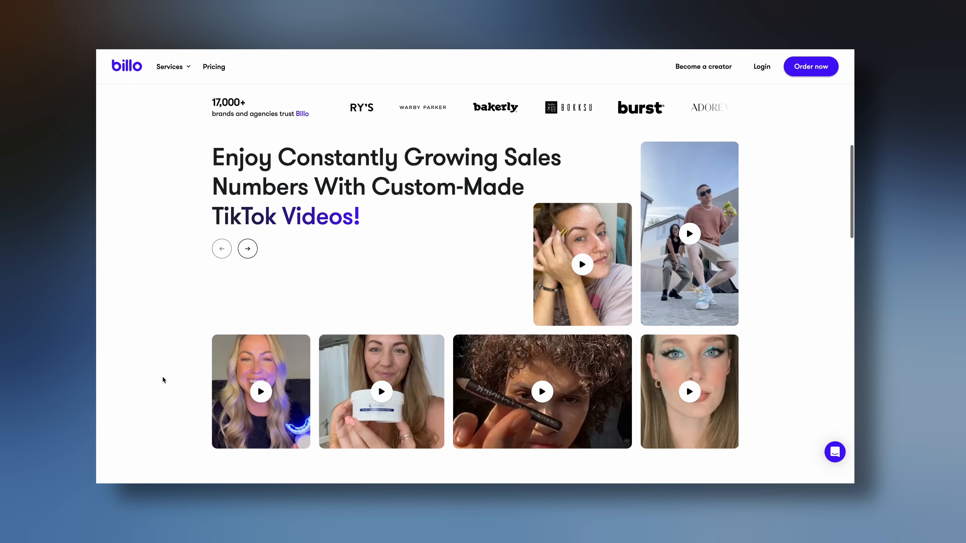
pyautogui.click(262, 393)
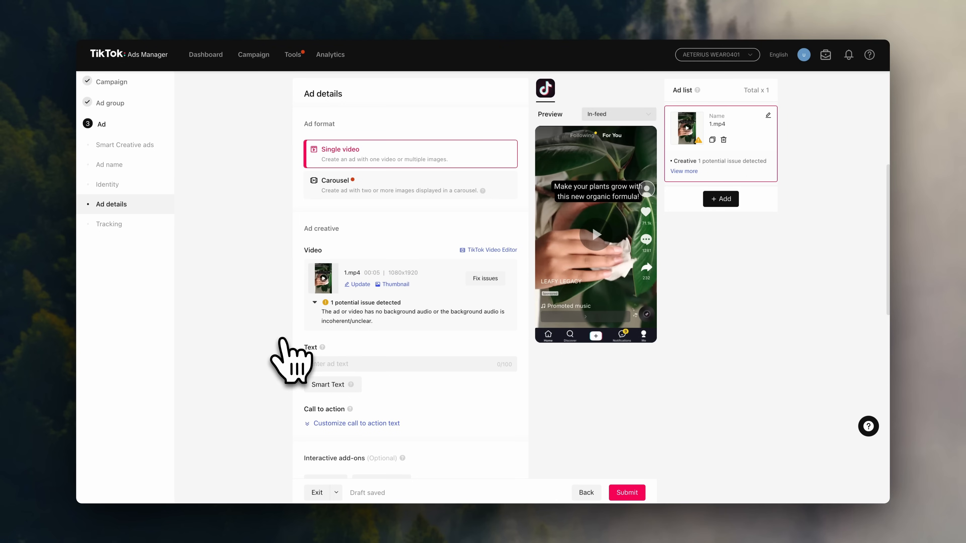
pyautogui.click(315, 303)
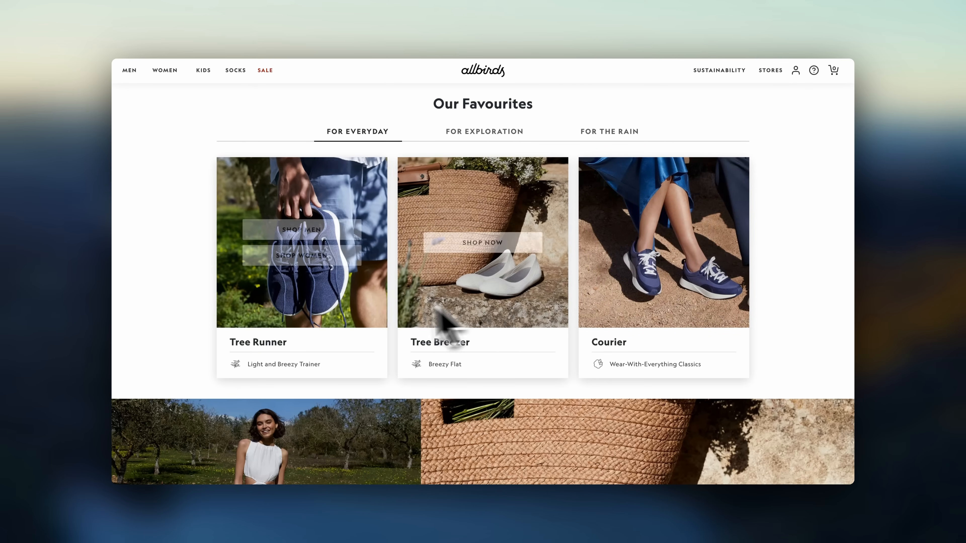
pyautogui.scroll(-5, 176, 326)
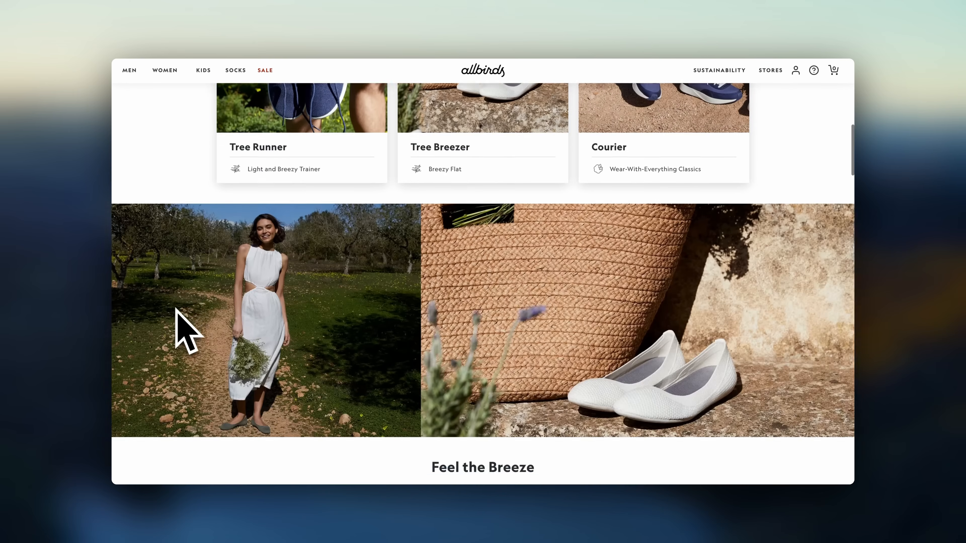
pyautogui.scroll(-5, 176, 310)
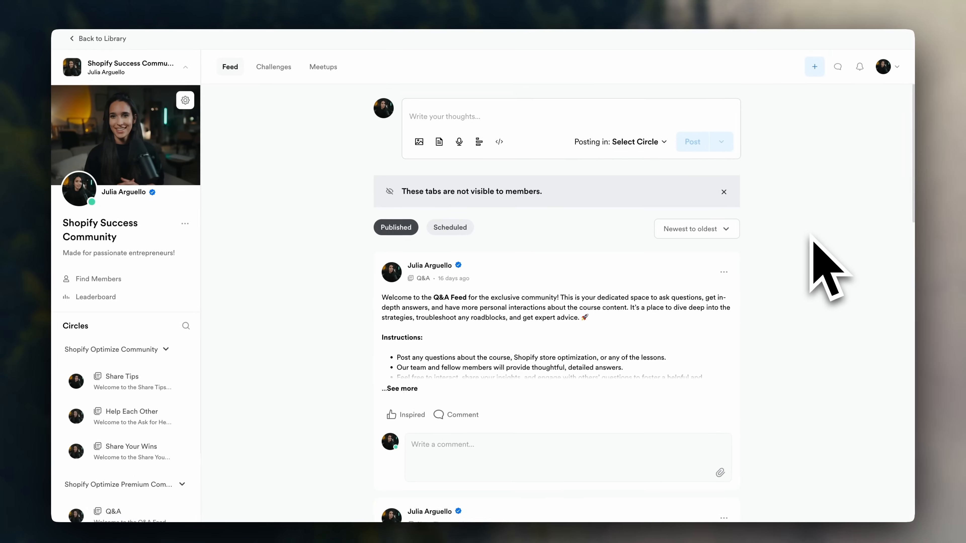
pyautogui.scroll(-8, 796, 233)
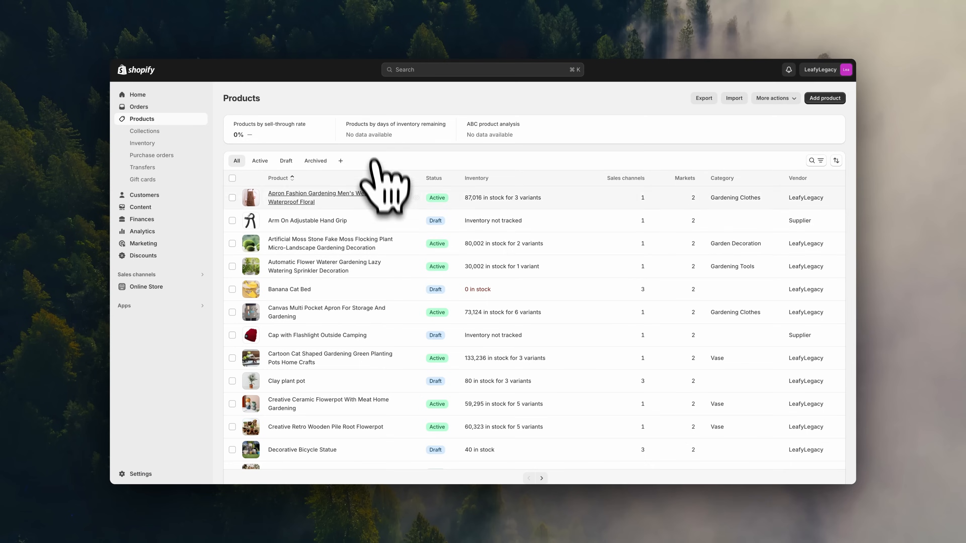
pyautogui.scroll(-8, 367, 246)
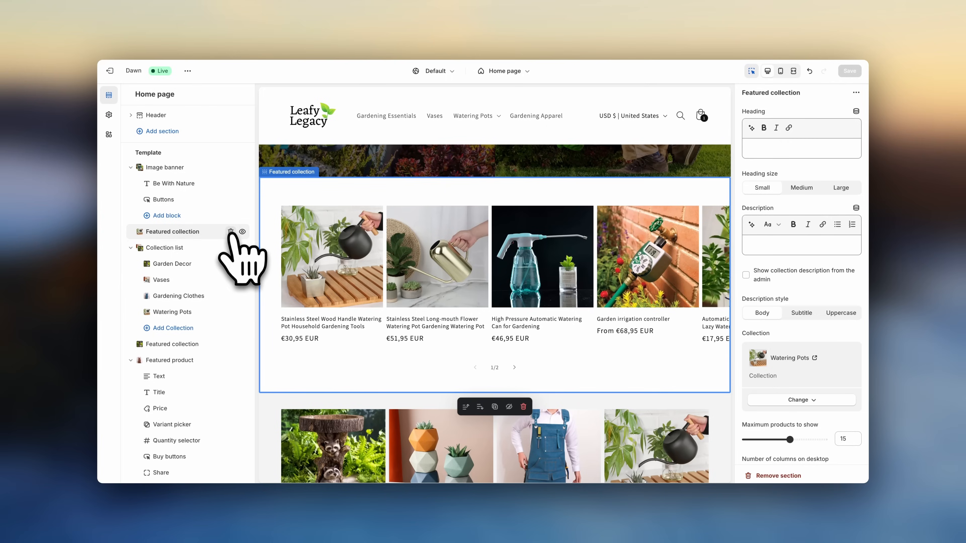
pyautogui.click(225, 249)
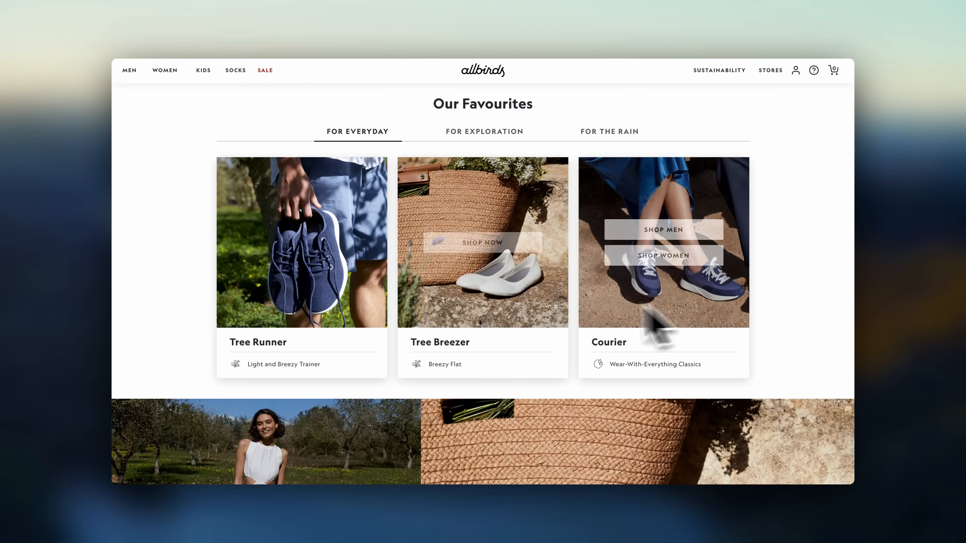
pyautogui.scroll(-2, 176, 310)
pyautogui.scroll(-10, 178, 316)
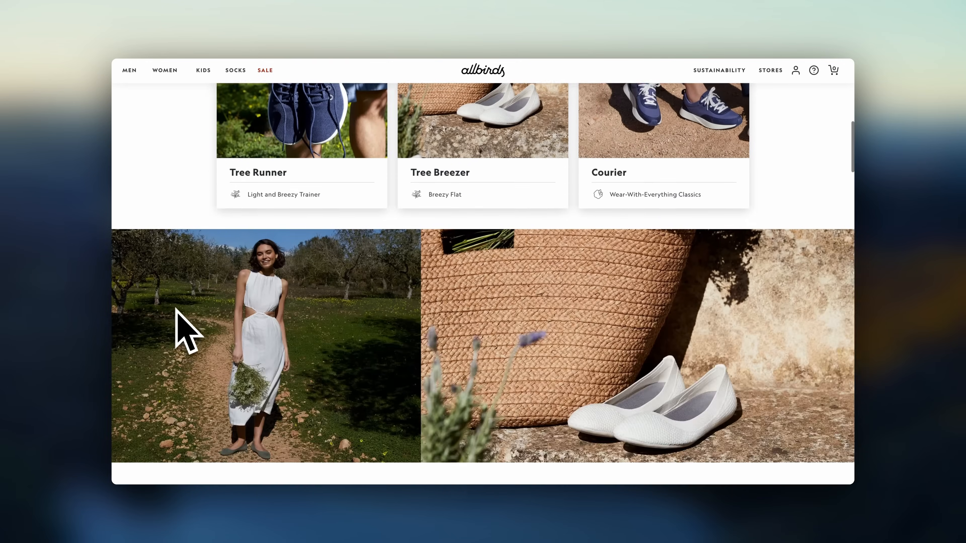